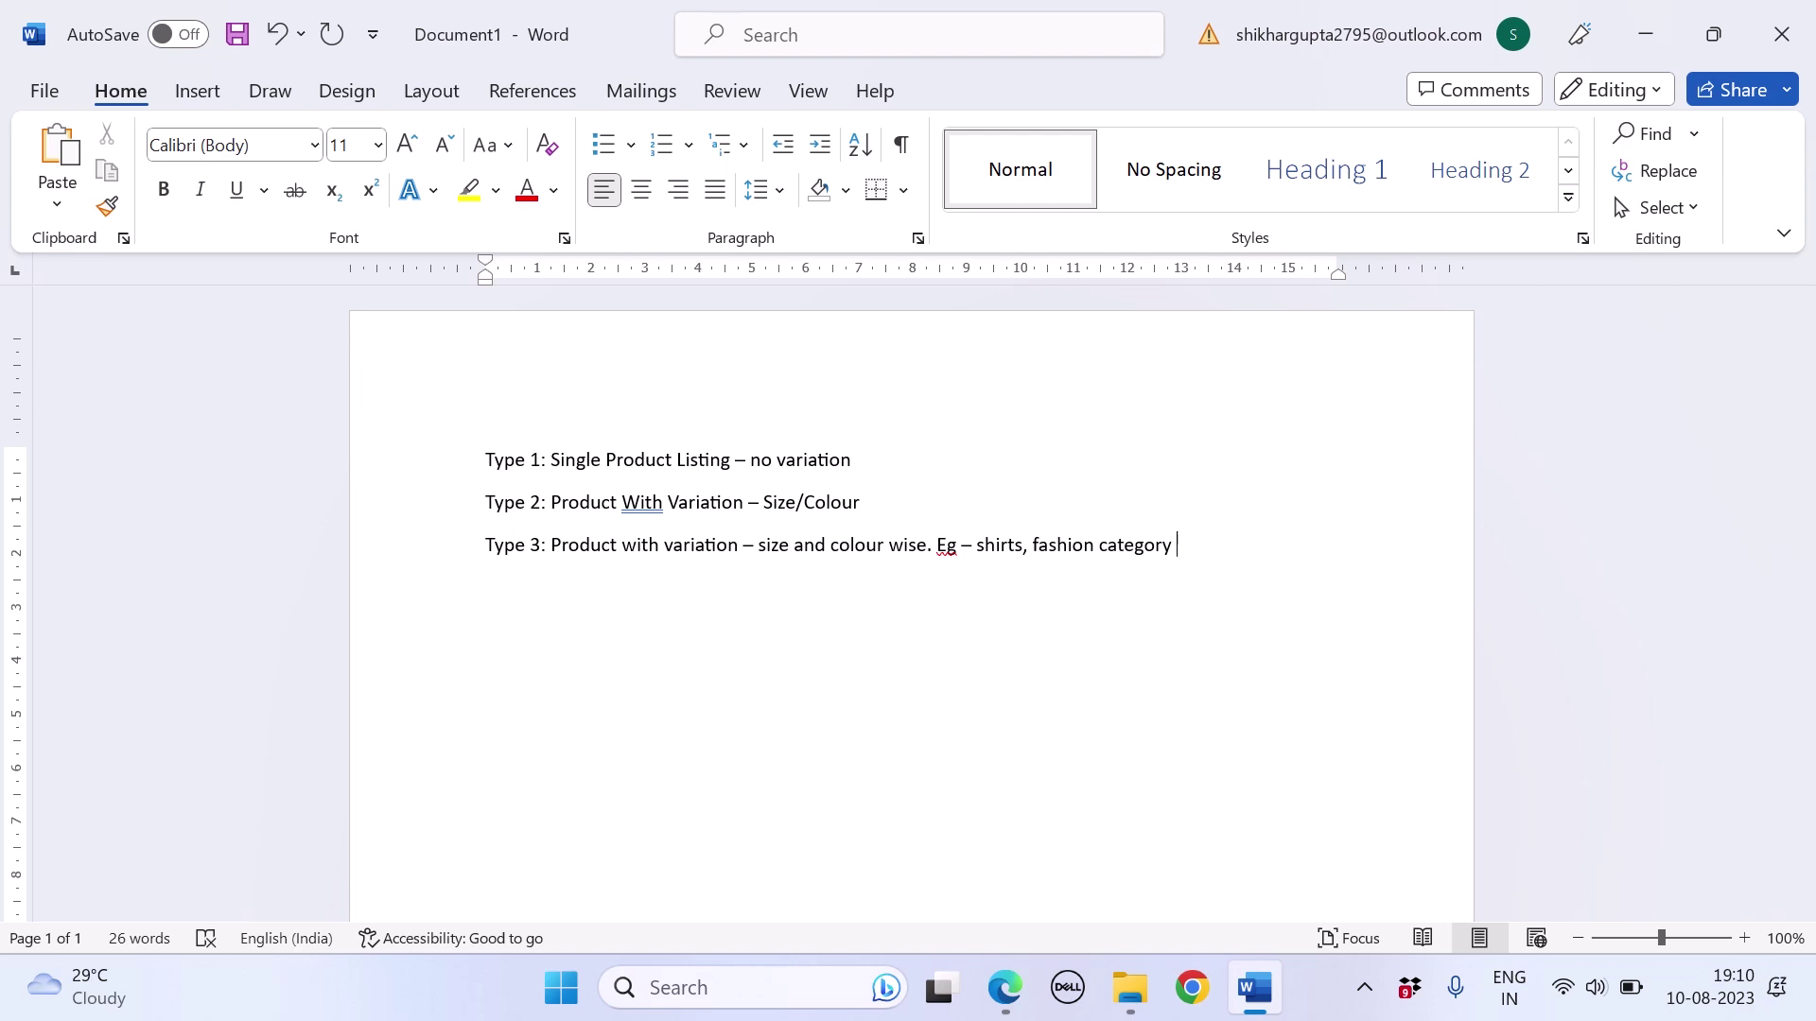
Step: Append "- - eg shirt with just one color" to the Type 2 line and a hyphen to the Type 1 line
left_click(919, 498)
type("-")
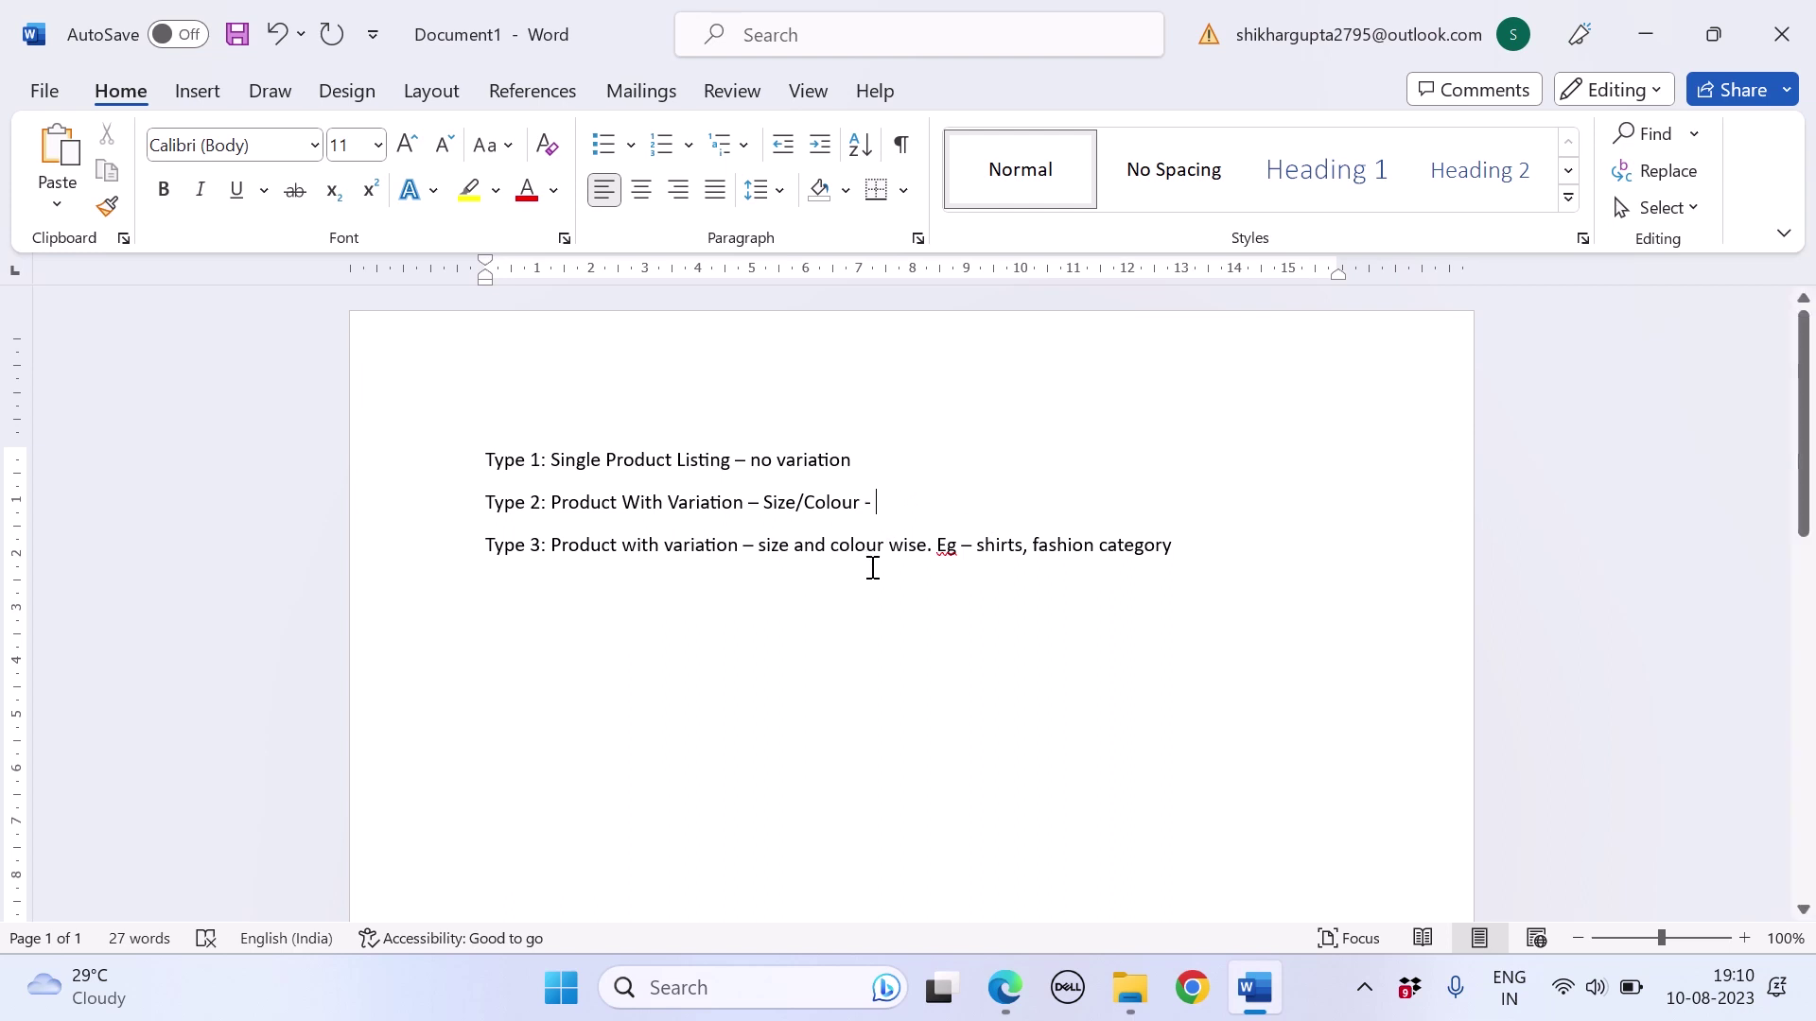
left_click_drag(833, 558, 946, 555)
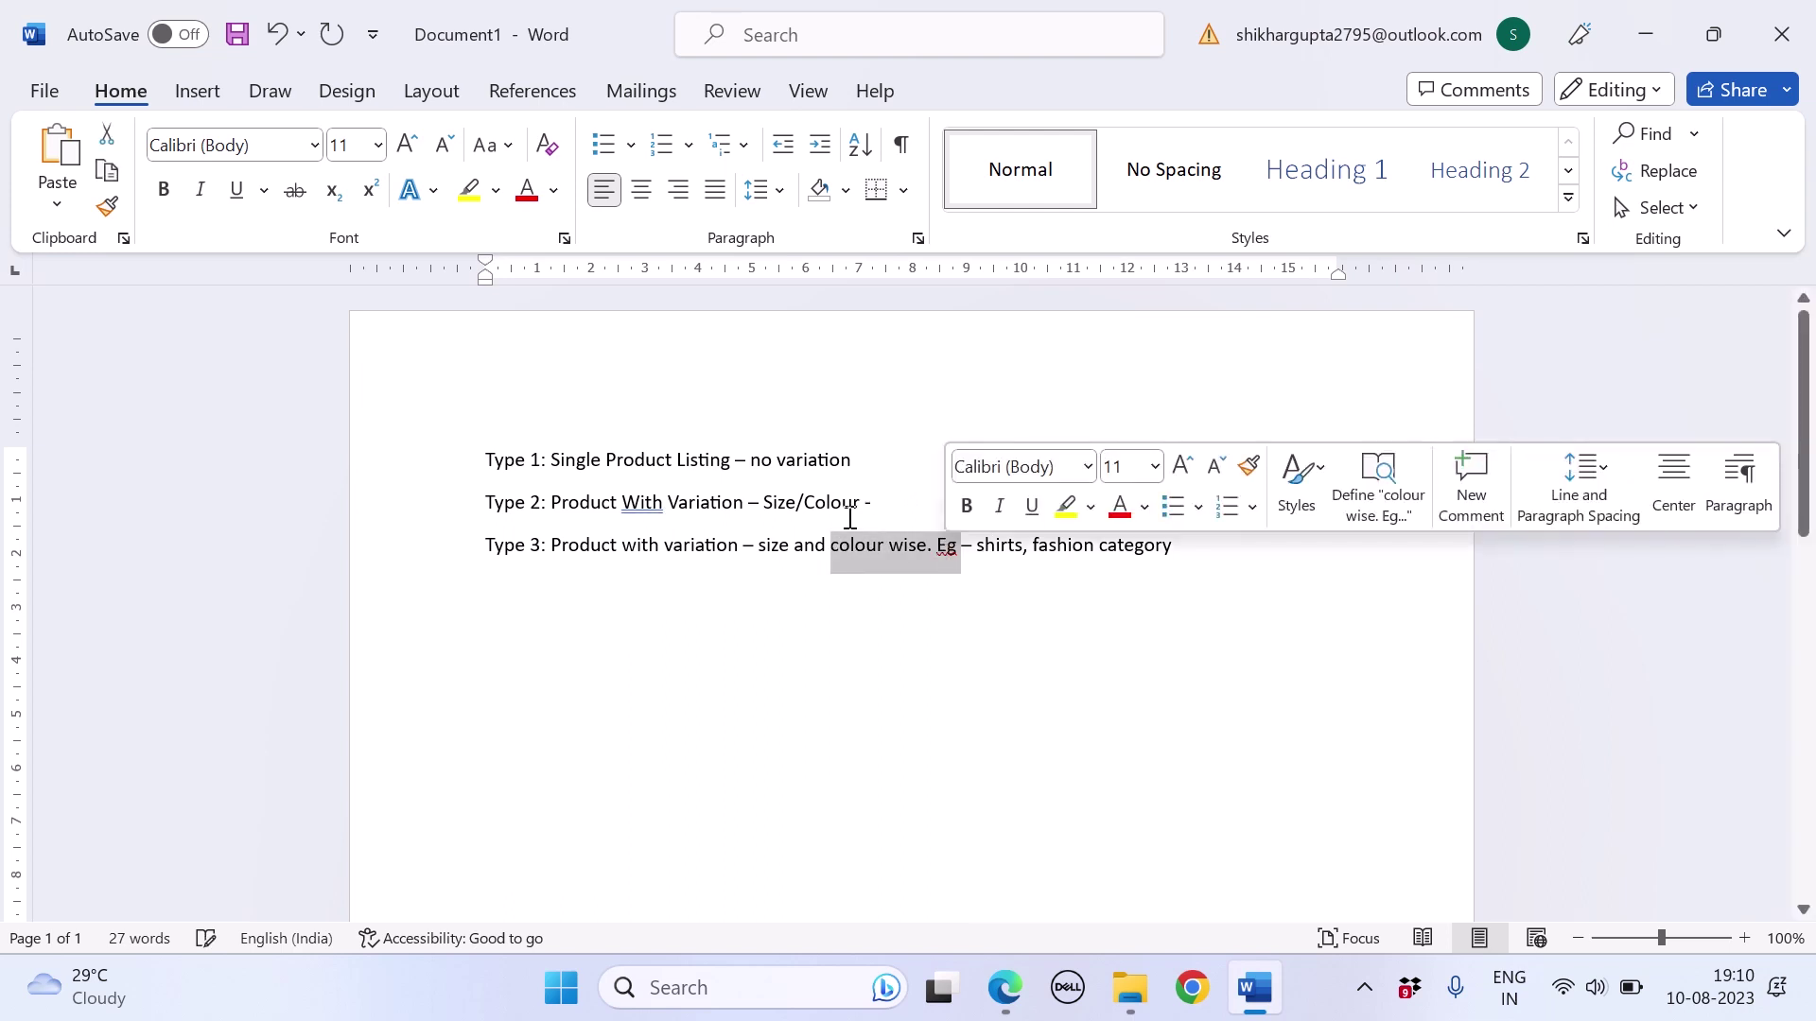
left_click(884, 492)
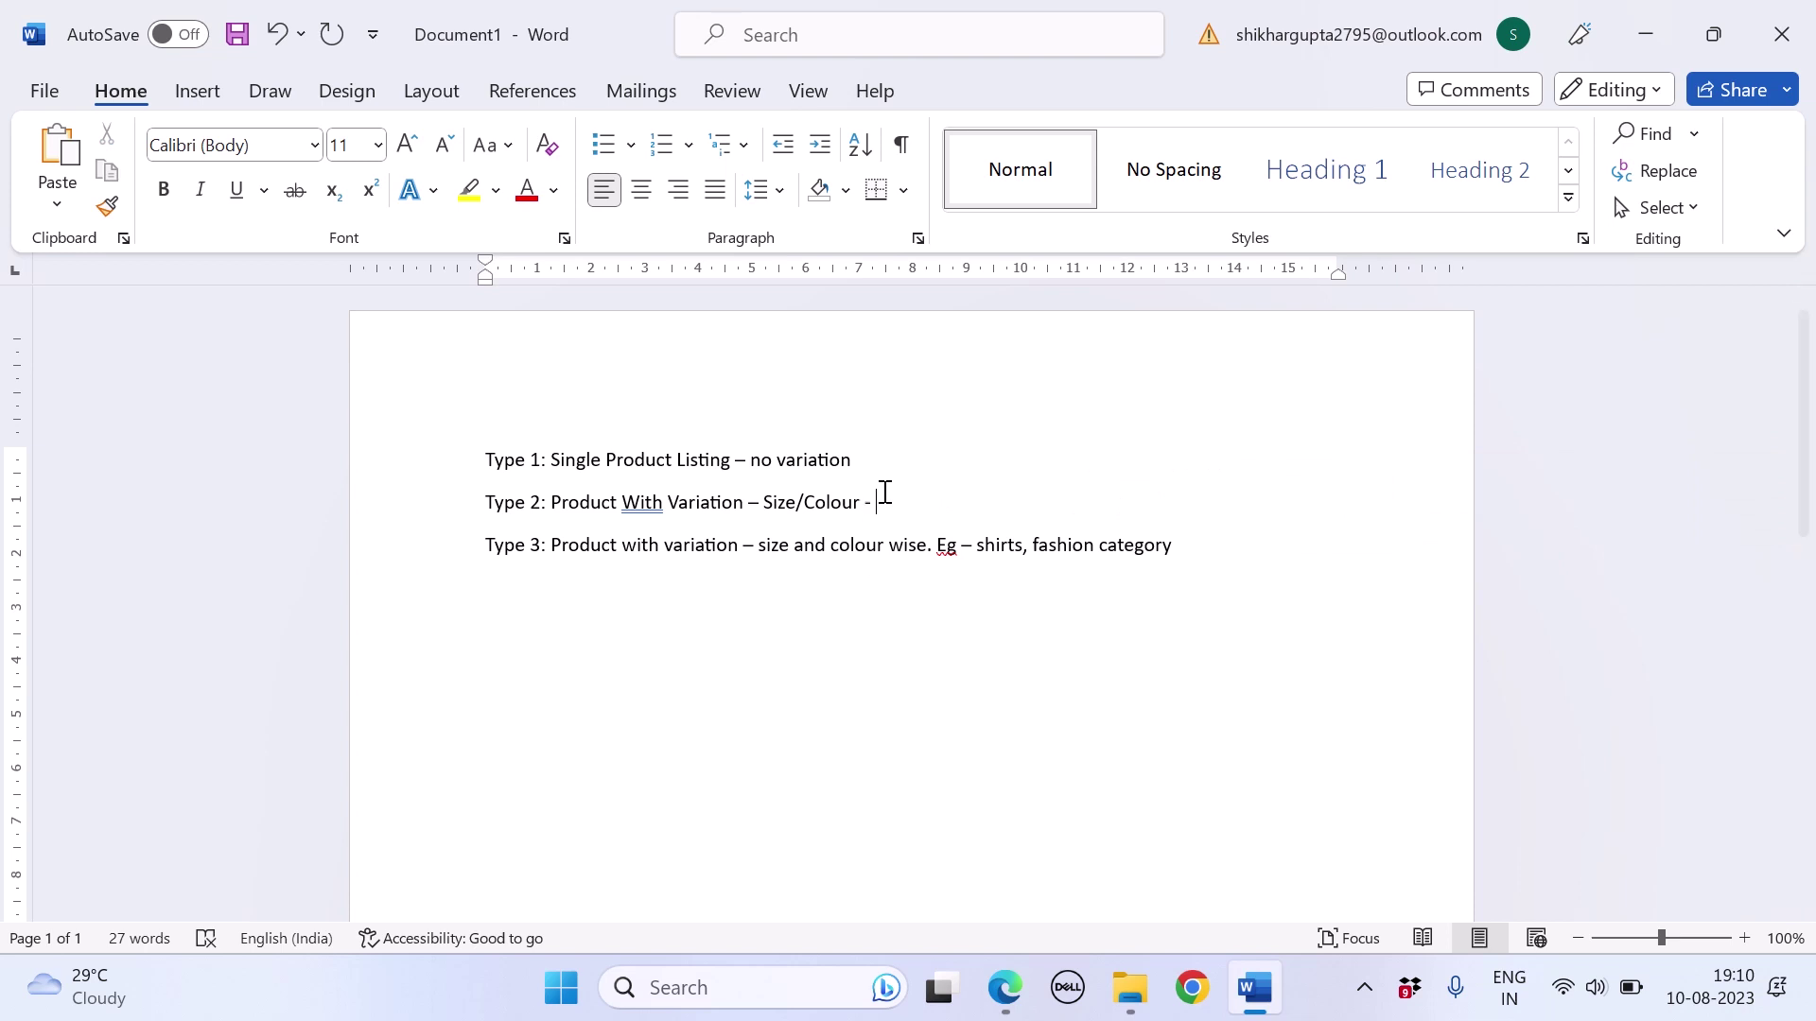
type("- eg")
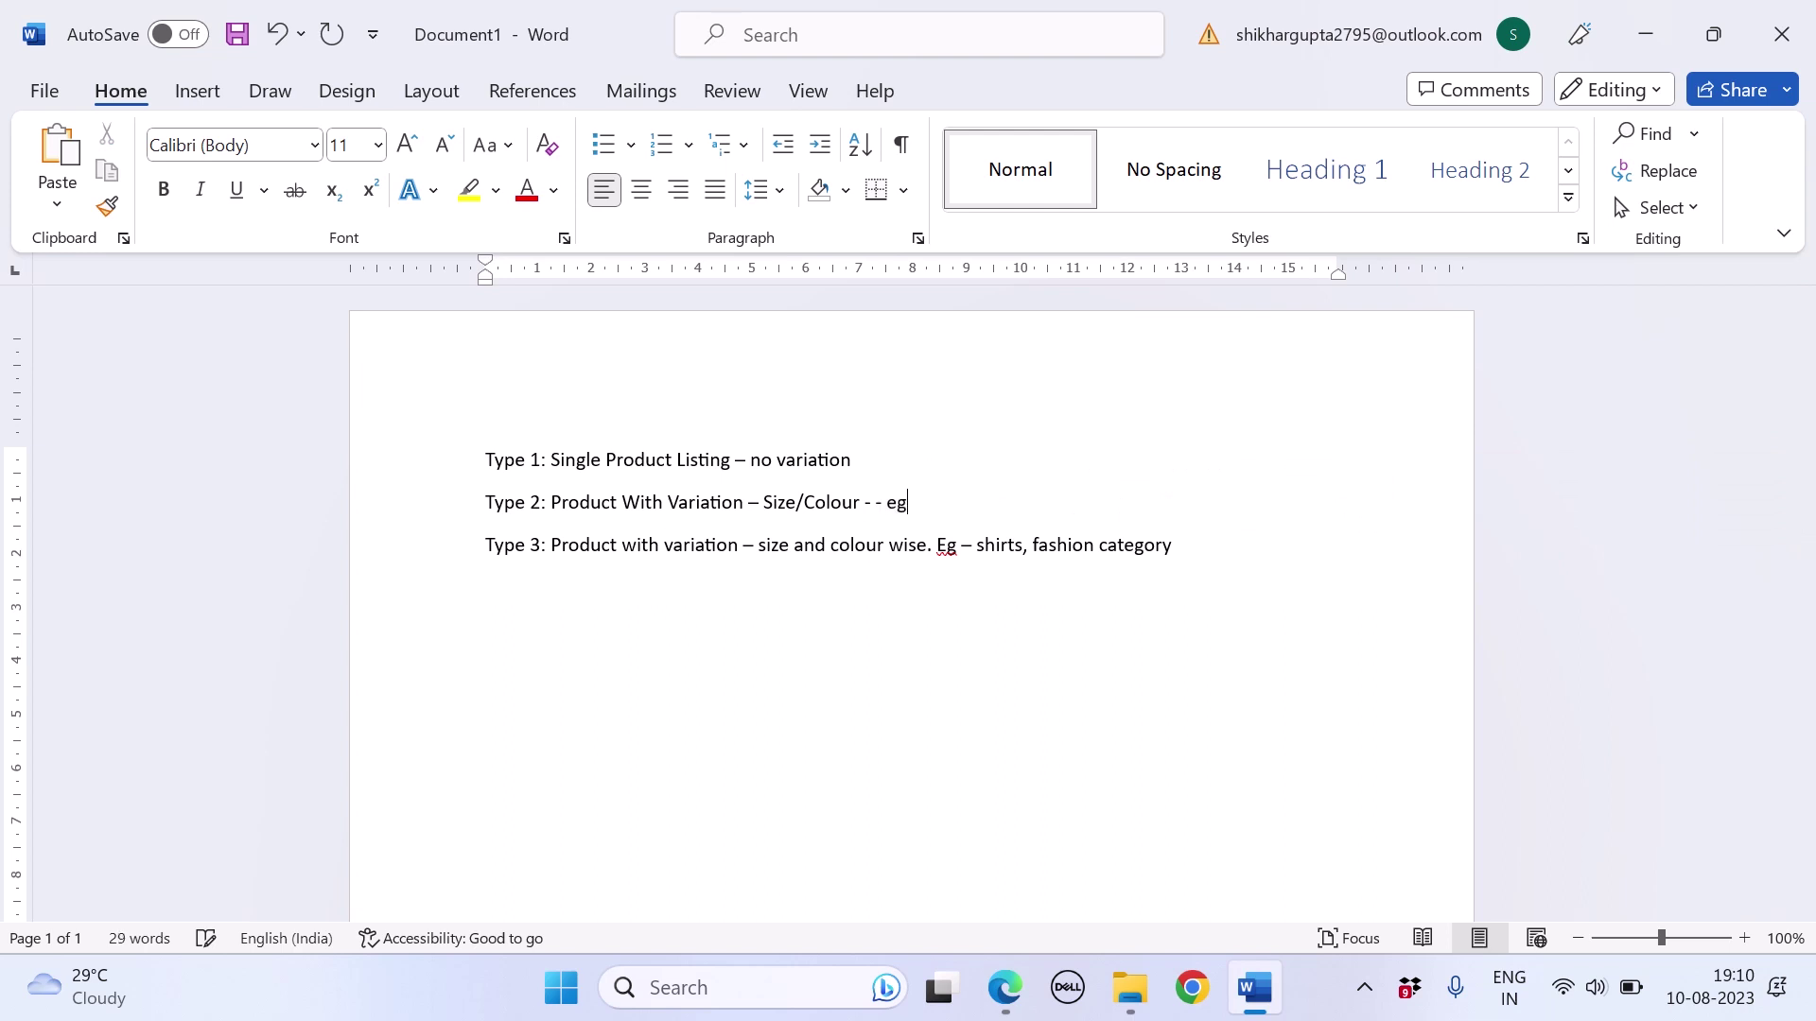
type(" shirt with just one color")
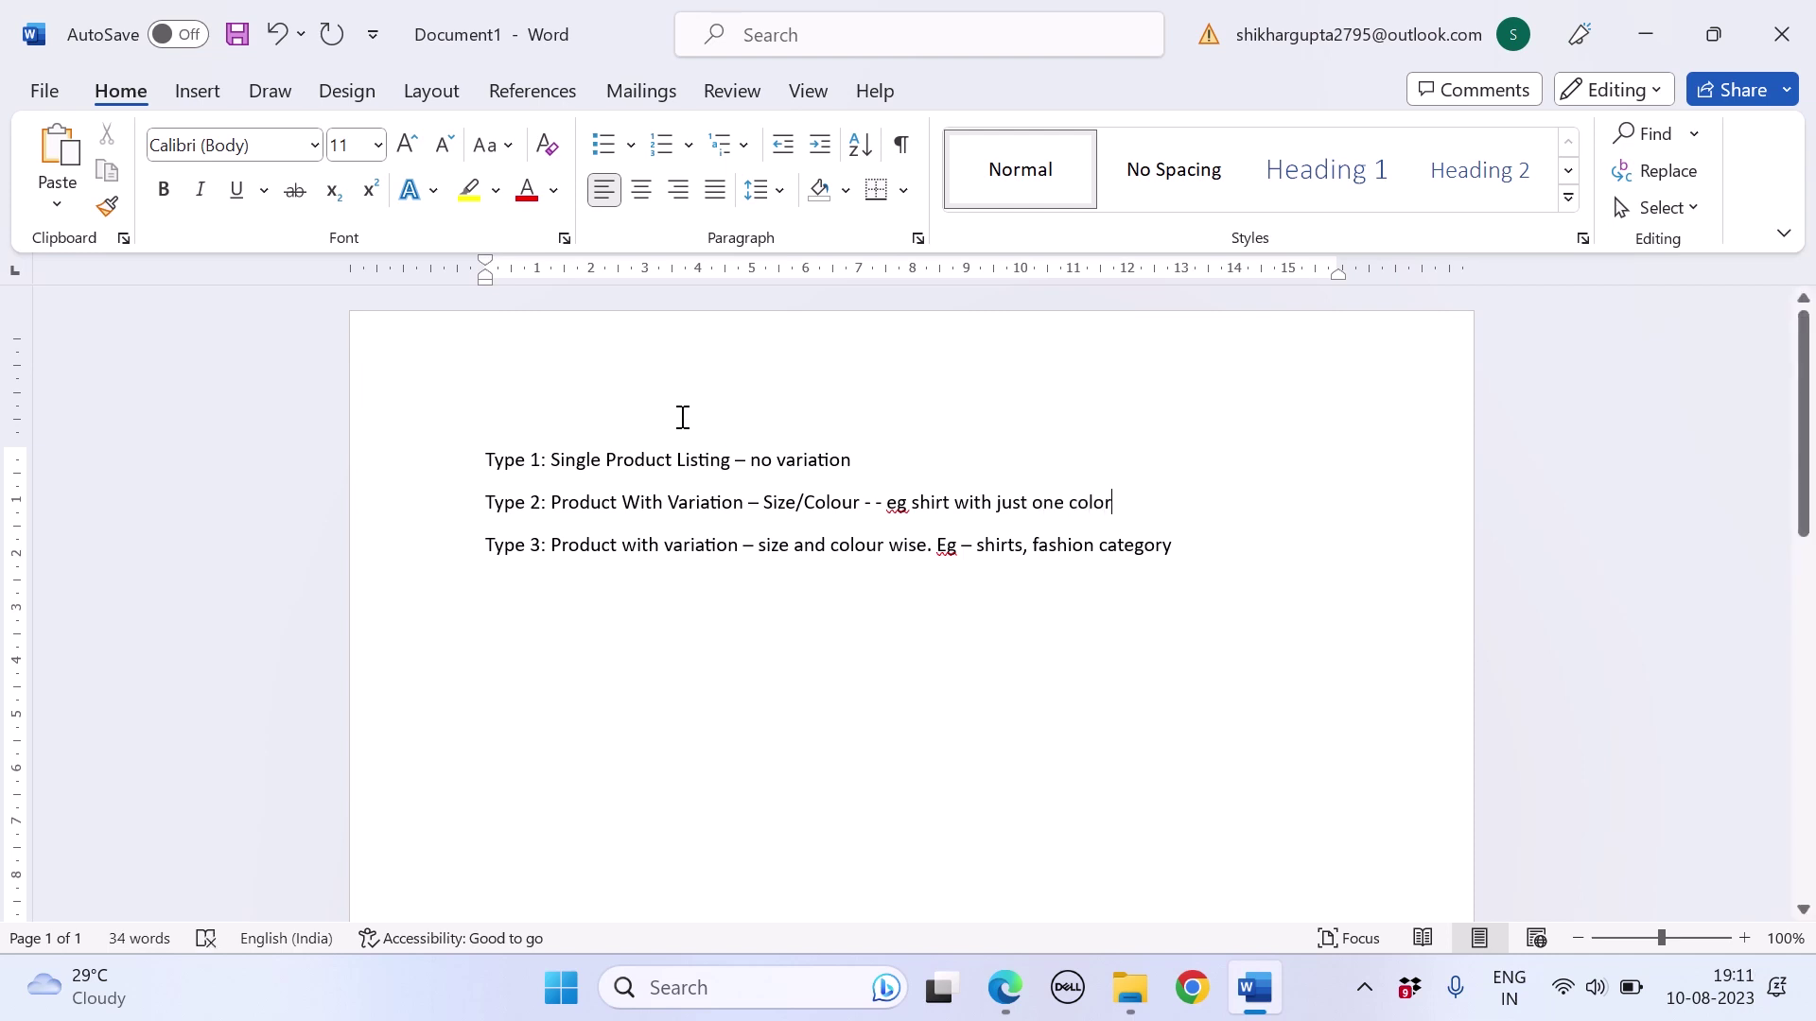
left_click(912, 467)
type("-")
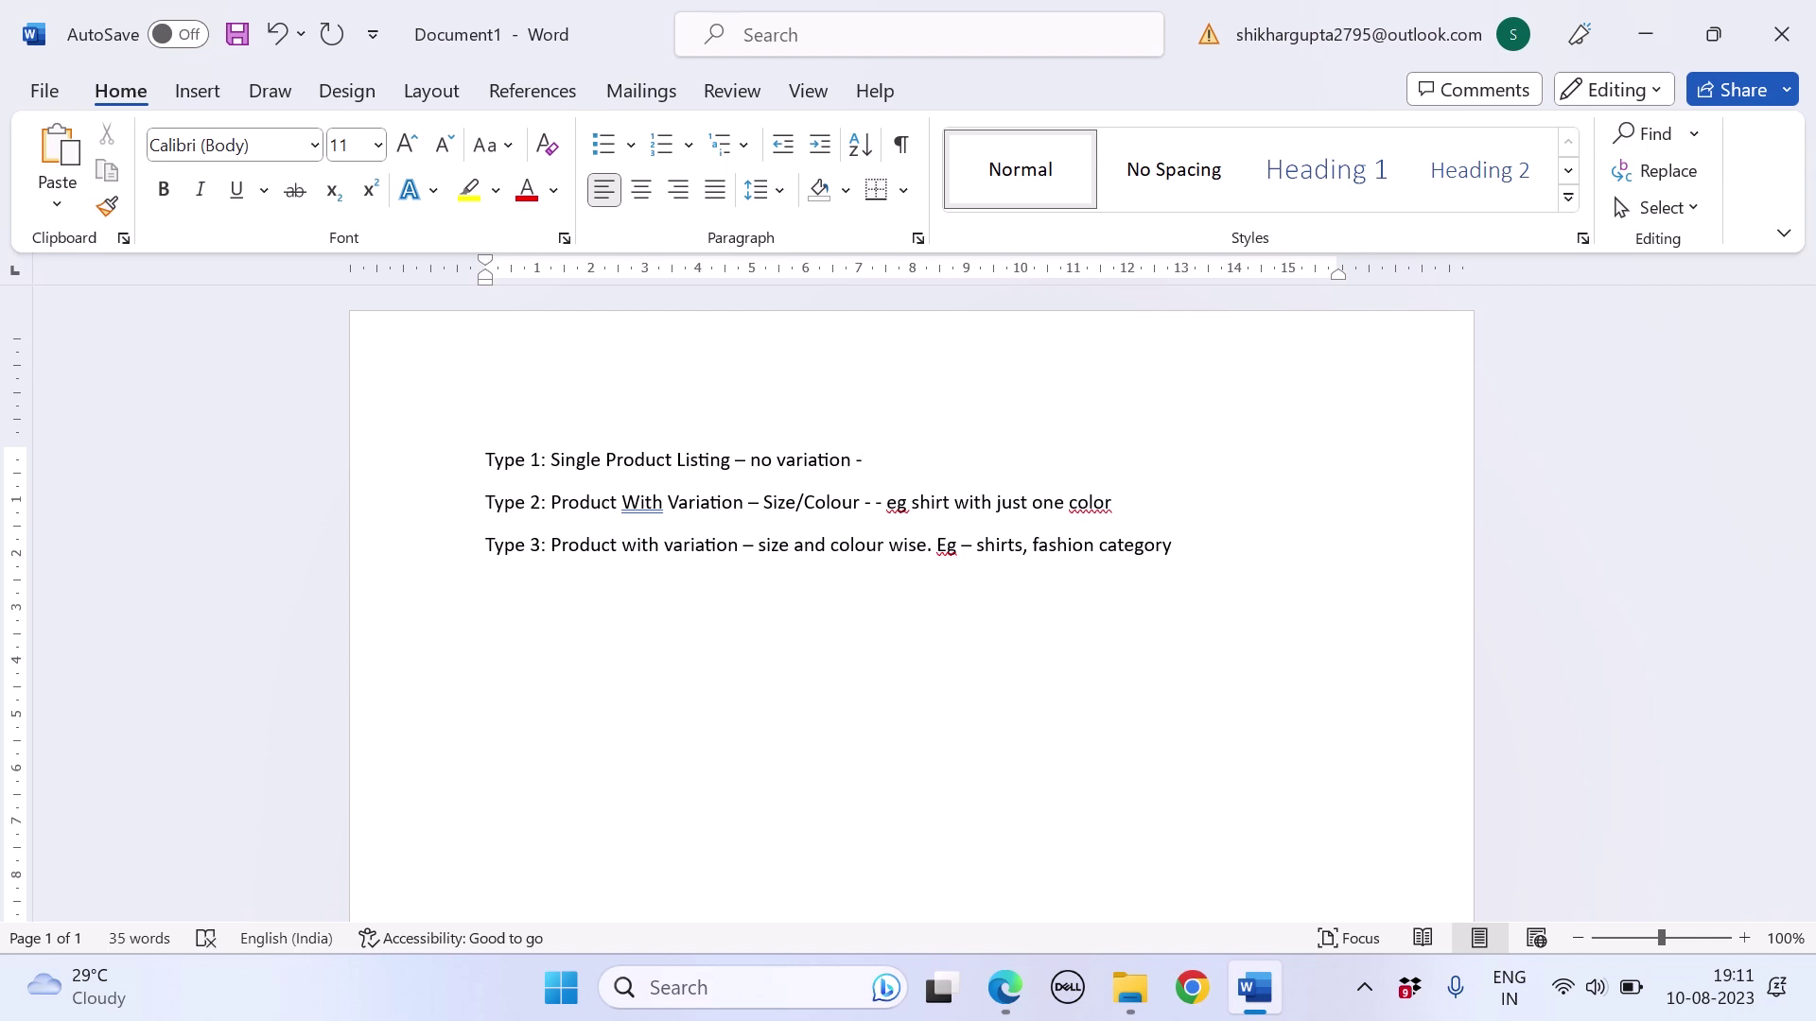
Step: Switch to Microsoft Edge and examine the size options and similar products of the wireless earbuds listing on Meesho
left_click(1005, 987)
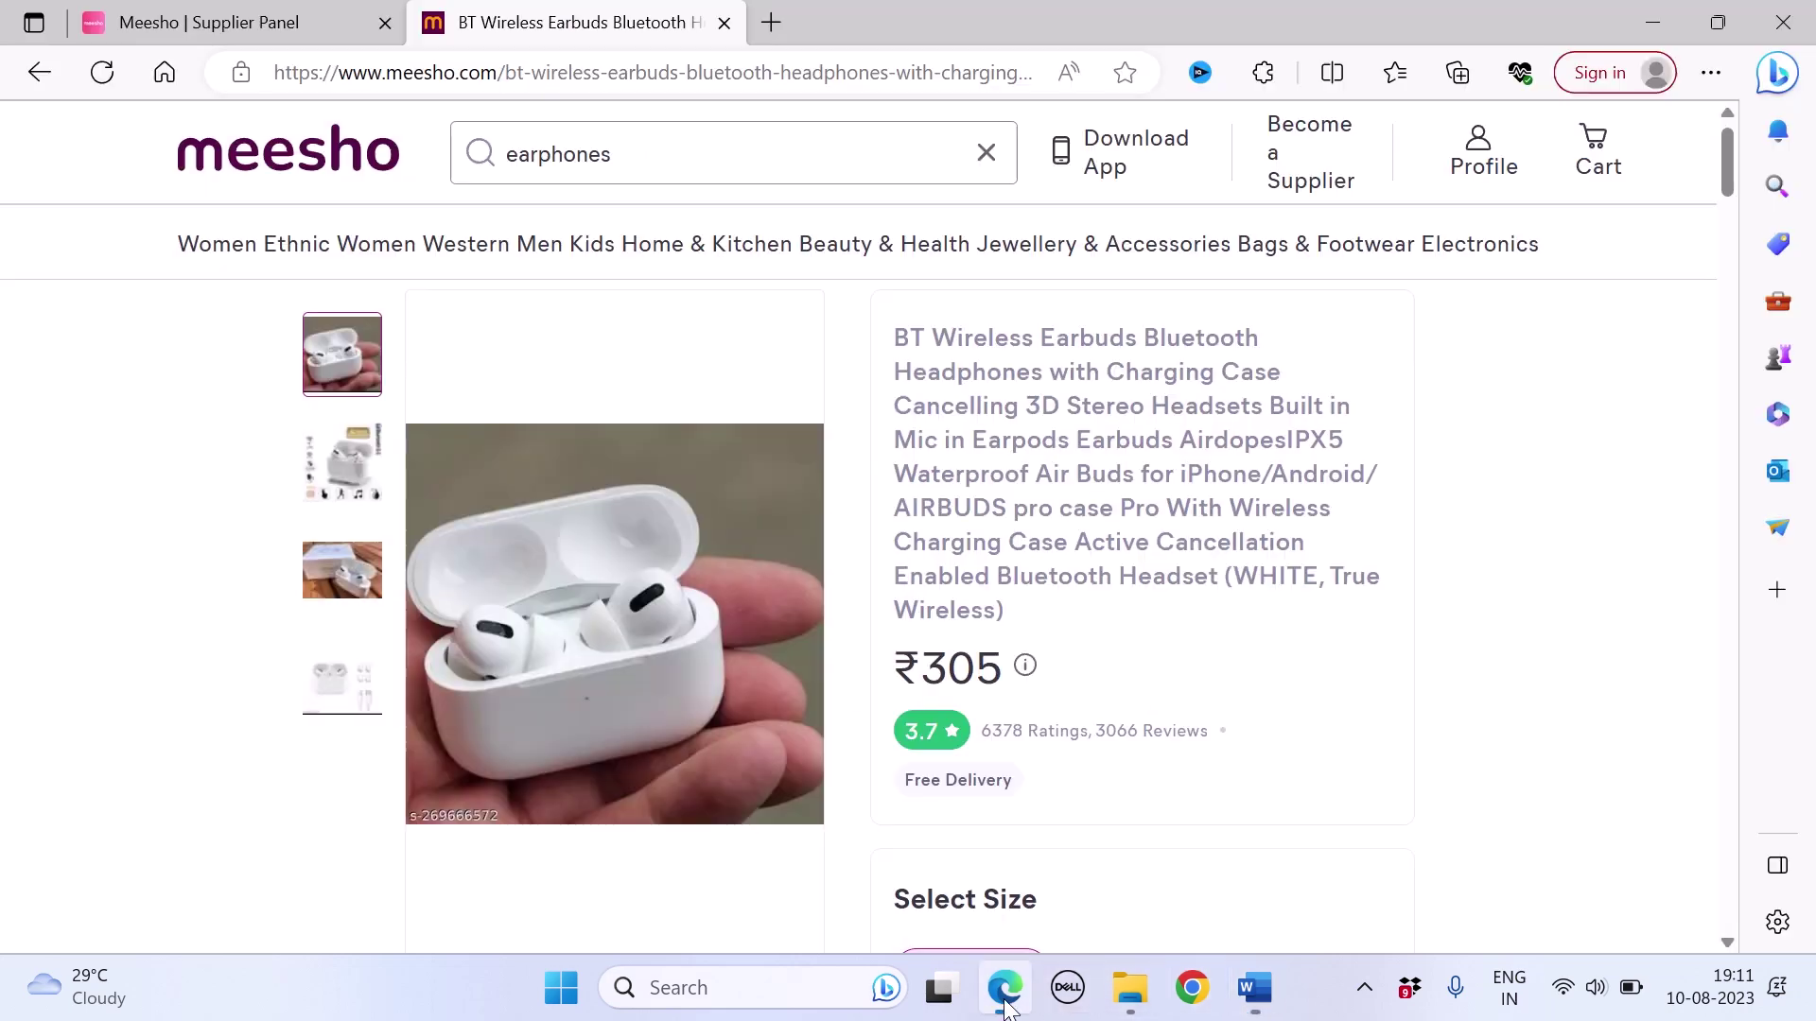
scroll(660, 722, "down", 5)
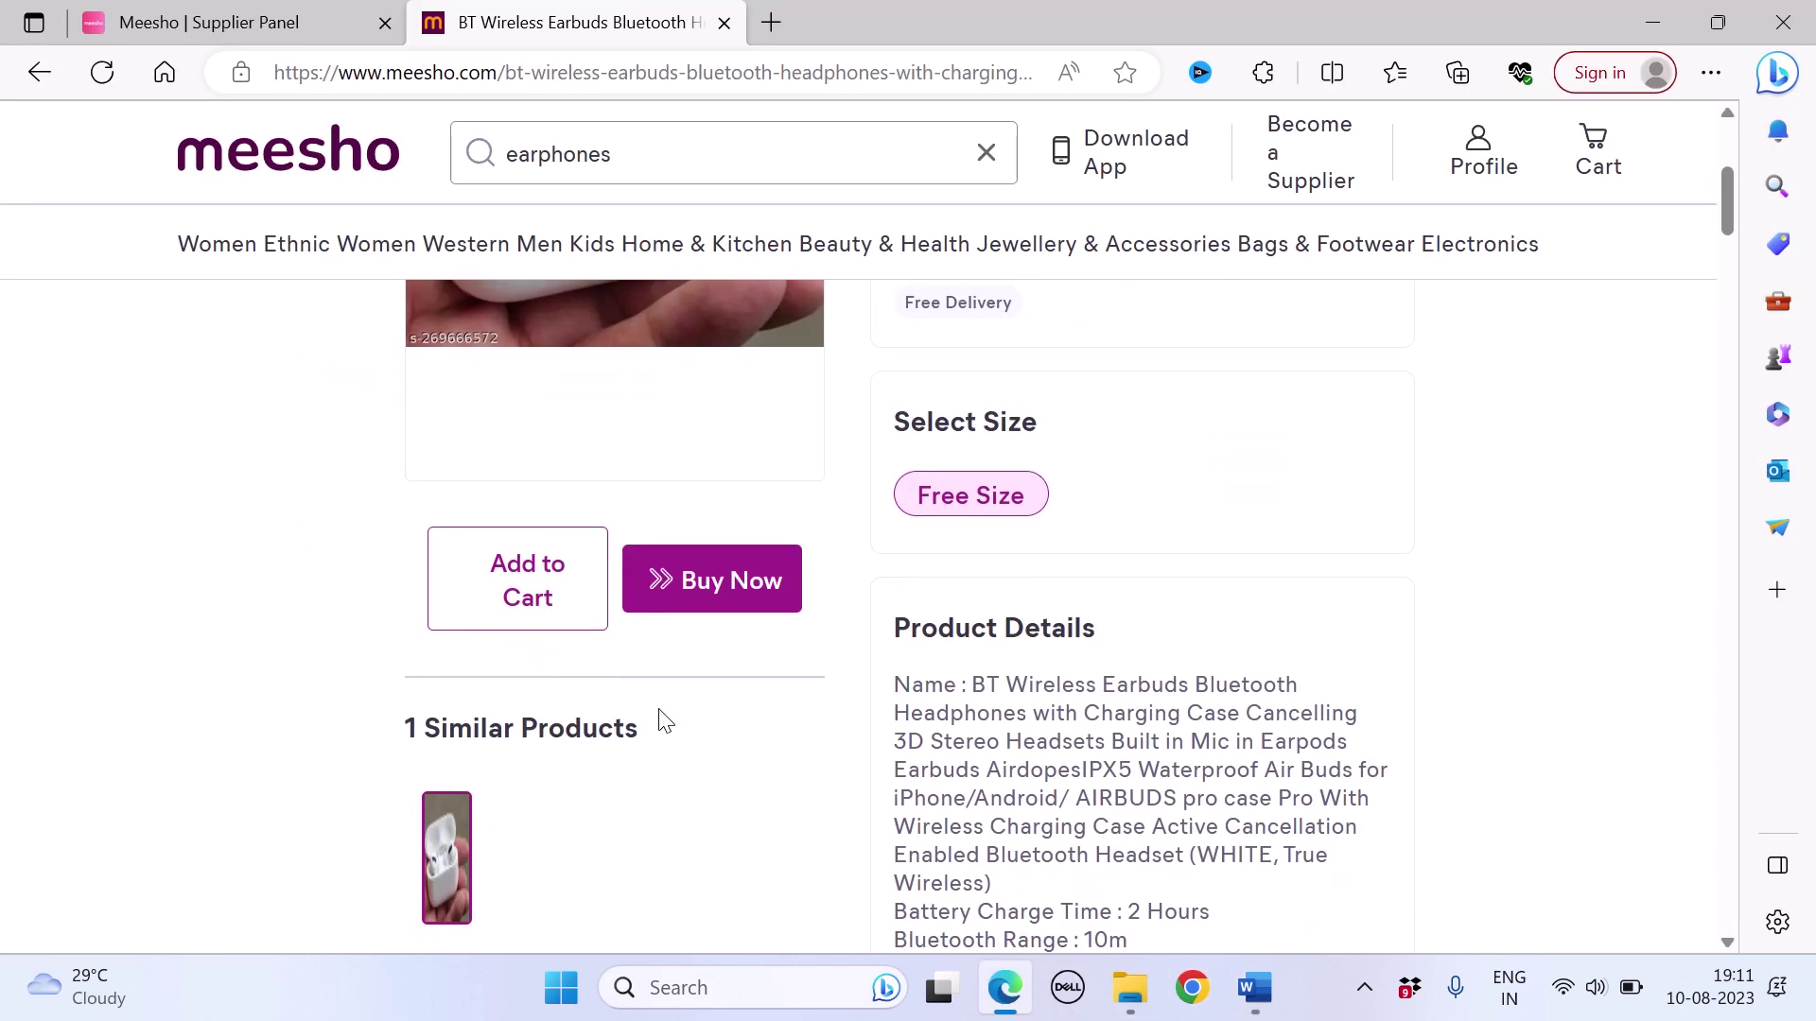
scroll(660, 722, "up", 5)
scroll(660, 721, "down", 5)
scroll(660, 722, "down", 4)
scroll(697, 620, "up", 5)
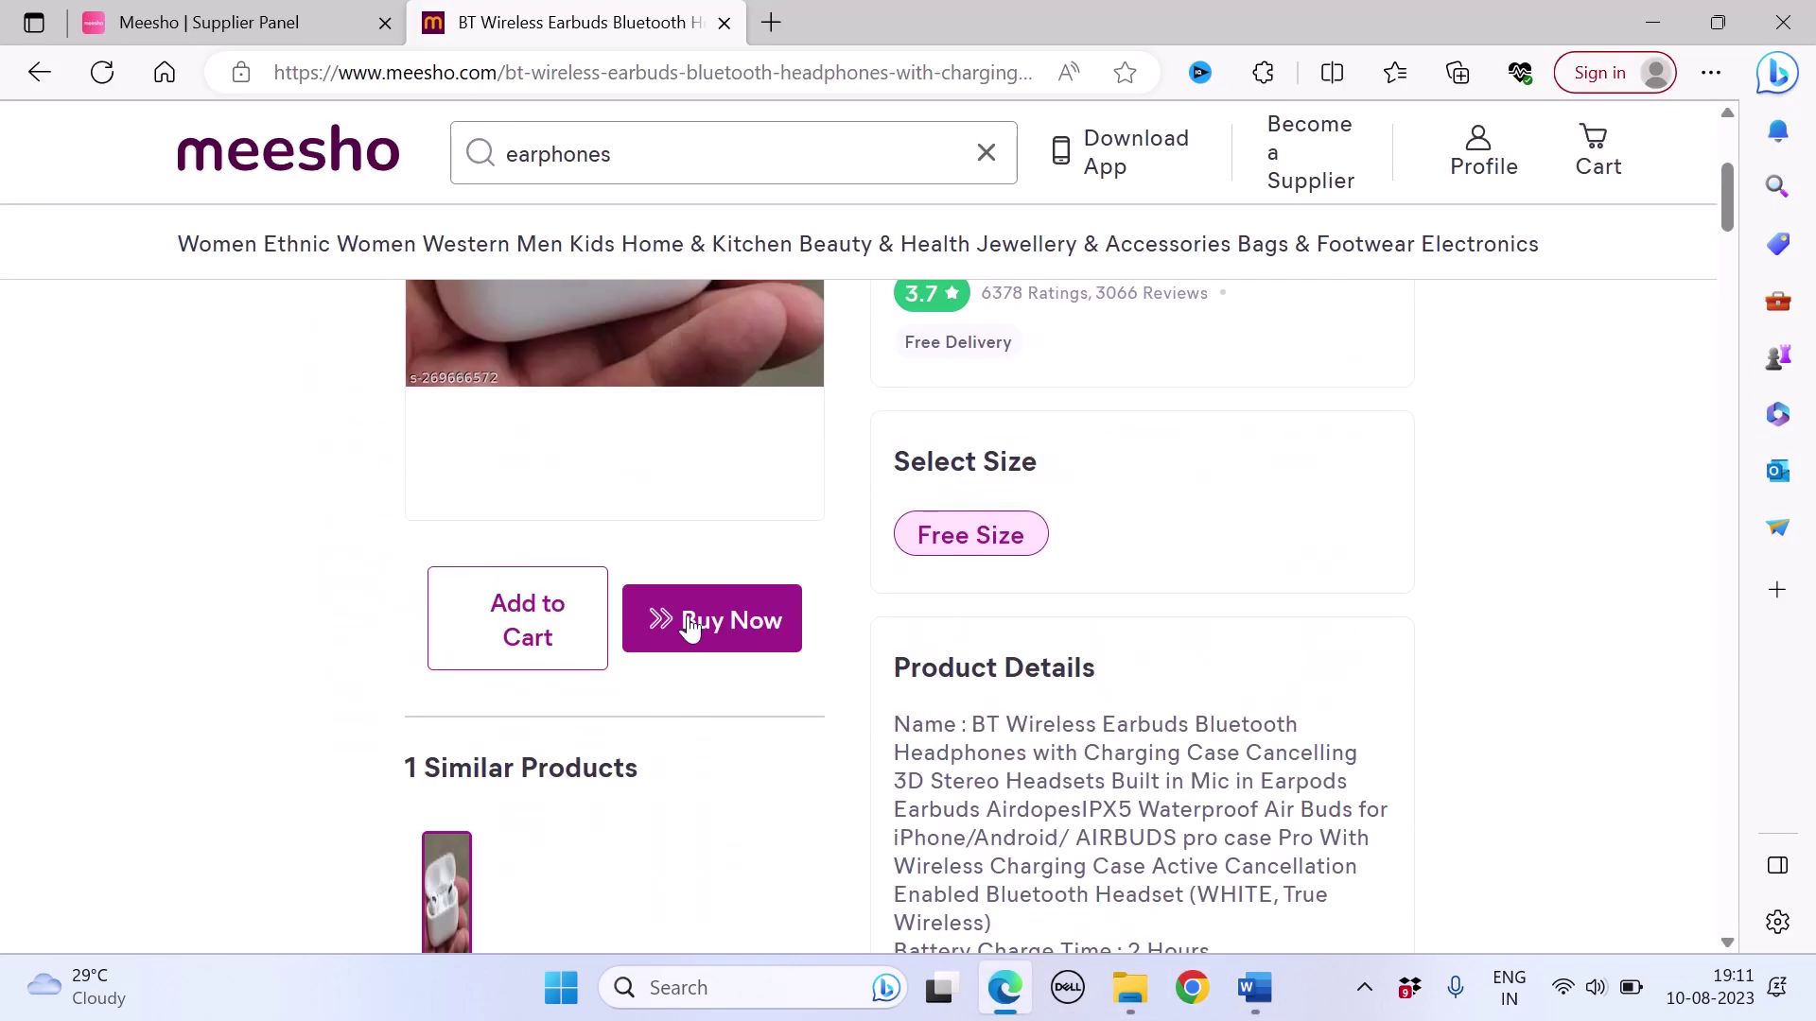
Step: Start buying the earbuds to view the sign-up page, and return to the product listing
left_click(727, 619)
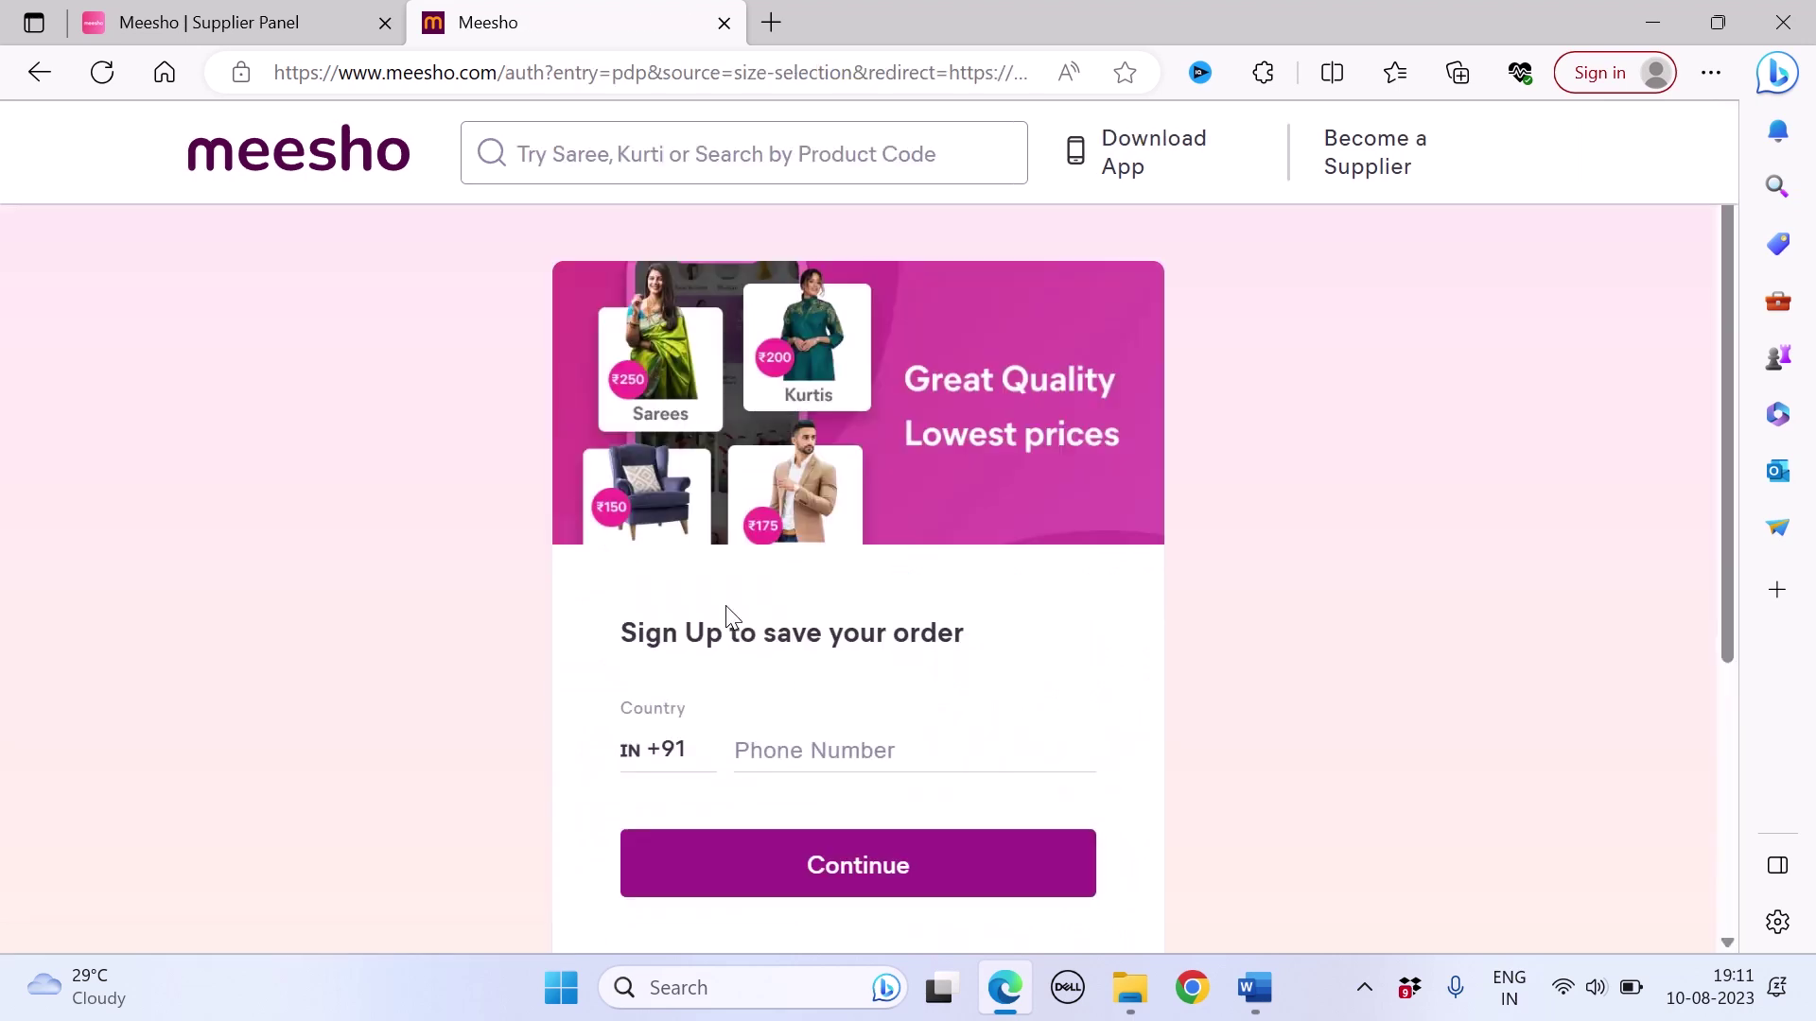
scroll(1070, 790, "down", 3)
scroll(1070, 791, "up", 3)
left_click(45, 85)
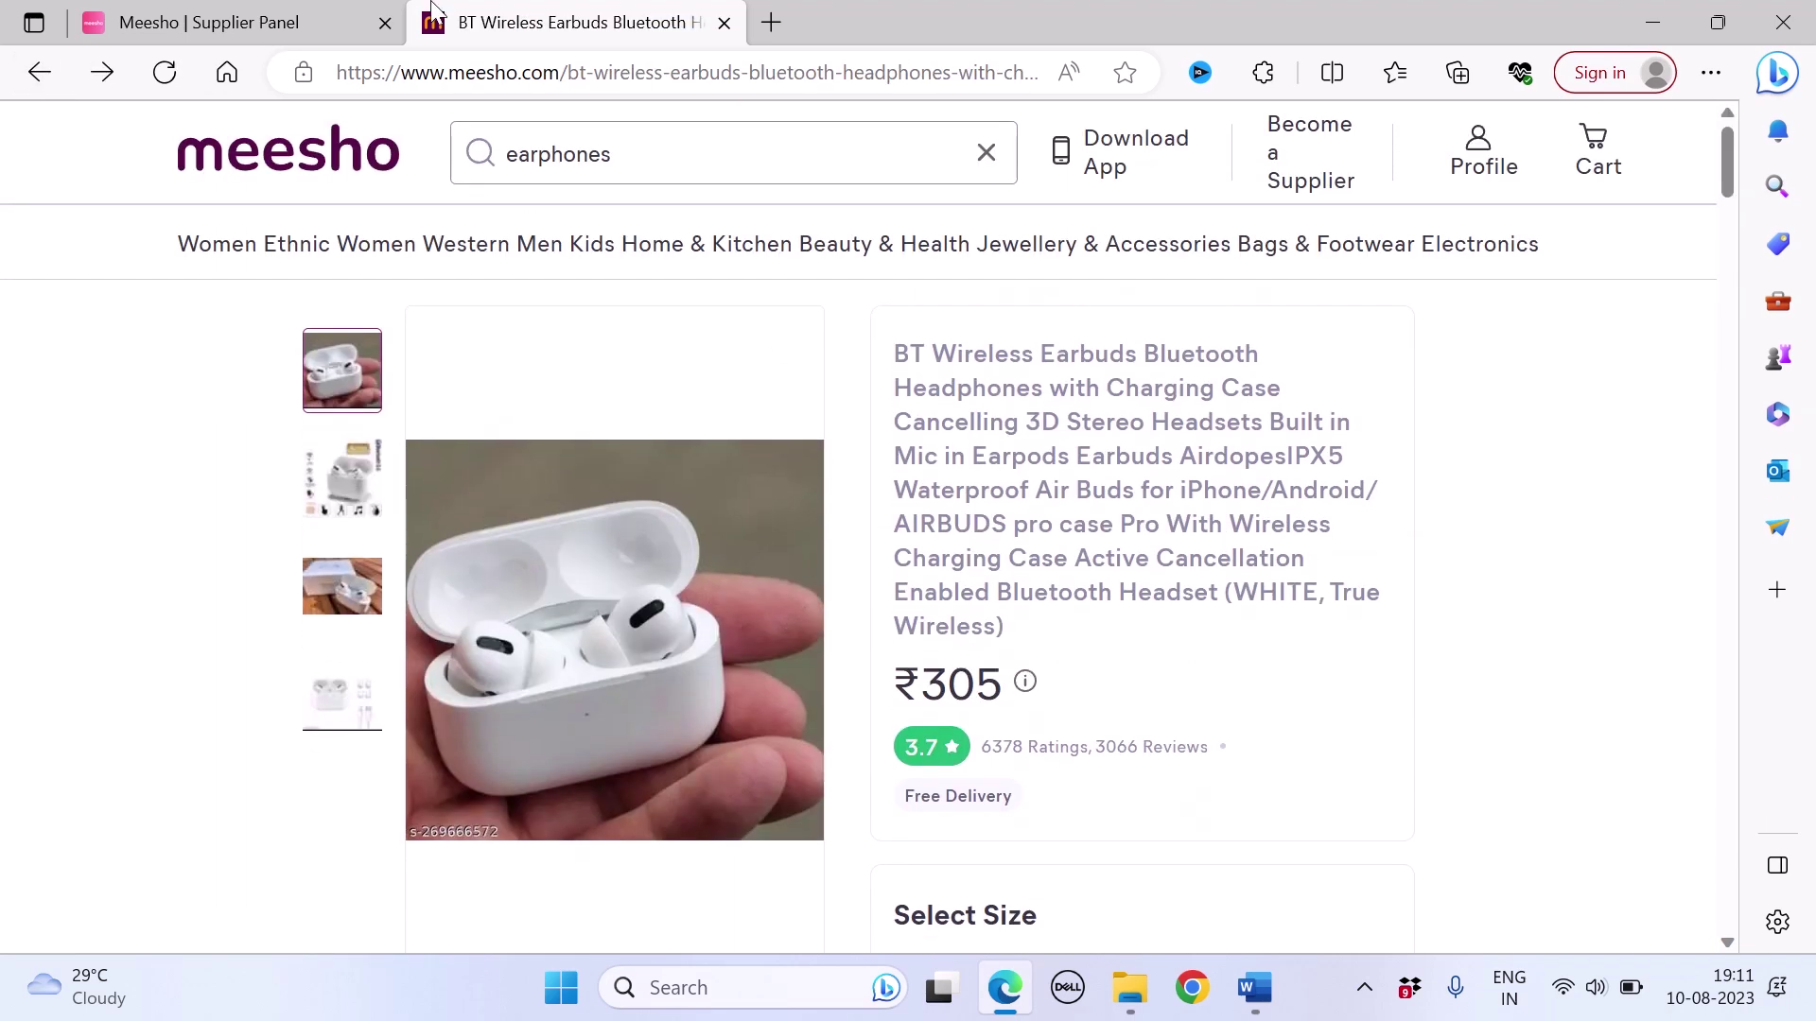
Step: Start a single catalog in the Meesho Supplier Panel, proceeding to upload, and search the categories for "case and"
left_click(295, 12)
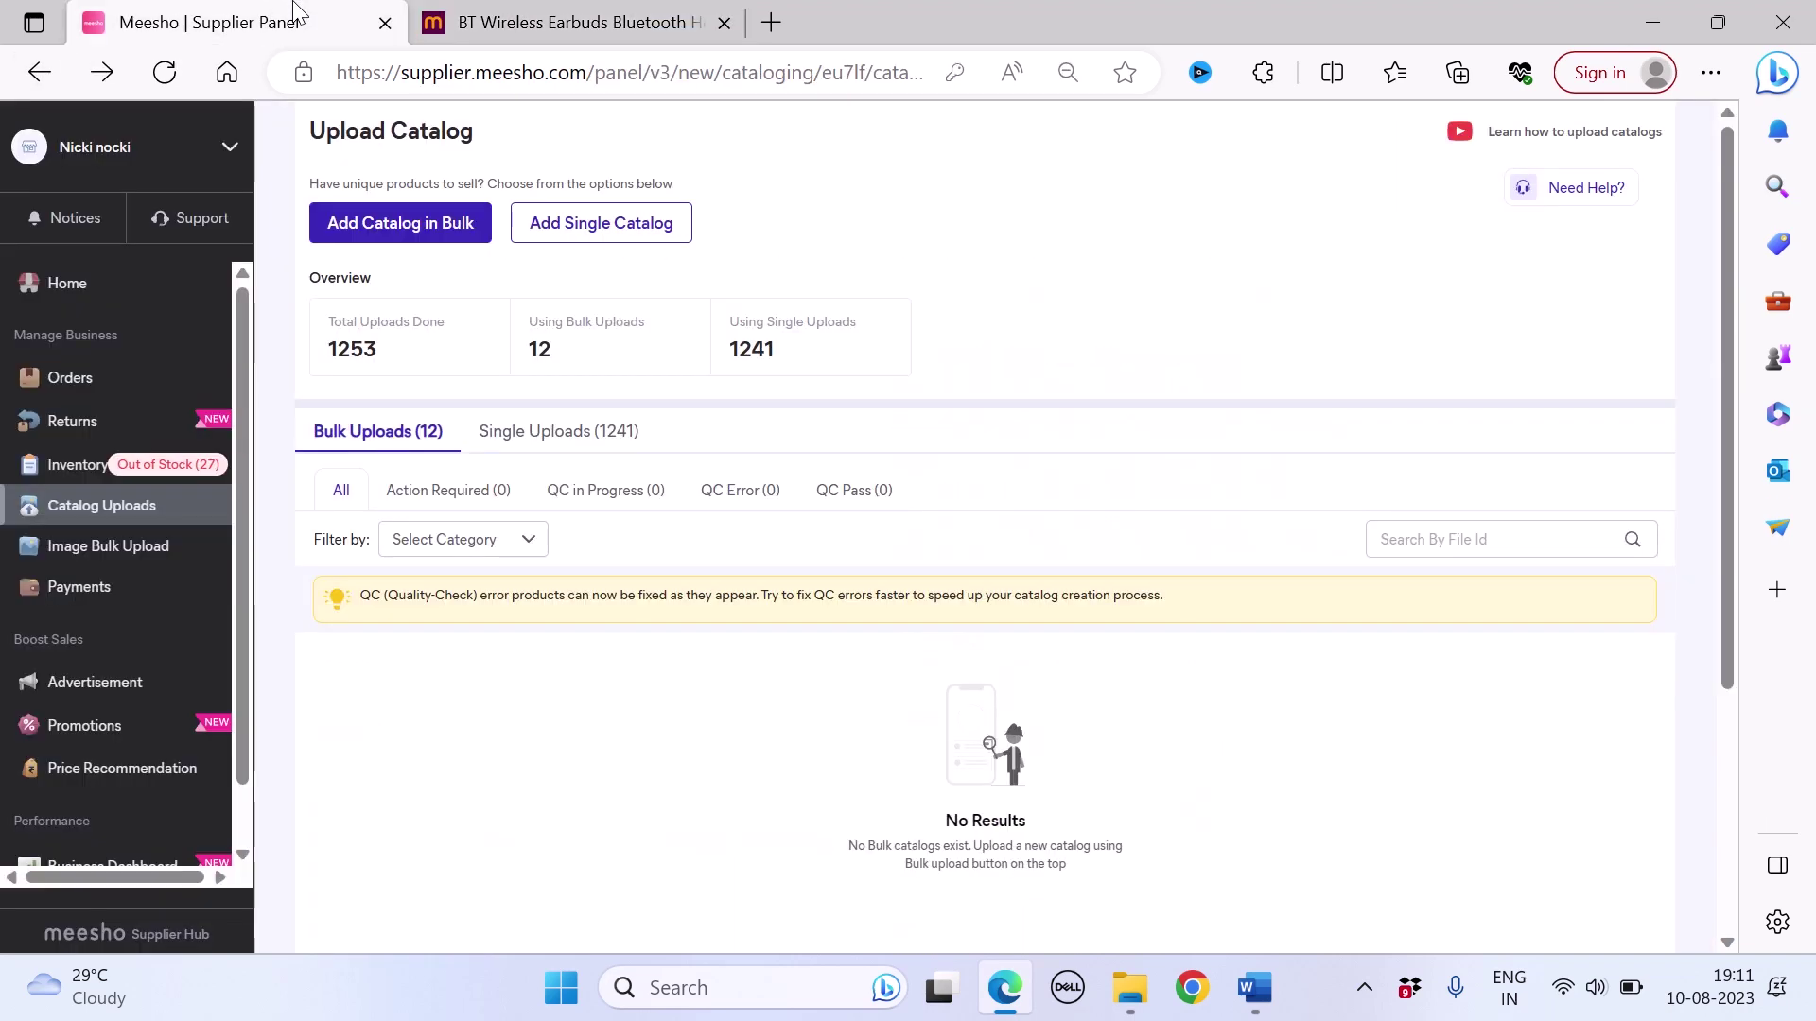
left_click(66, 514)
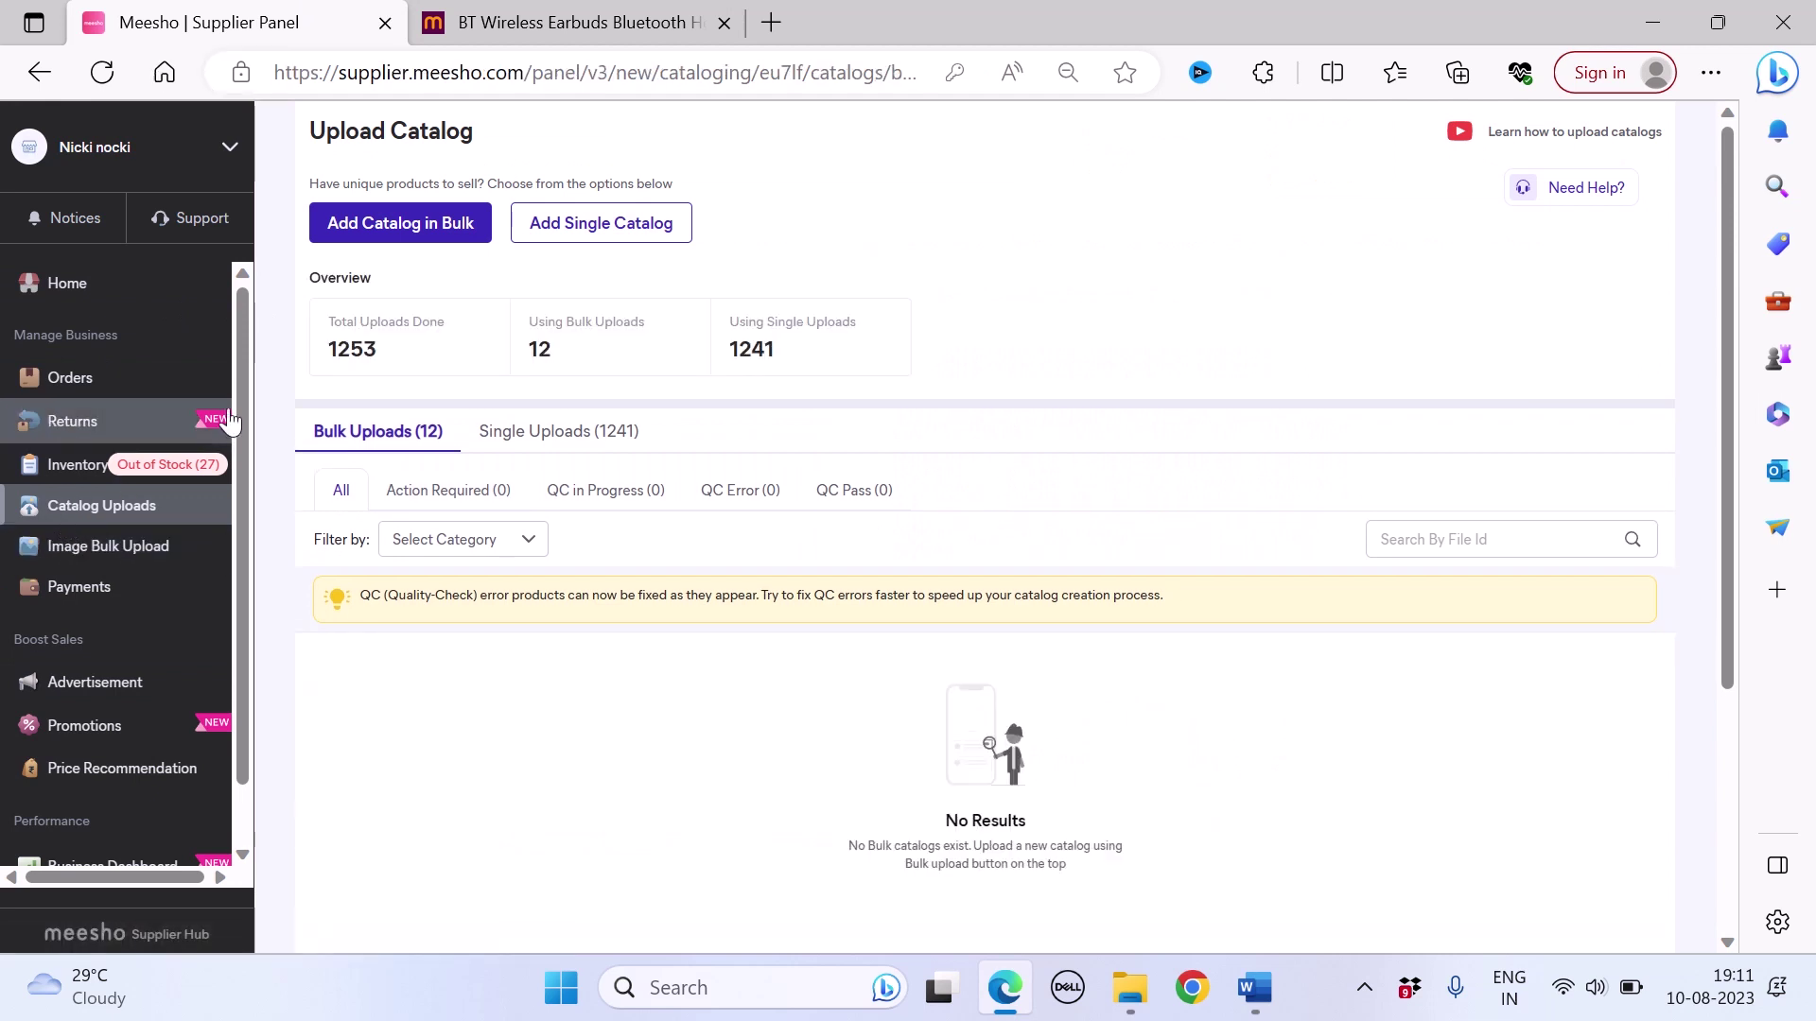
left_click(607, 231)
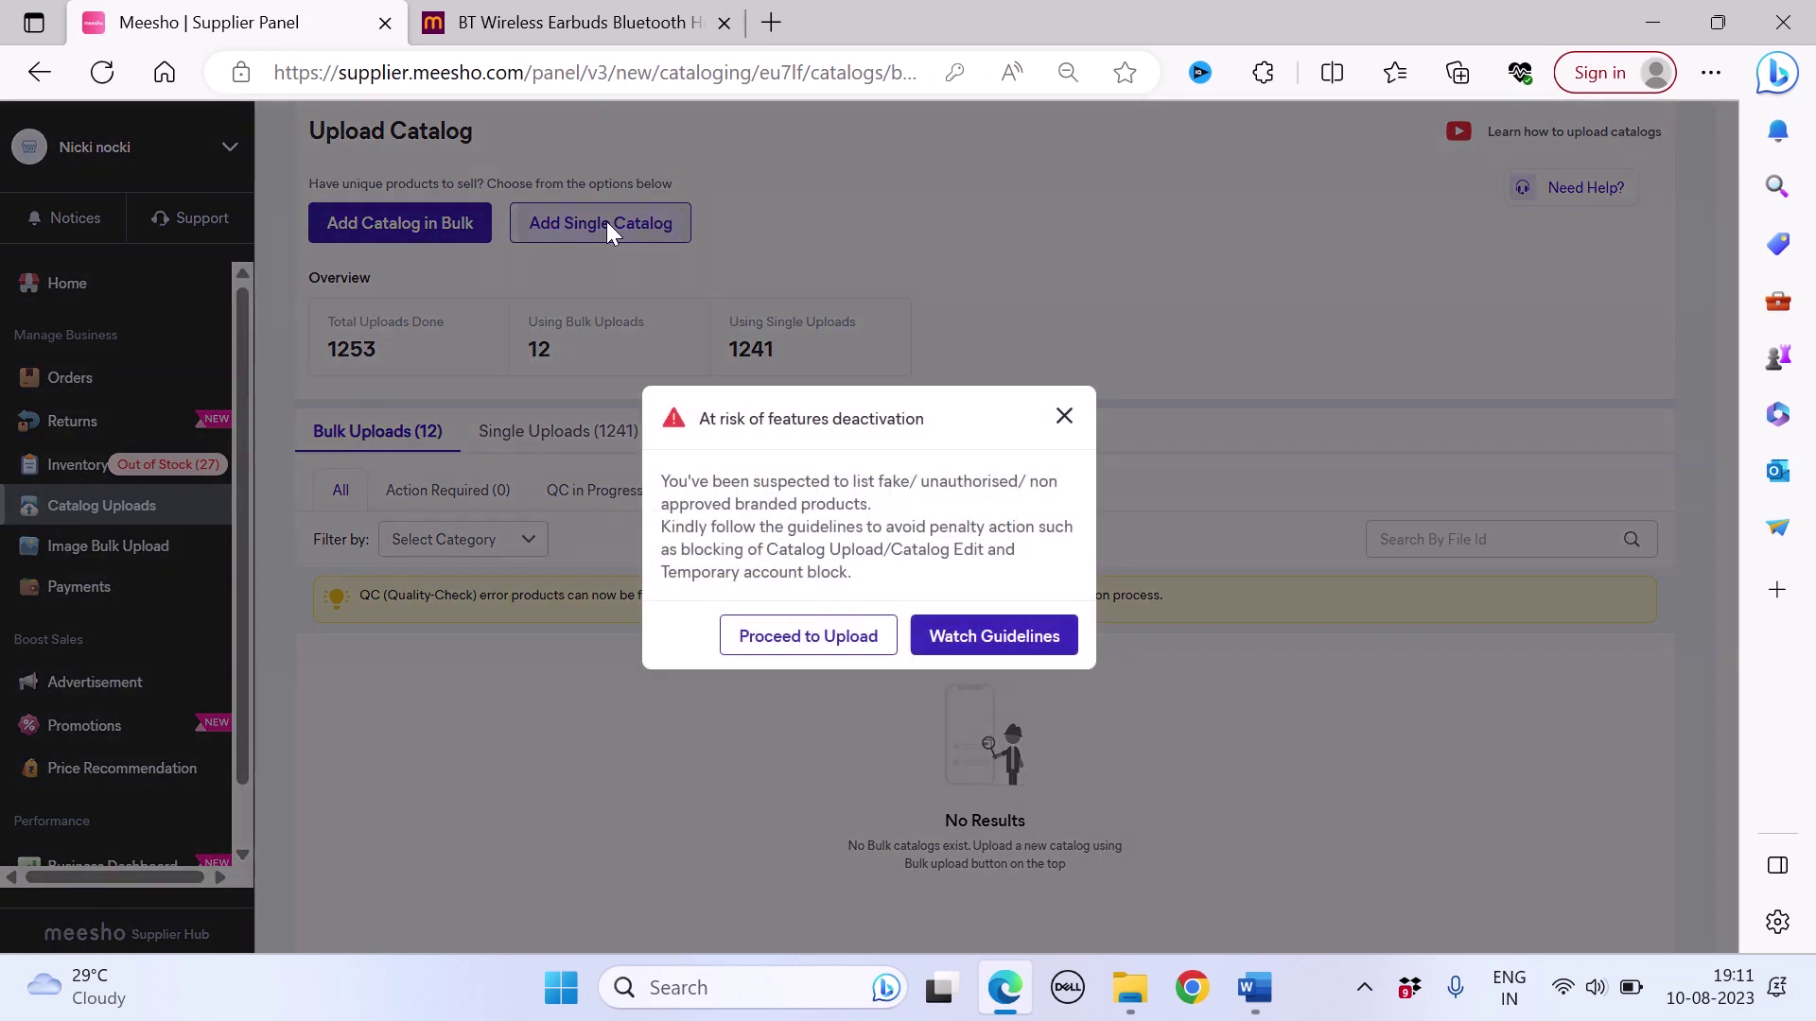
left_click(809, 643)
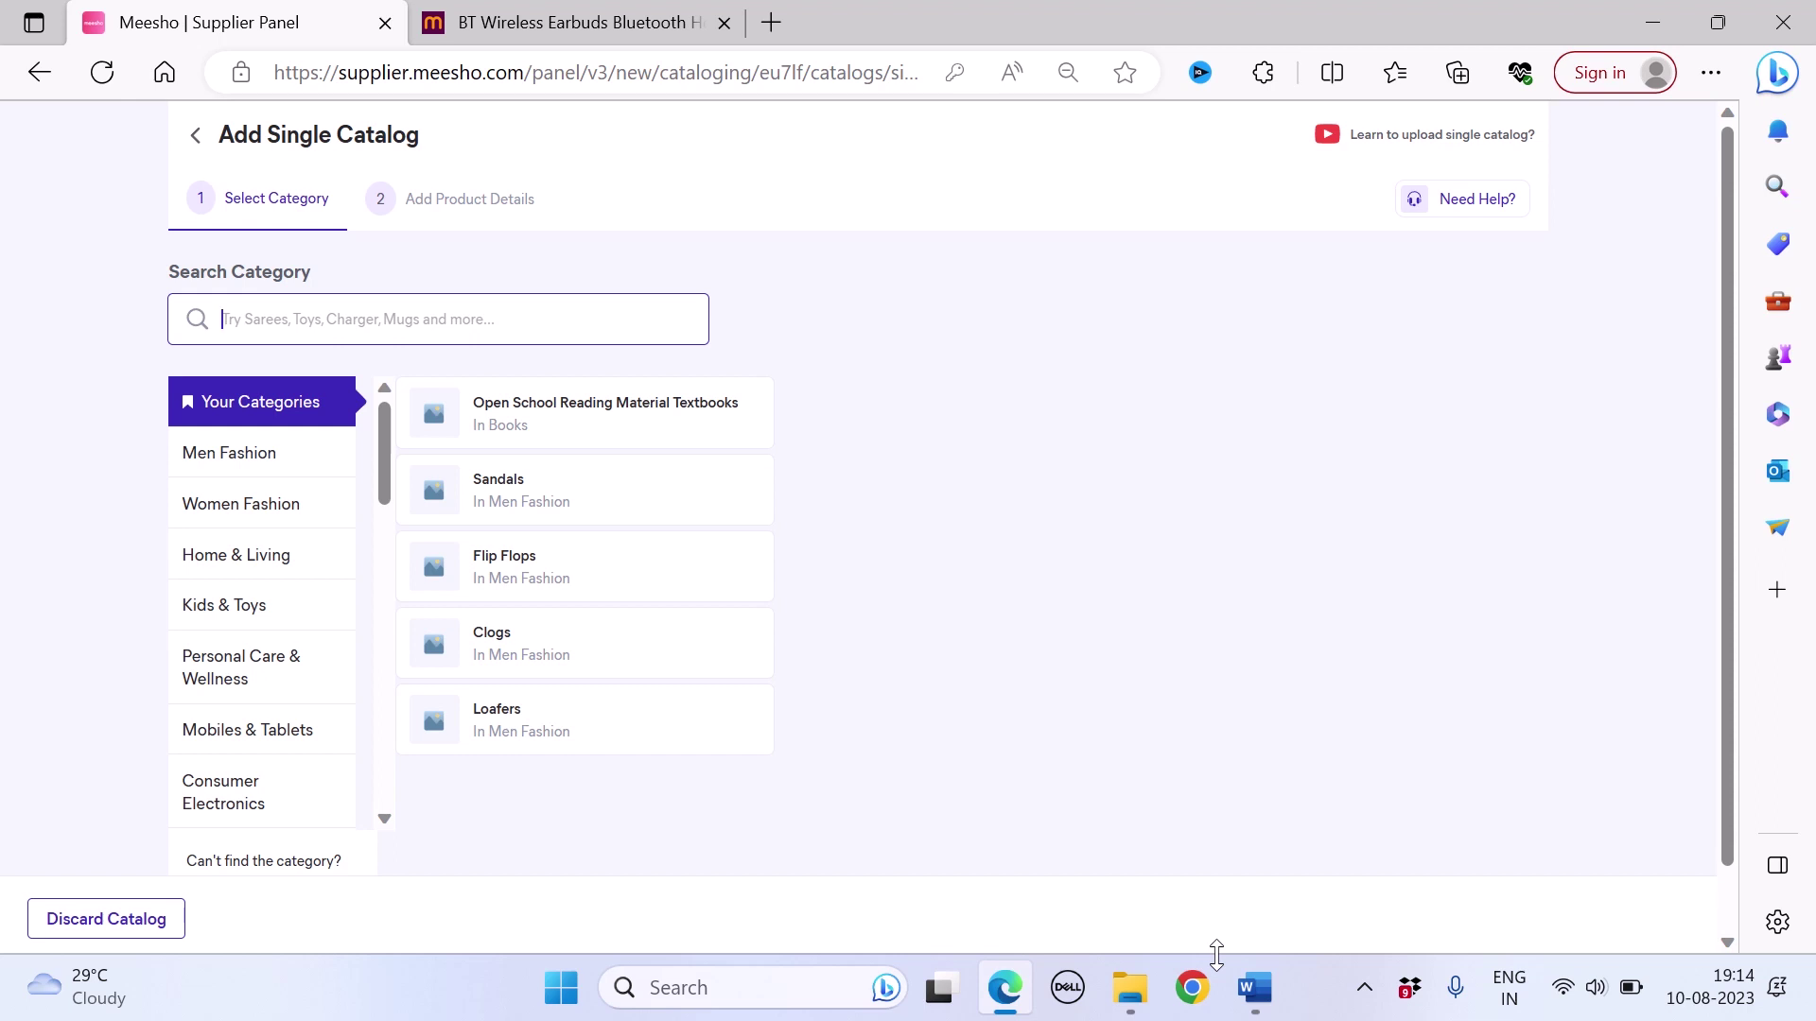
type("case")
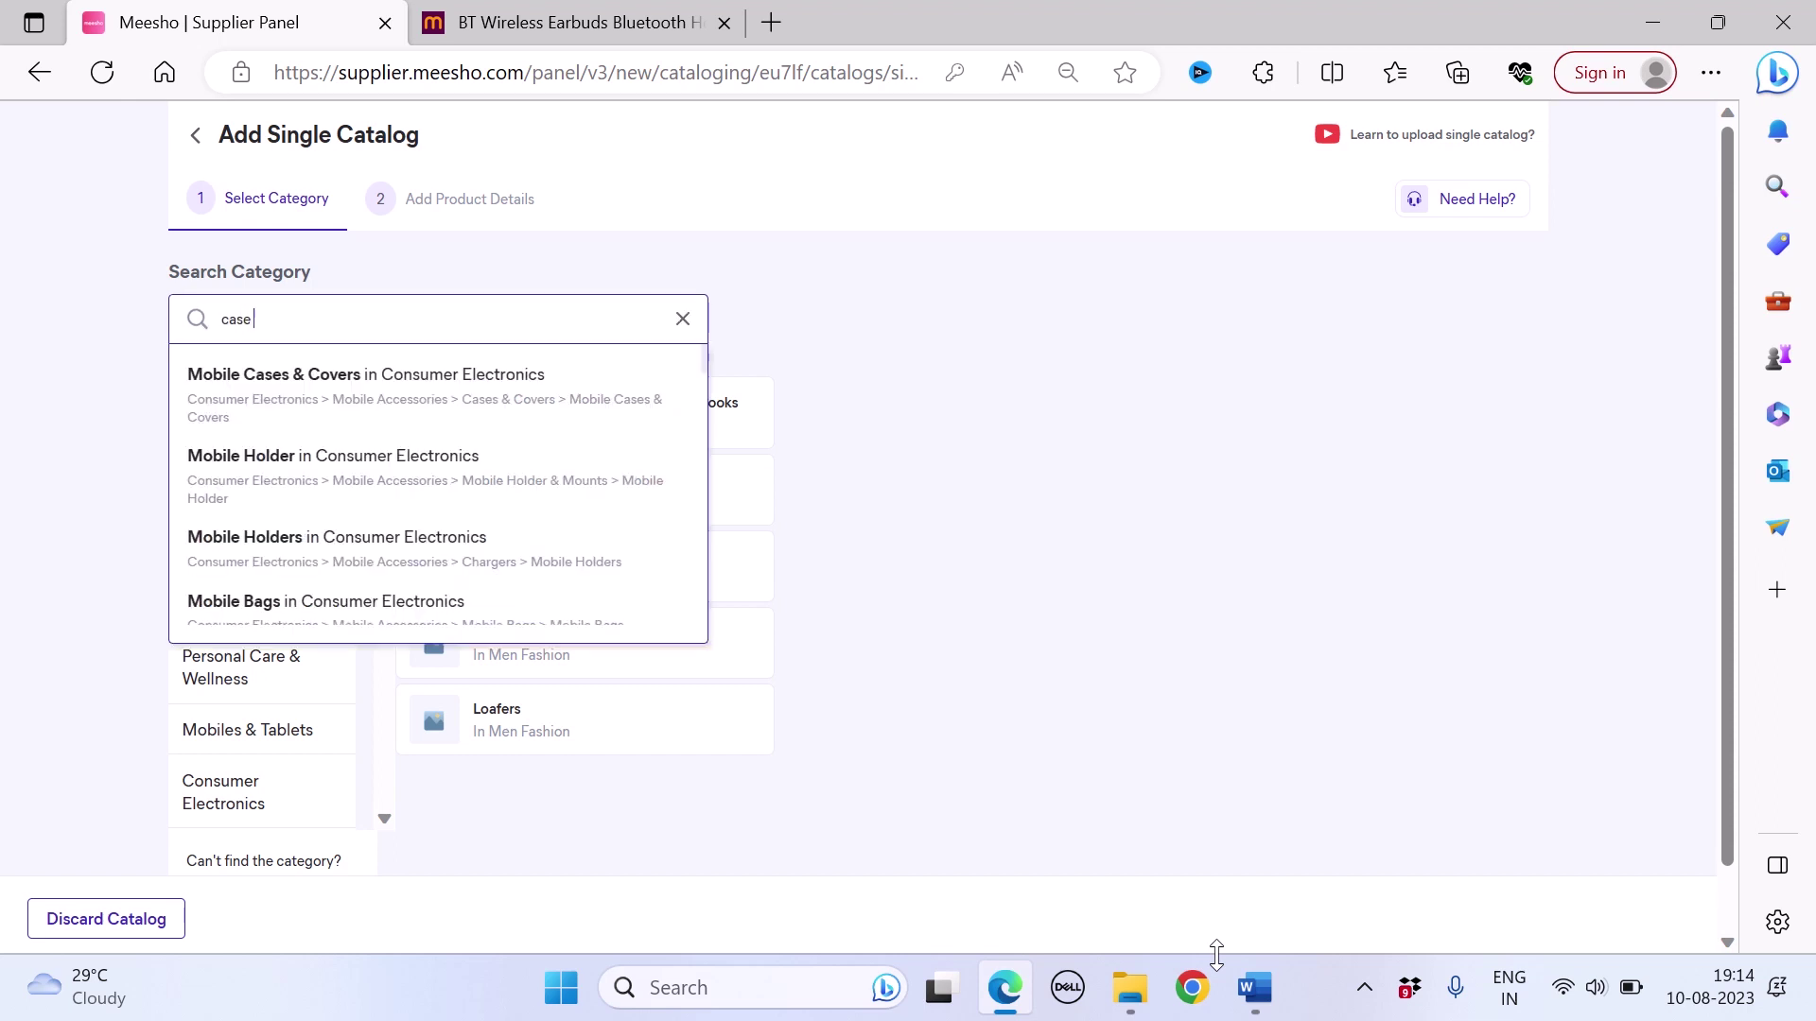
type(" and")
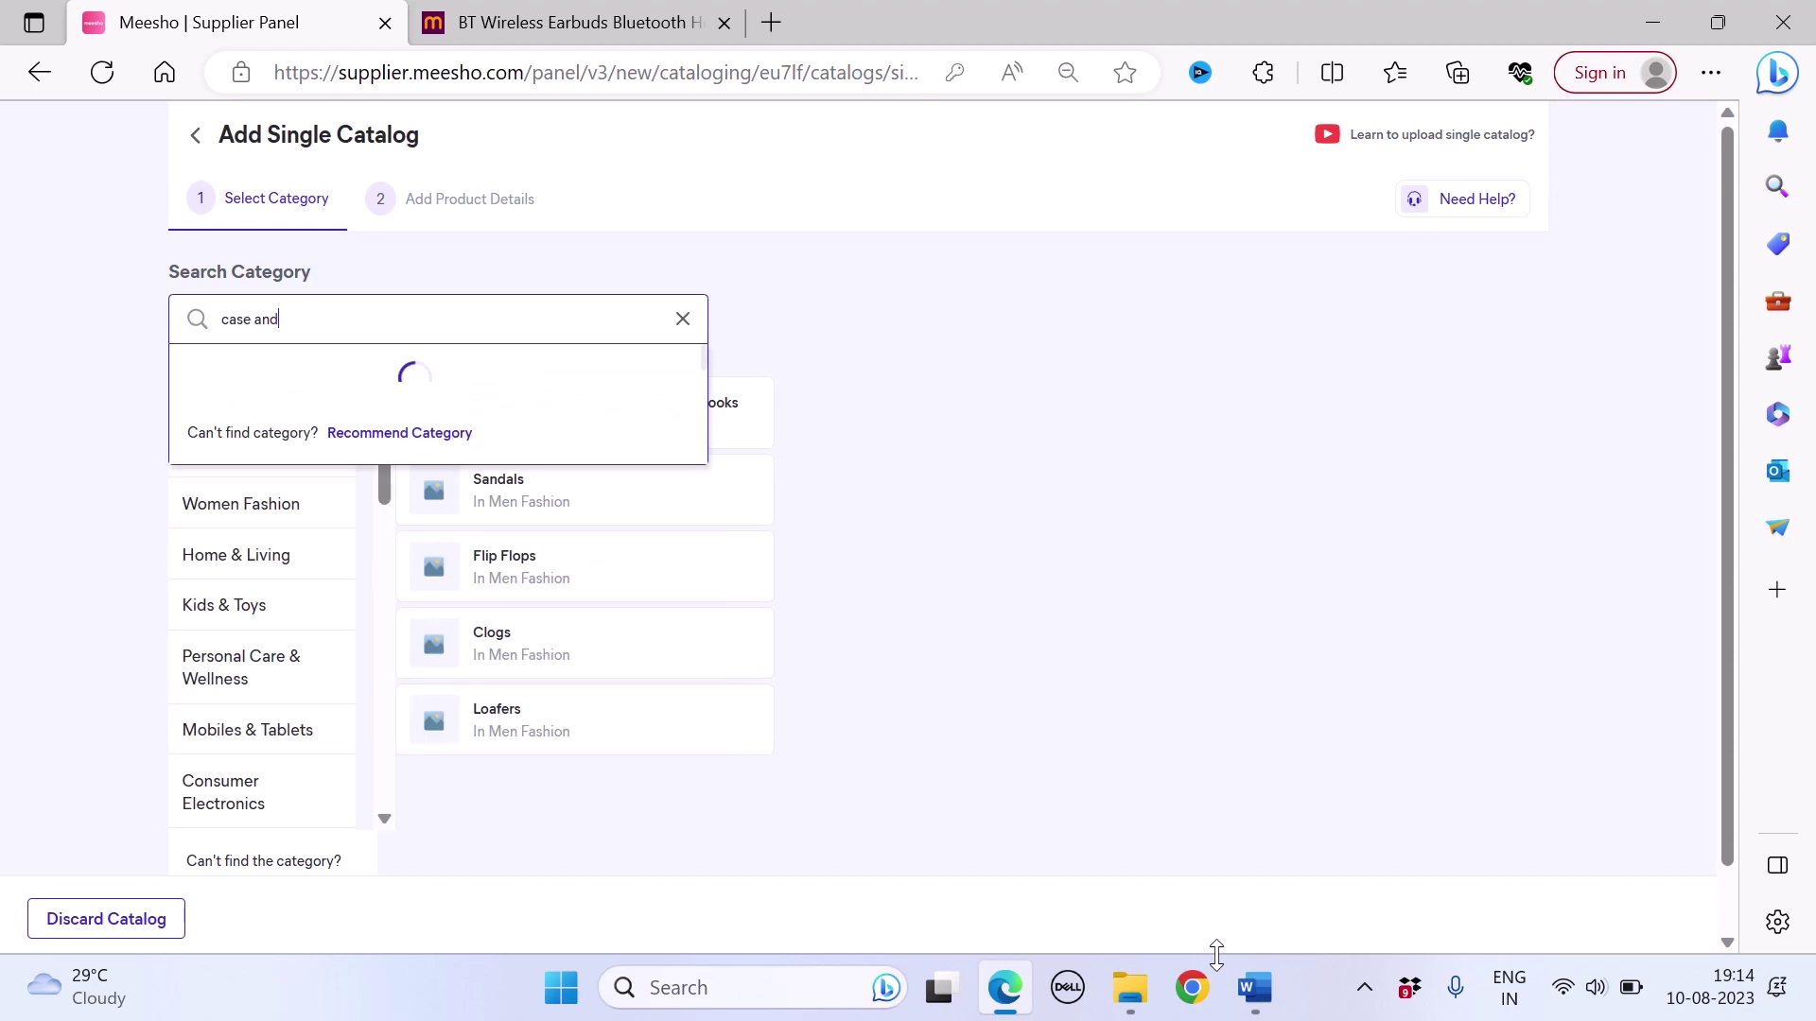
Step: Search the Meesho store for "mobile covers" in place of the earphones search
left_click(592, 14)
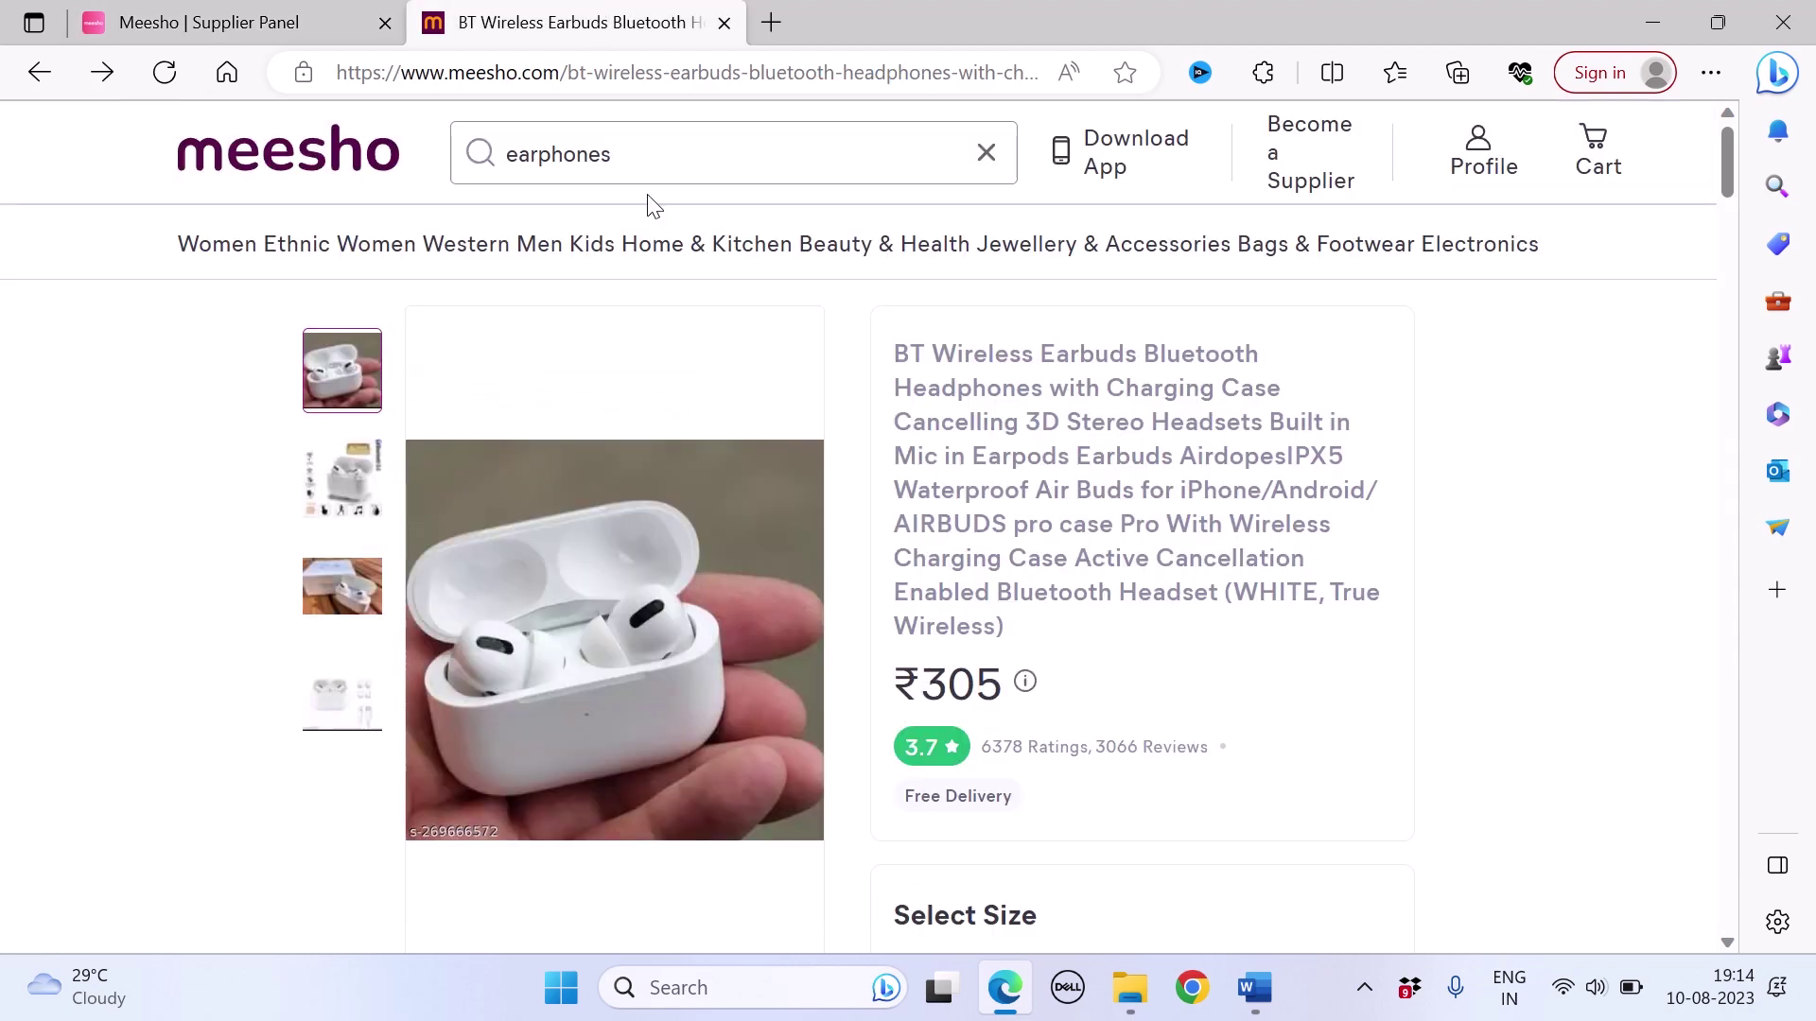
left_click(697, 174)
double_click(627, 139)
type("mo")
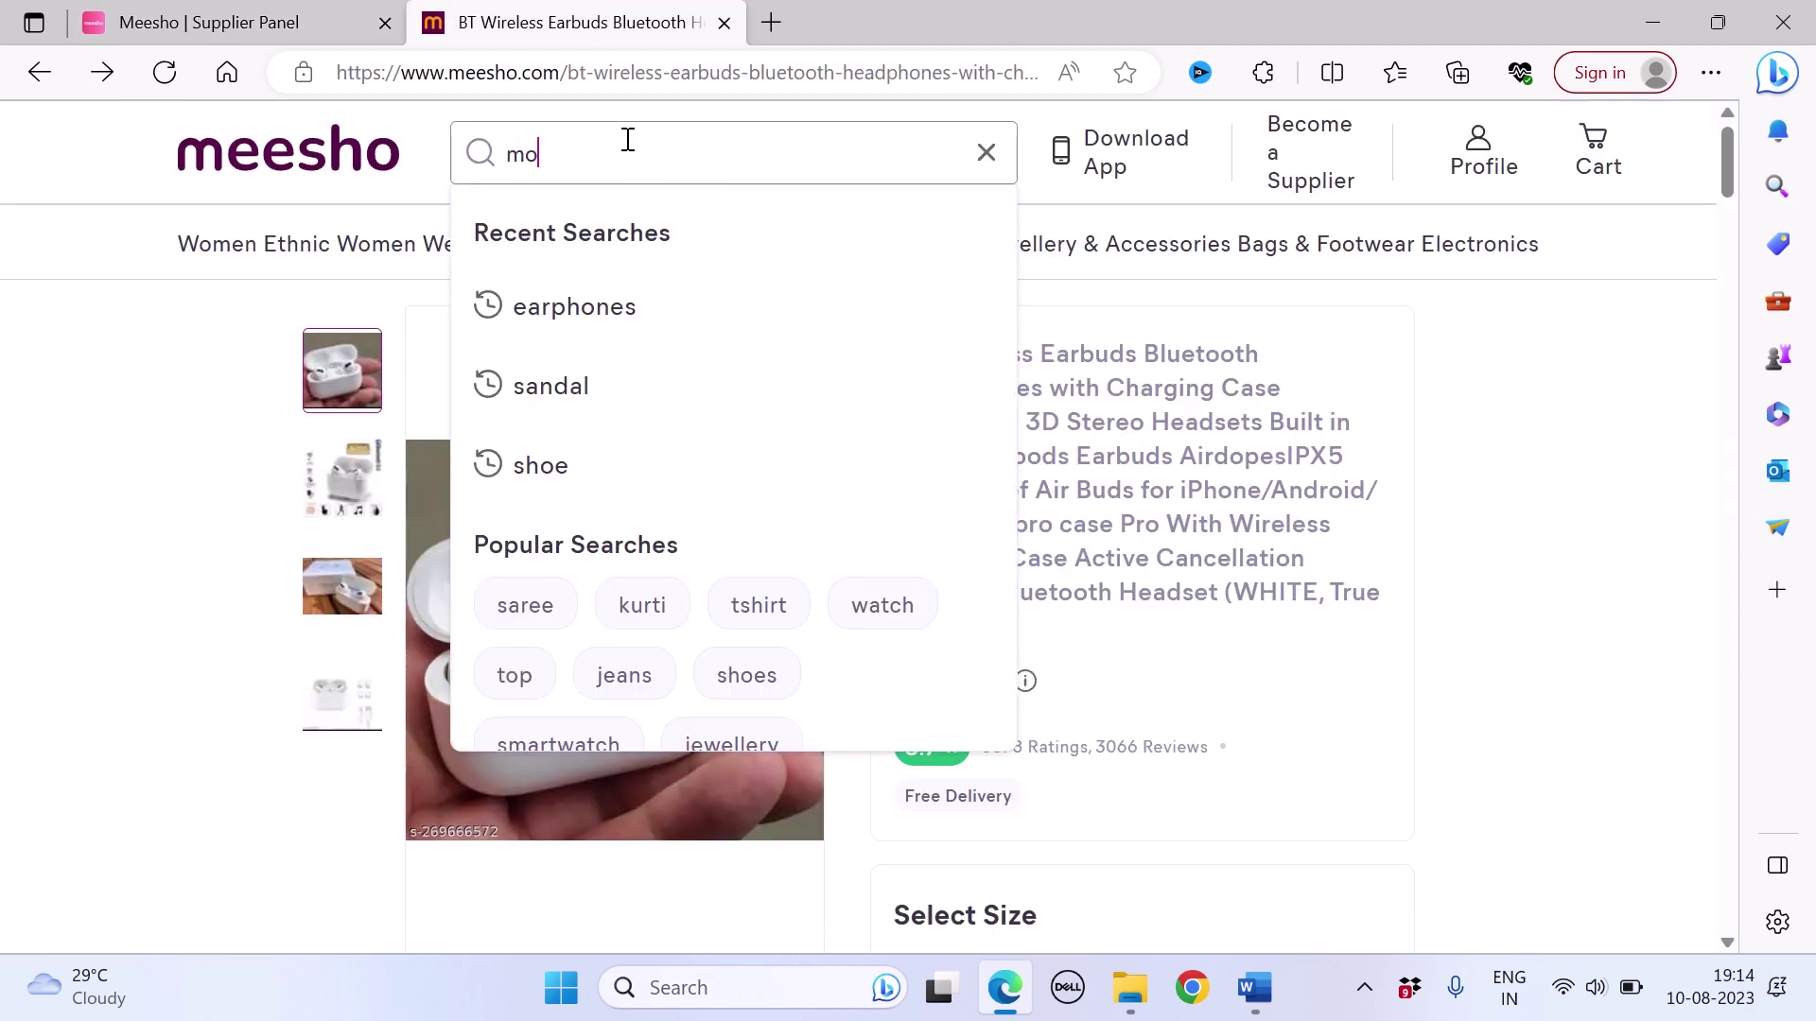
type("bile covers")
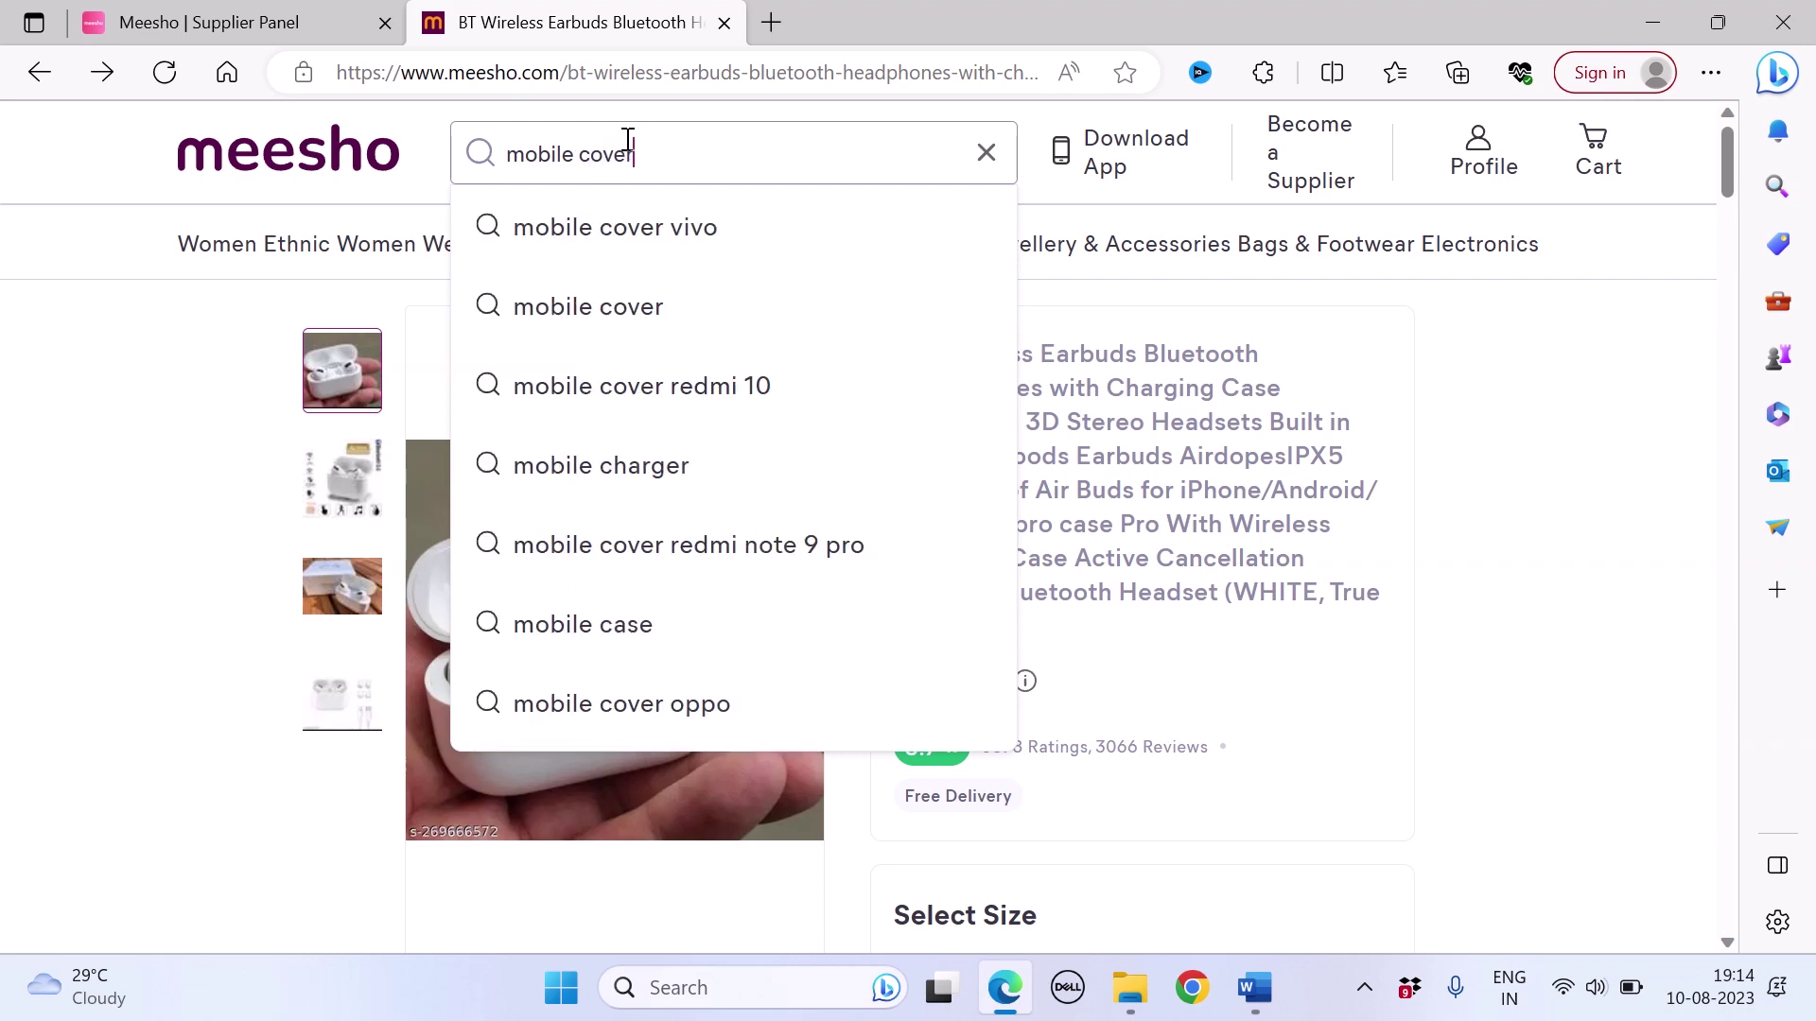
key("Return")
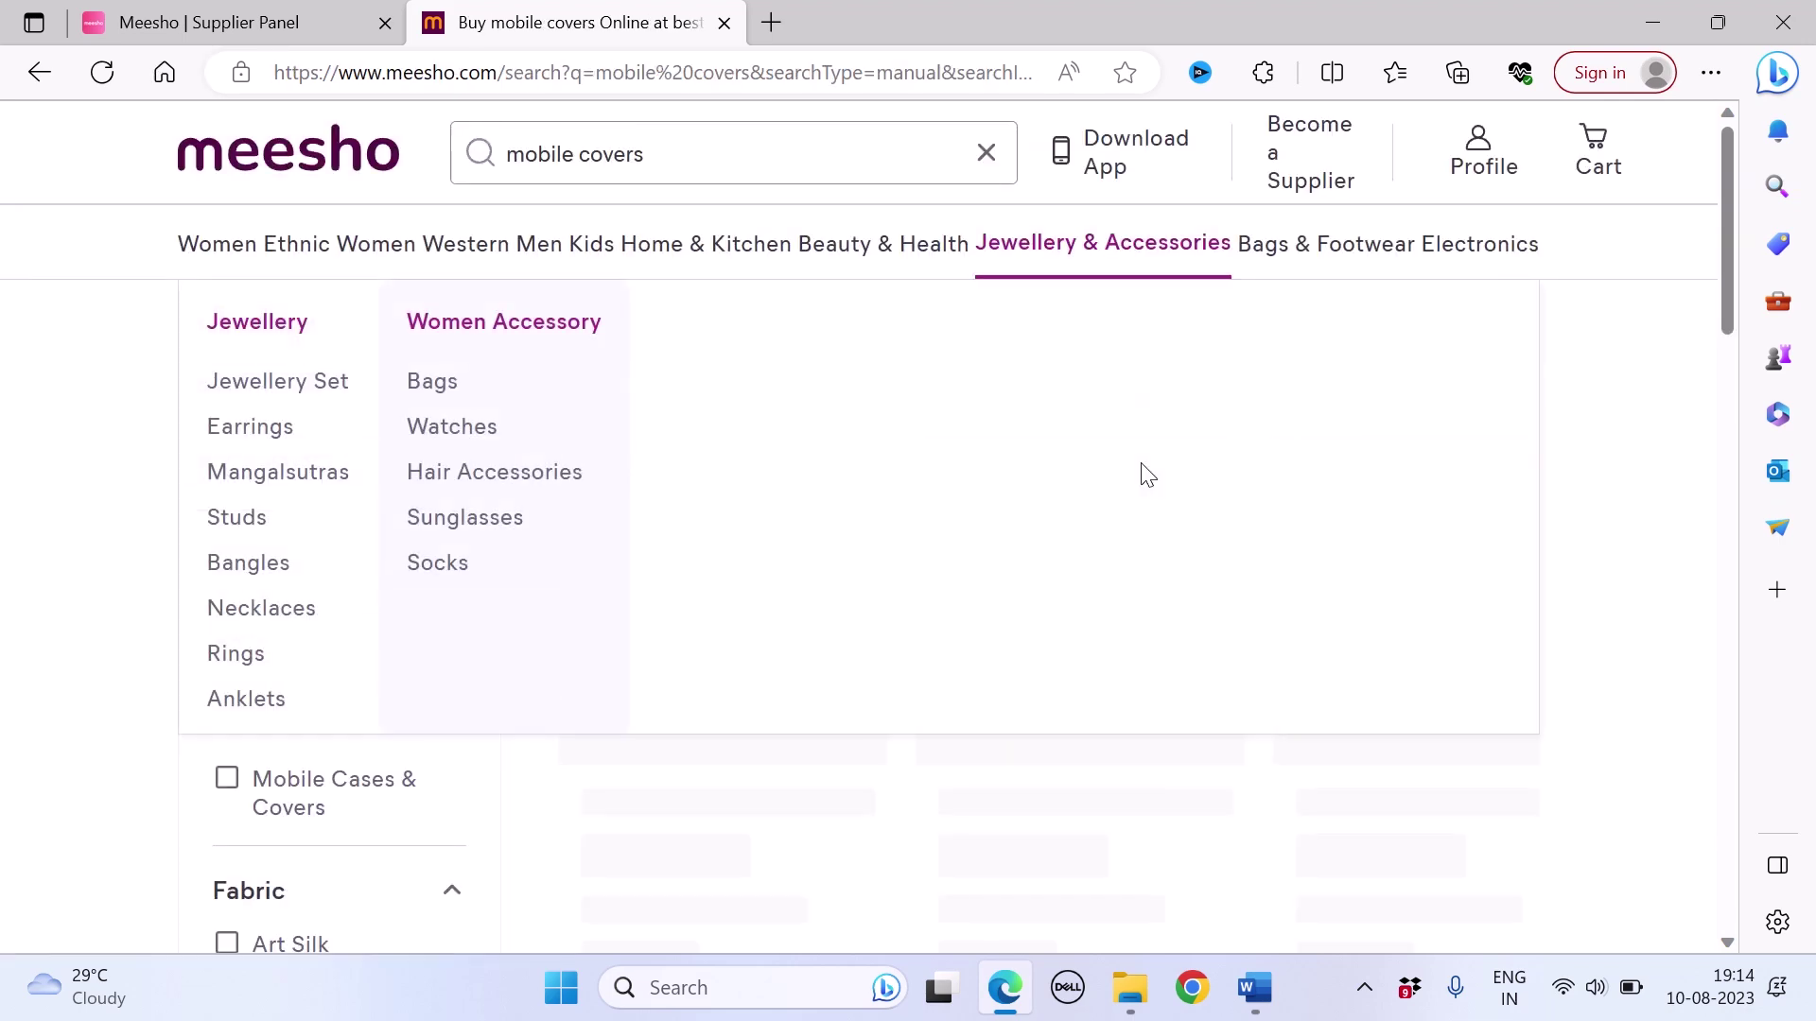
Step: Browse to page 2 of the mobile cover results, view the third image of the JITECH 6D Chrome Back Cover, and return to the results
scroll(1601, 753, "down", 20)
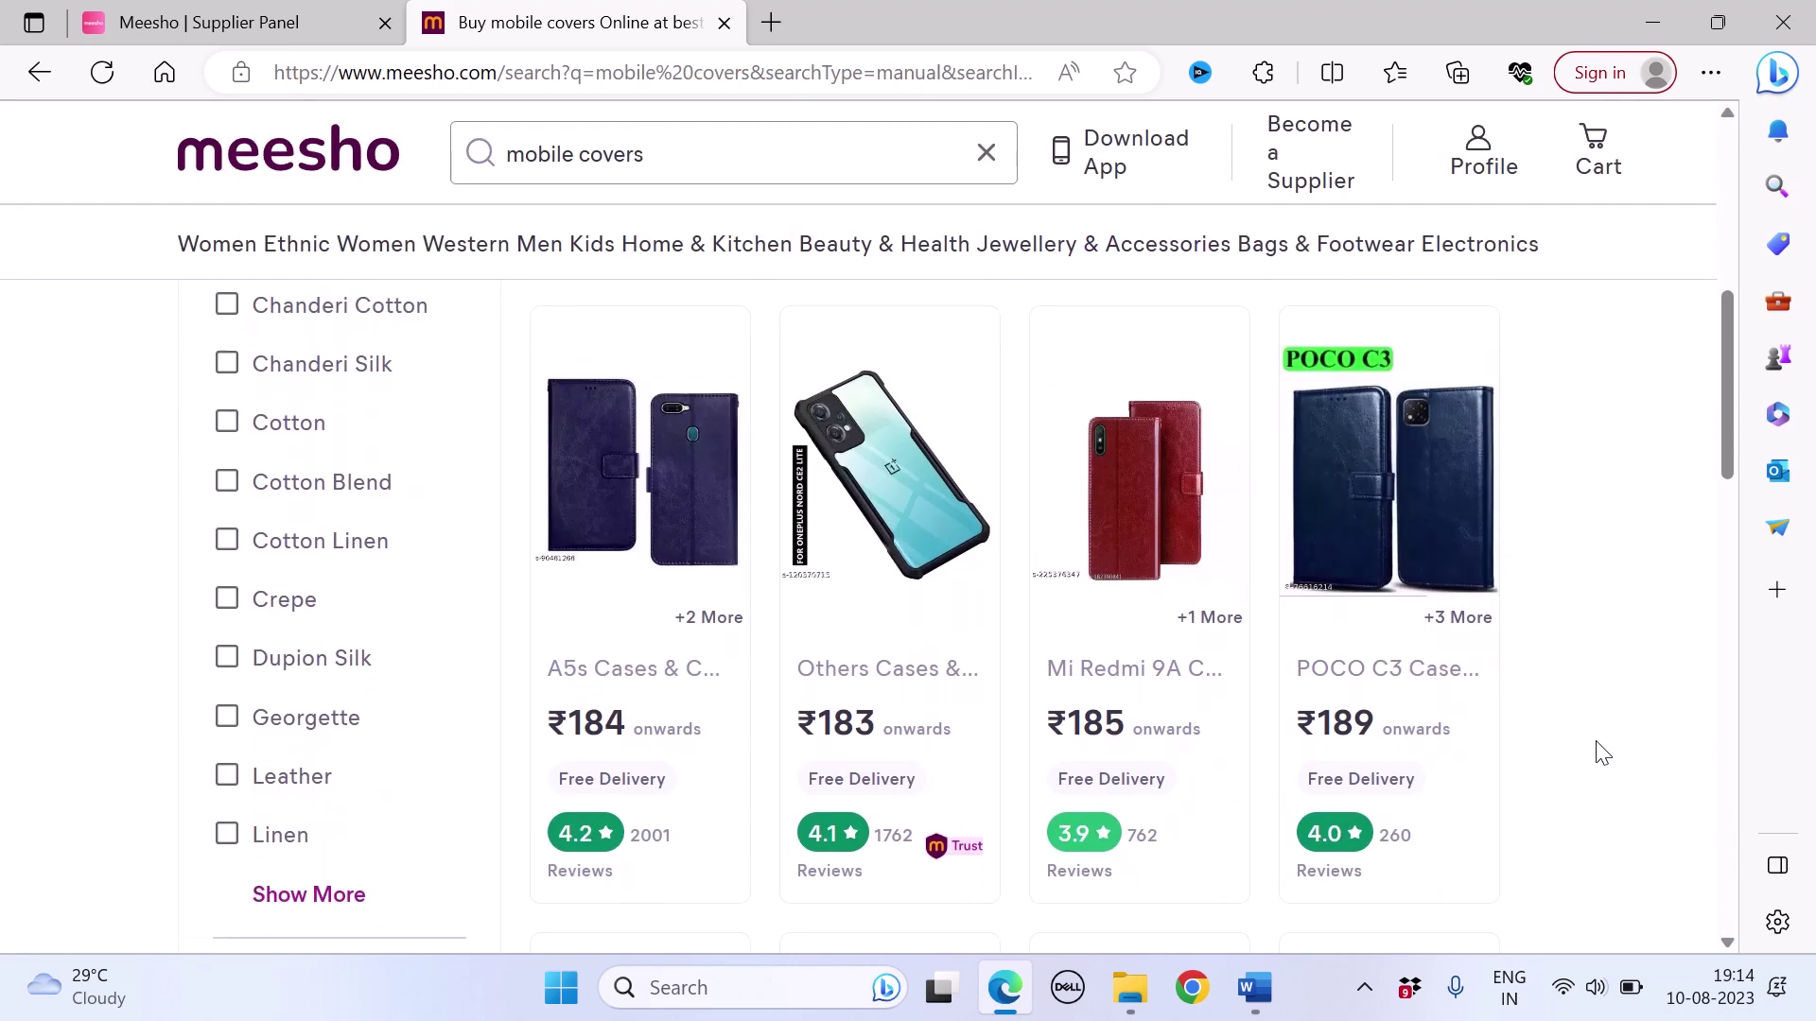
scroll(1598, 752, "down", 8)
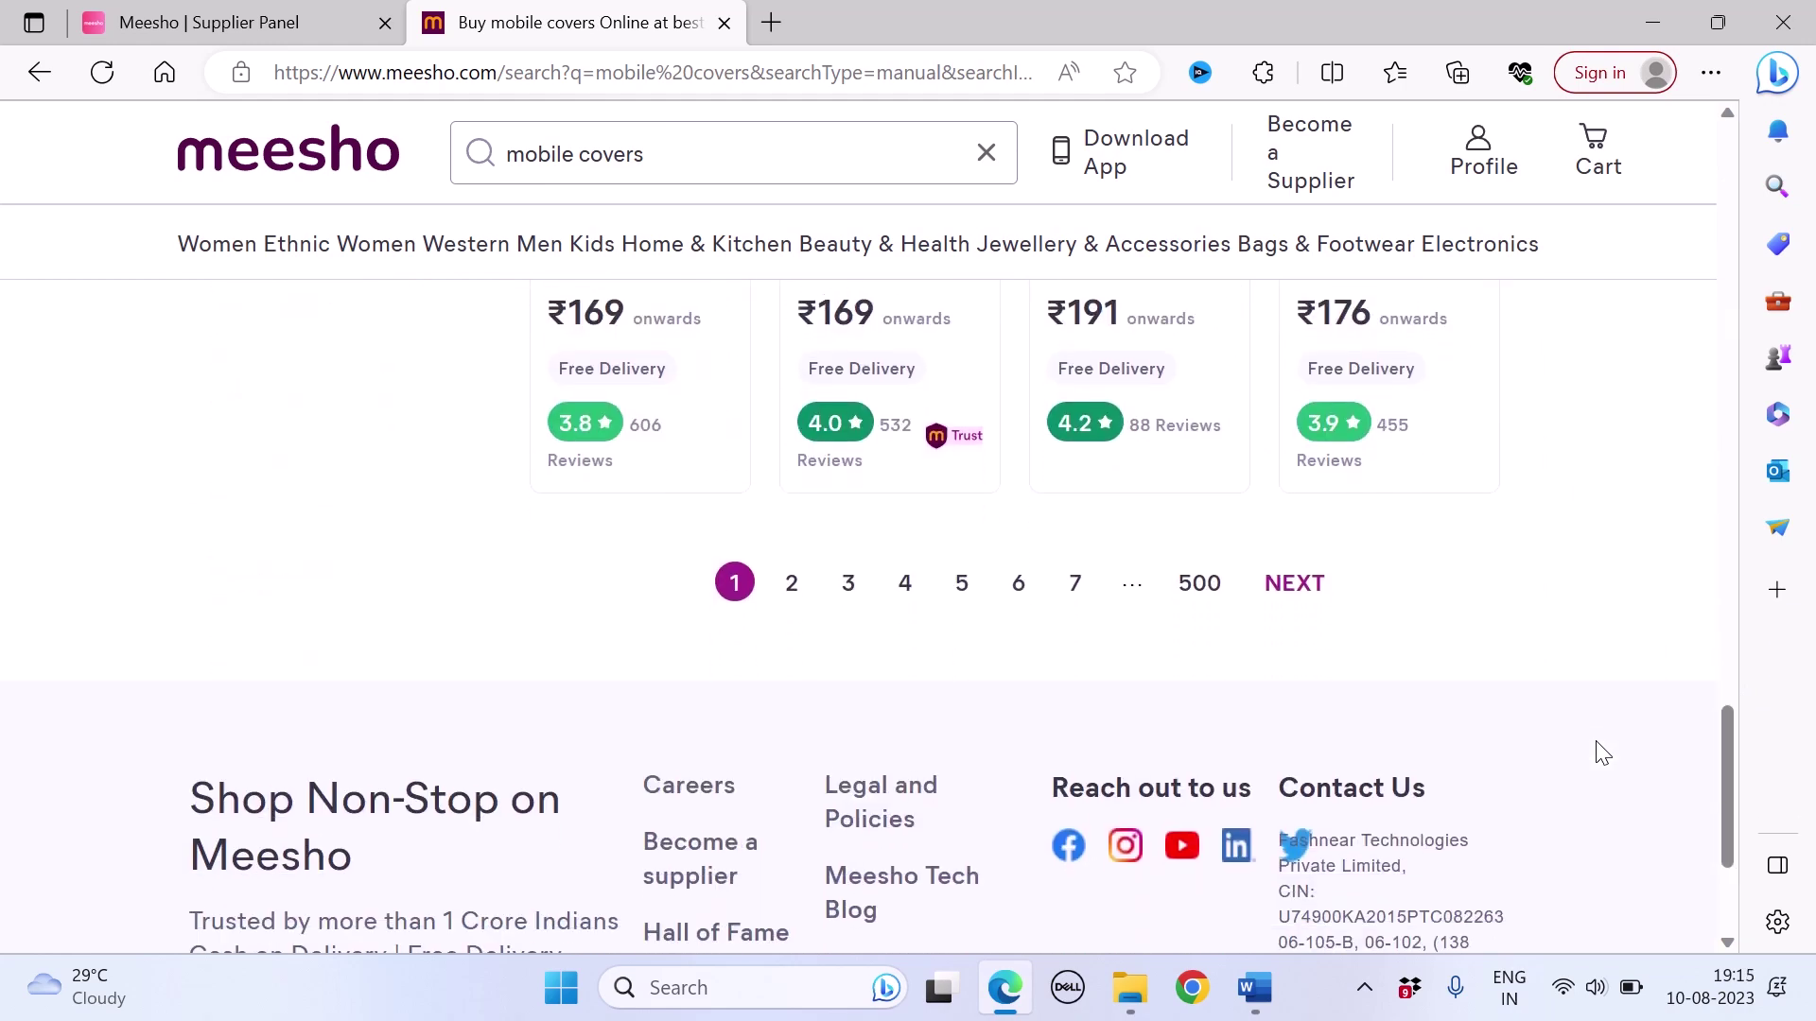
left_click(788, 543)
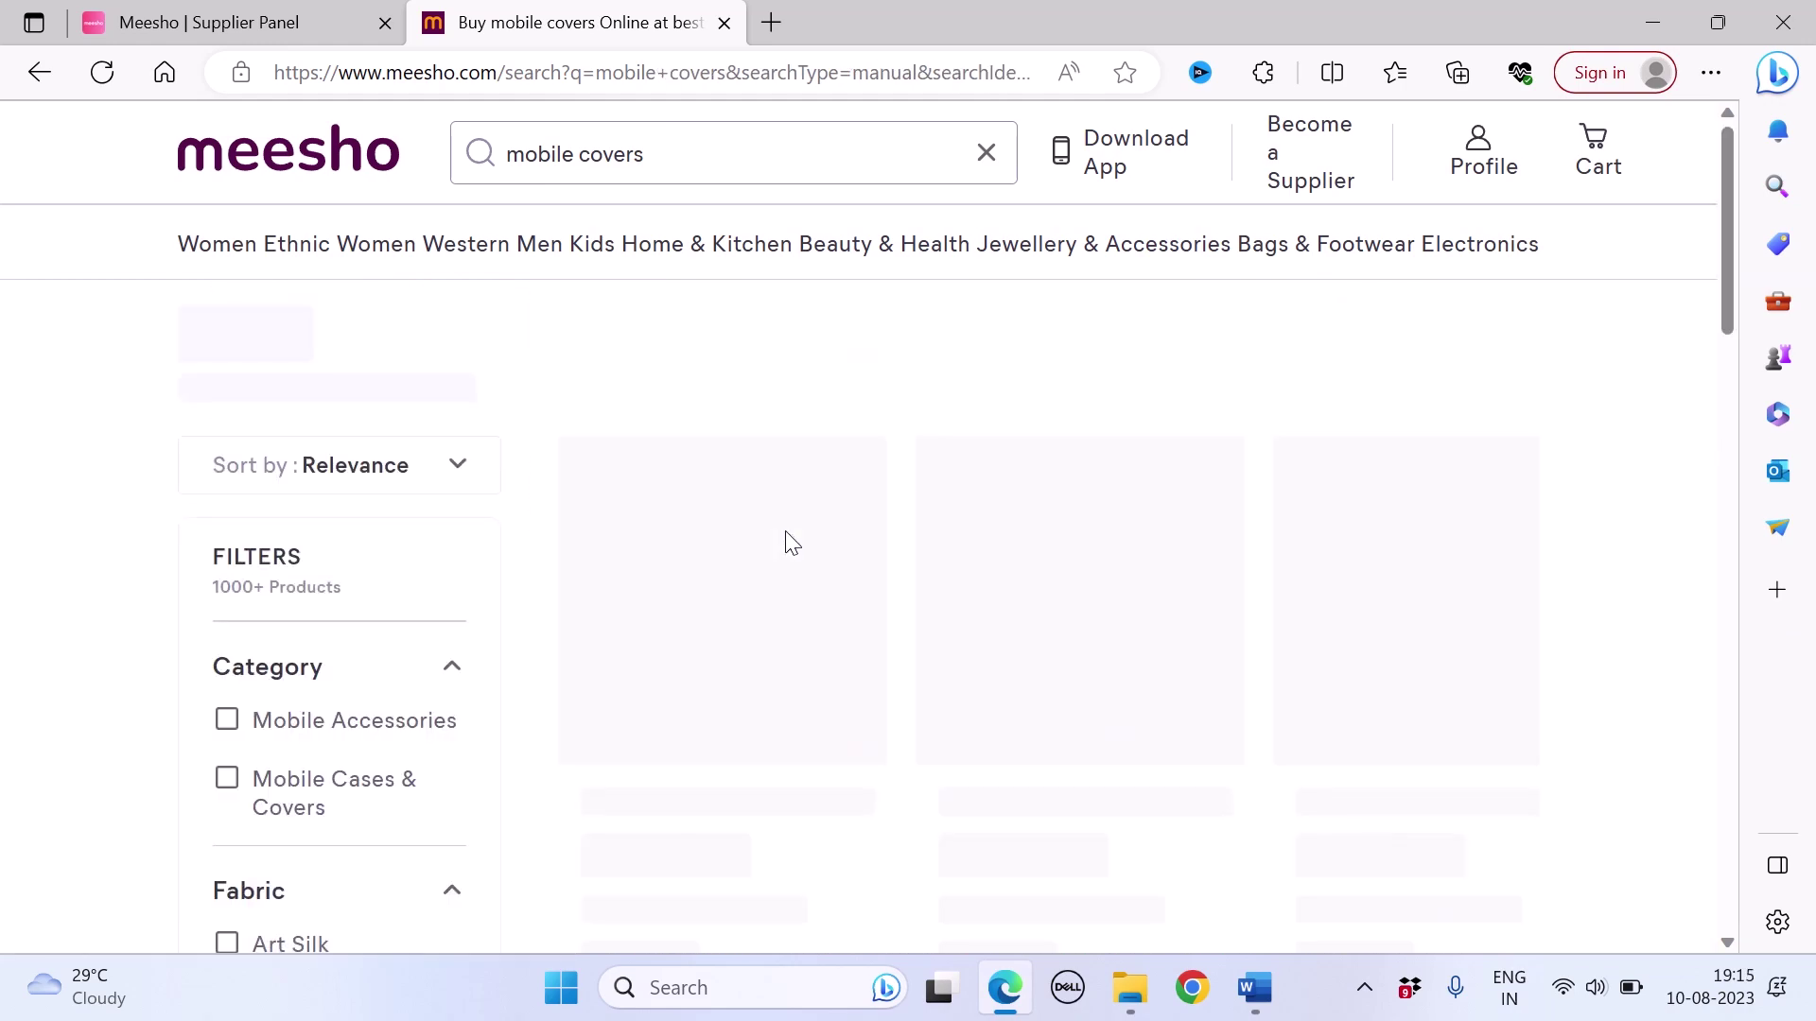
left_click(862, 494)
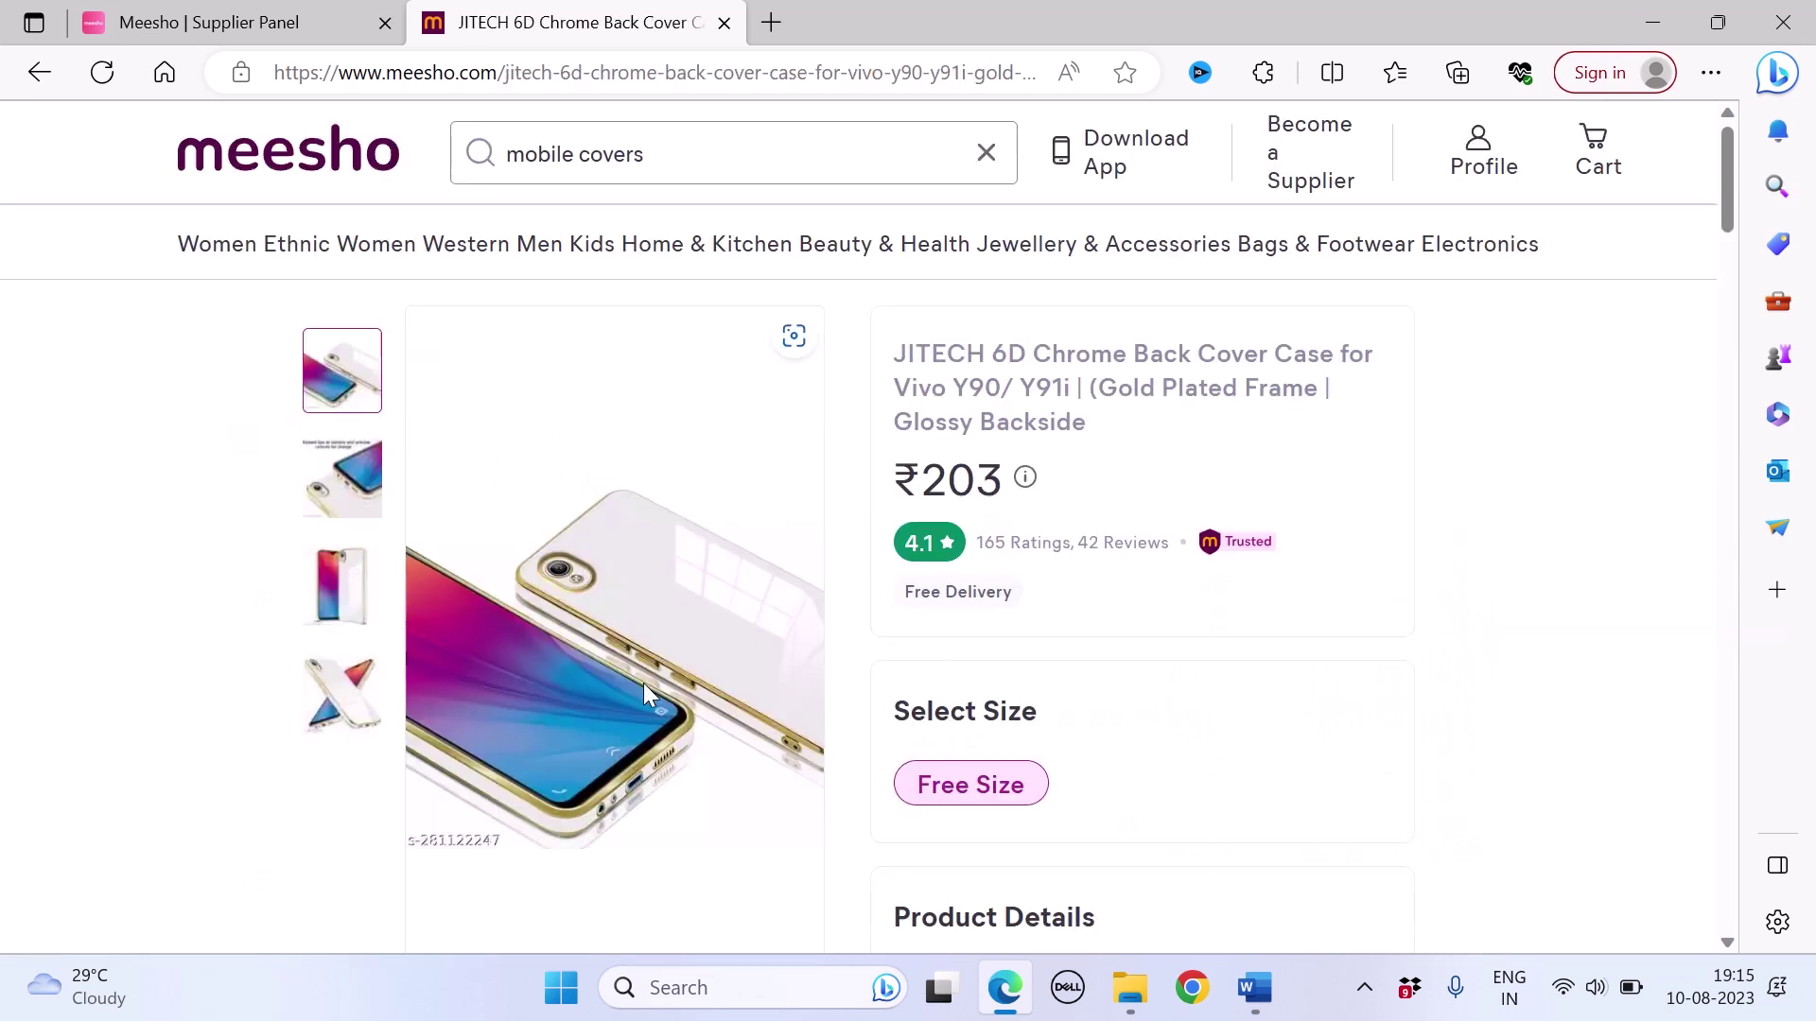
left_click(348, 566)
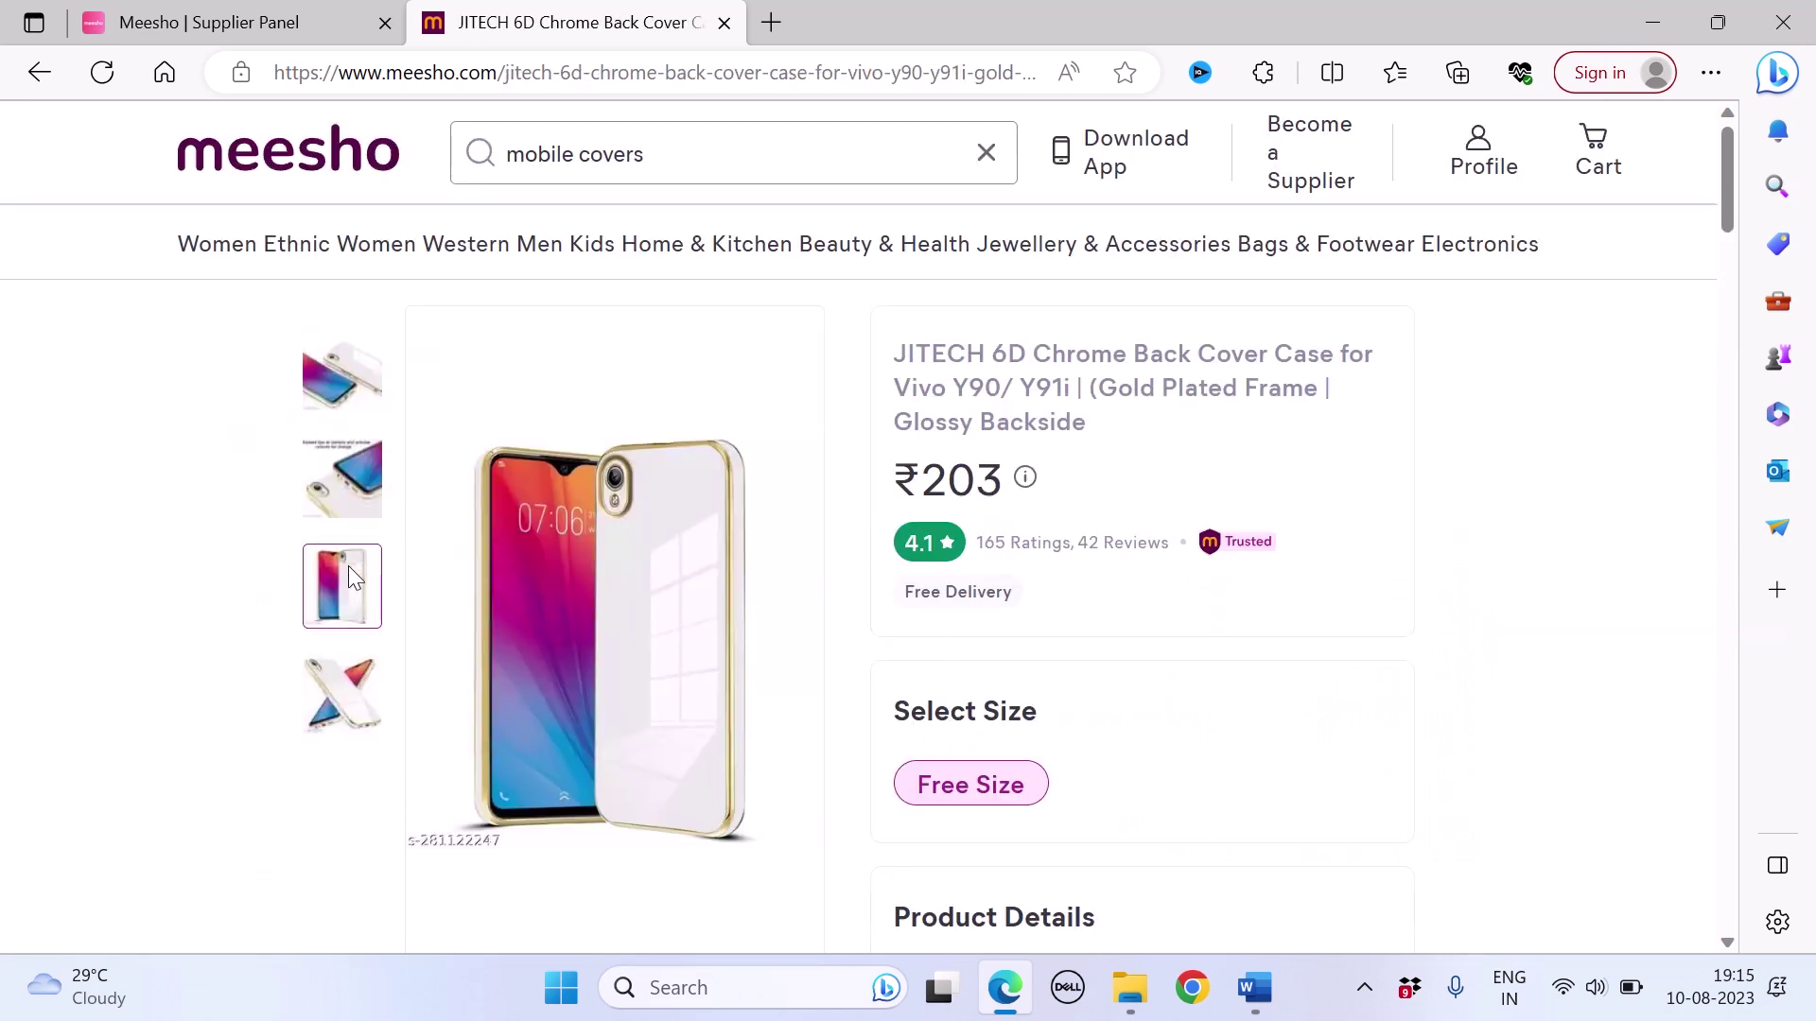
left_click(38, 72)
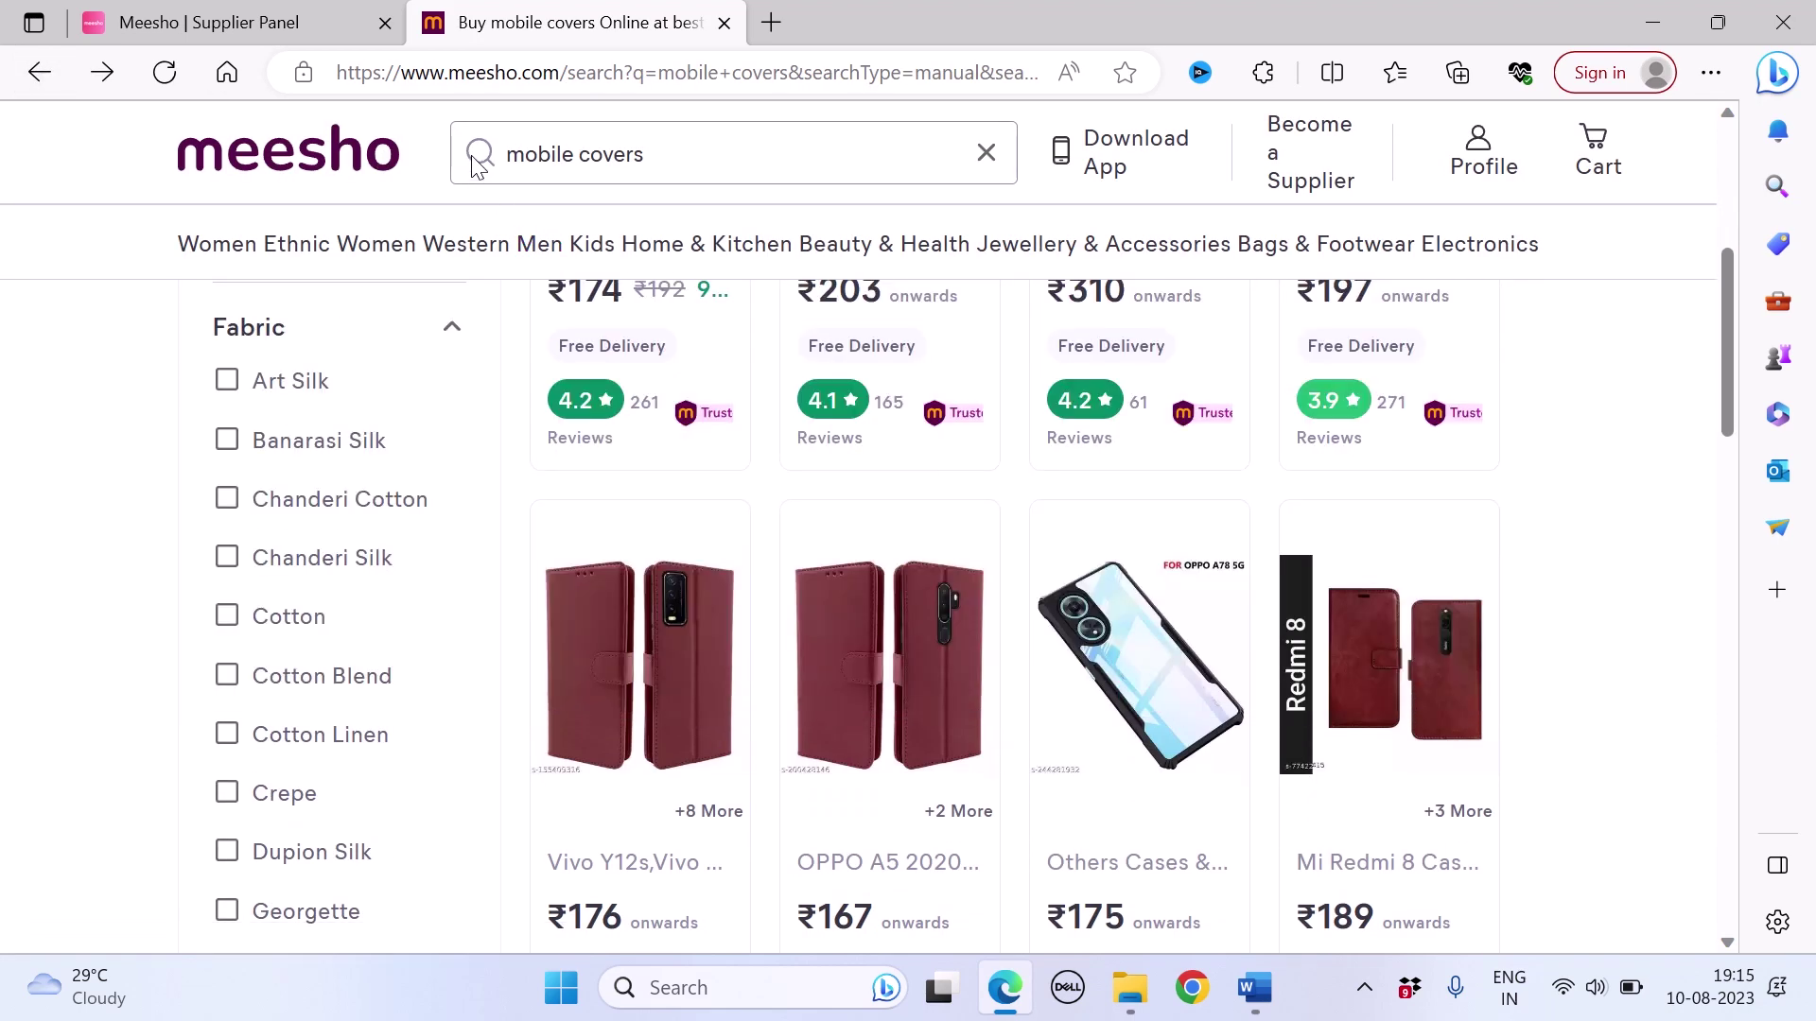
Step: Search the store for "transparent mobile covers" and open the One Plus Nord 2T transparent case listing
left_click(509, 160)
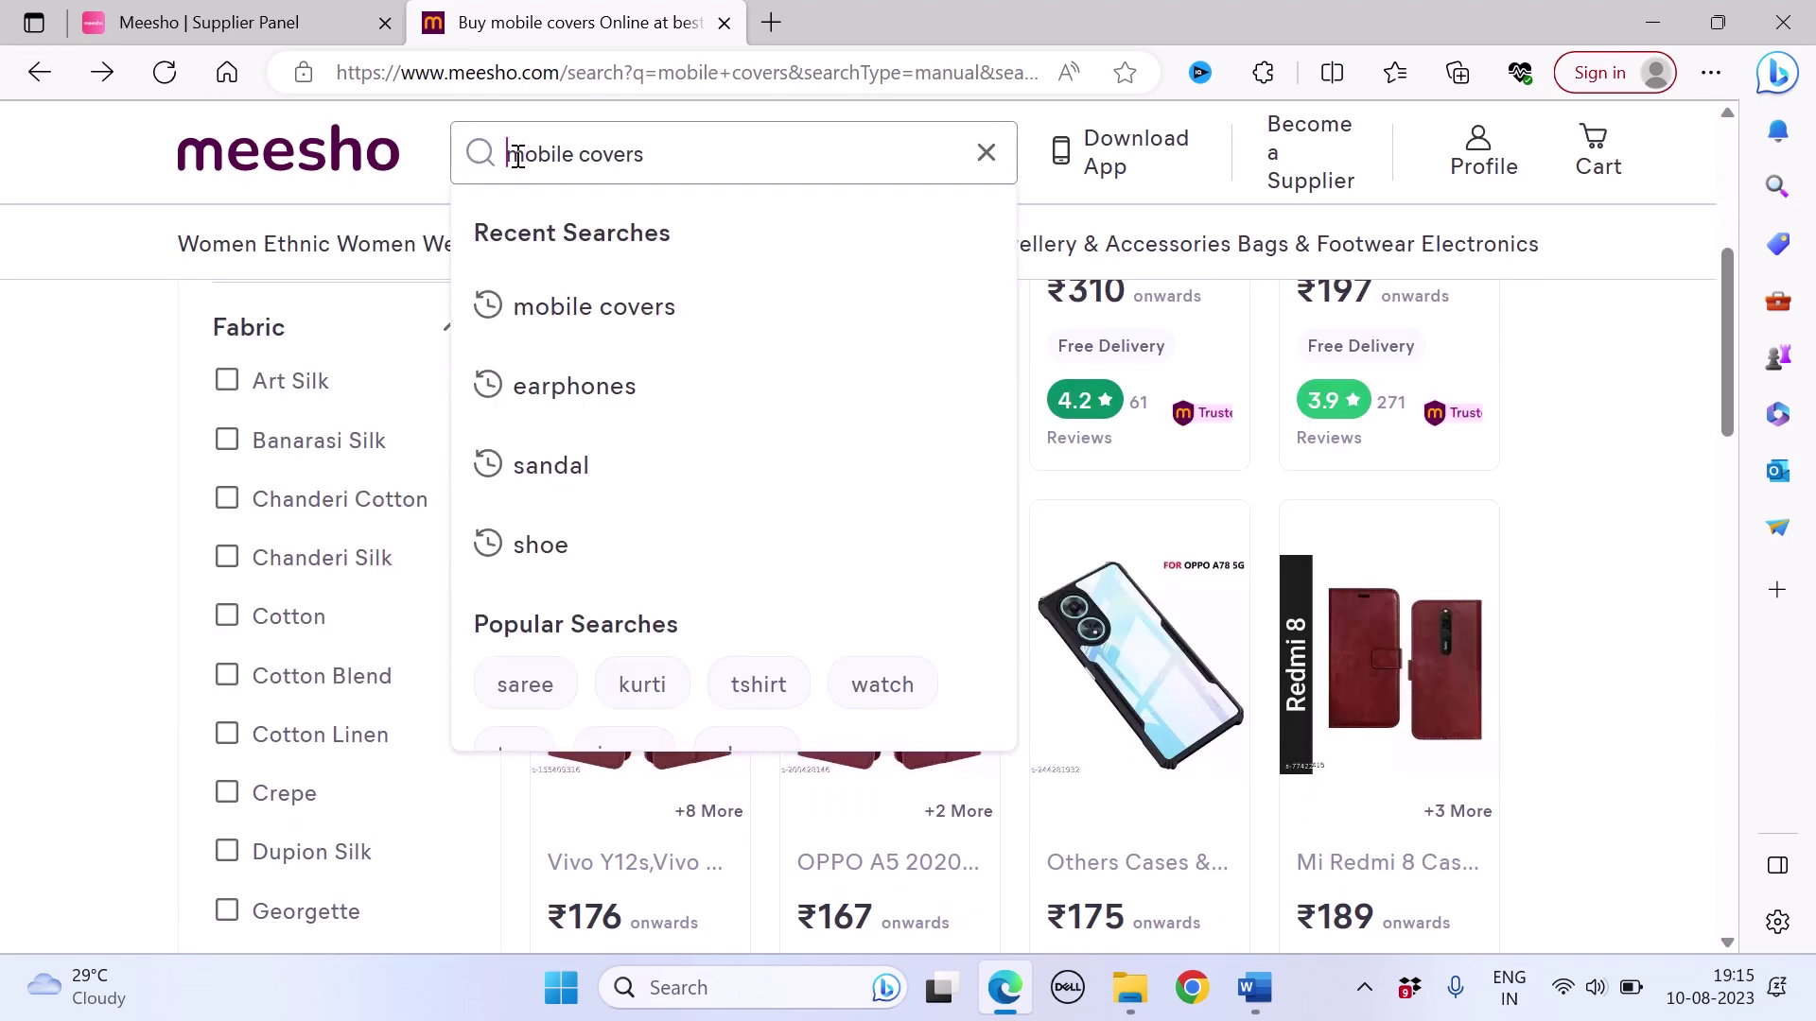
type("transparent")
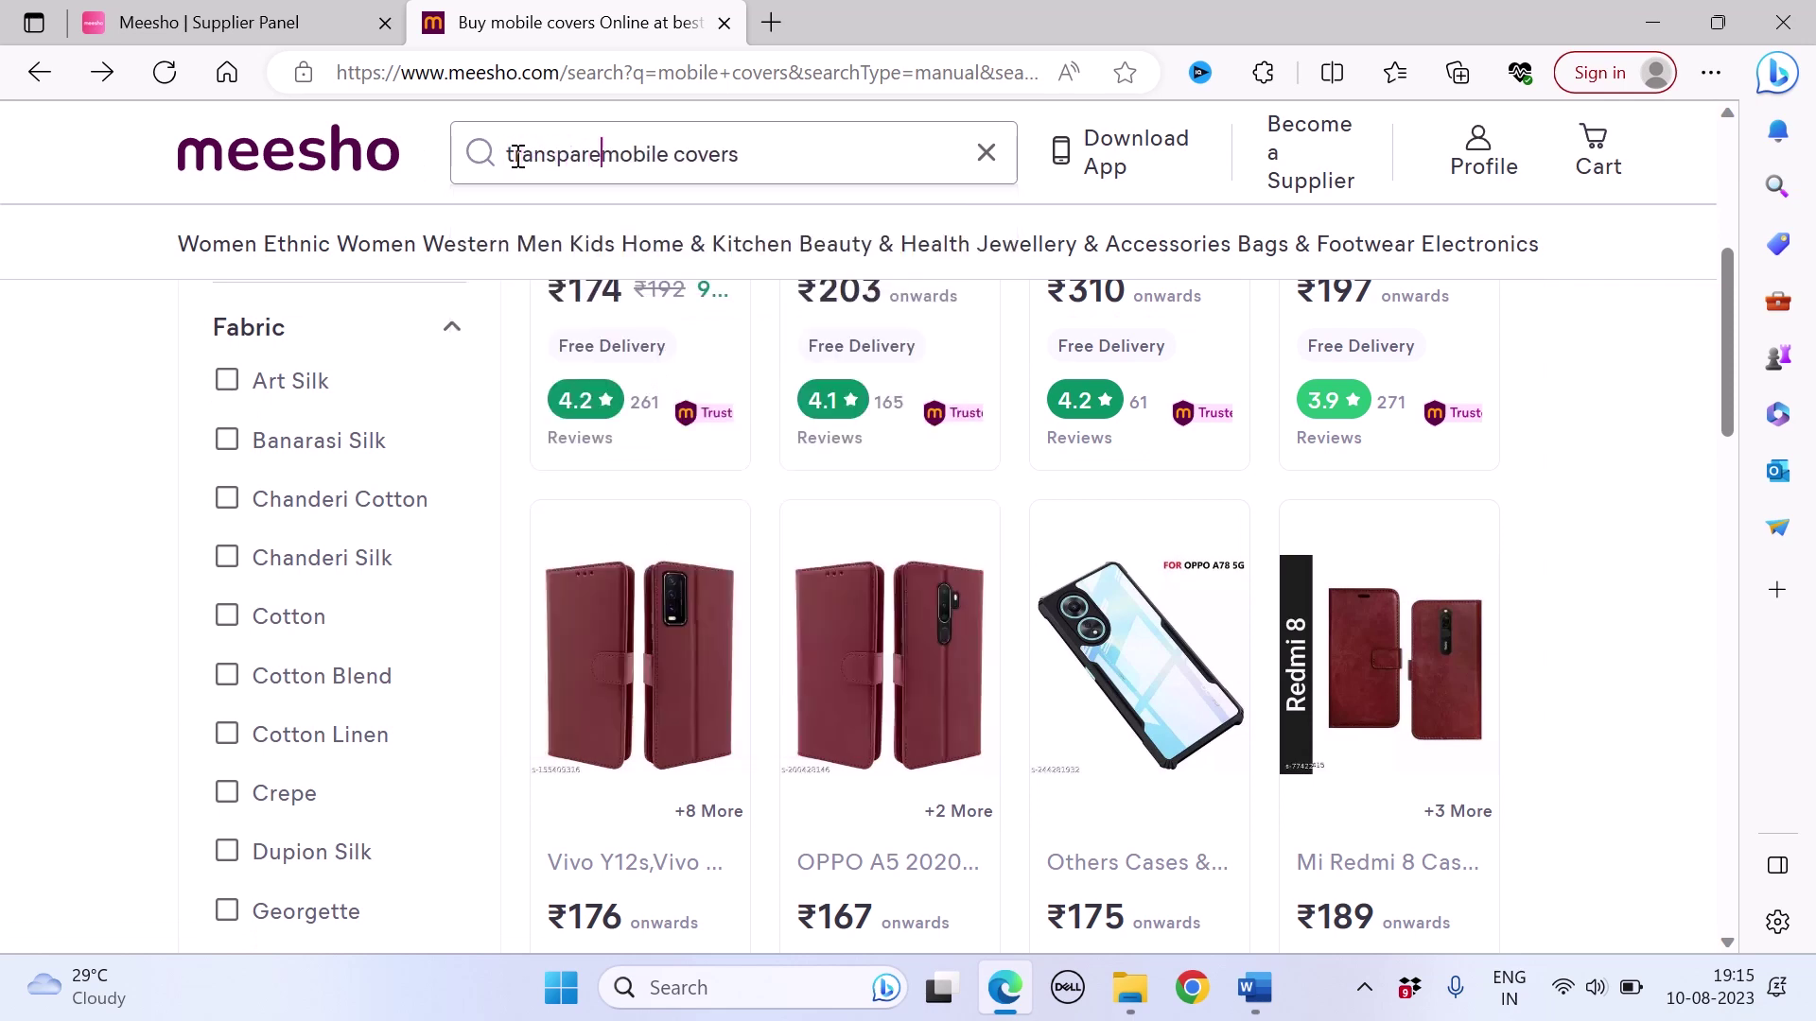
key("Return")
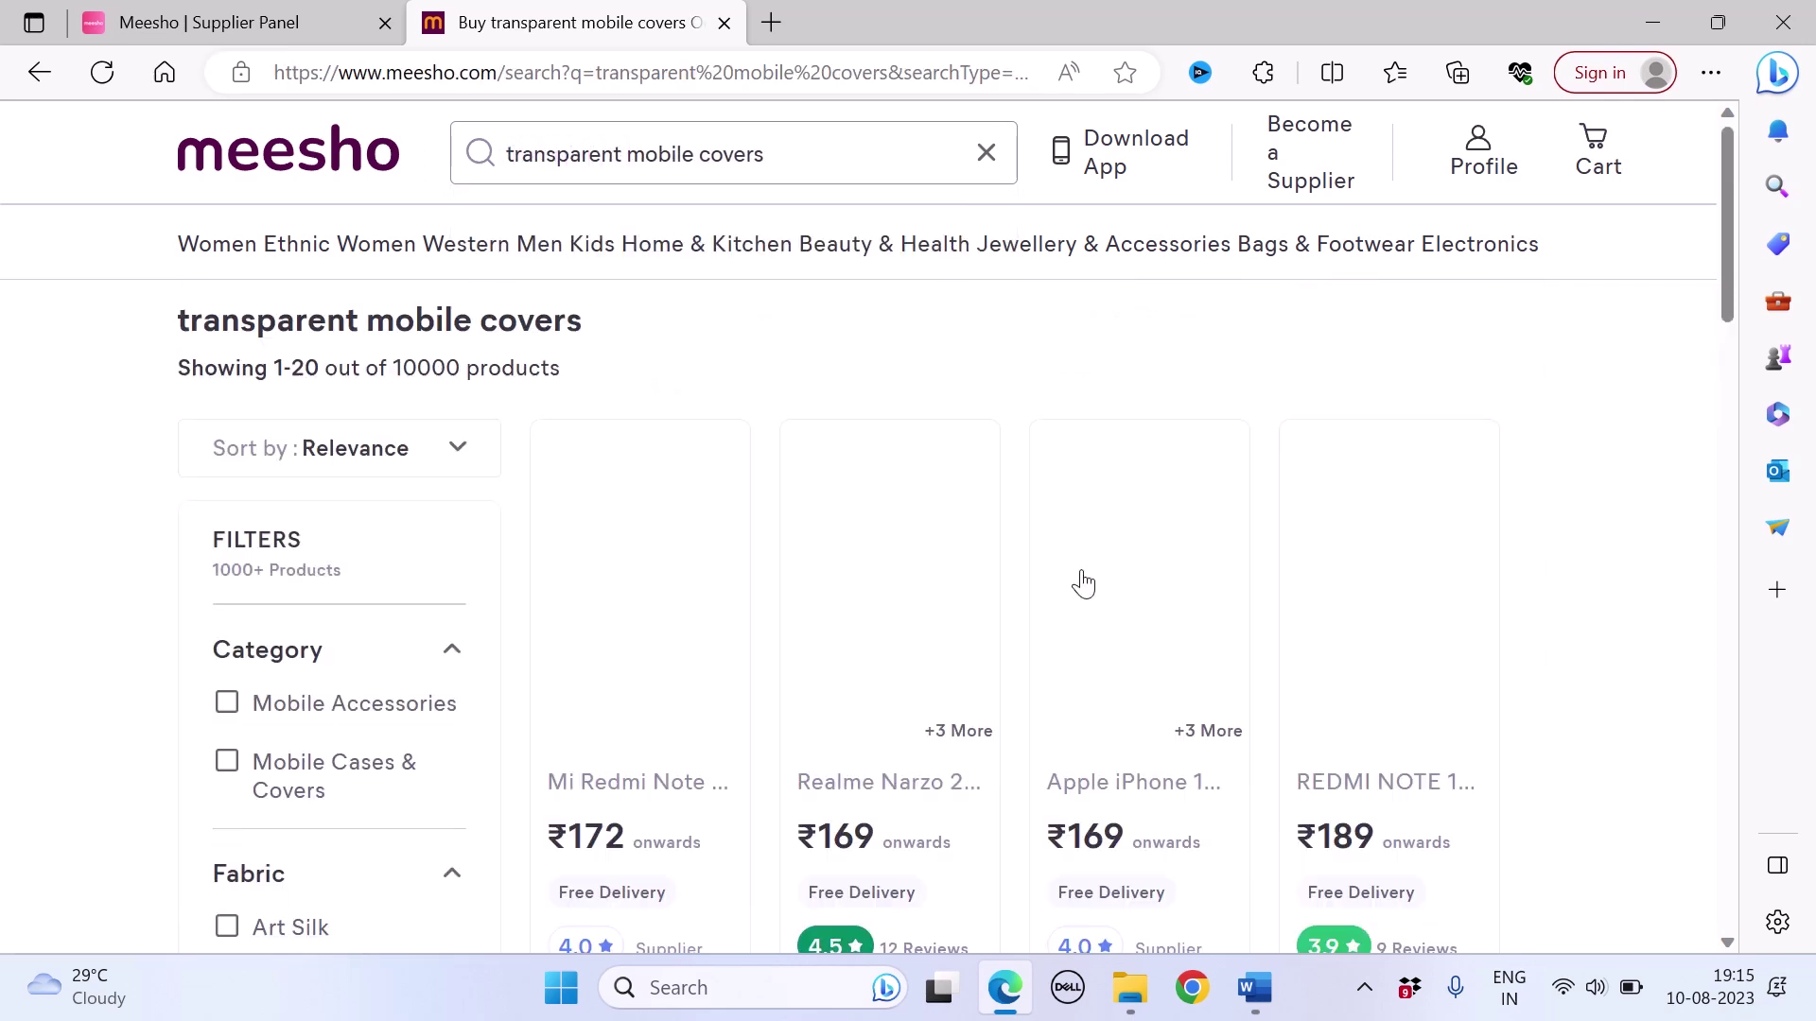
scroll(1144, 677, "down", 15)
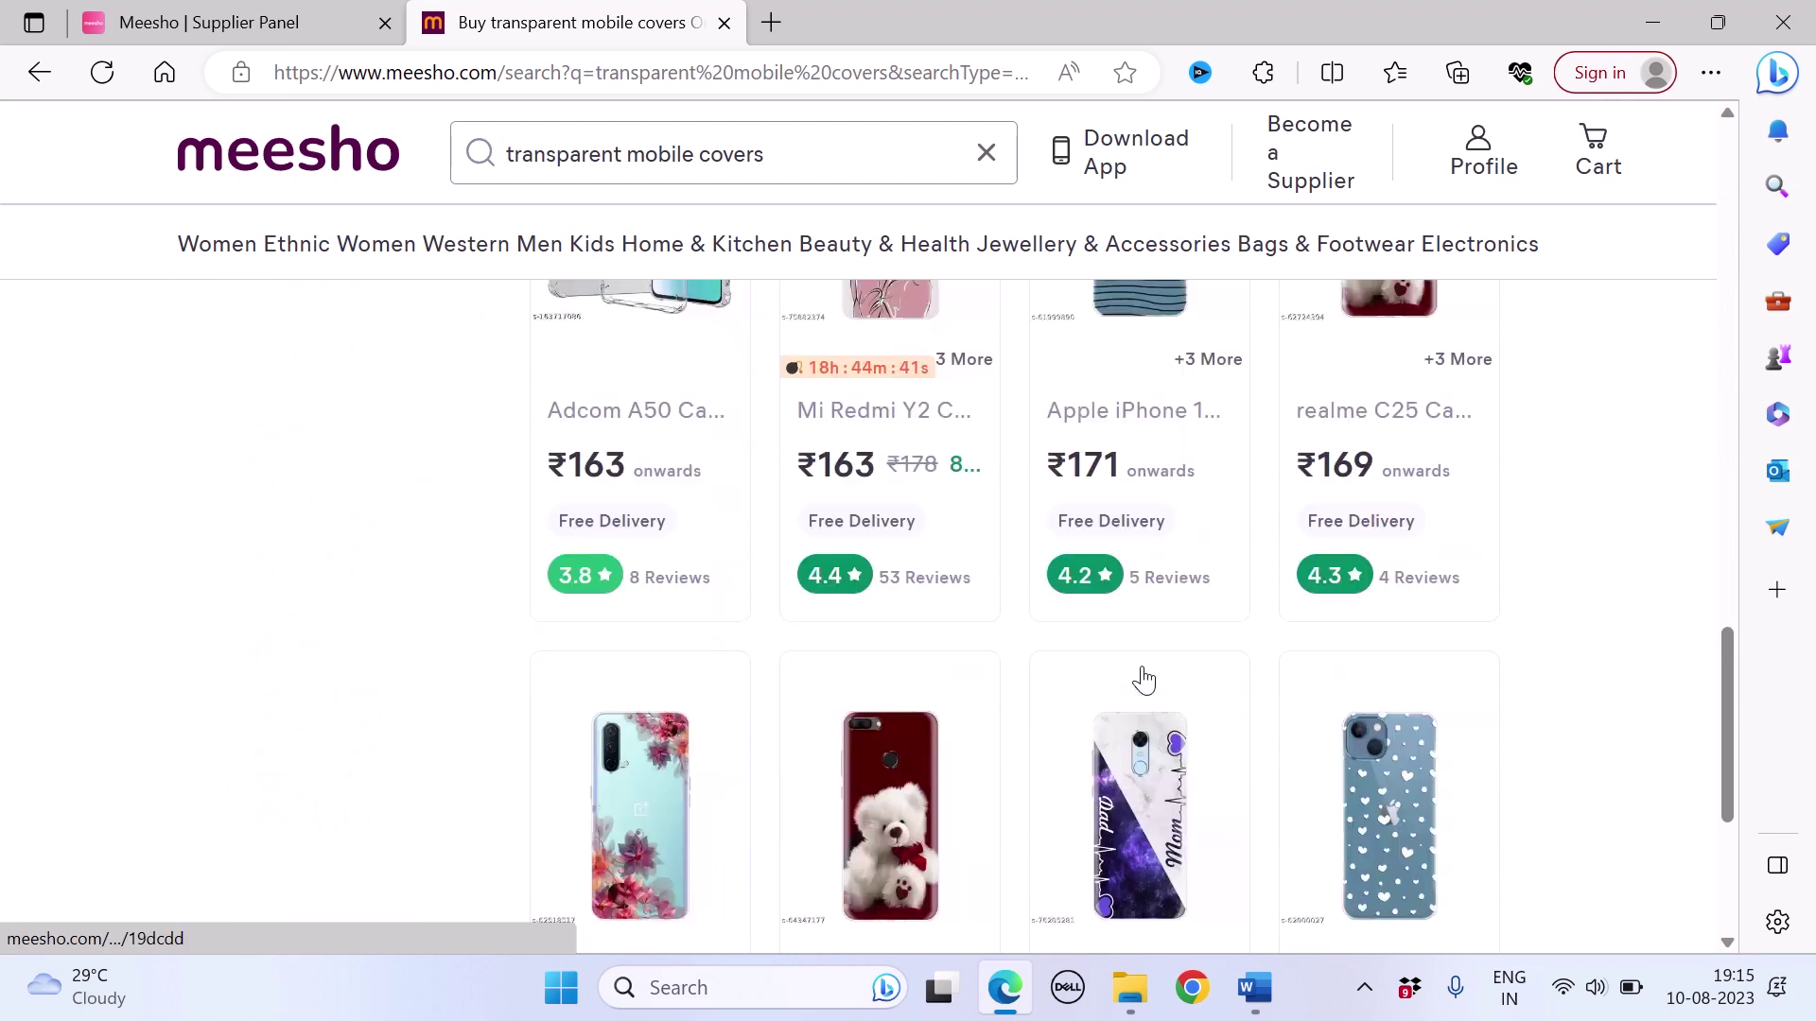
left_click(669, 580)
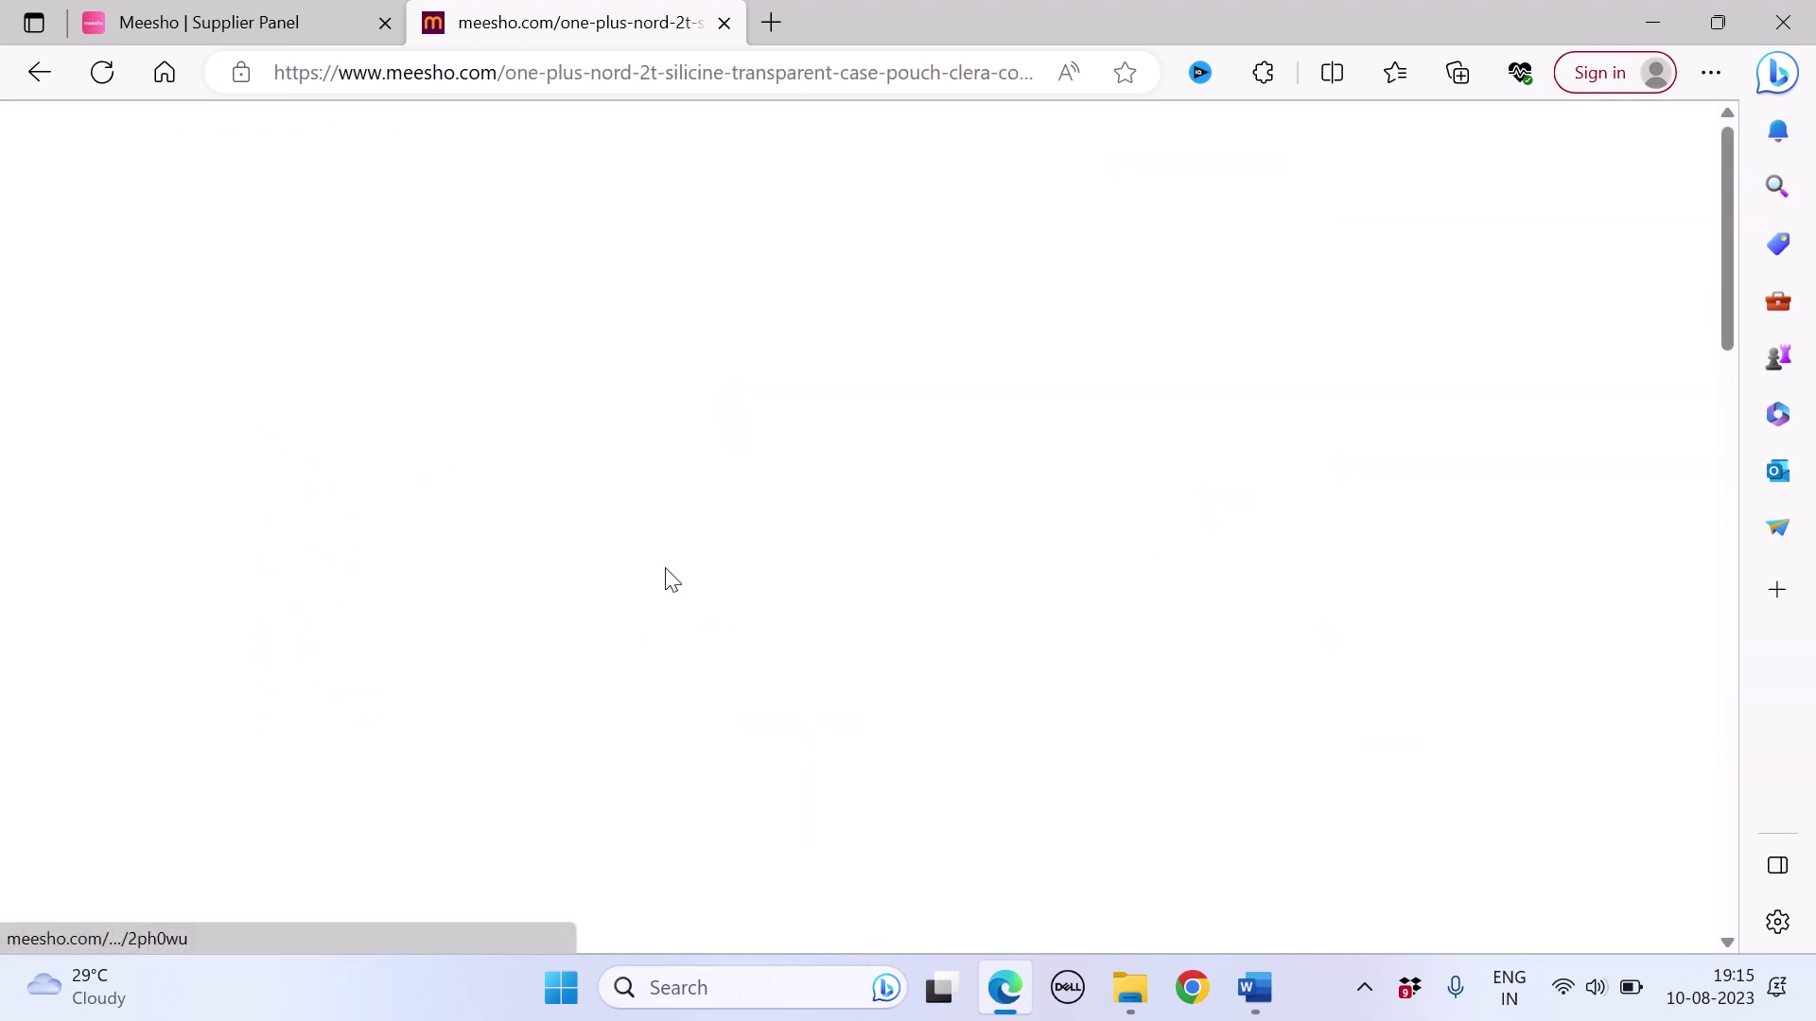
Step: Complete the supplier catalog's category search as "case and covers" and choose Mobile Cases & Covers in Consumer Electronics
left_click(208, 21)
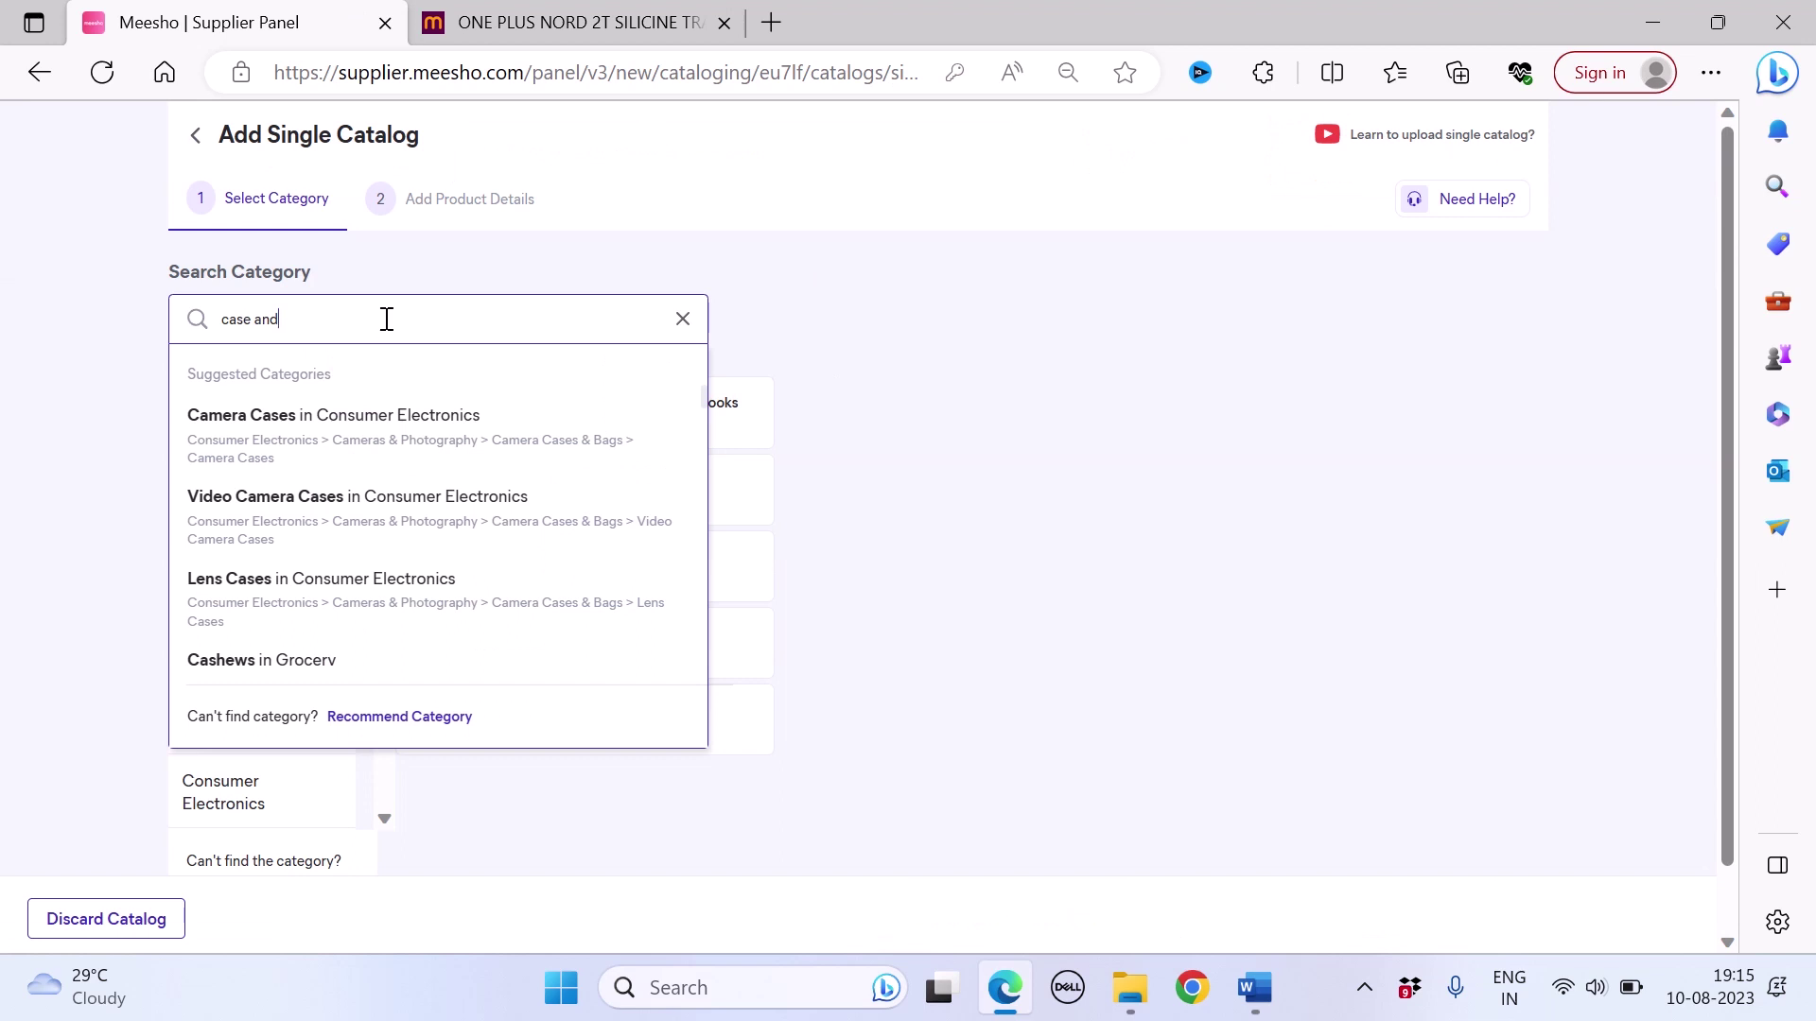
type("covers")
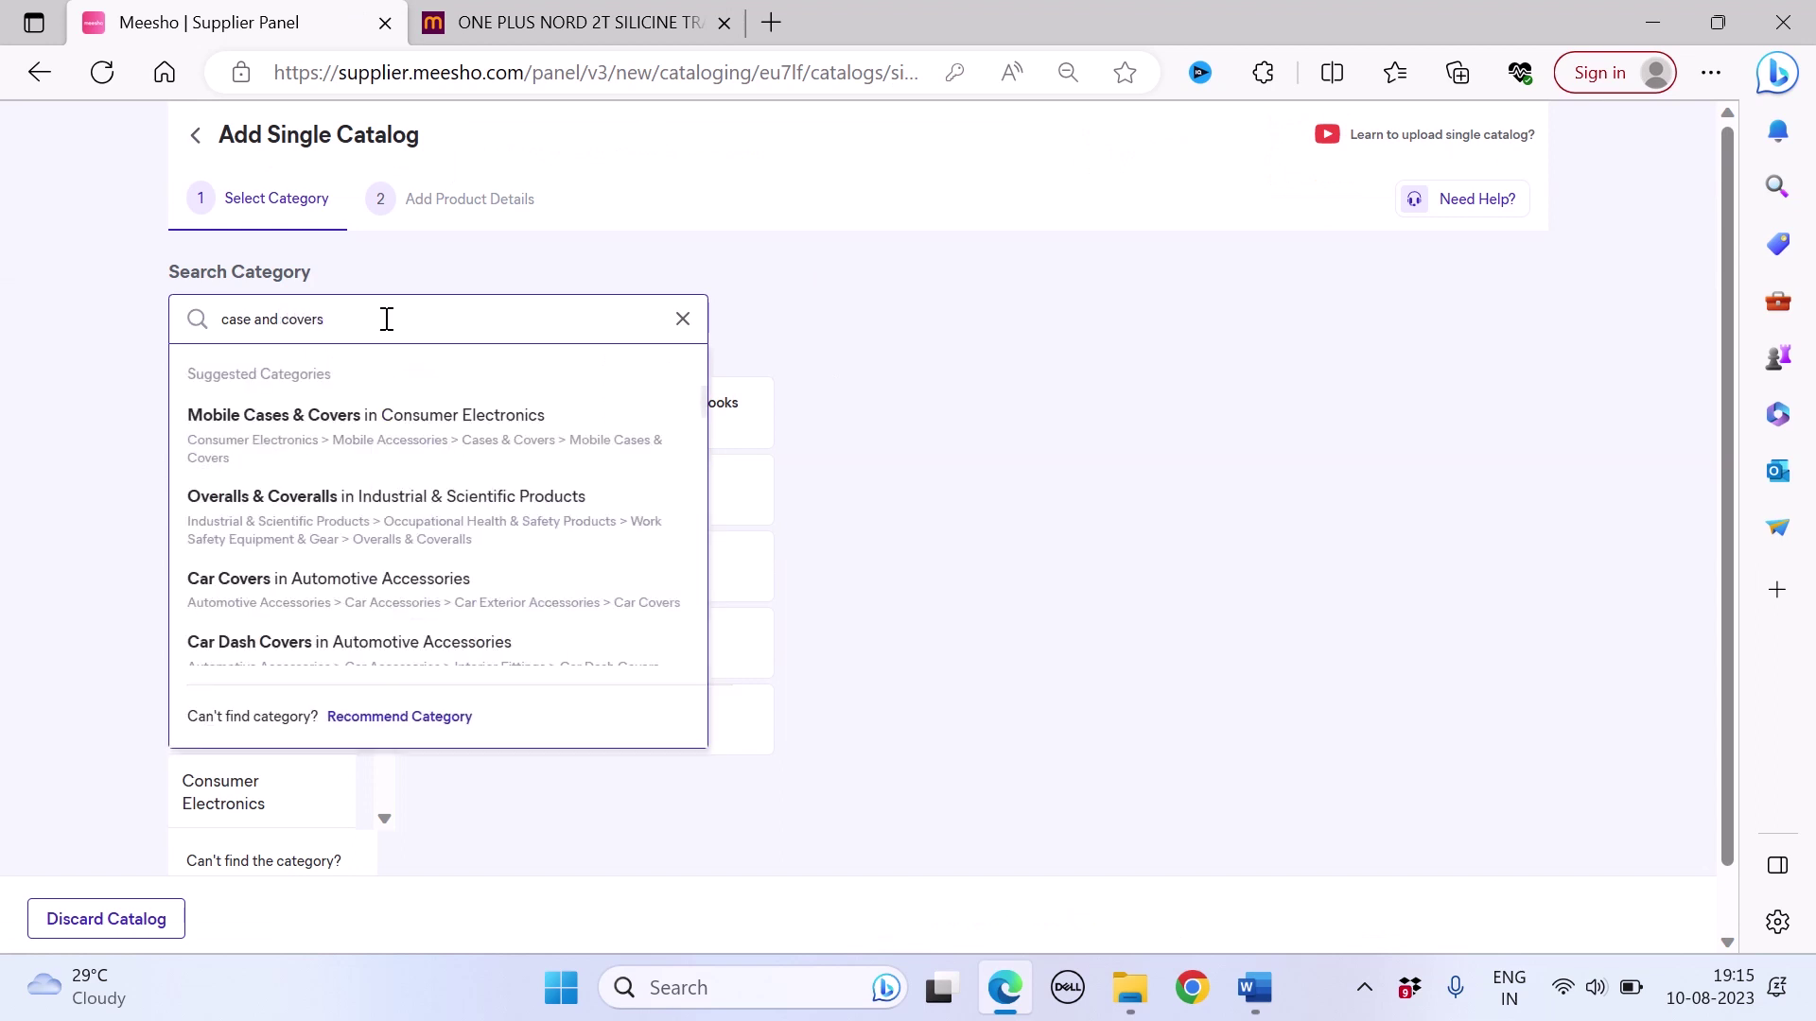
left_click(357, 418)
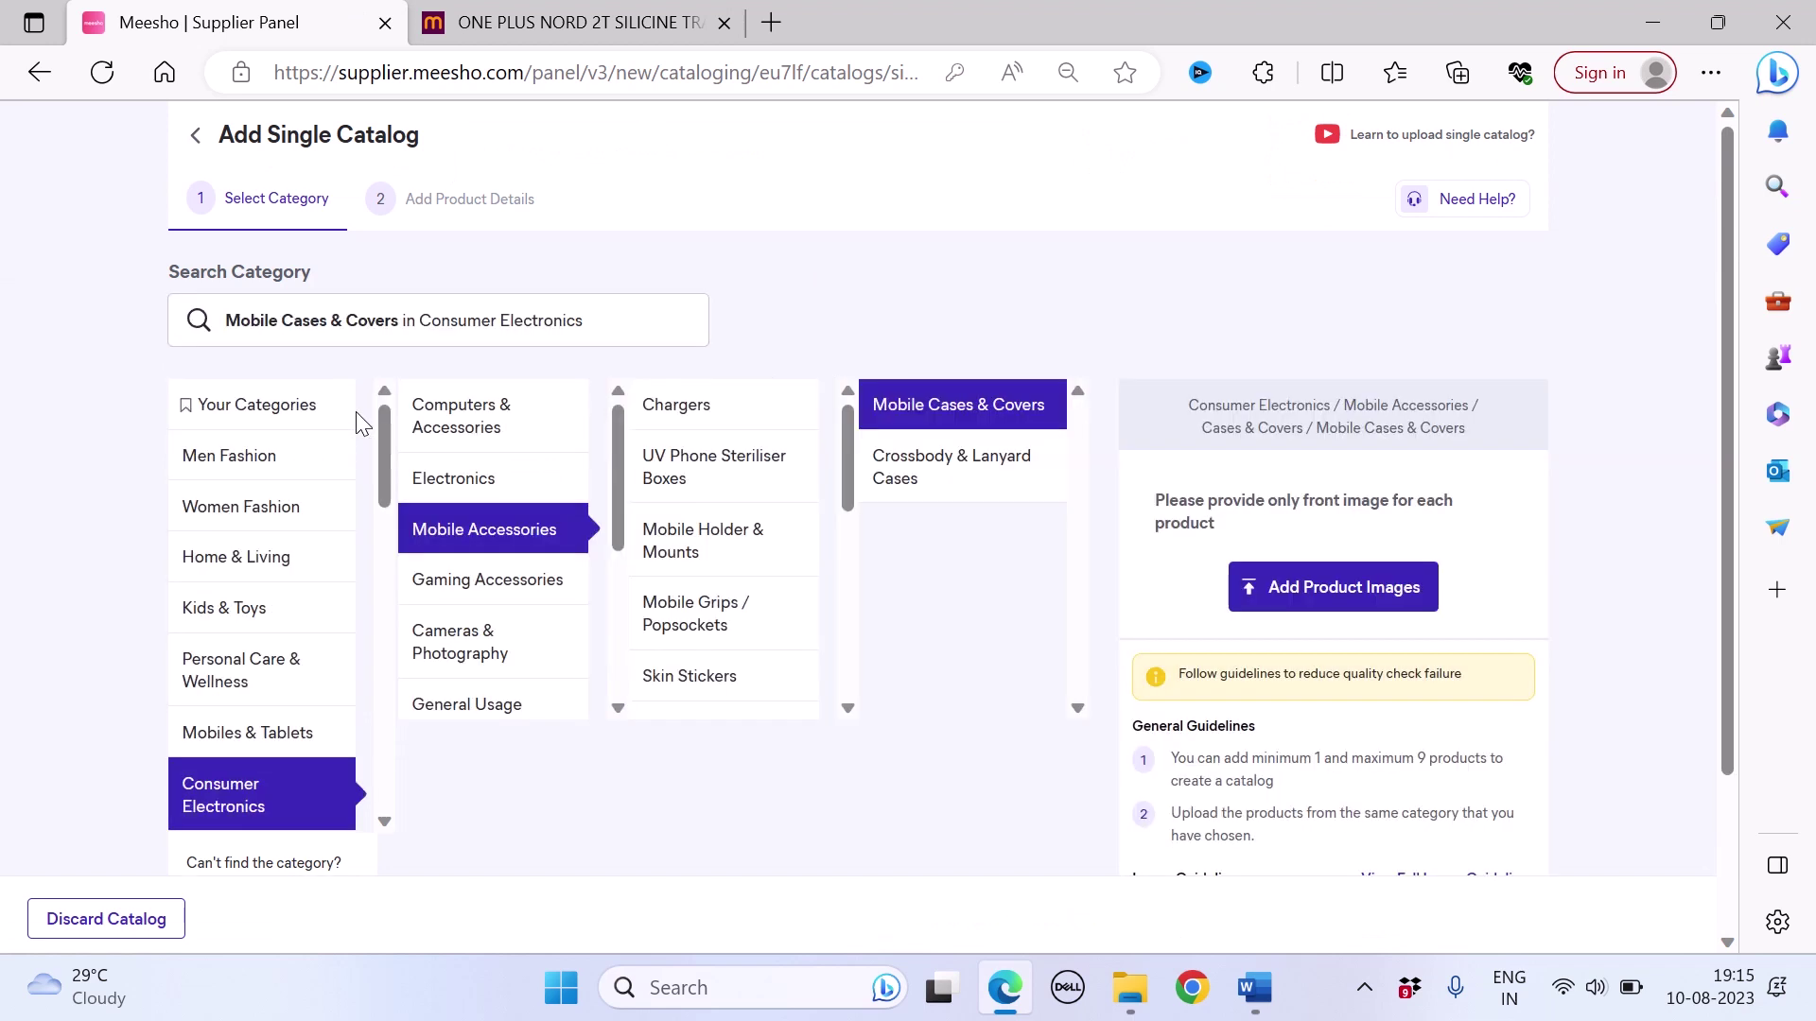
Step: Add all three images, 2, 3 and 4, from the Dropbox cover folder as the catalog's product images
left_click(1251, 608)
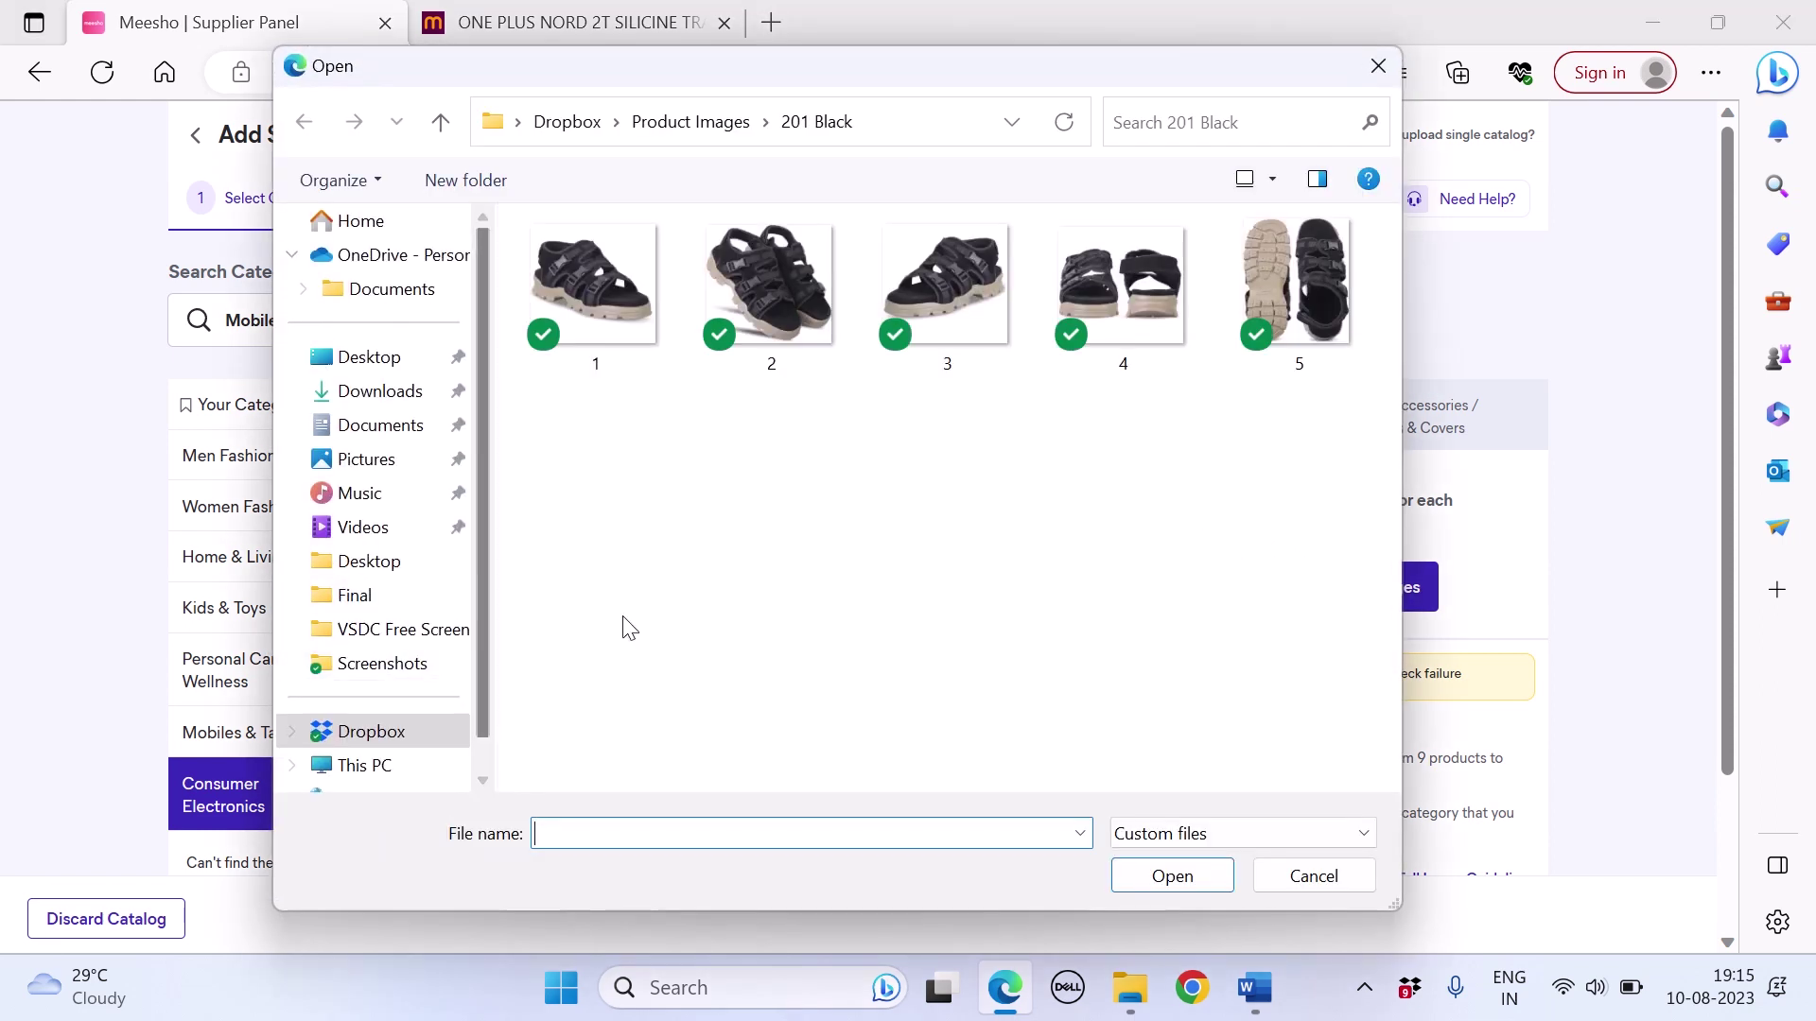
left_click(582, 125)
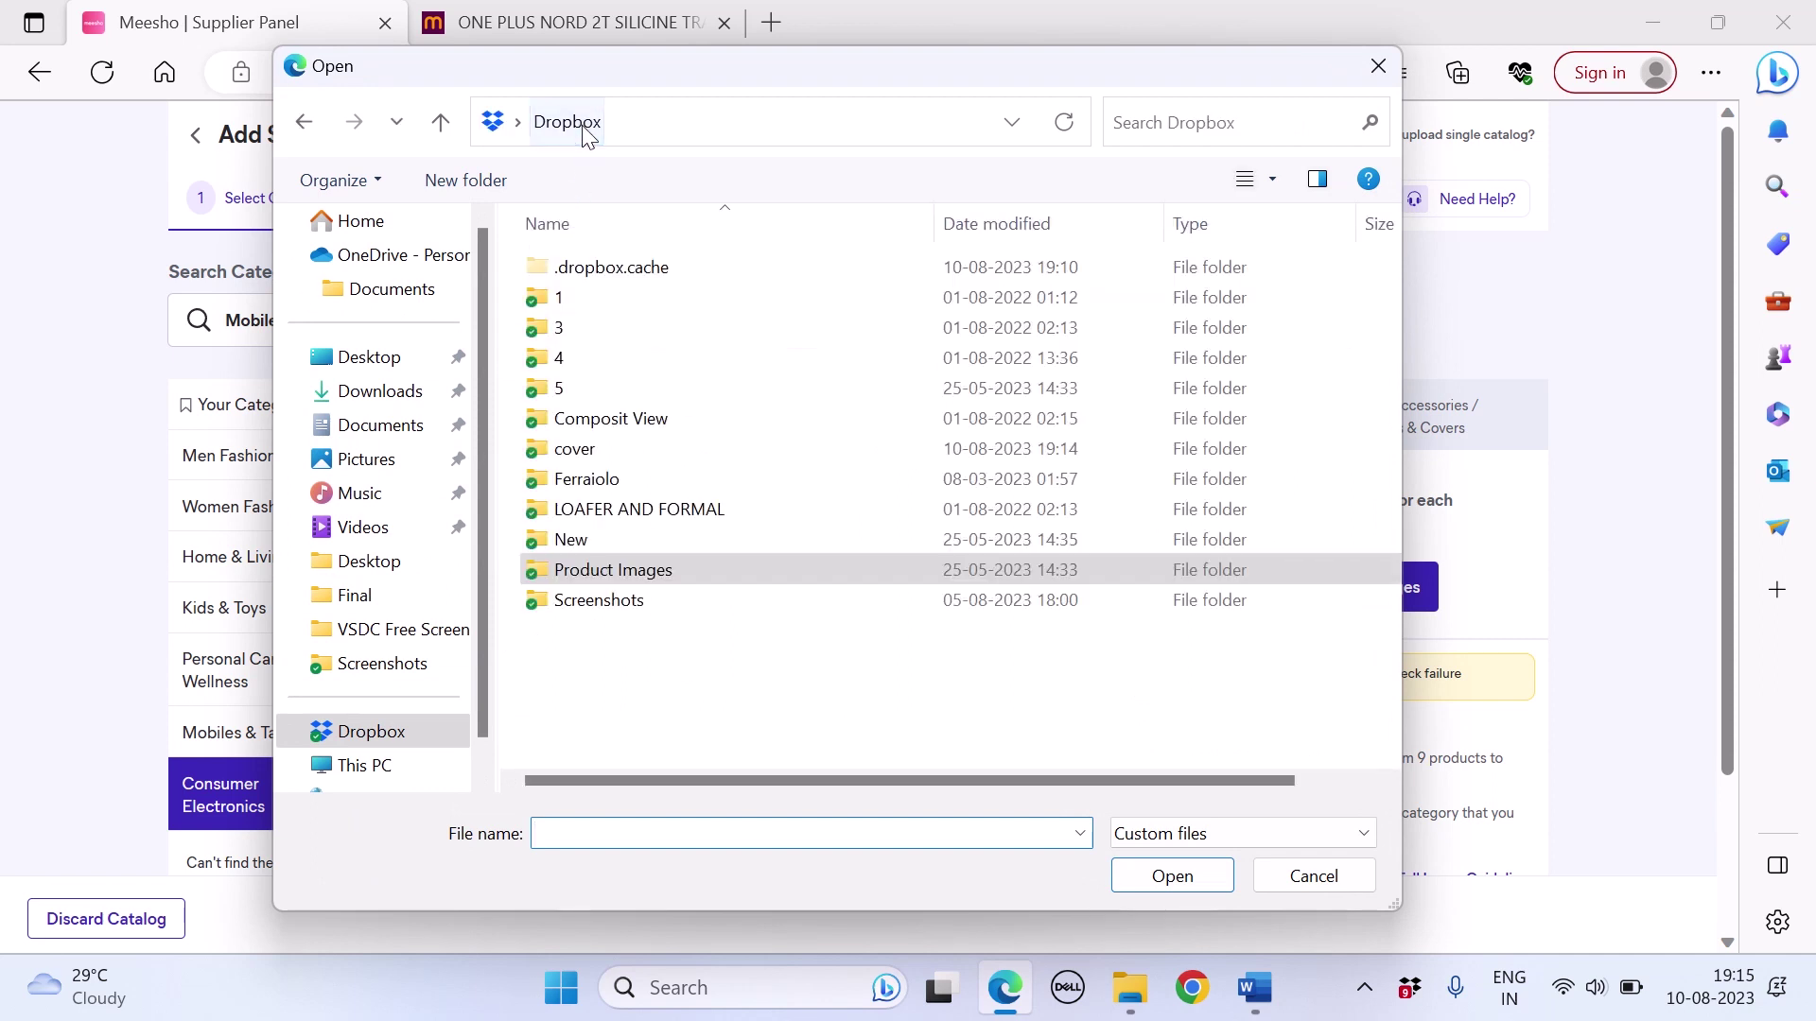
double_click(637, 450)
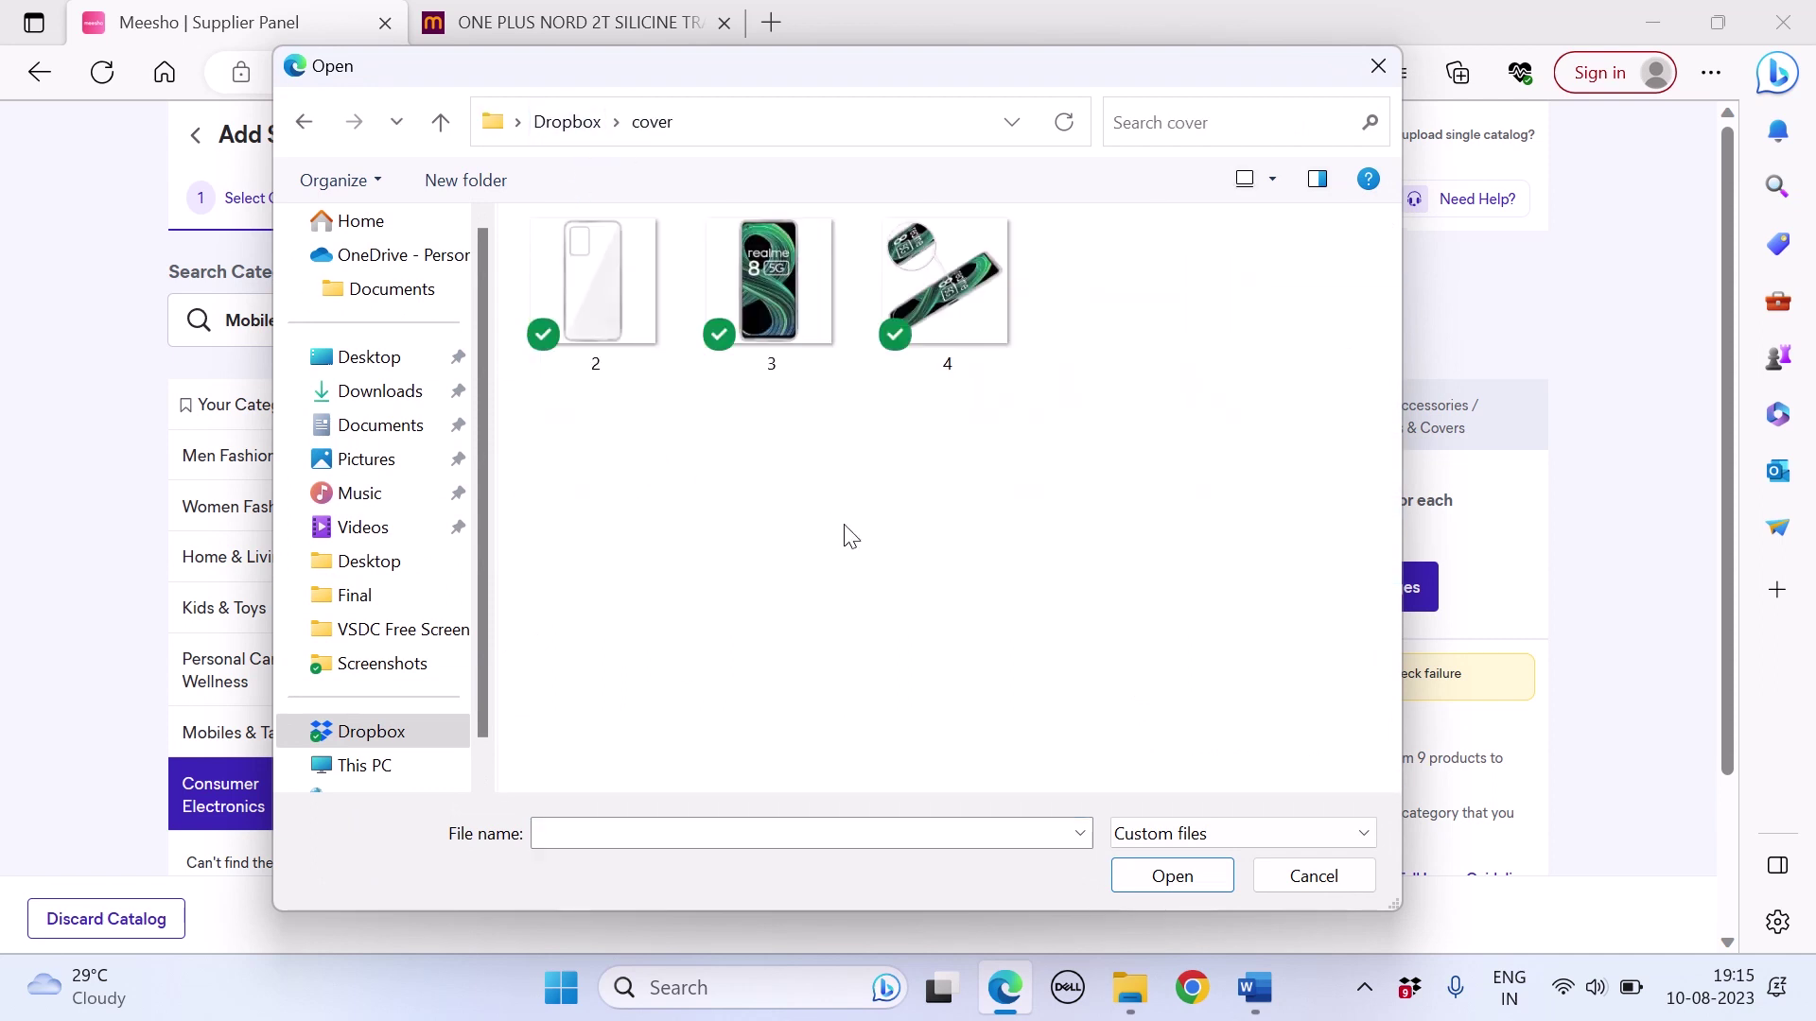
key("ctrl+a")
key("Return")
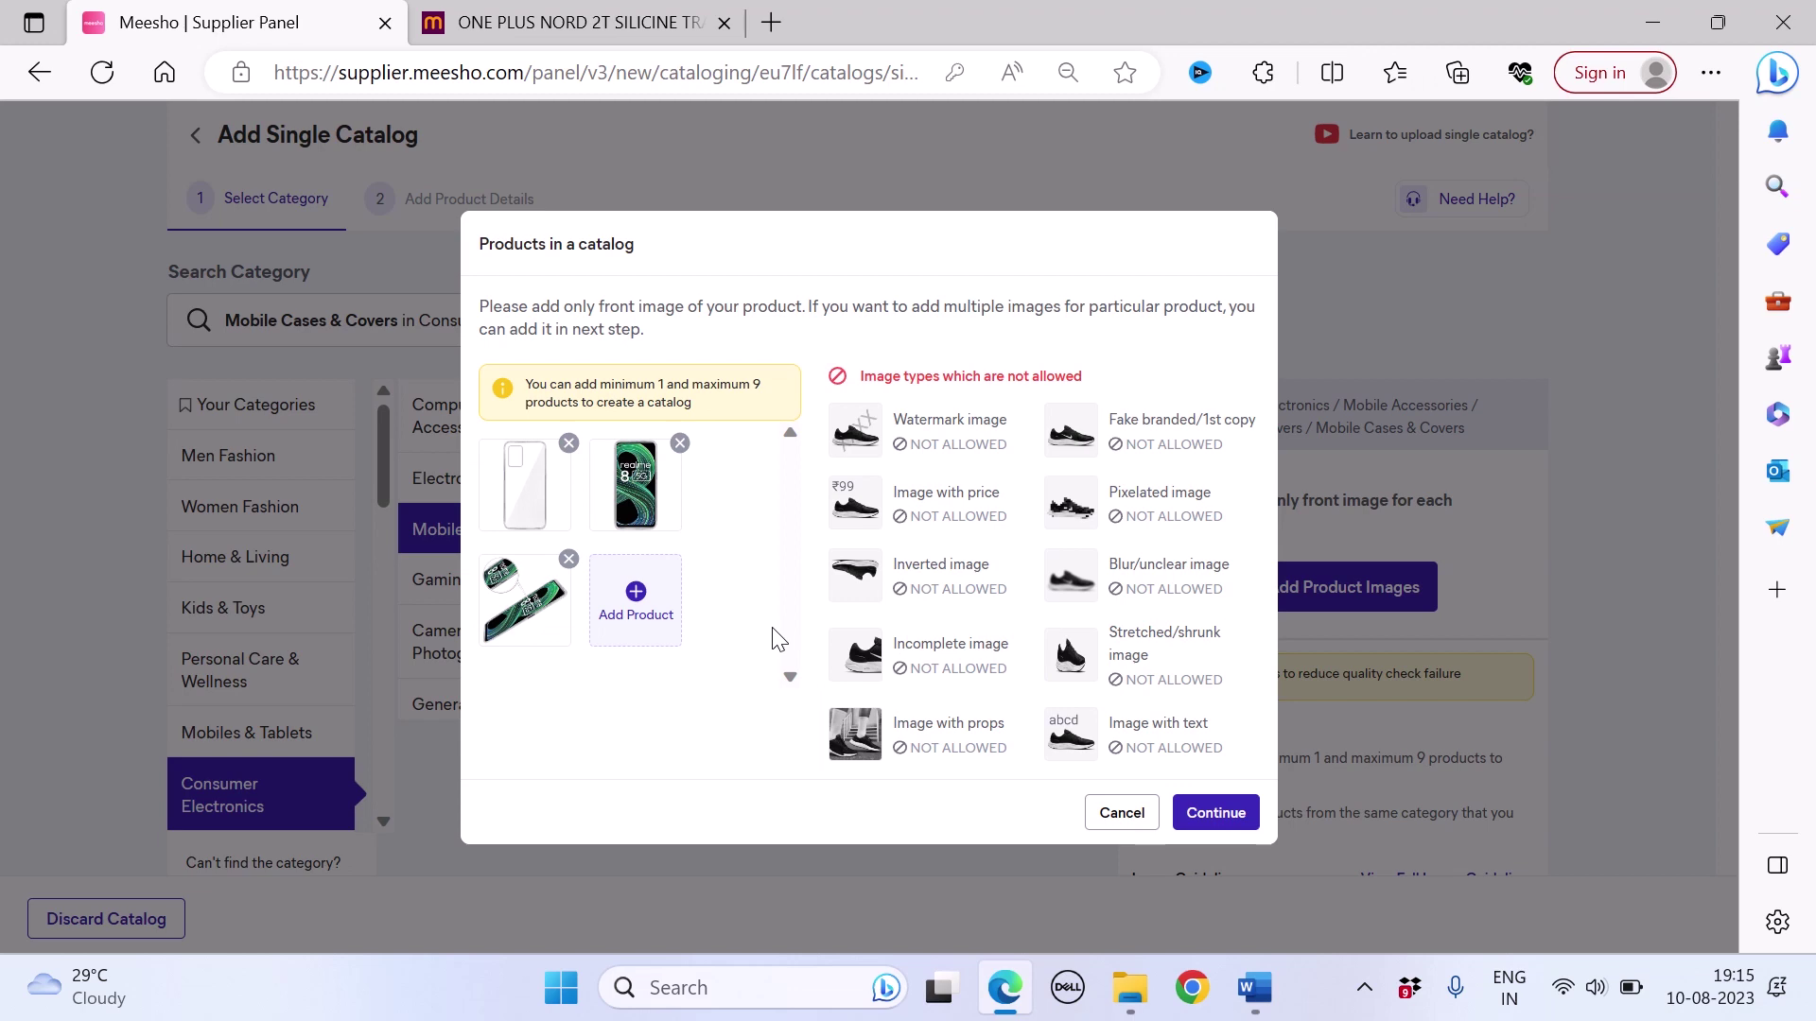
Step: Switch to the Word document and add the note "Add at least 3 photos" below the listing types, correcting its spelling
left_click(1254, 987)
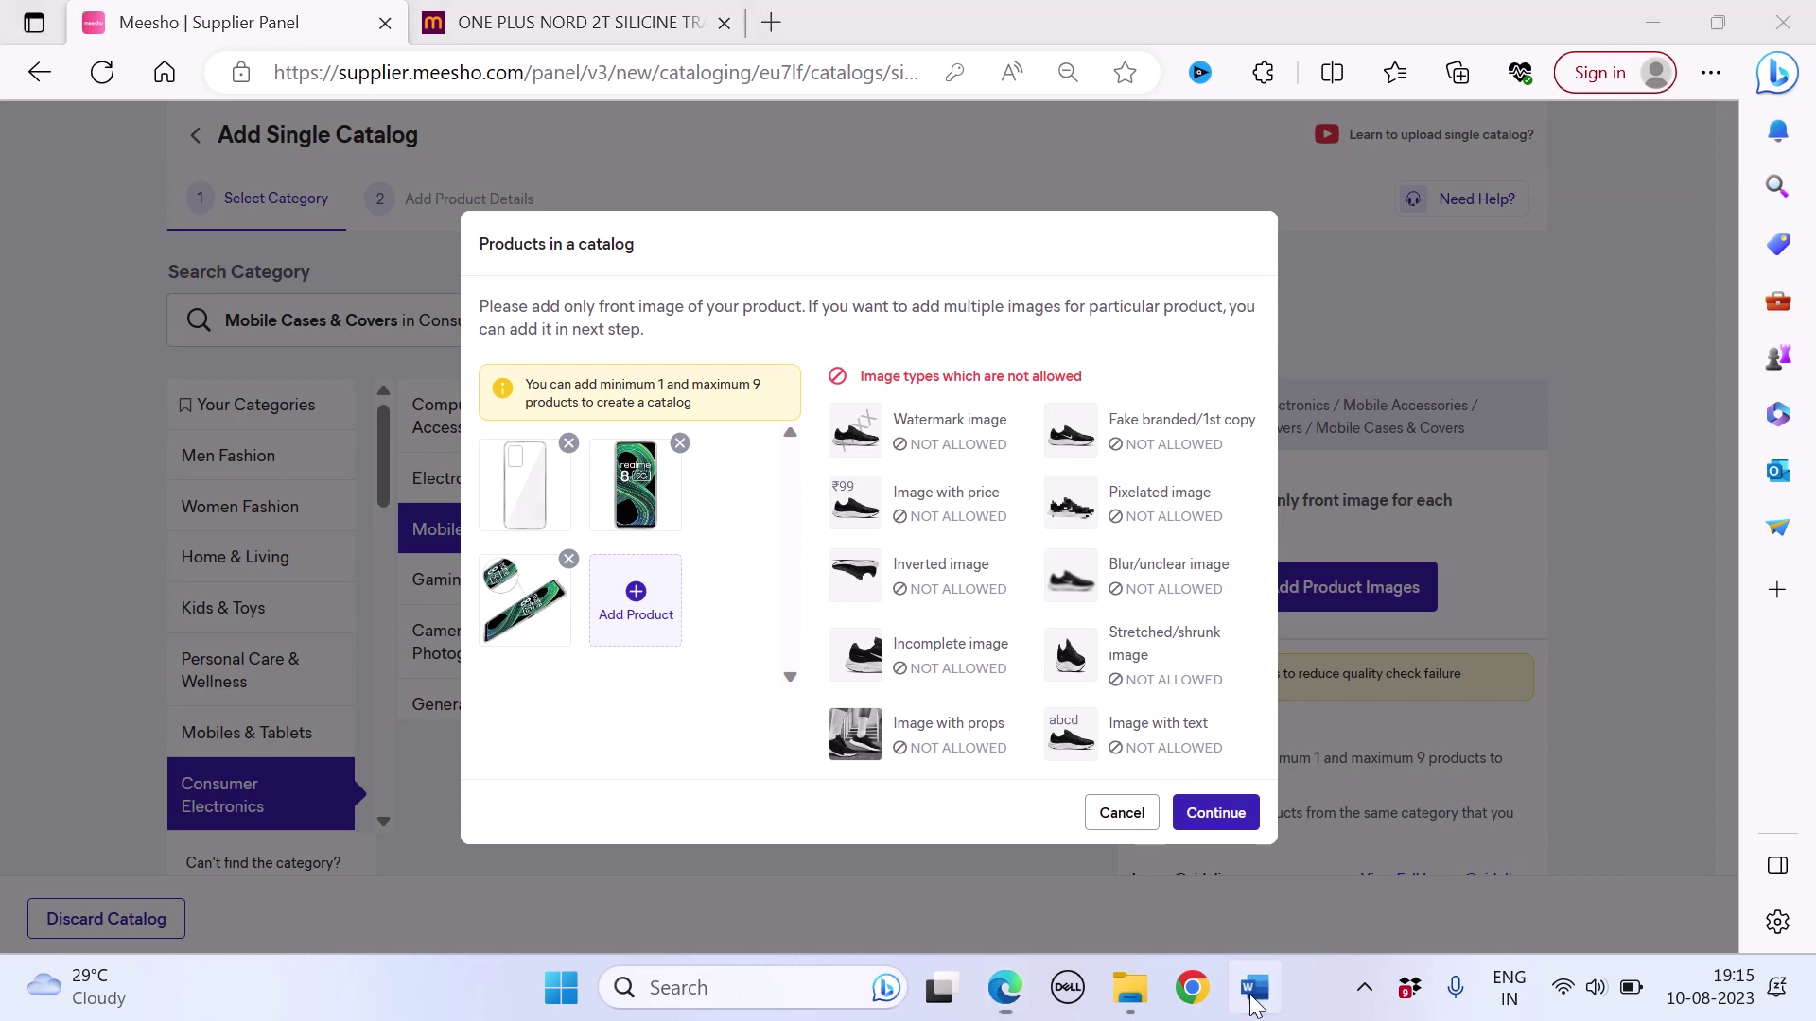
left_click(1233, 617)
key("Return")
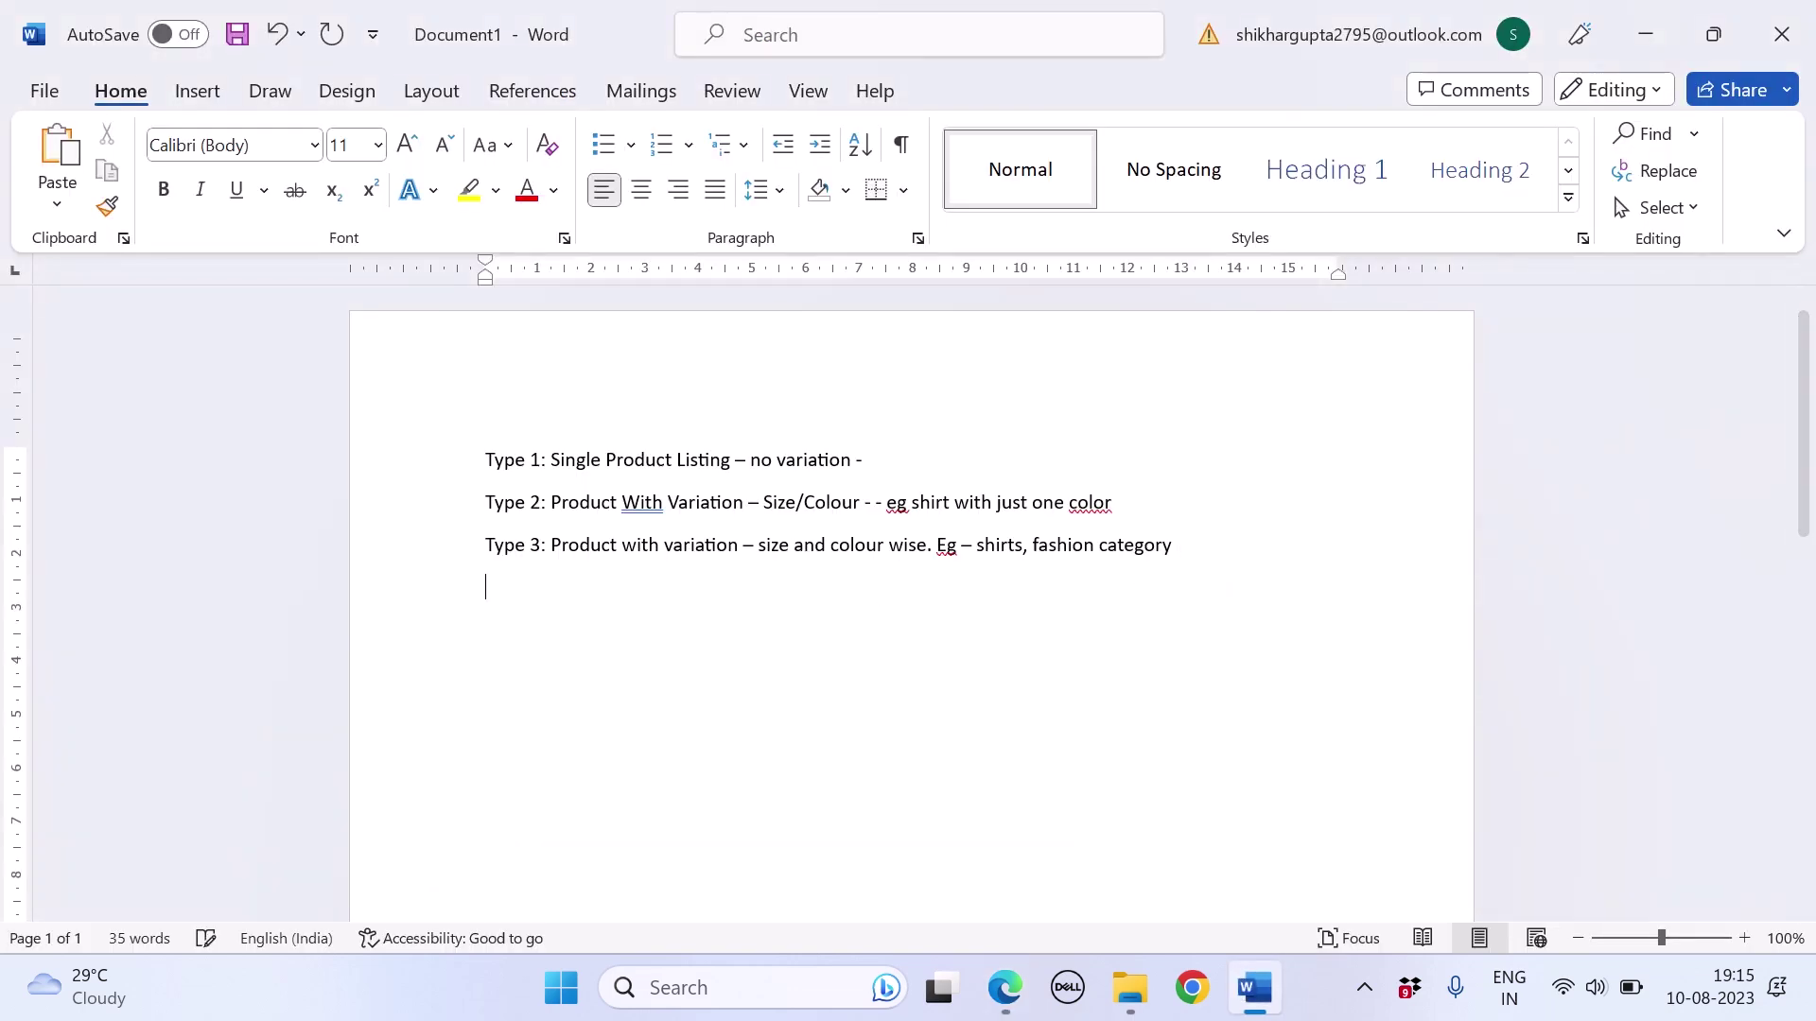
key("Return")
type("add atleast ")
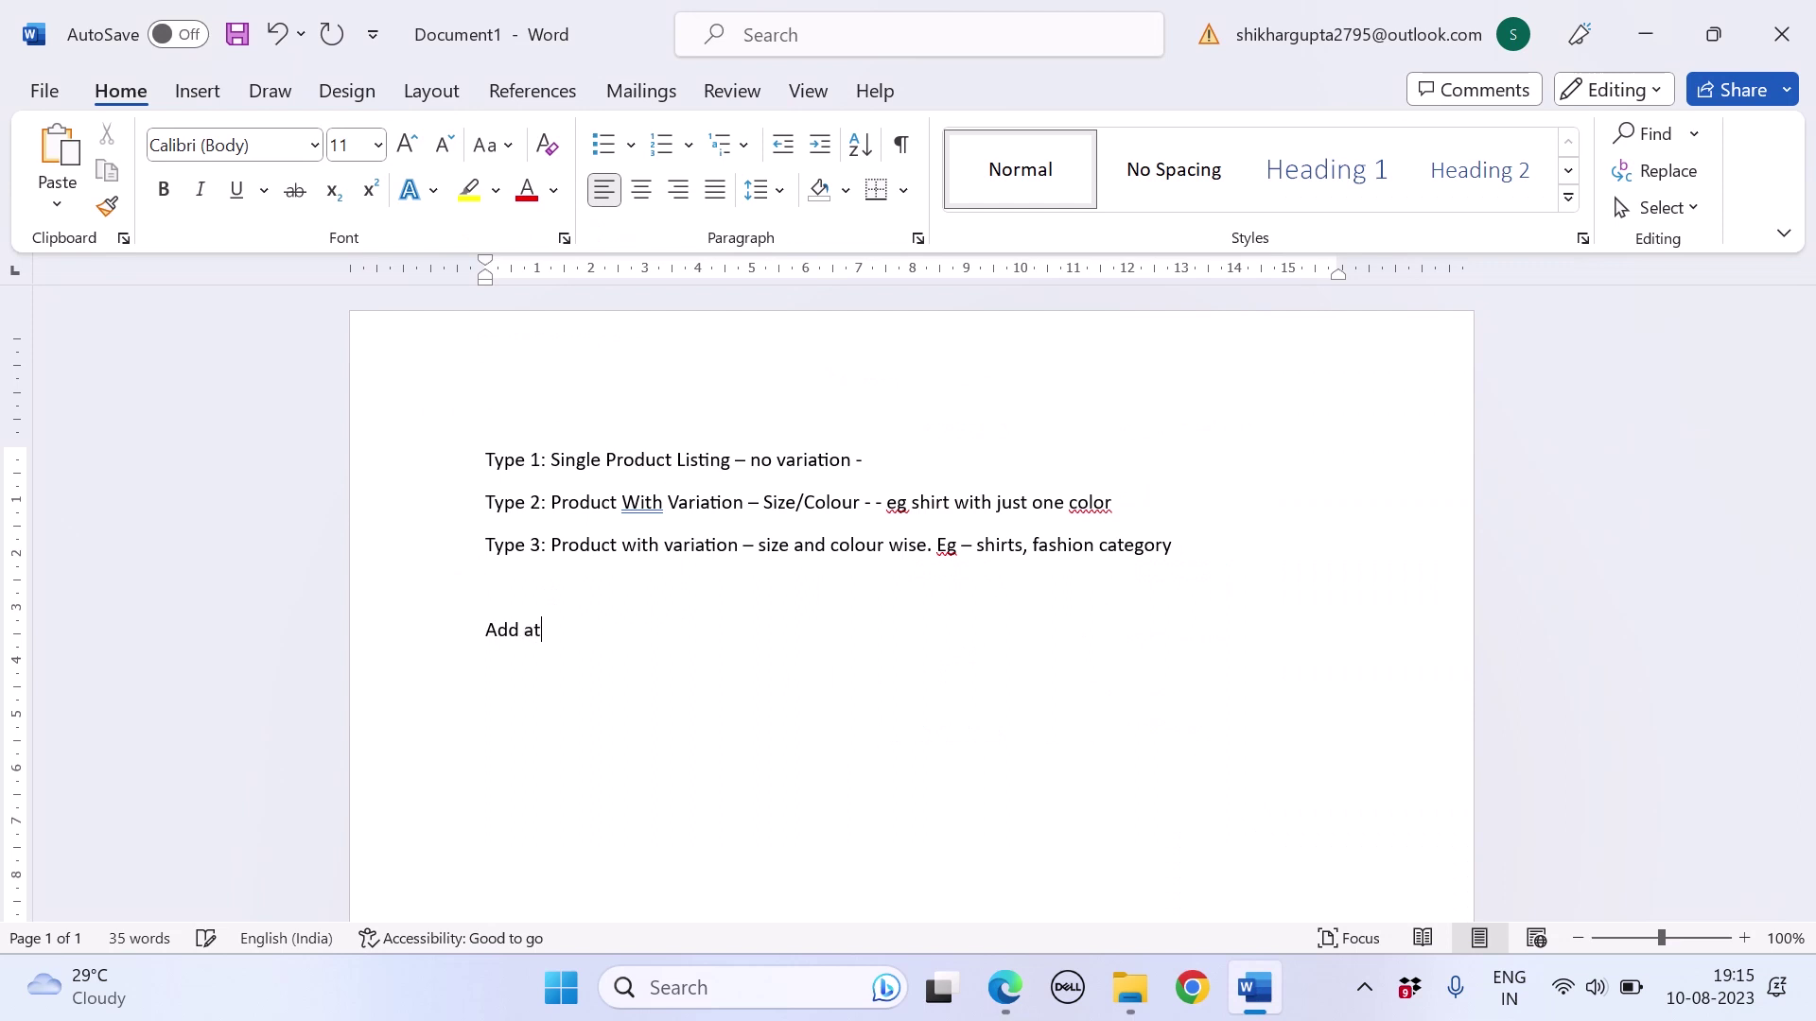
type("3 photos")
right_click(554, 633)
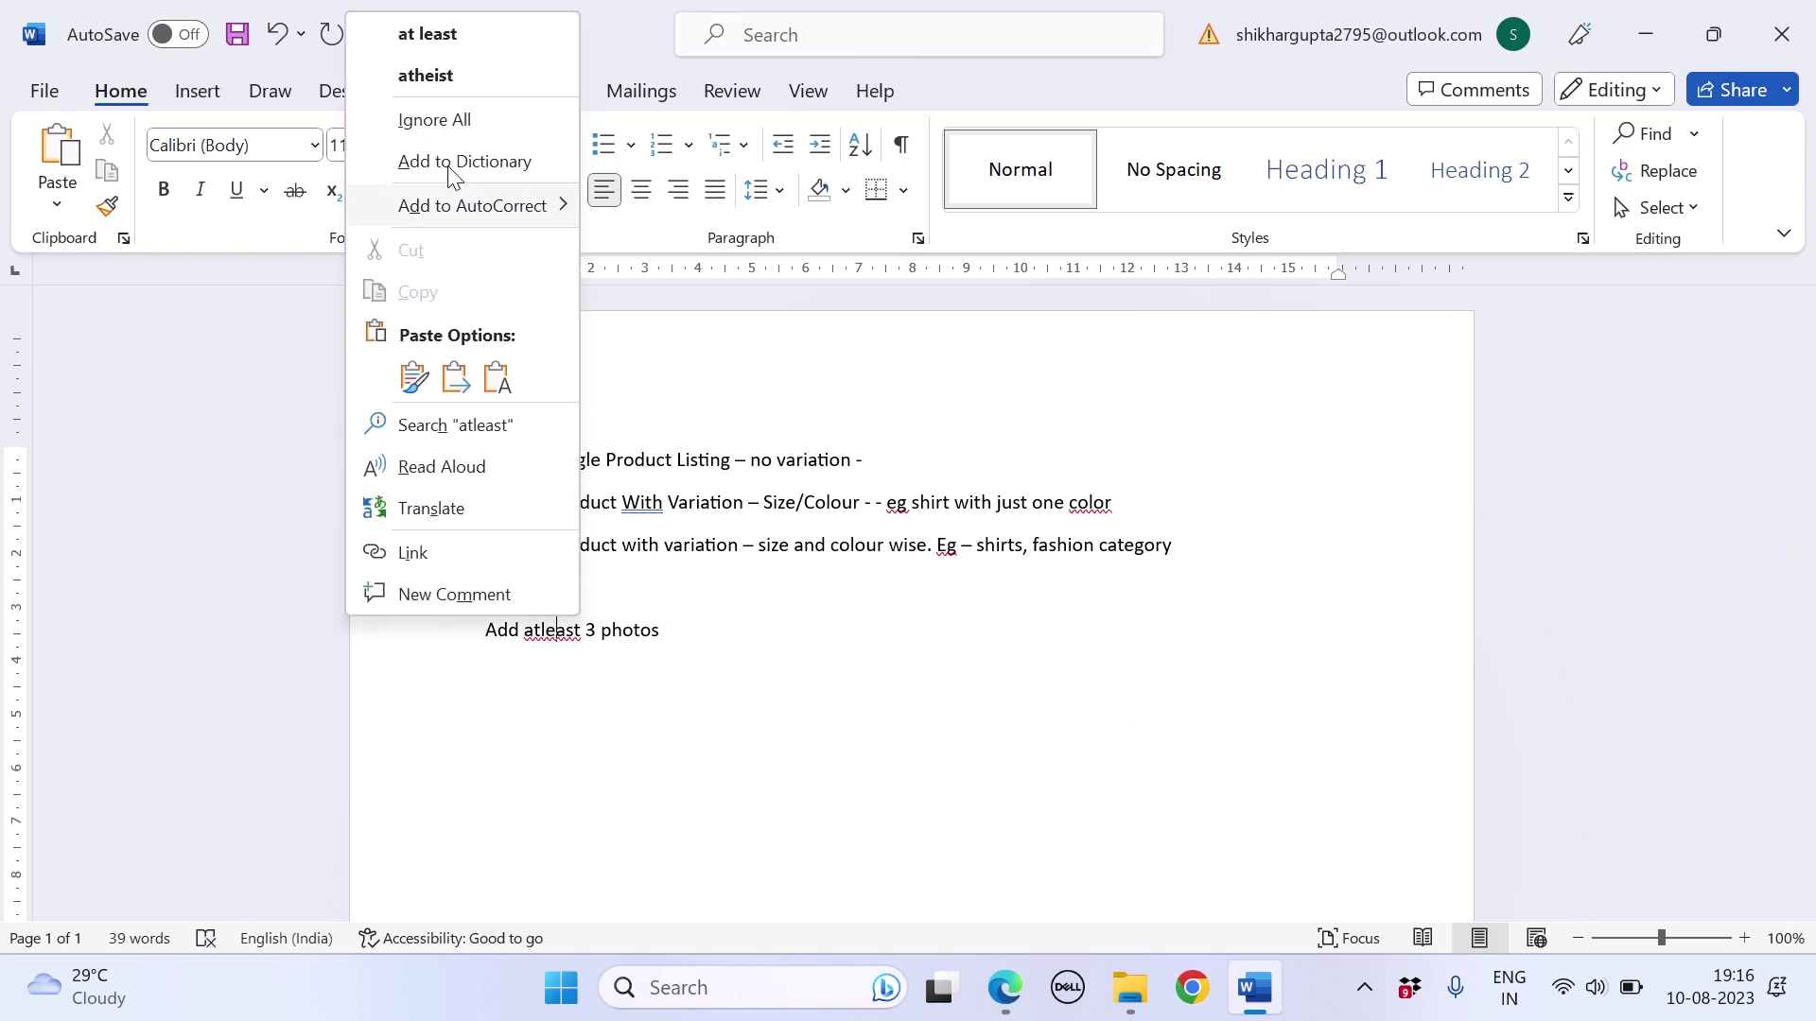
left_click(450, 41)
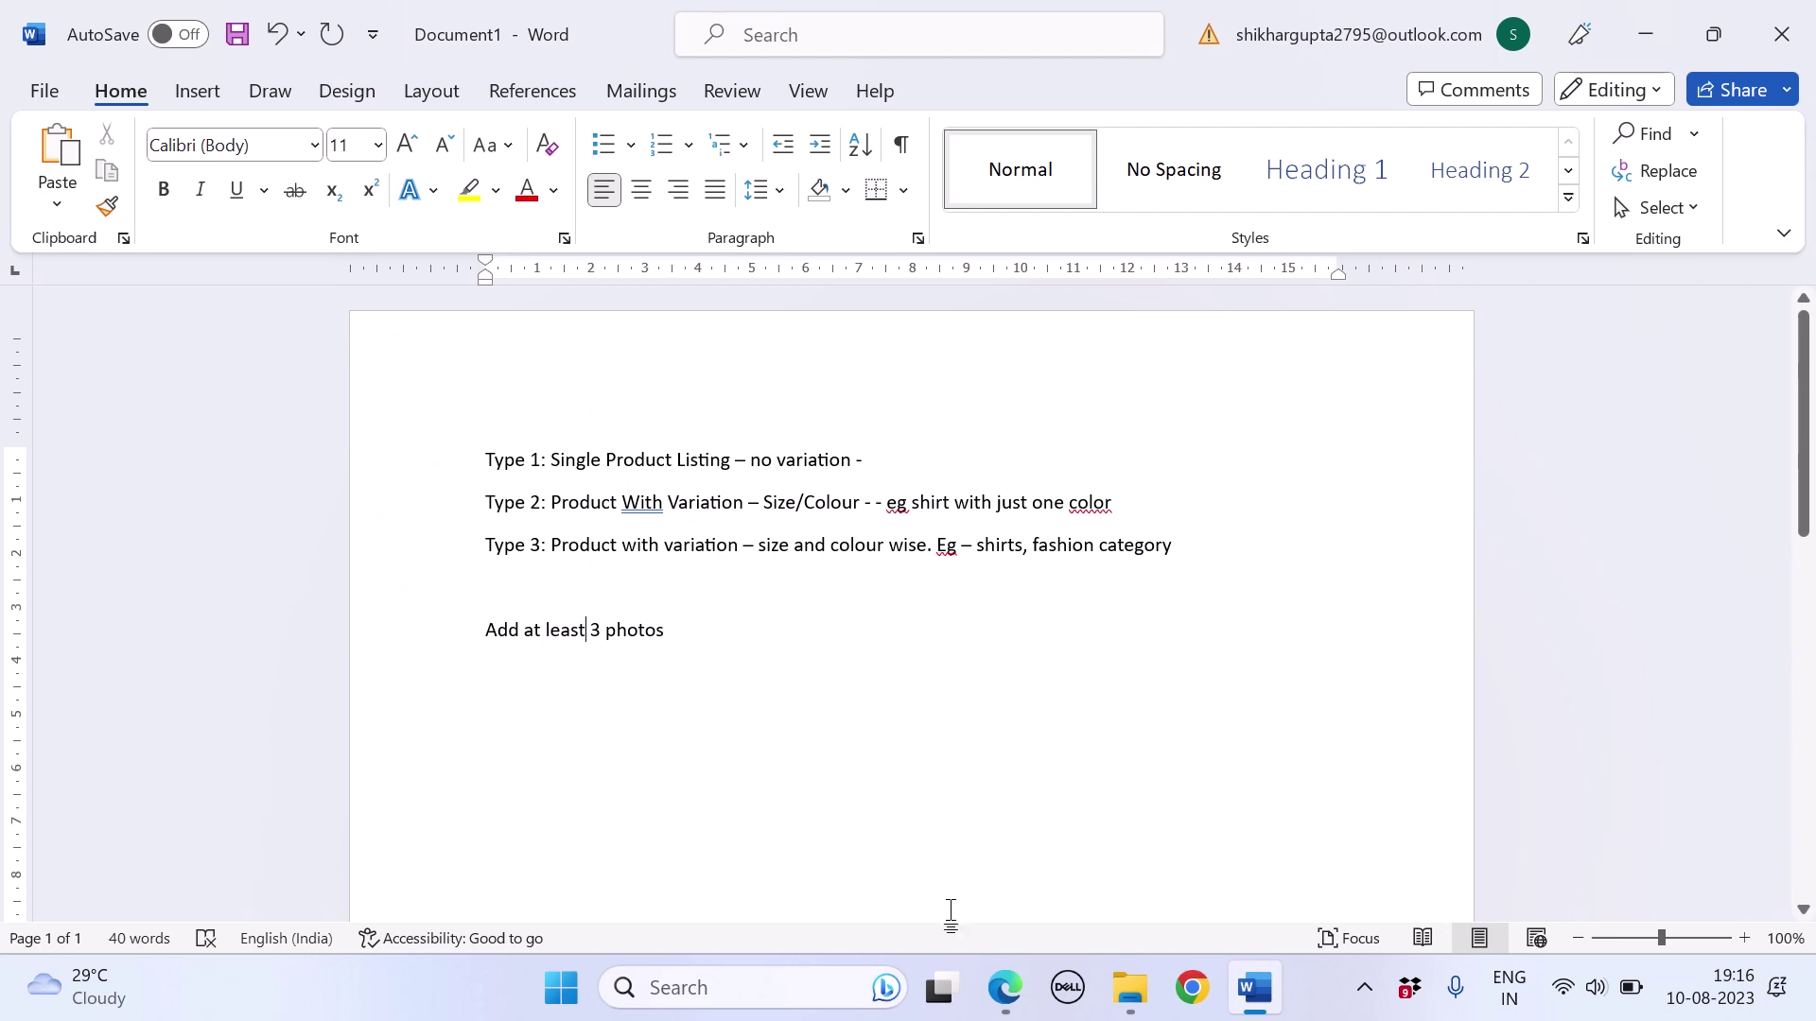
Step: Return to the Supplier Panel in the browser and continue to the product details with the three added images
left_click(988, 996)
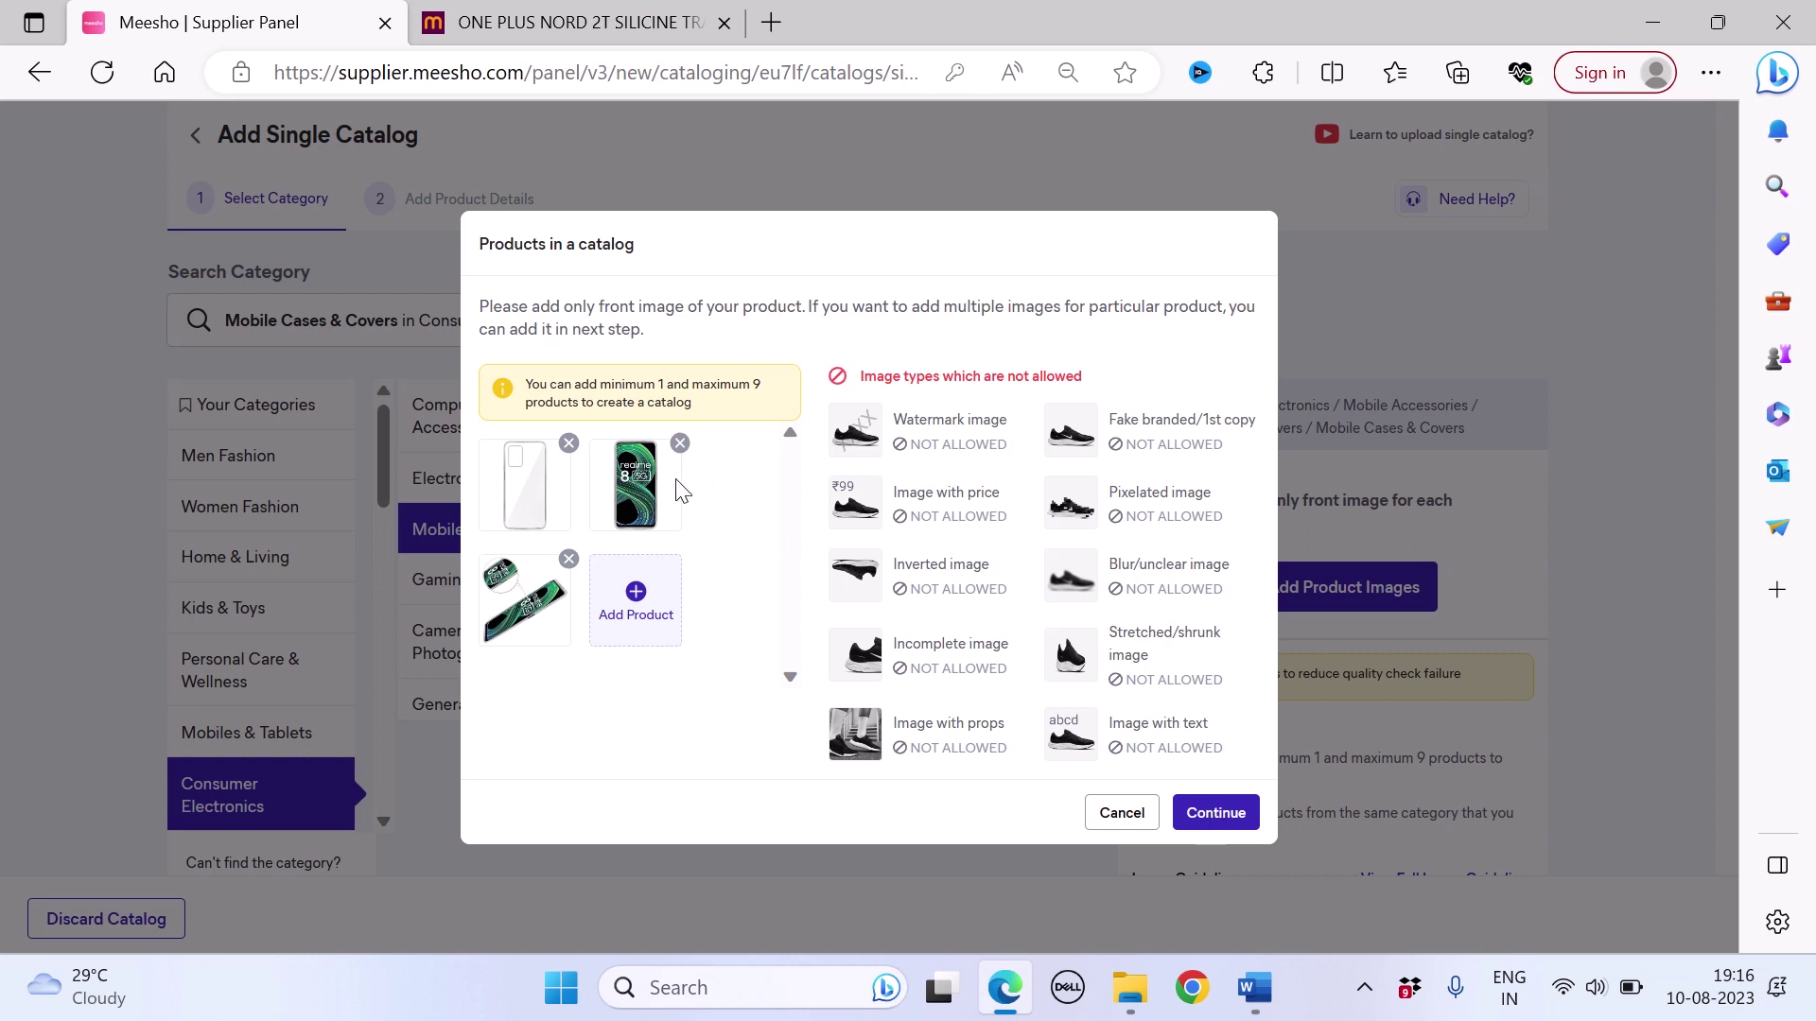
mouse_move(676, 493)
left_mouse_down()
mouse_move(537, 484)
mouse_move(662, 501)
left_mouse_up()
left_click(1227, 811)
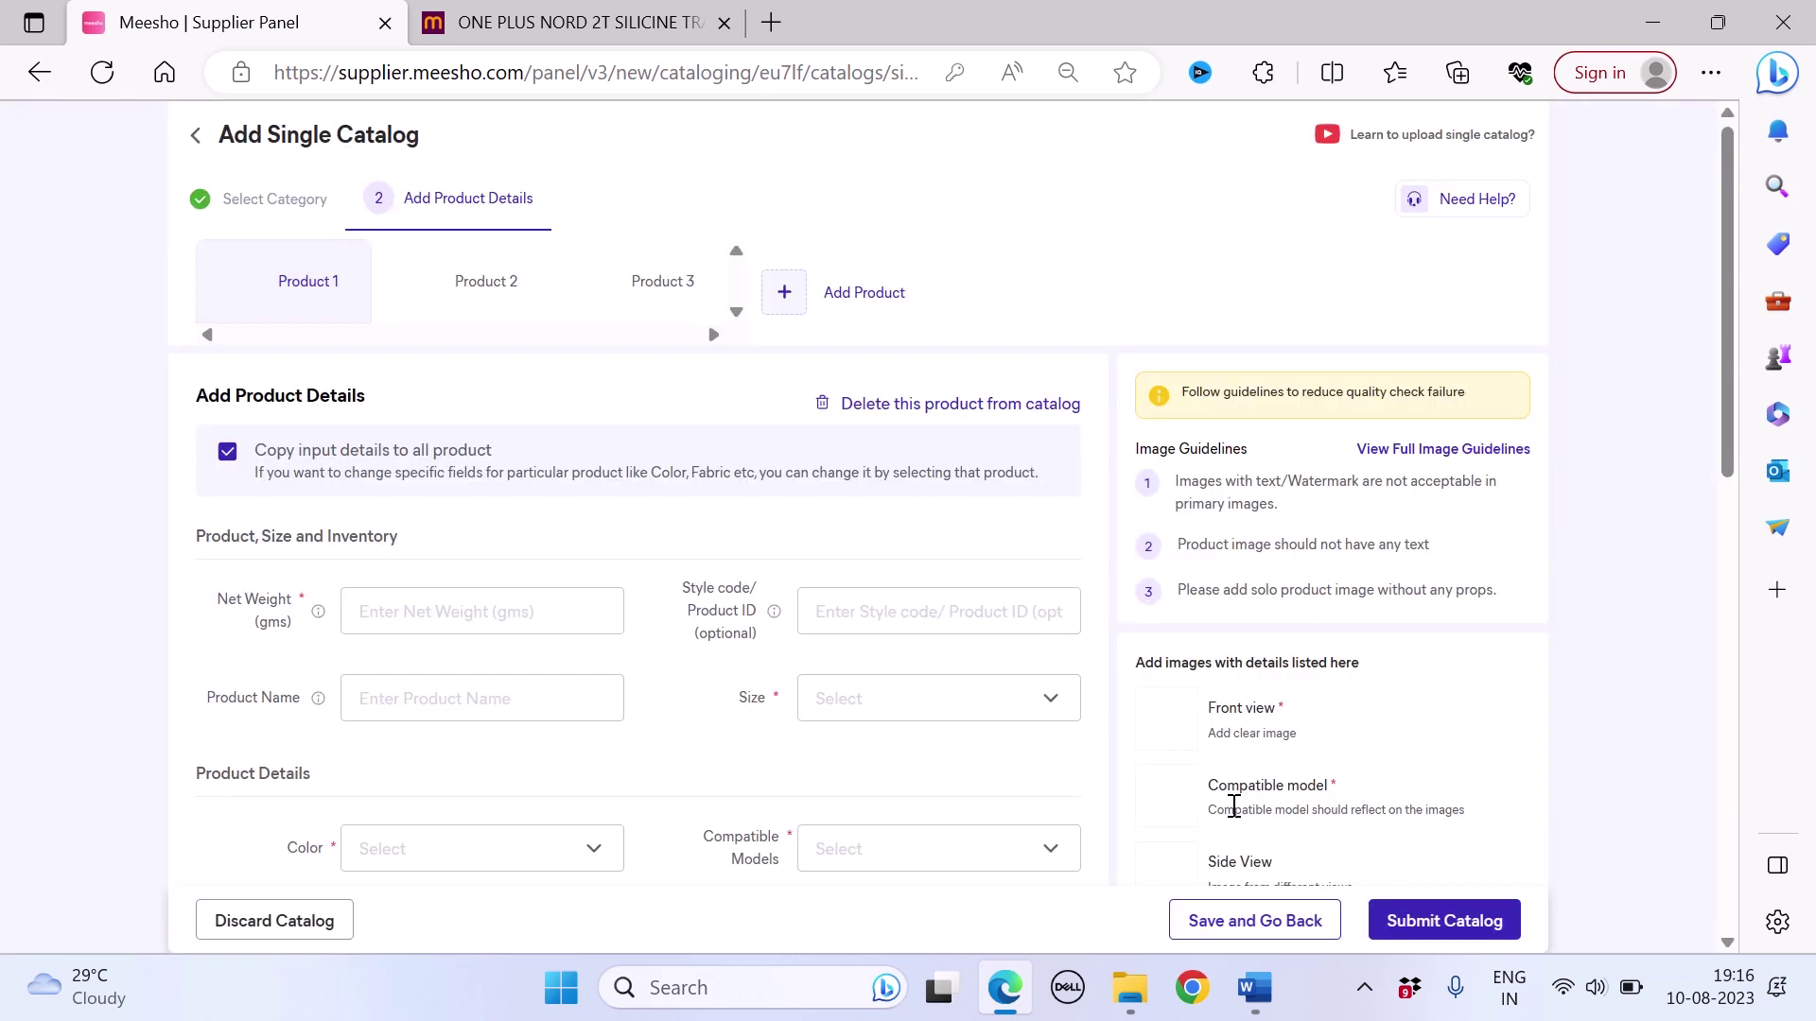
Step: Set Product 1's net weight to 100 gms and its style code to "Realme 8 - can be any"
scroll(501, 445, "down", 2)
left_click(433, 445)
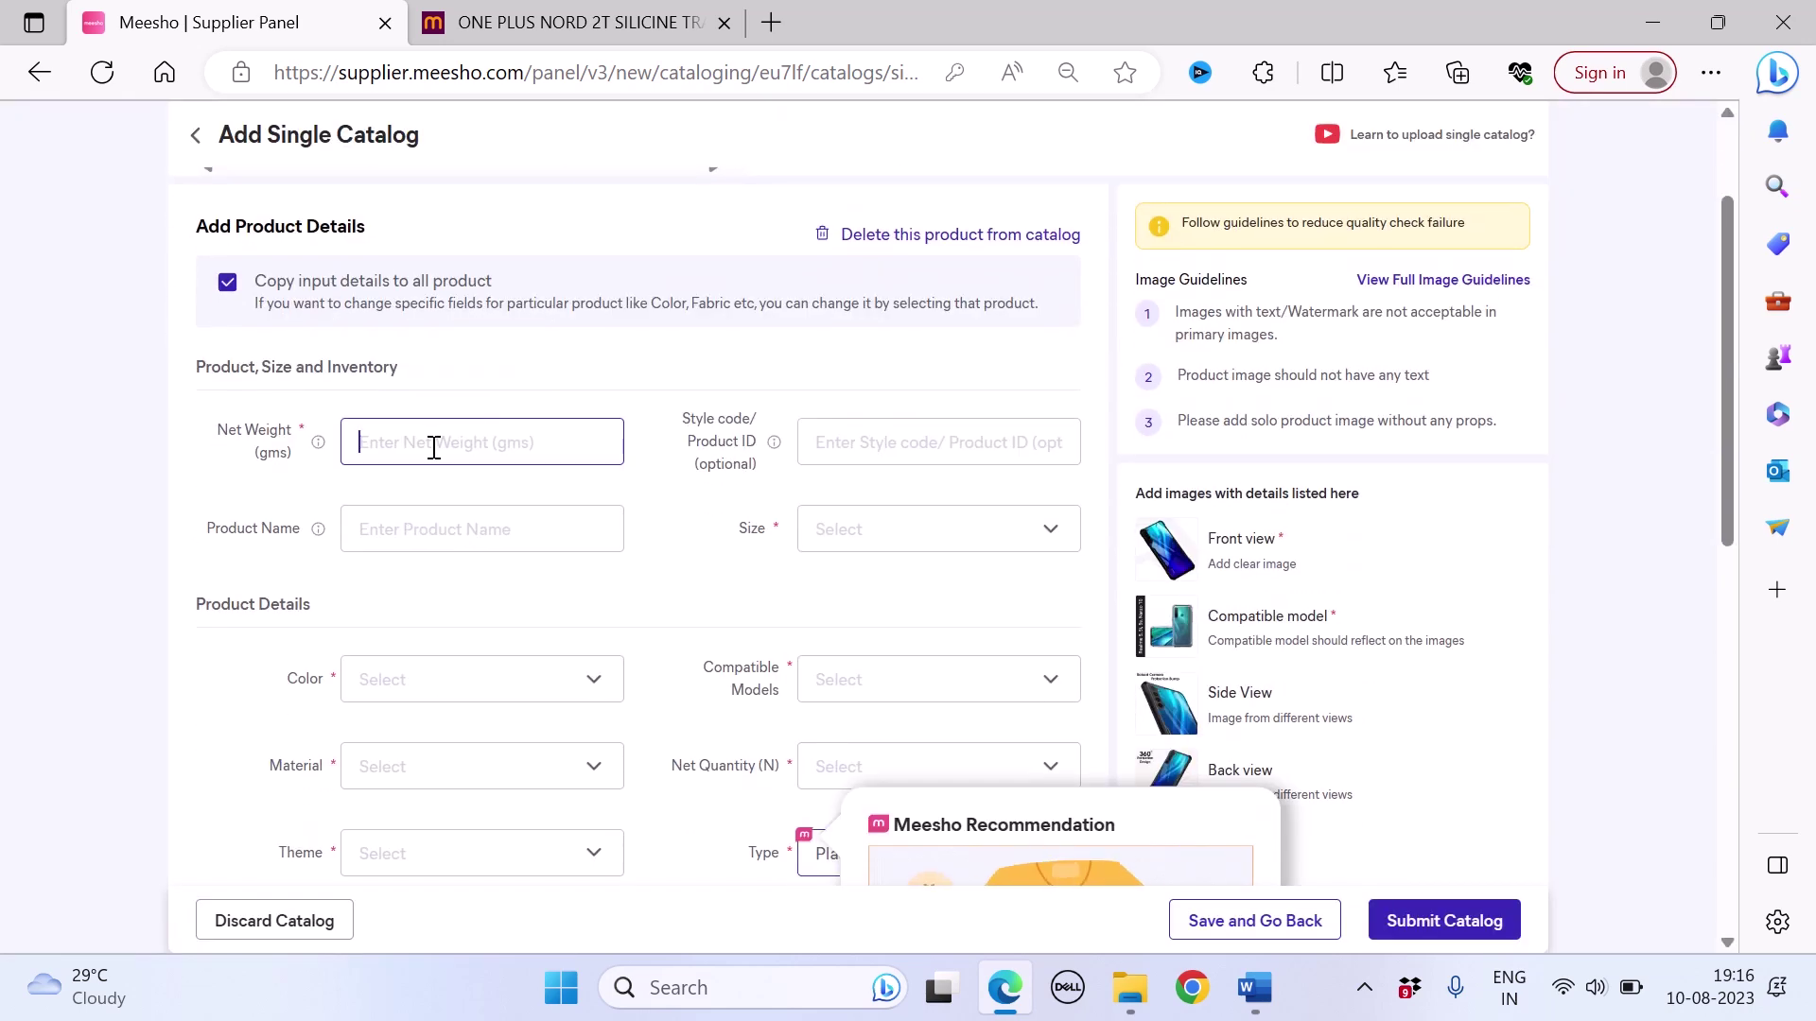
scroll(433, 447, "up", 2)
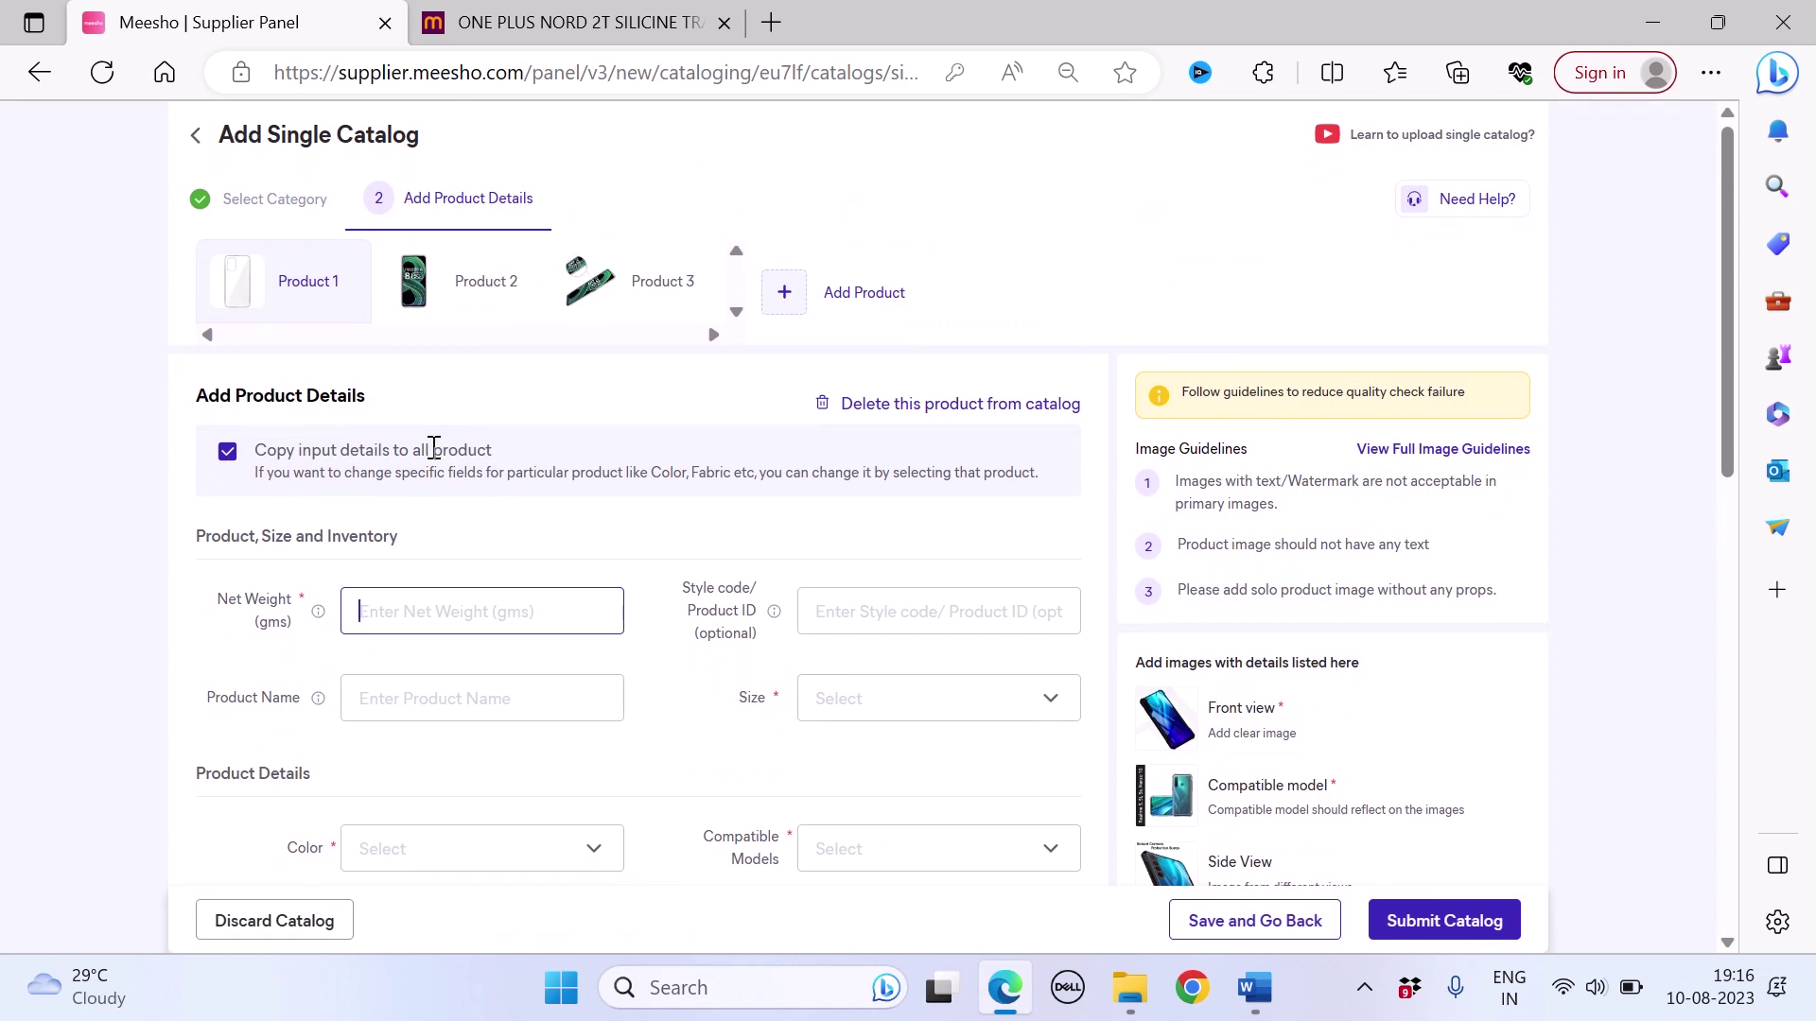
type("100")
scroll(810, 503, "down", 1)
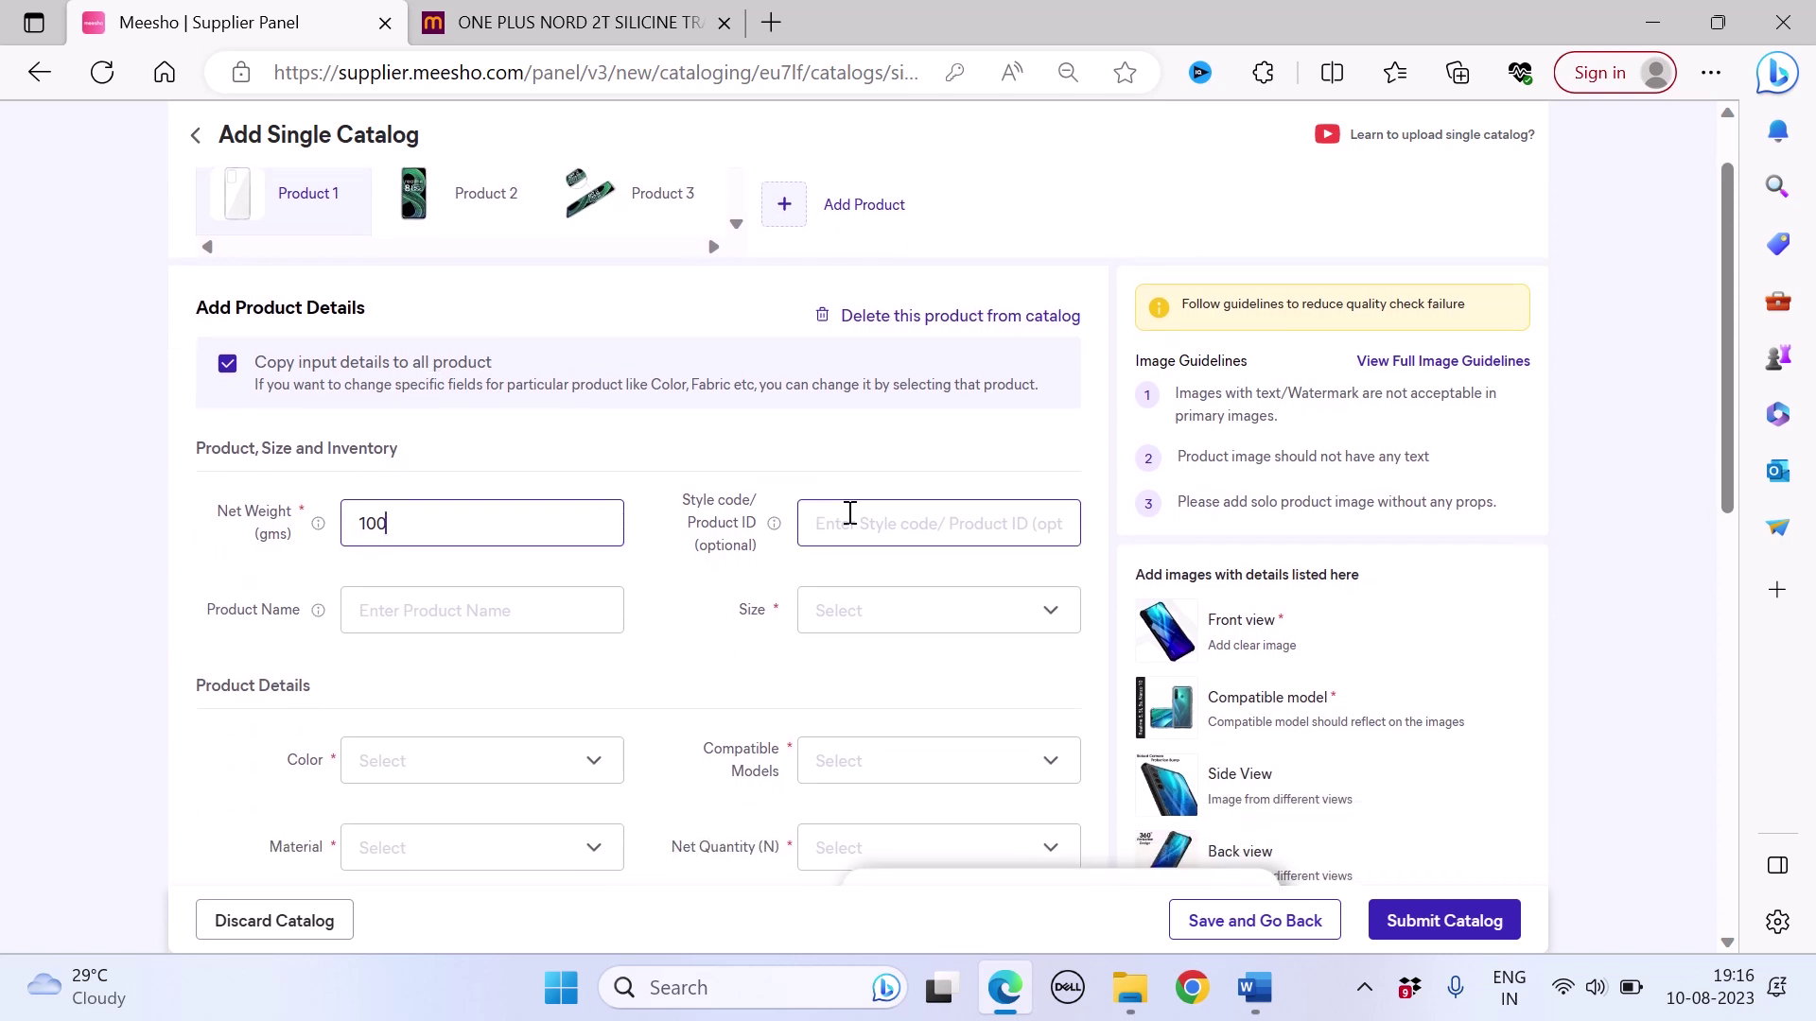
left_click(888, 516)
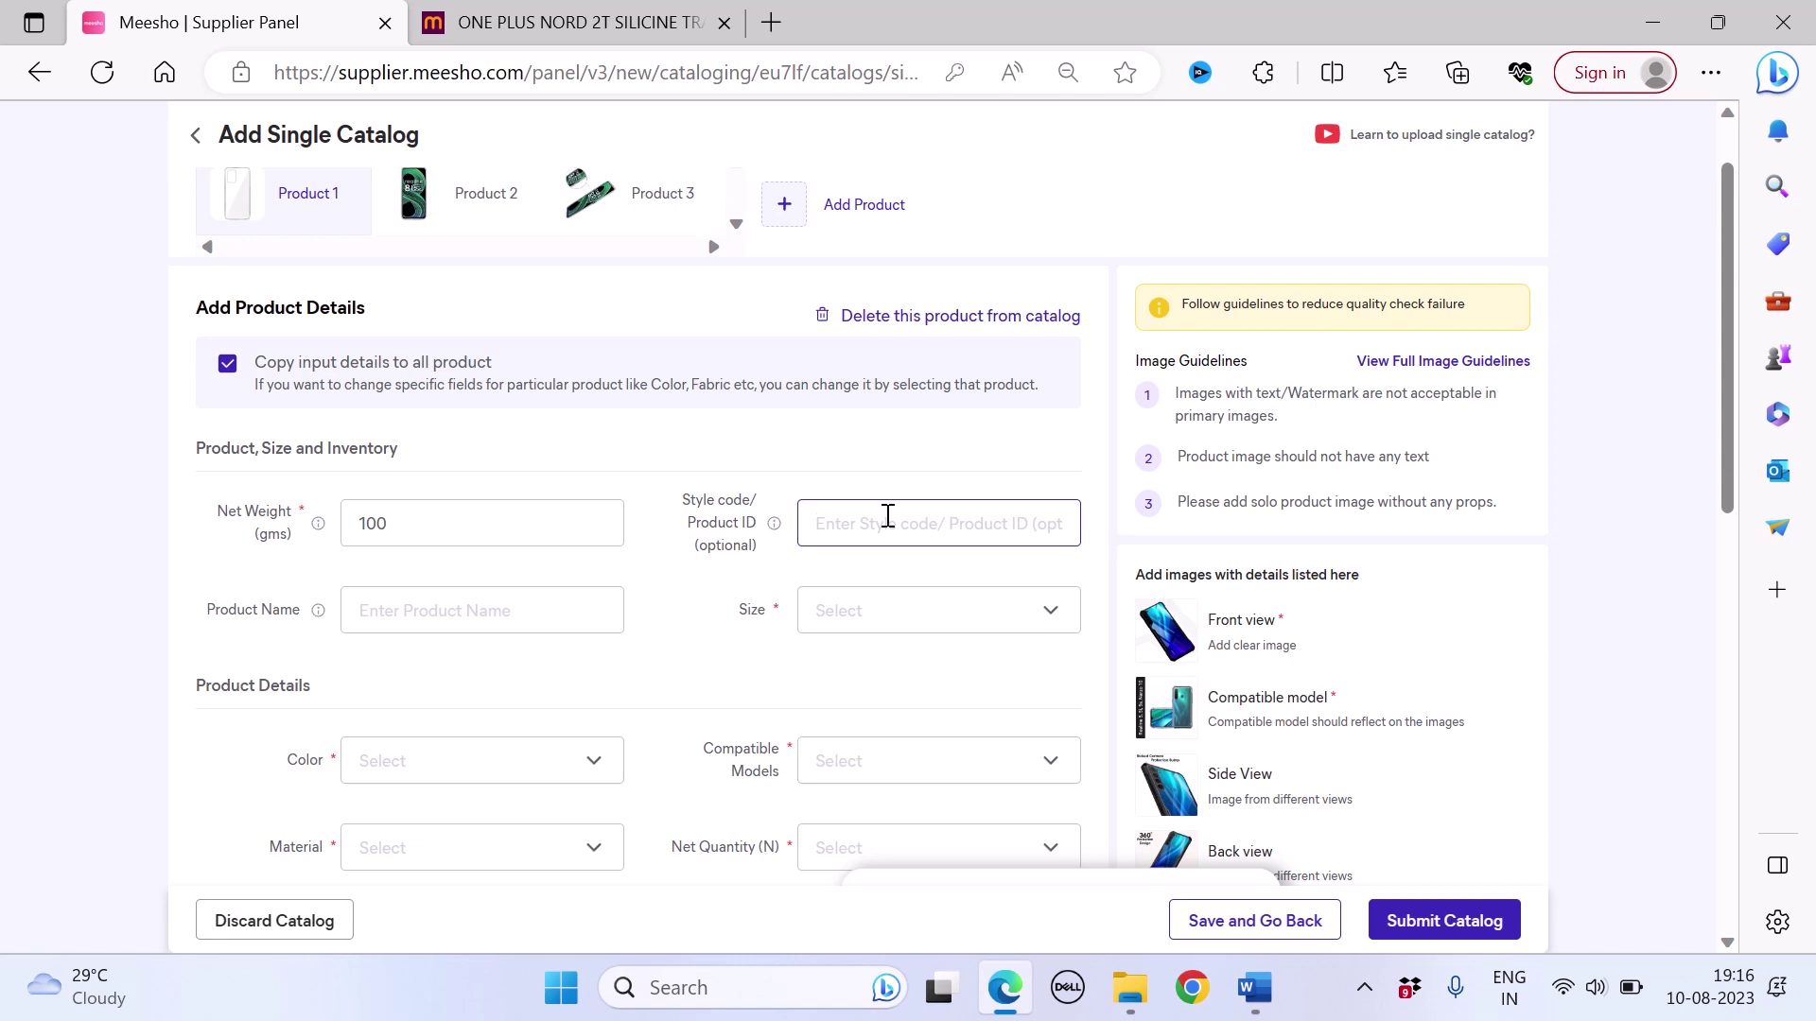
type("Re")
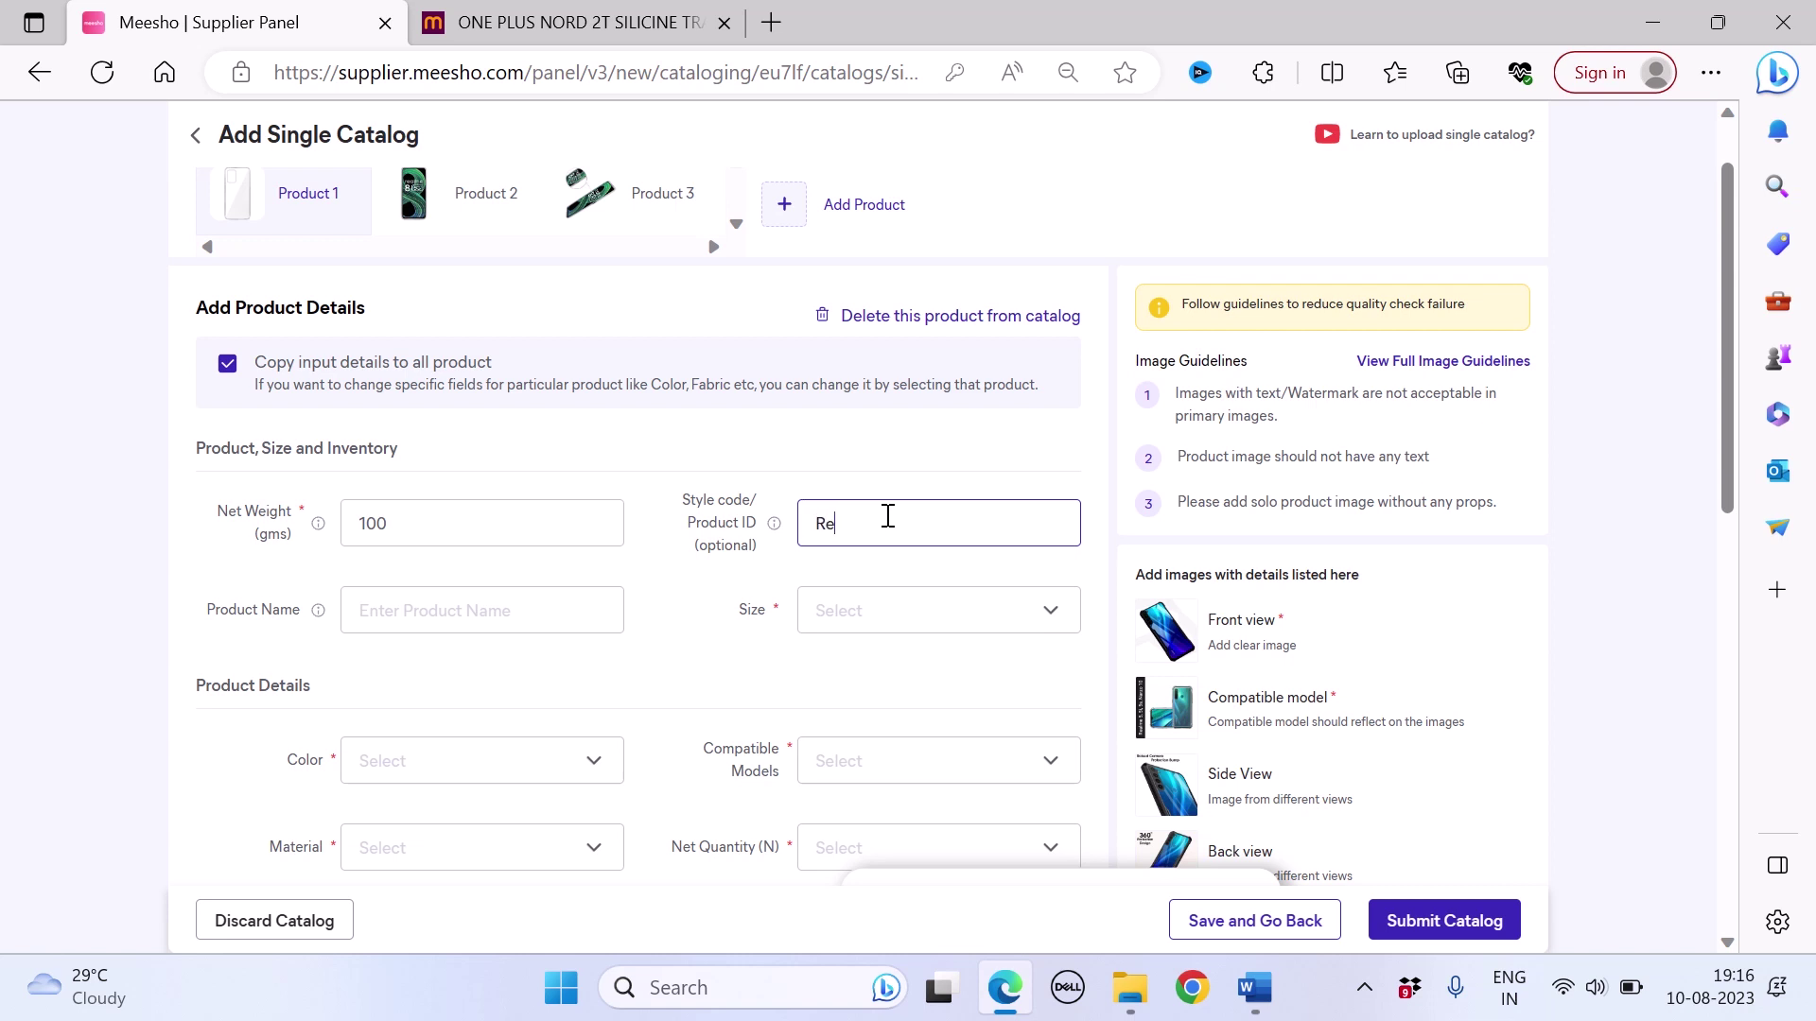
type("alme 8")
type("- can be any")
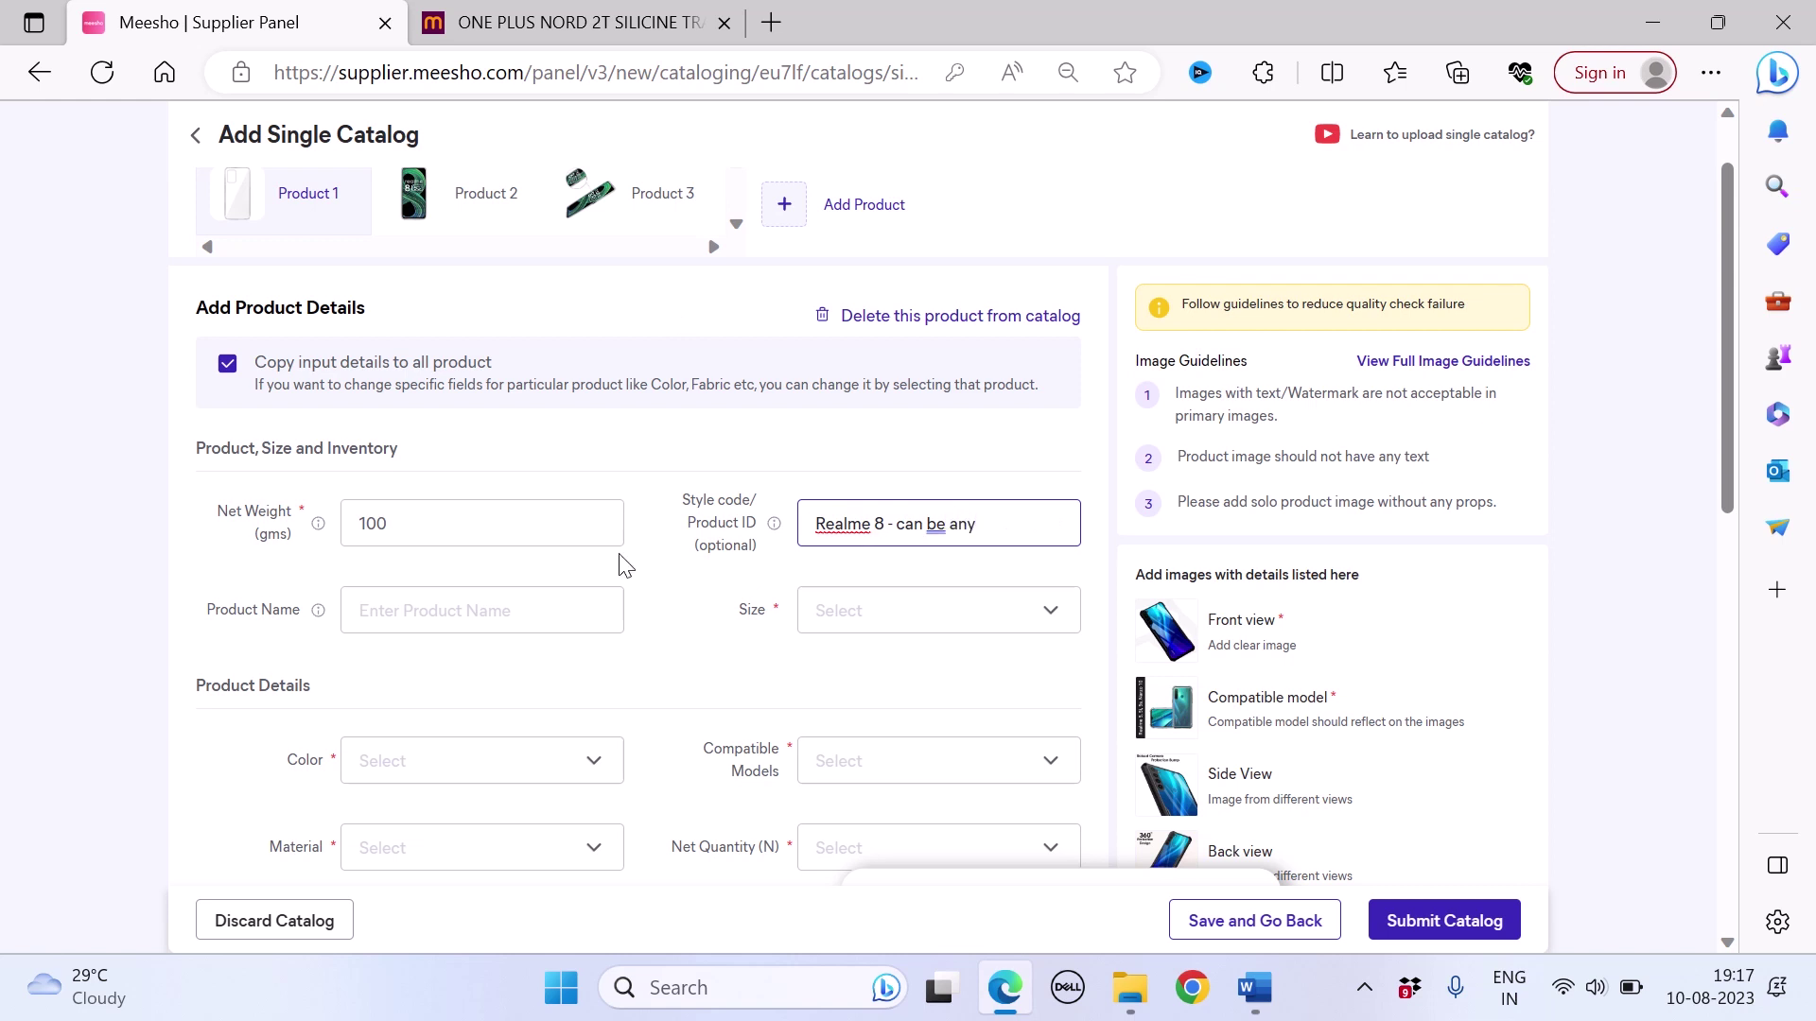
Step: Enter "Realme 8 Transparent mobile cover" as the product name, reusing the model from the style code and correcting the spelling
left_click(487, 612)
type("T")
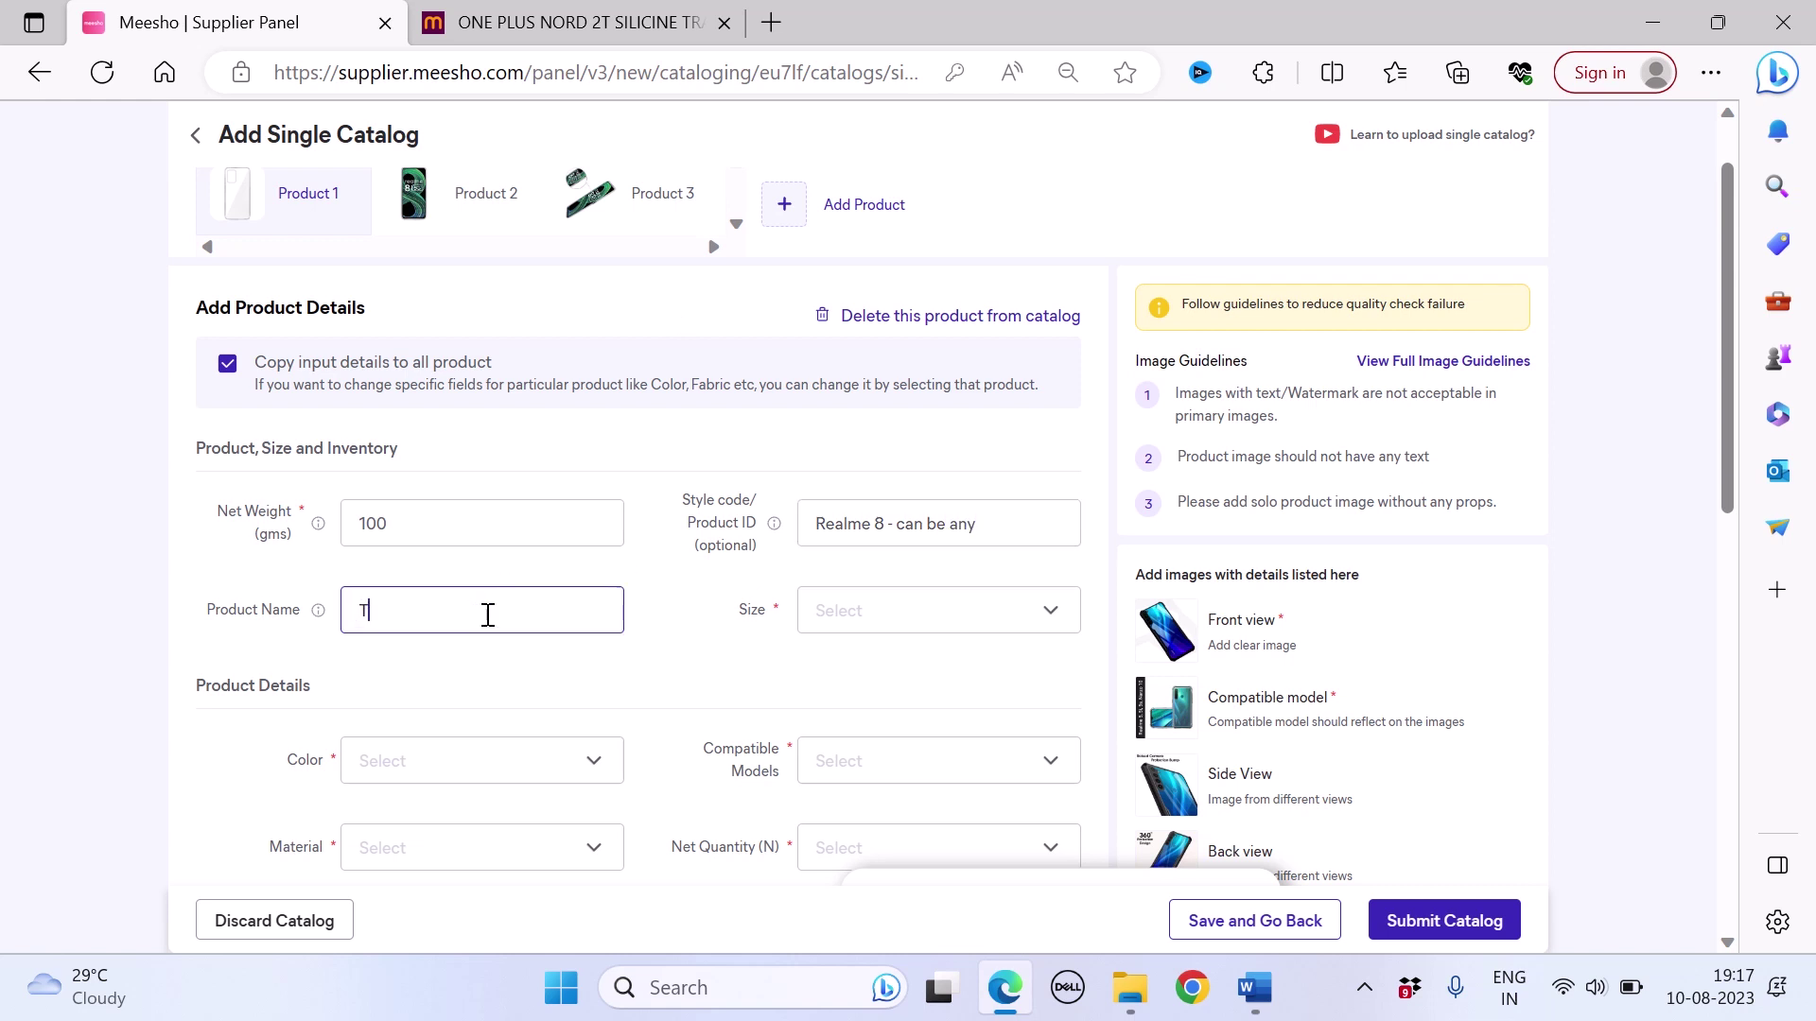
key("BackSpace")
key("BackSpace")
left_click_drag(817, 523, 882, 530)
key("ctrl+c")
left_click(526, 619)
key("ctrl+v")
type("Trasparent mob")
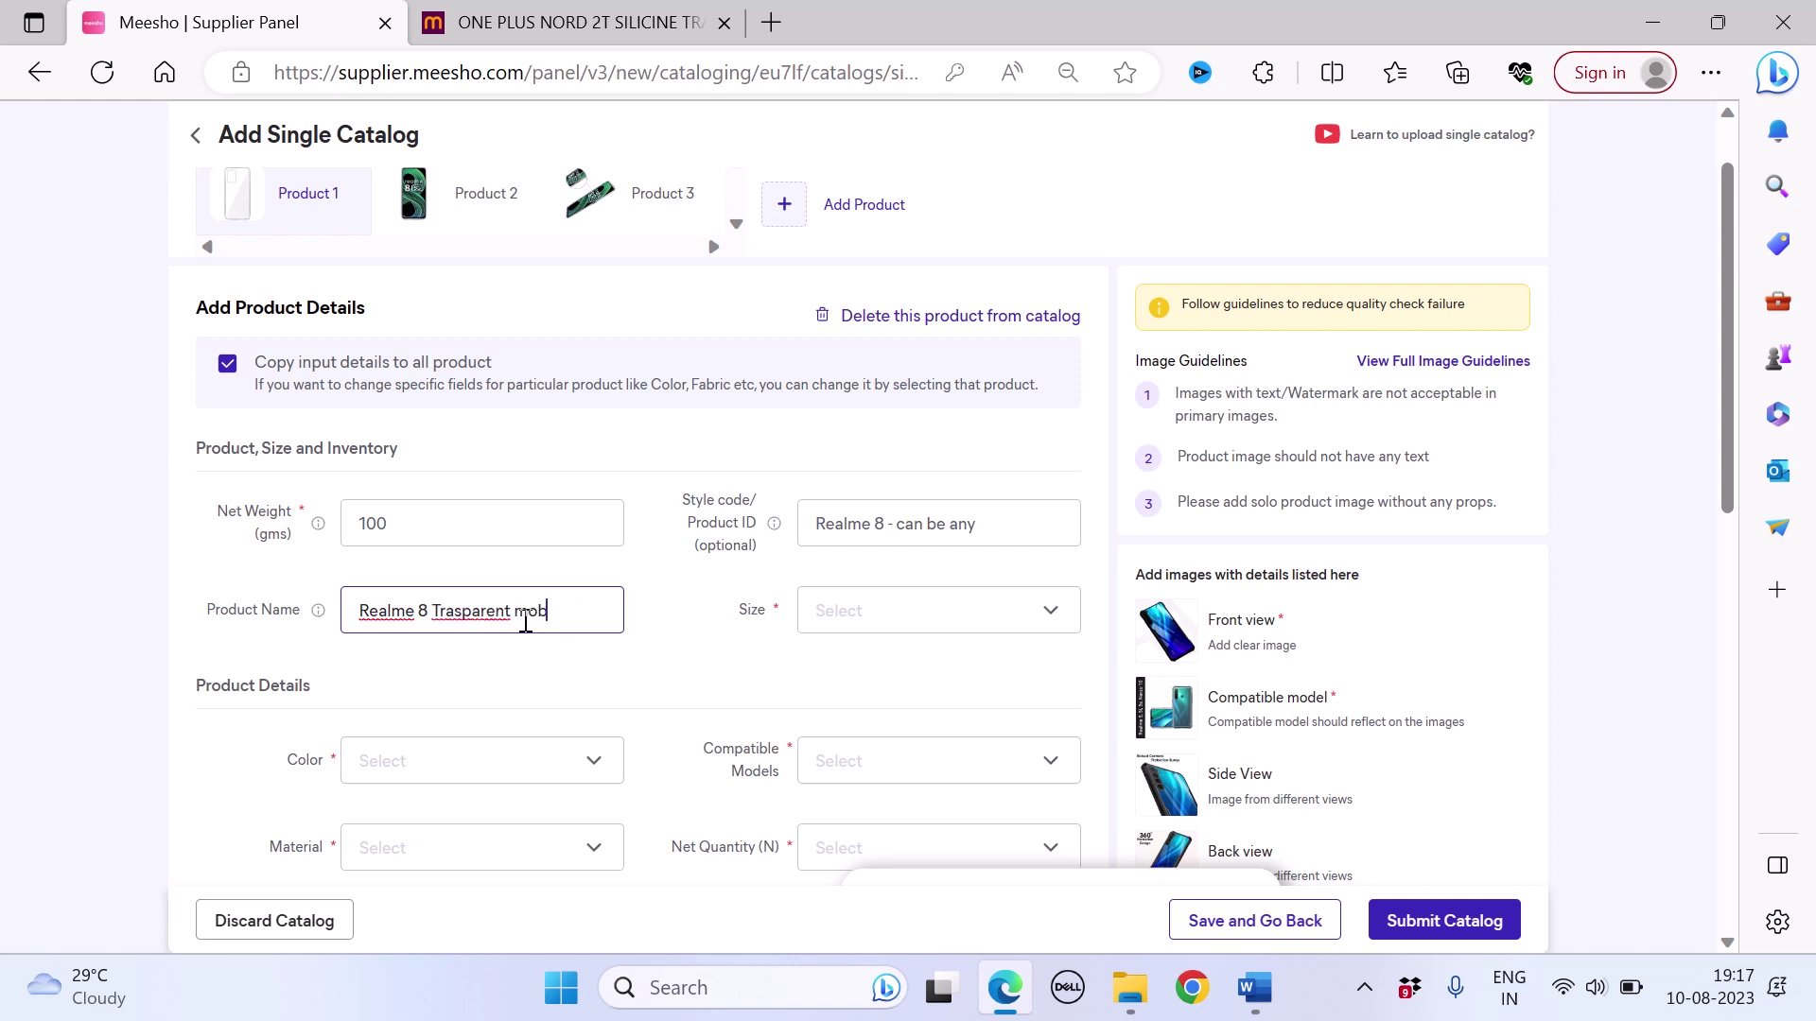
type("ile cover")
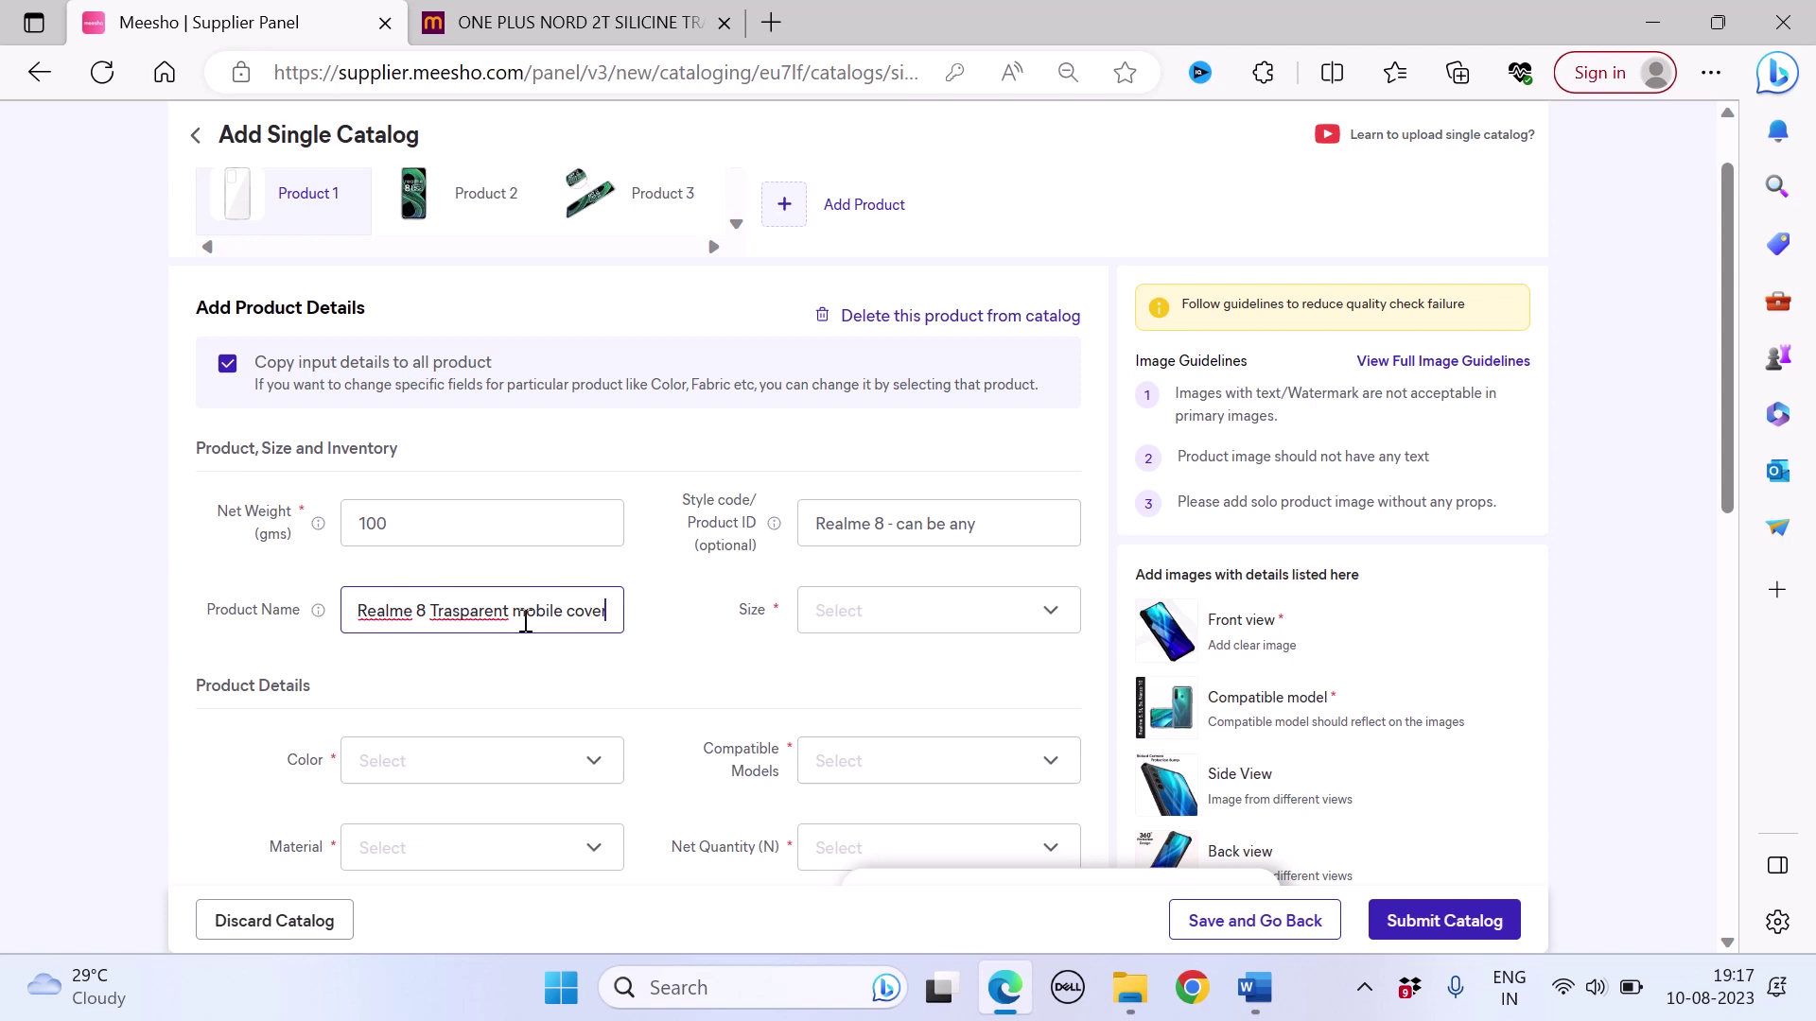
left_click(469, 598)
right_click(467, 598)
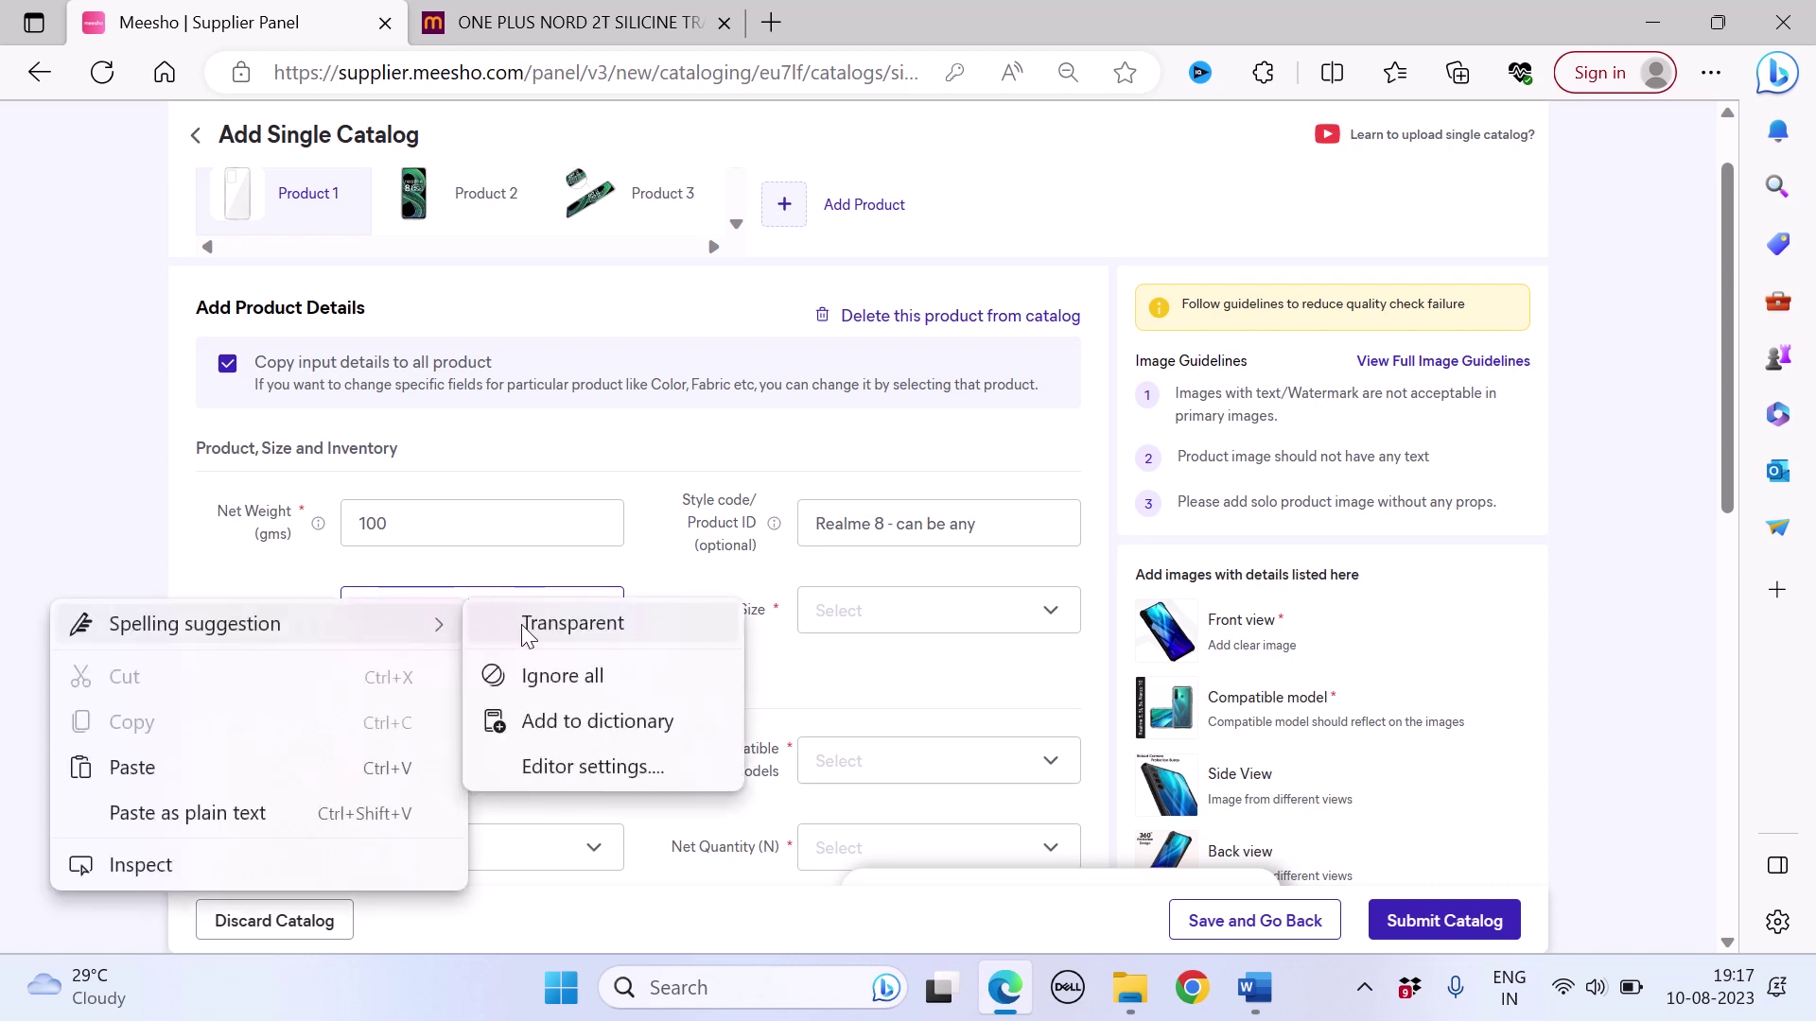
left_click(568, 621)
Step: Set the product's size to Free Size and its inventory to 100
scroll(932, 620, "down", 1)
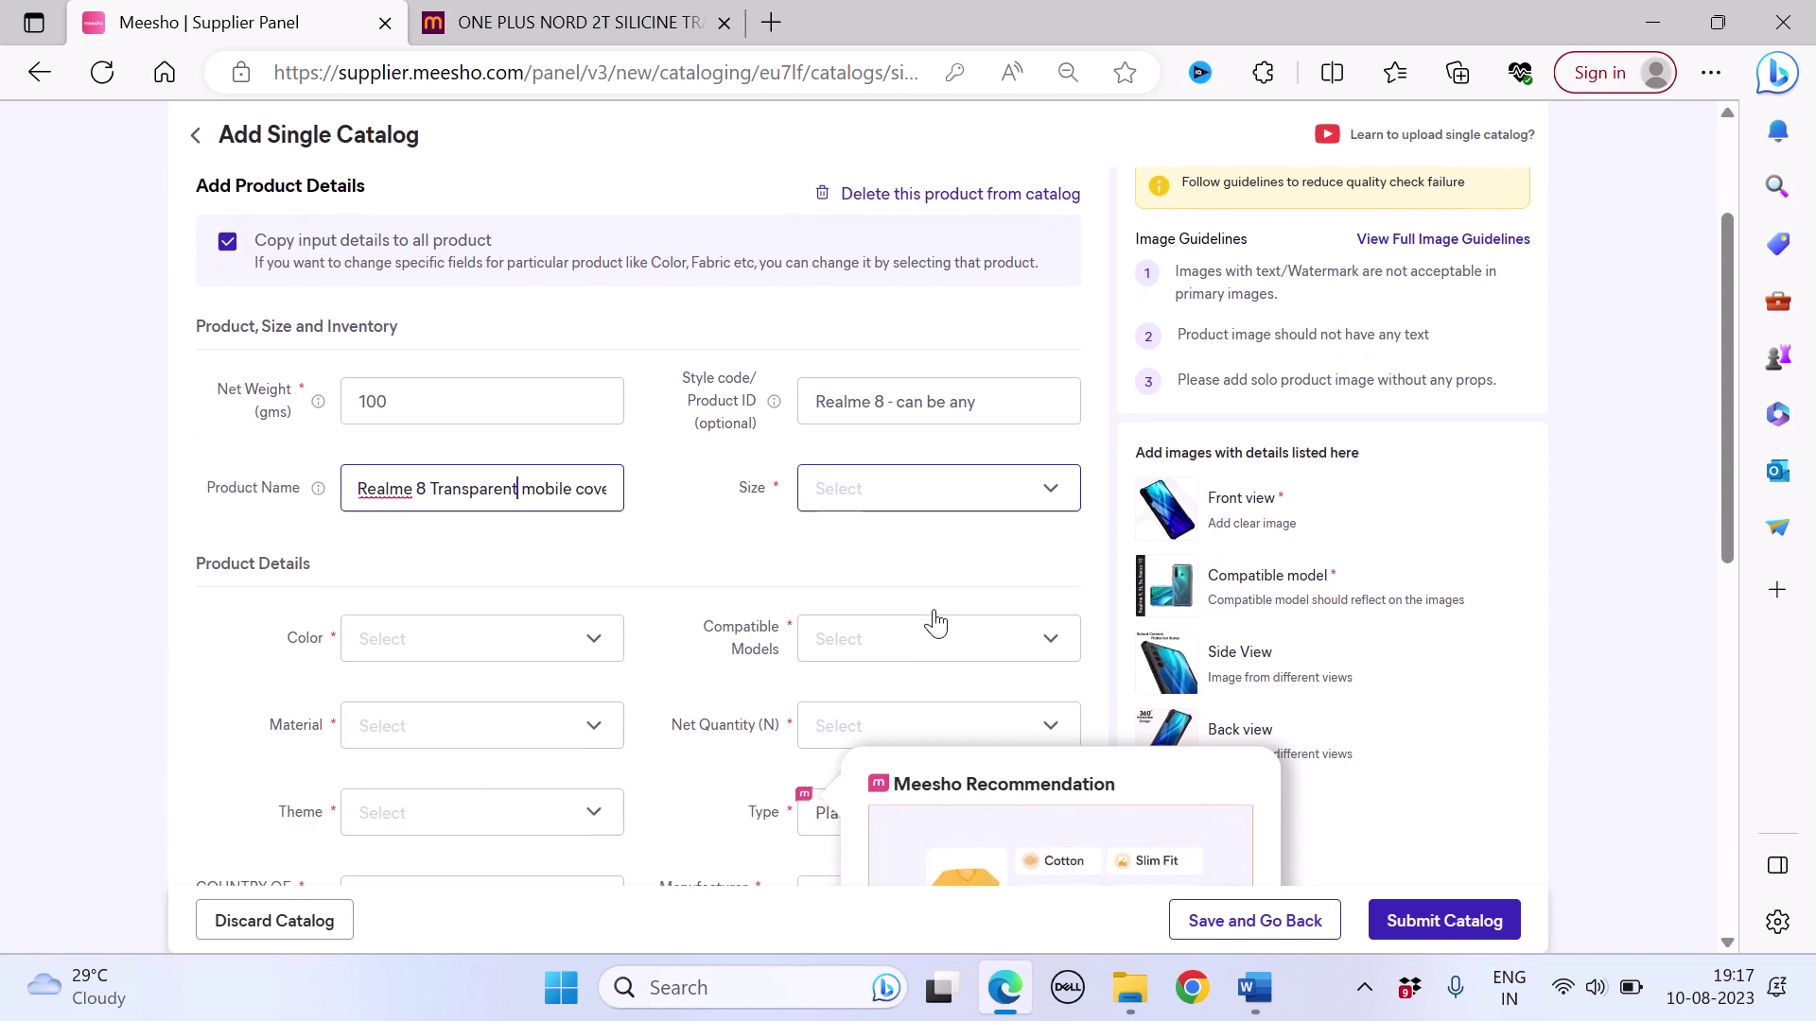
left_click(965, 502)
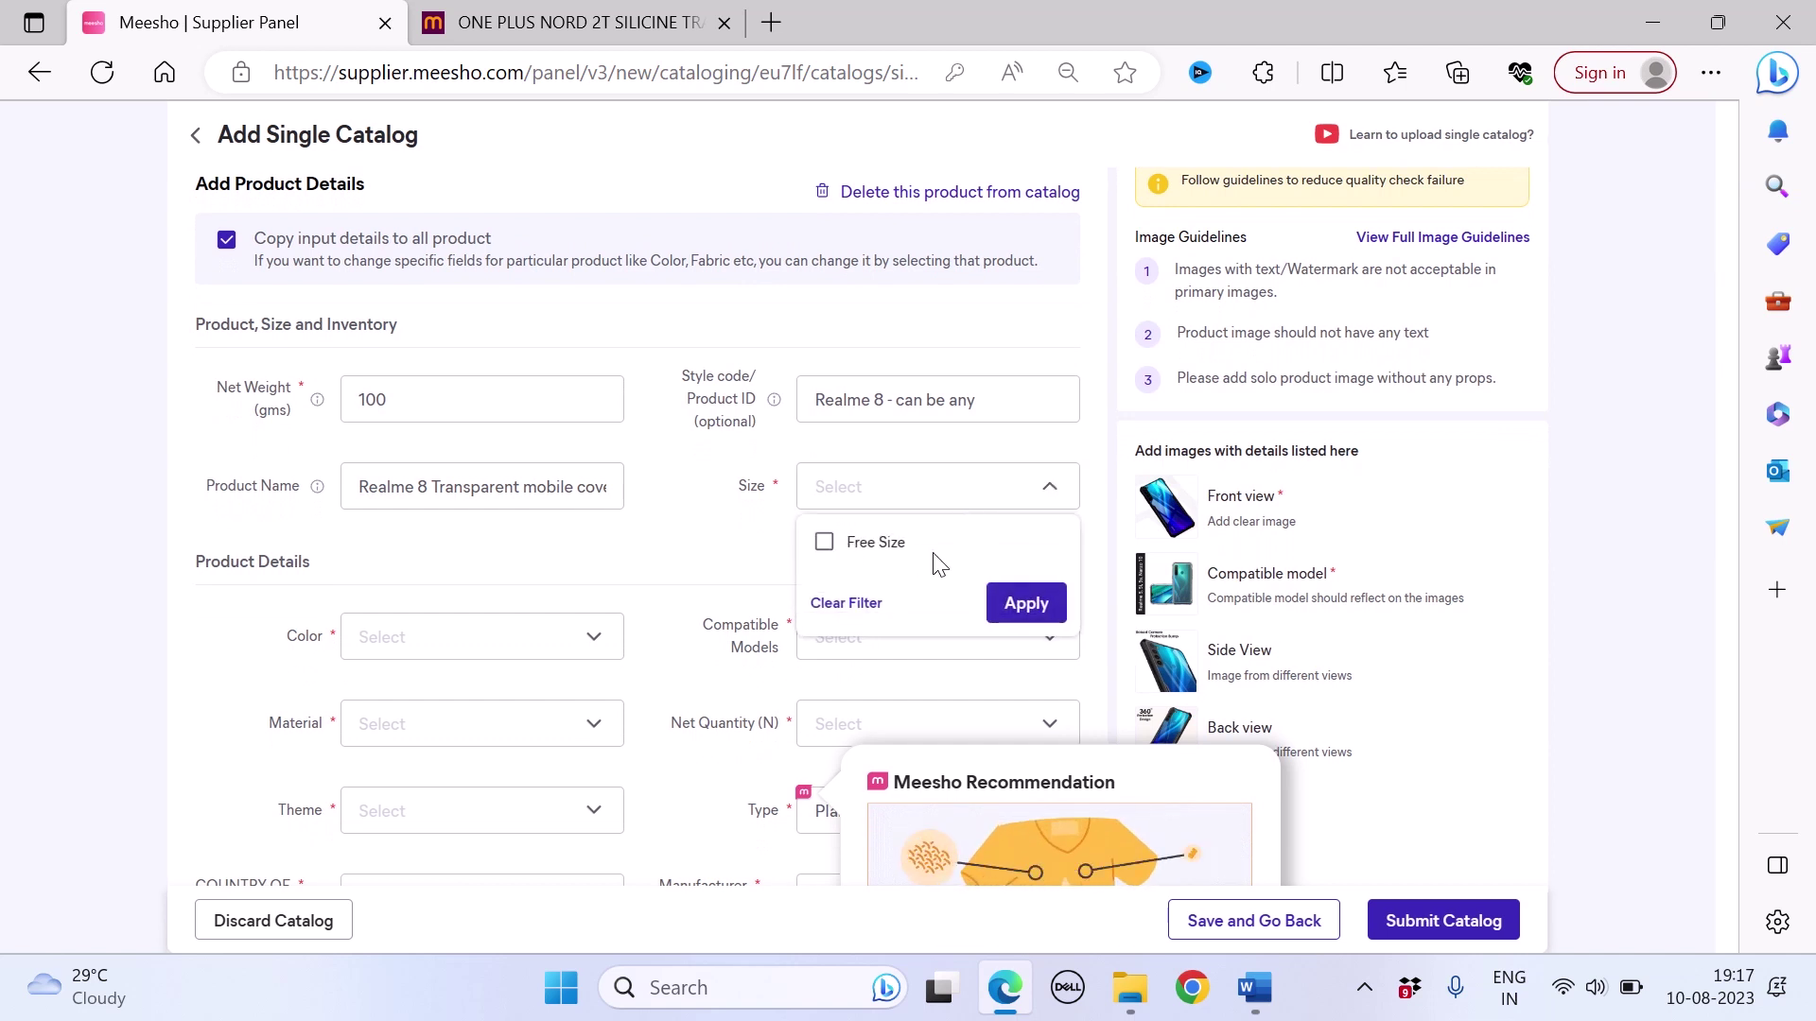
left_click(823, 543)
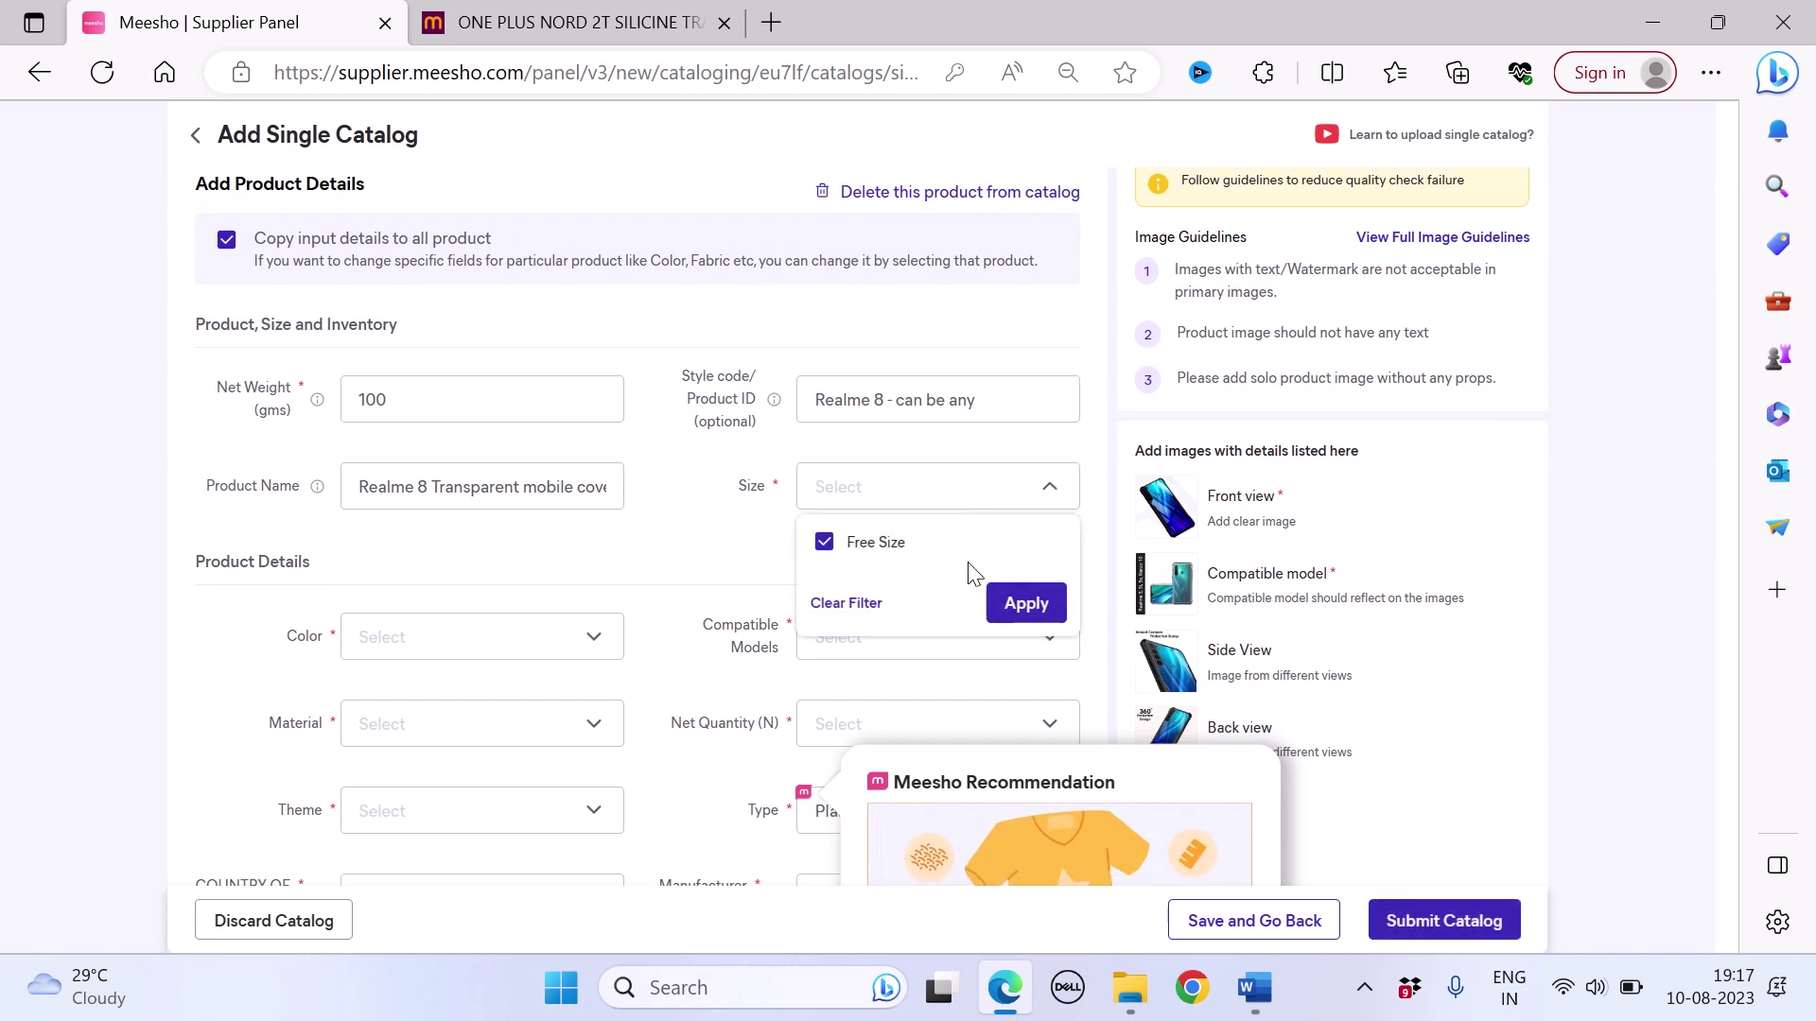
left_click(1006, 606)
scroll(1067, 616, "down", 3)
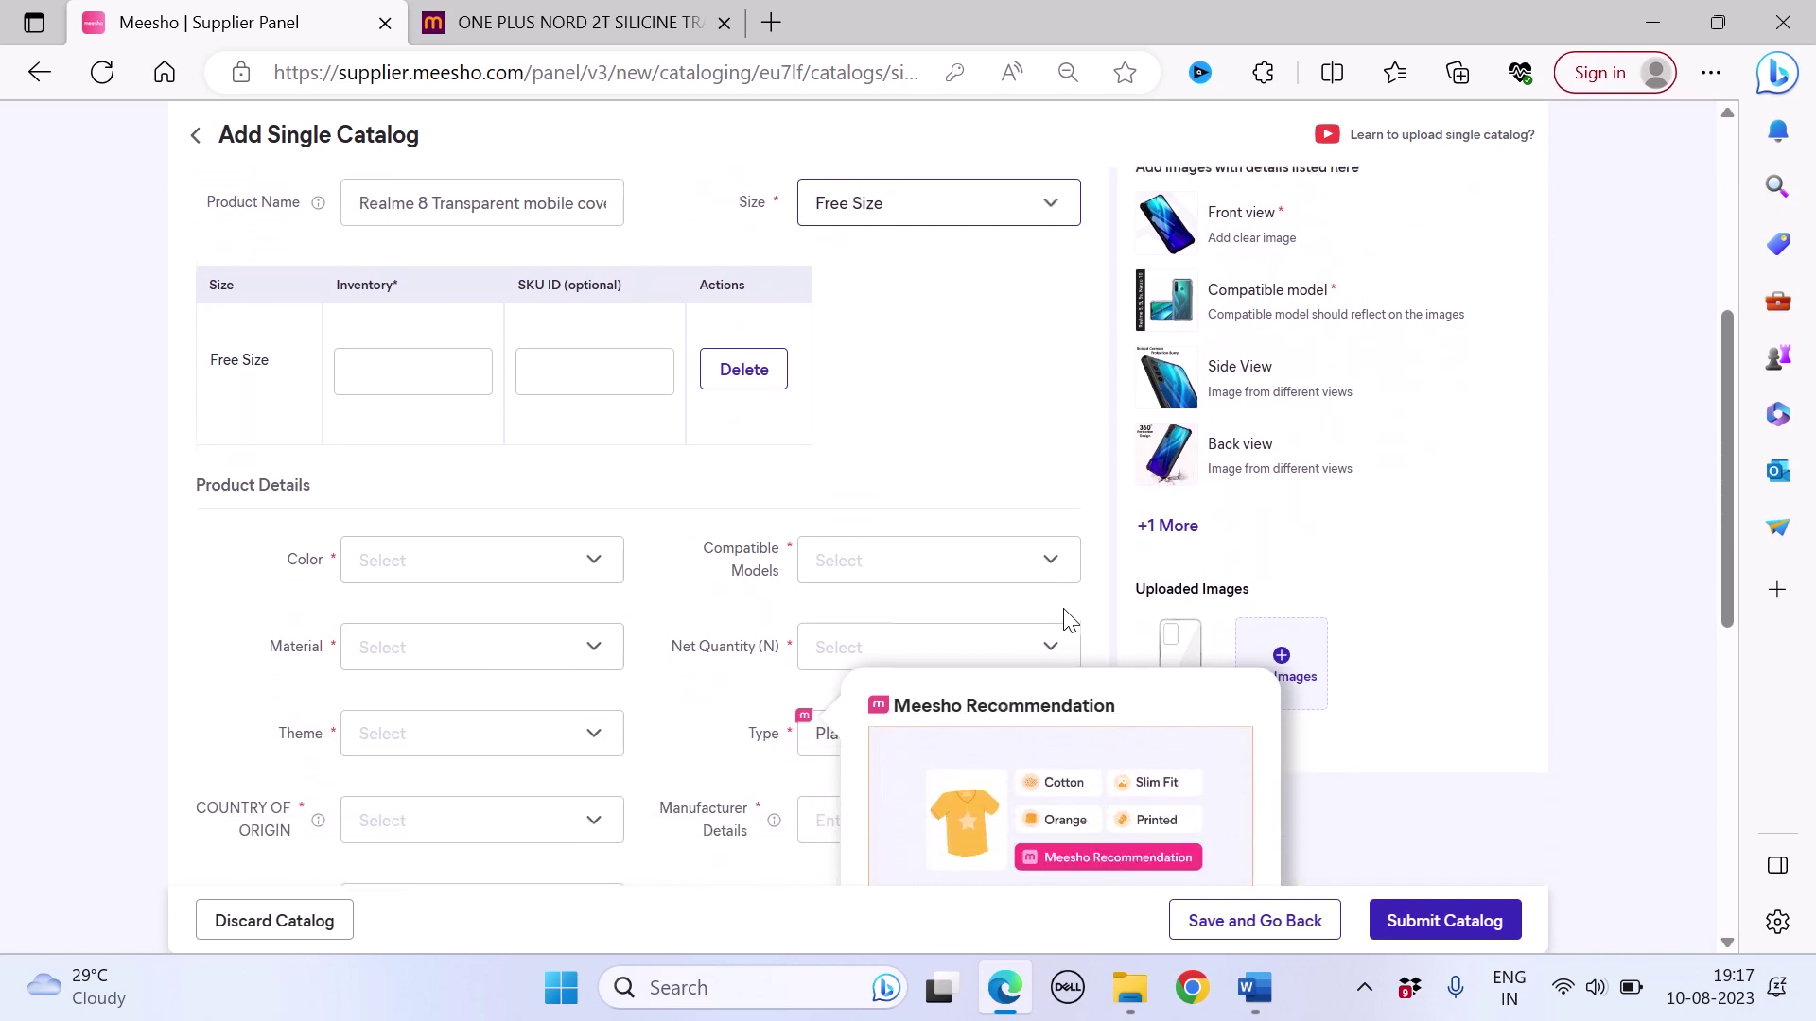
left_click(426, 385)
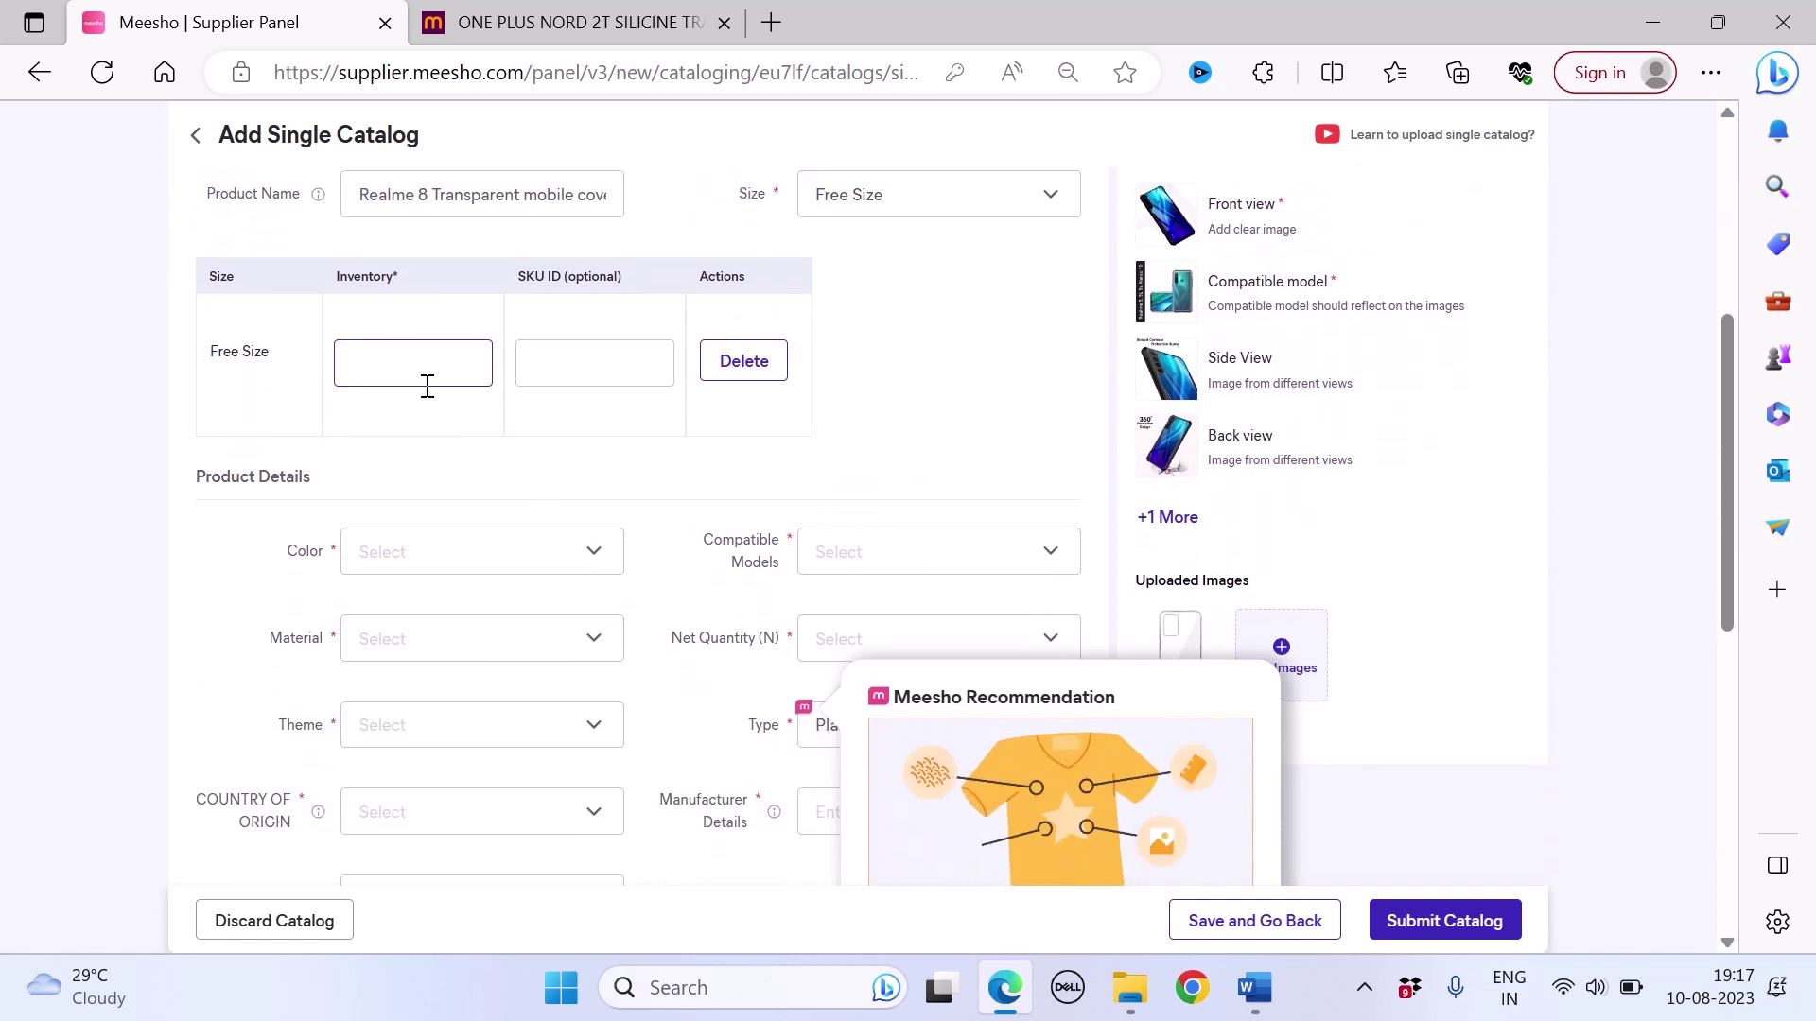
type("100")
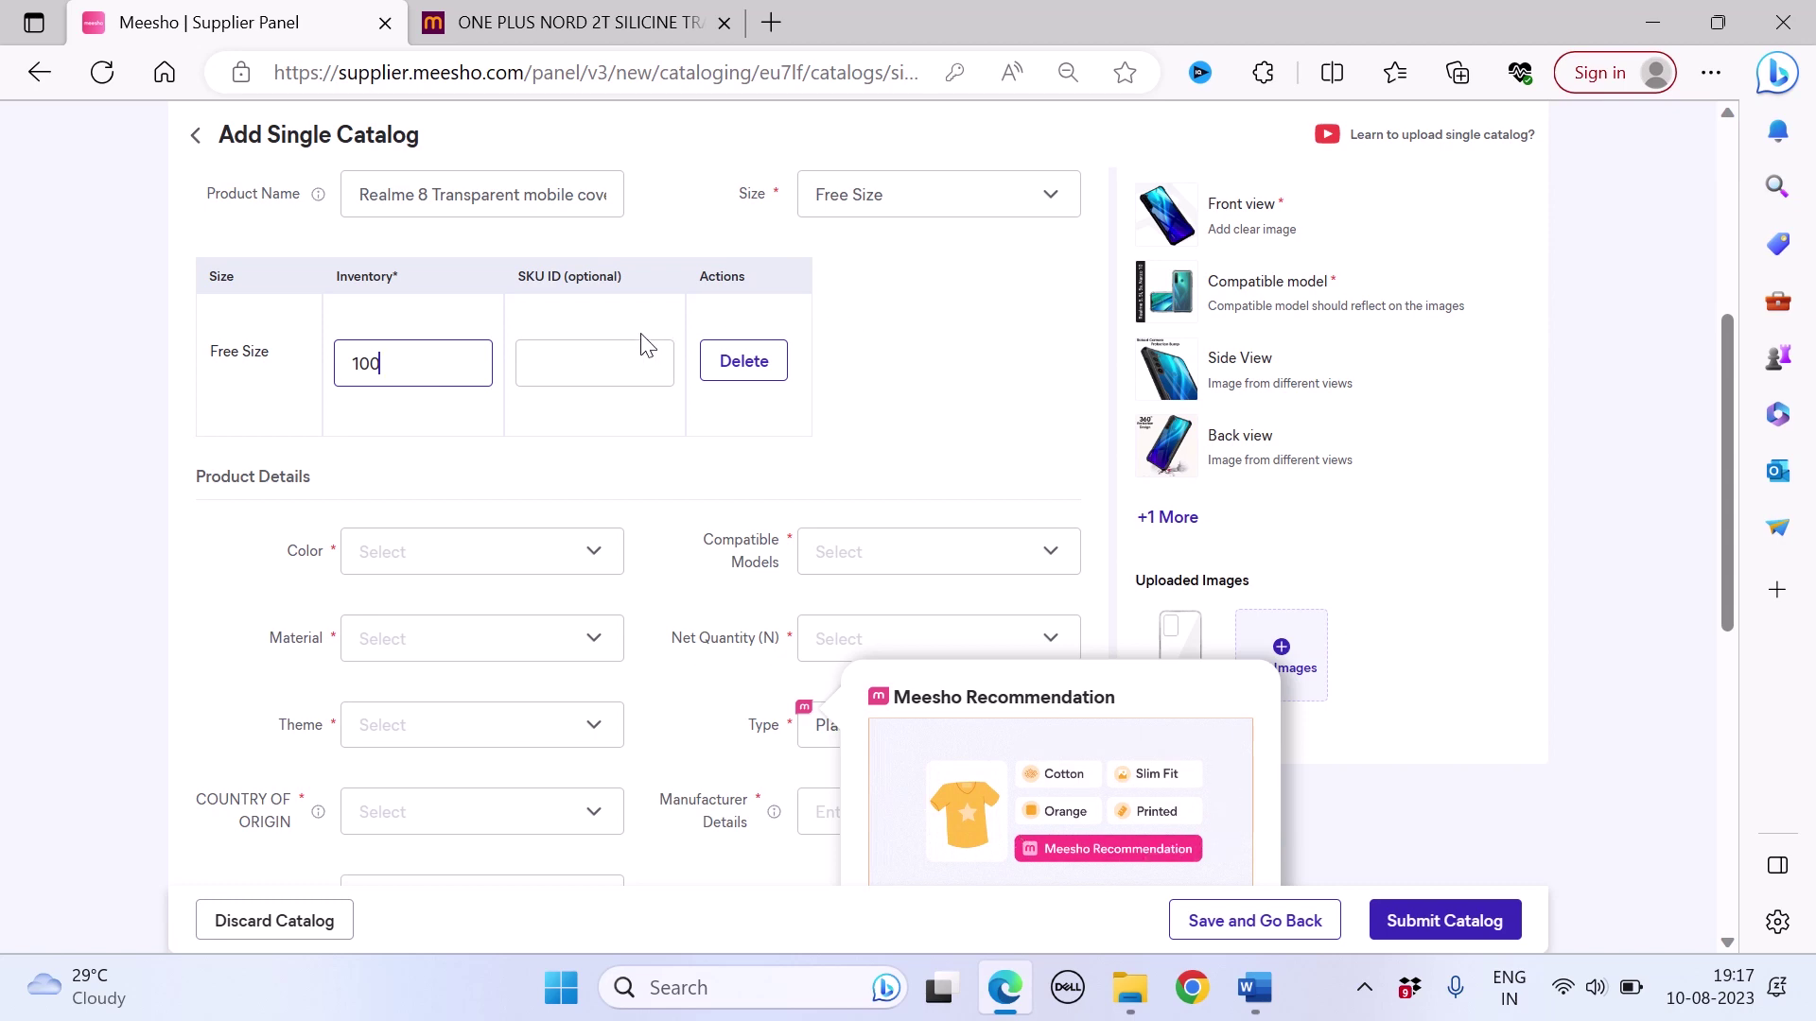
Step: Copy the style code "Realme 8 - can be any" into the SKU ID of the Free Size row
scroll(771, 390, "up", 2)
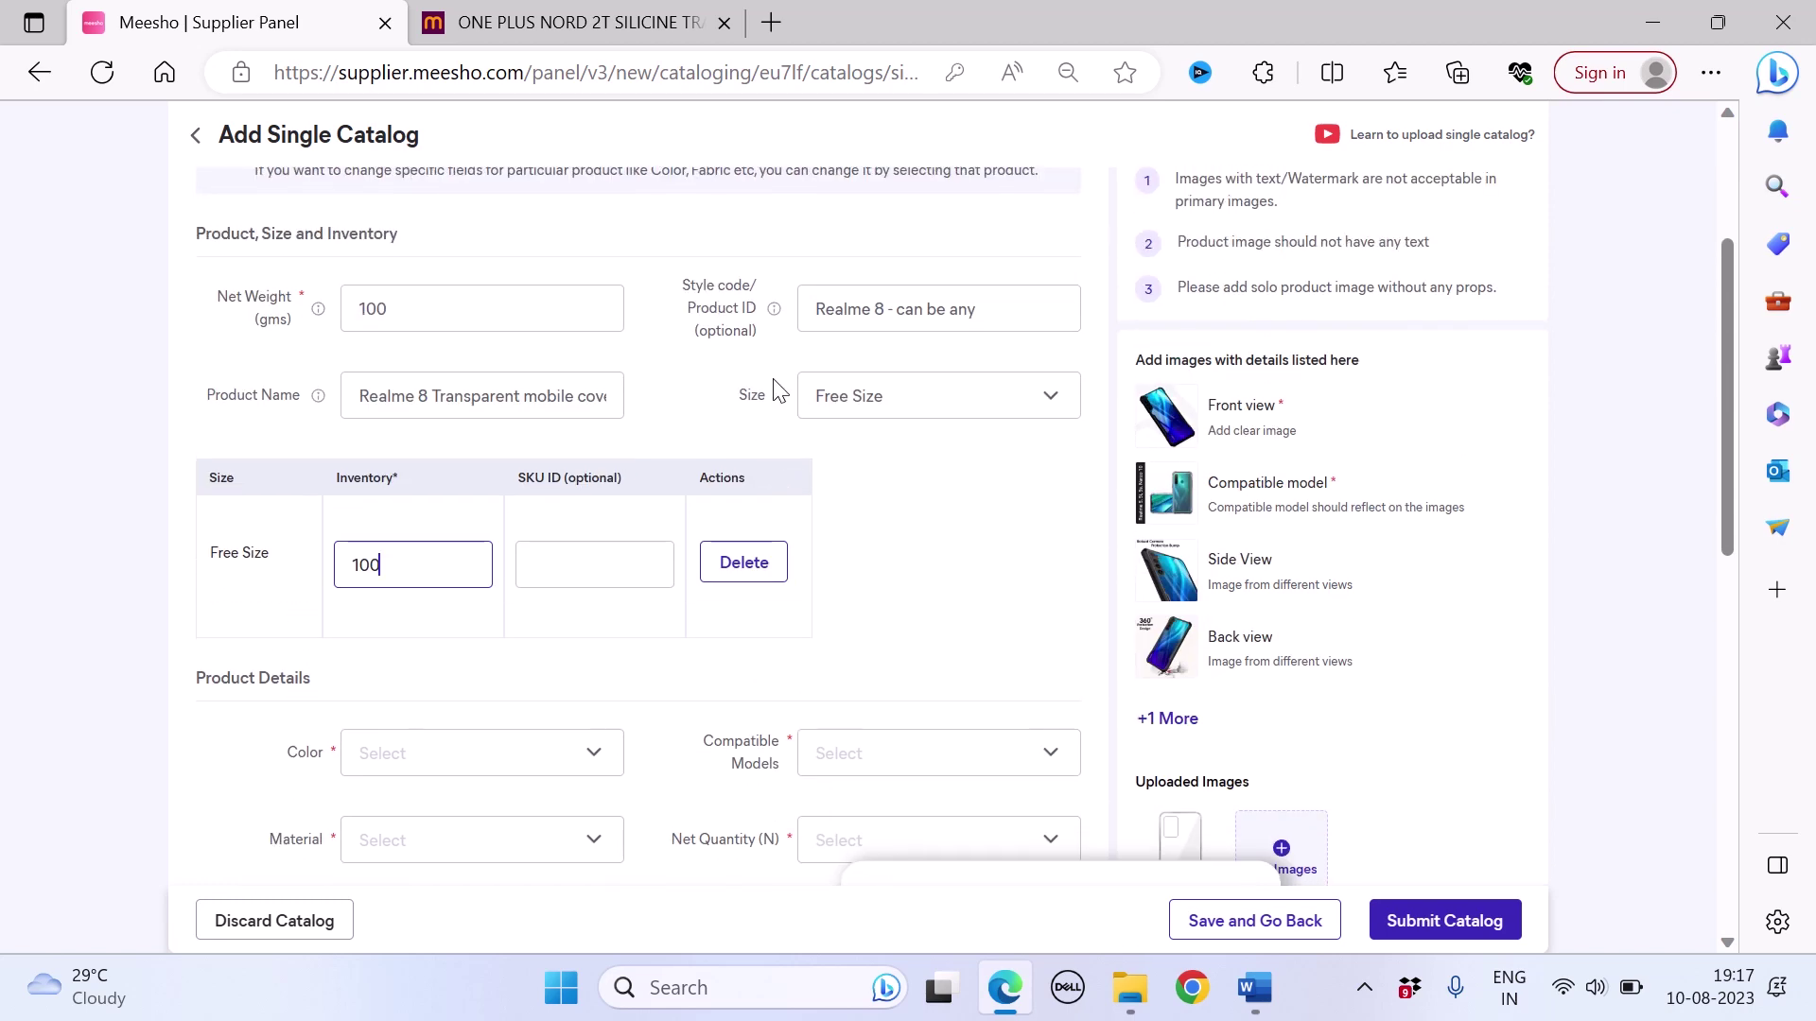
left_click(1009, 307)
key("ctrl+a")
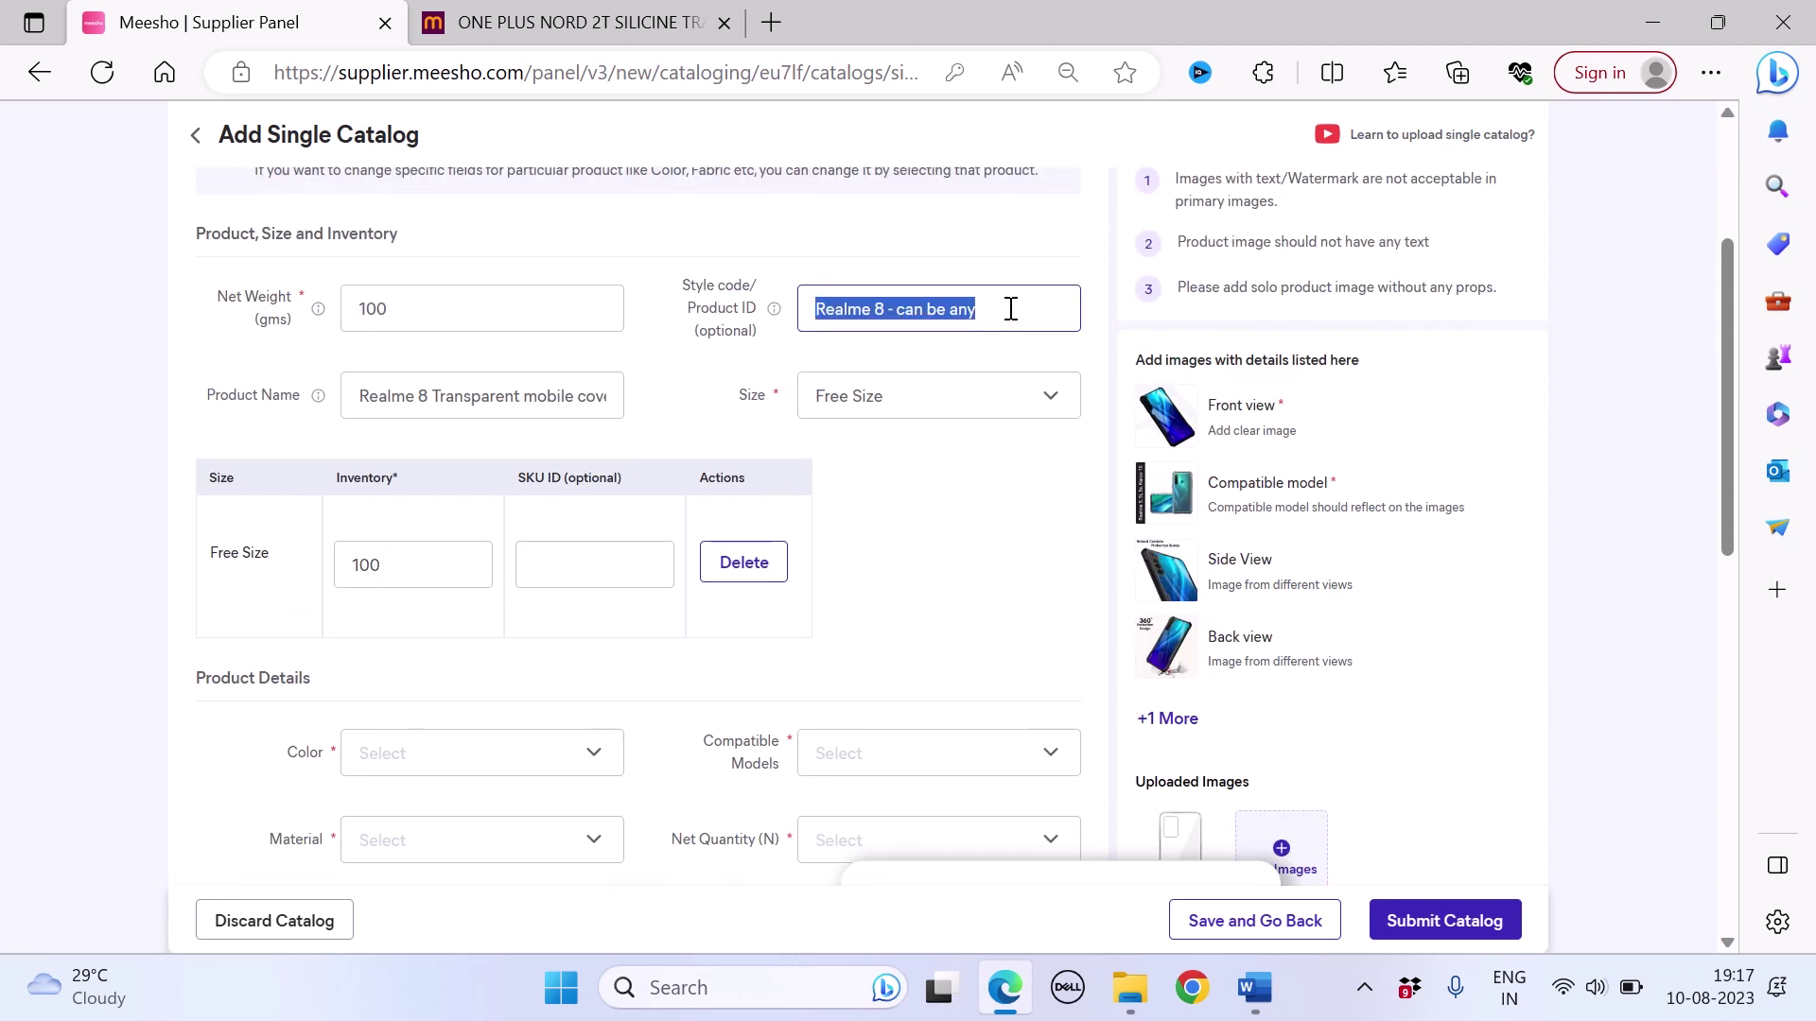
key("ctrl+c")
left_click(605, 558)
key("ctrl+v")
left_click(1003, 580)
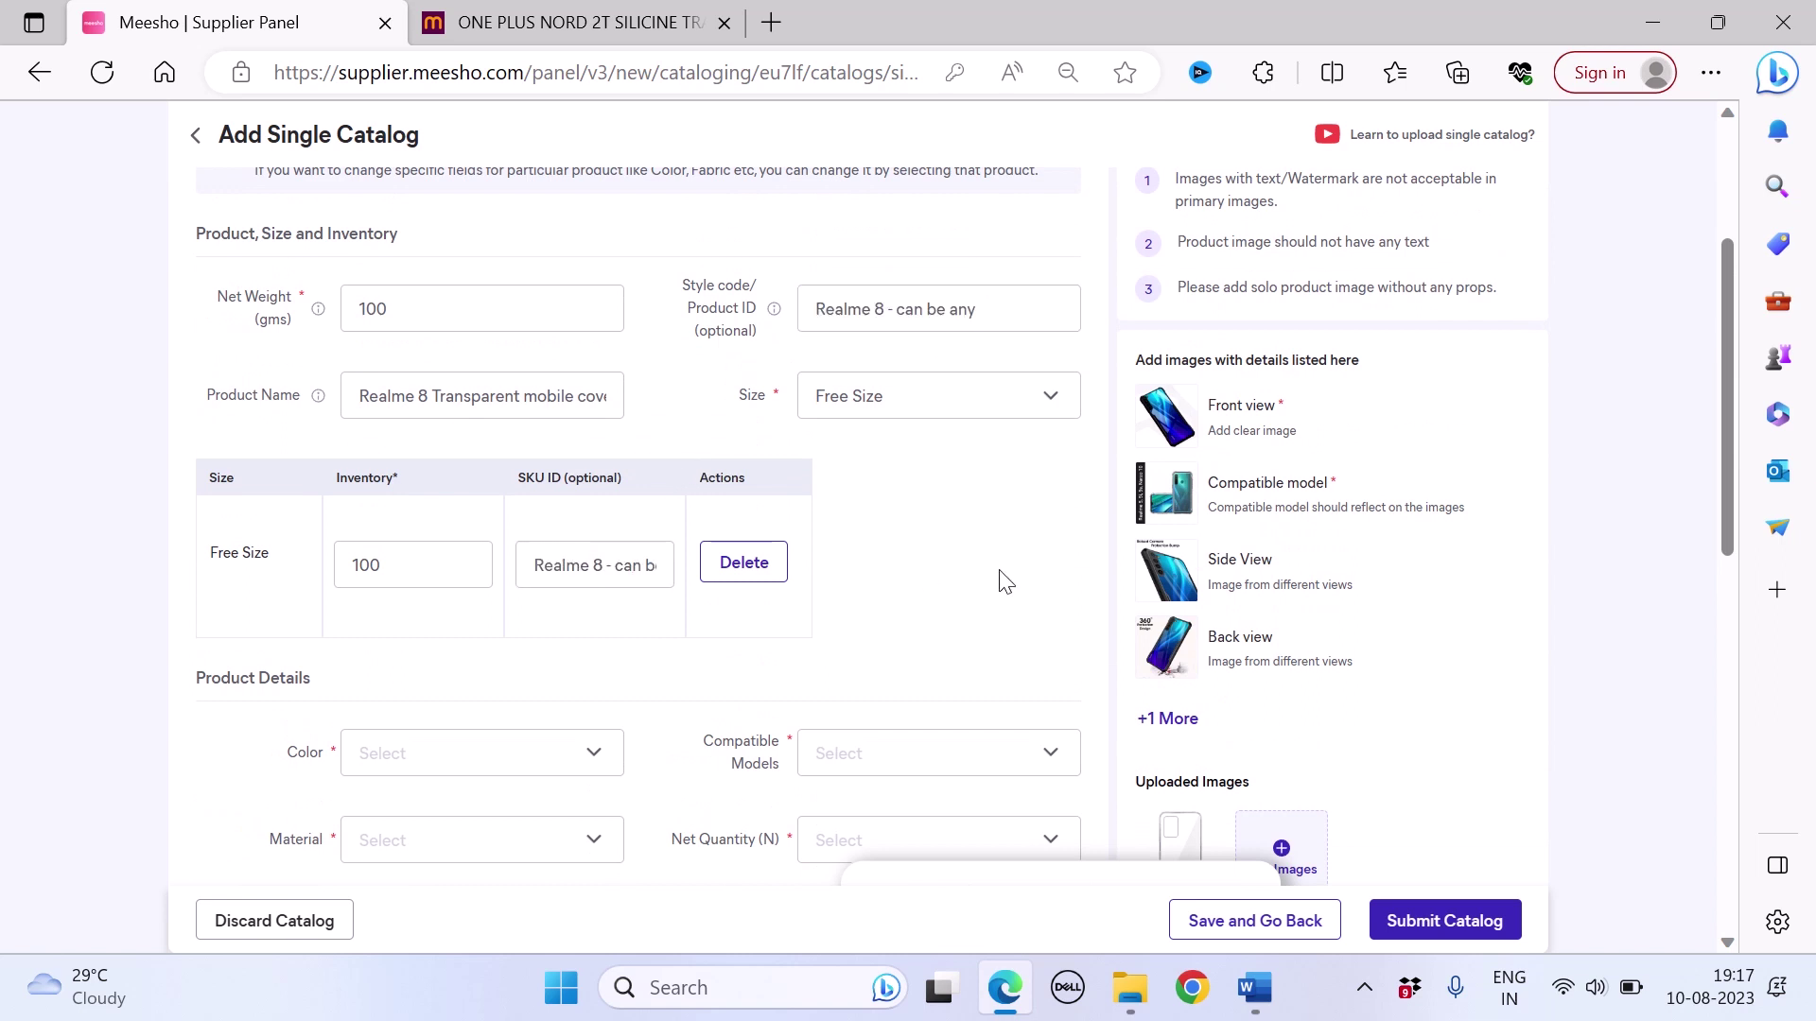
Step: Set the product's color to Transparent in the product details
scroll(1003, 579, "down", 4)
left_click(583, 337)
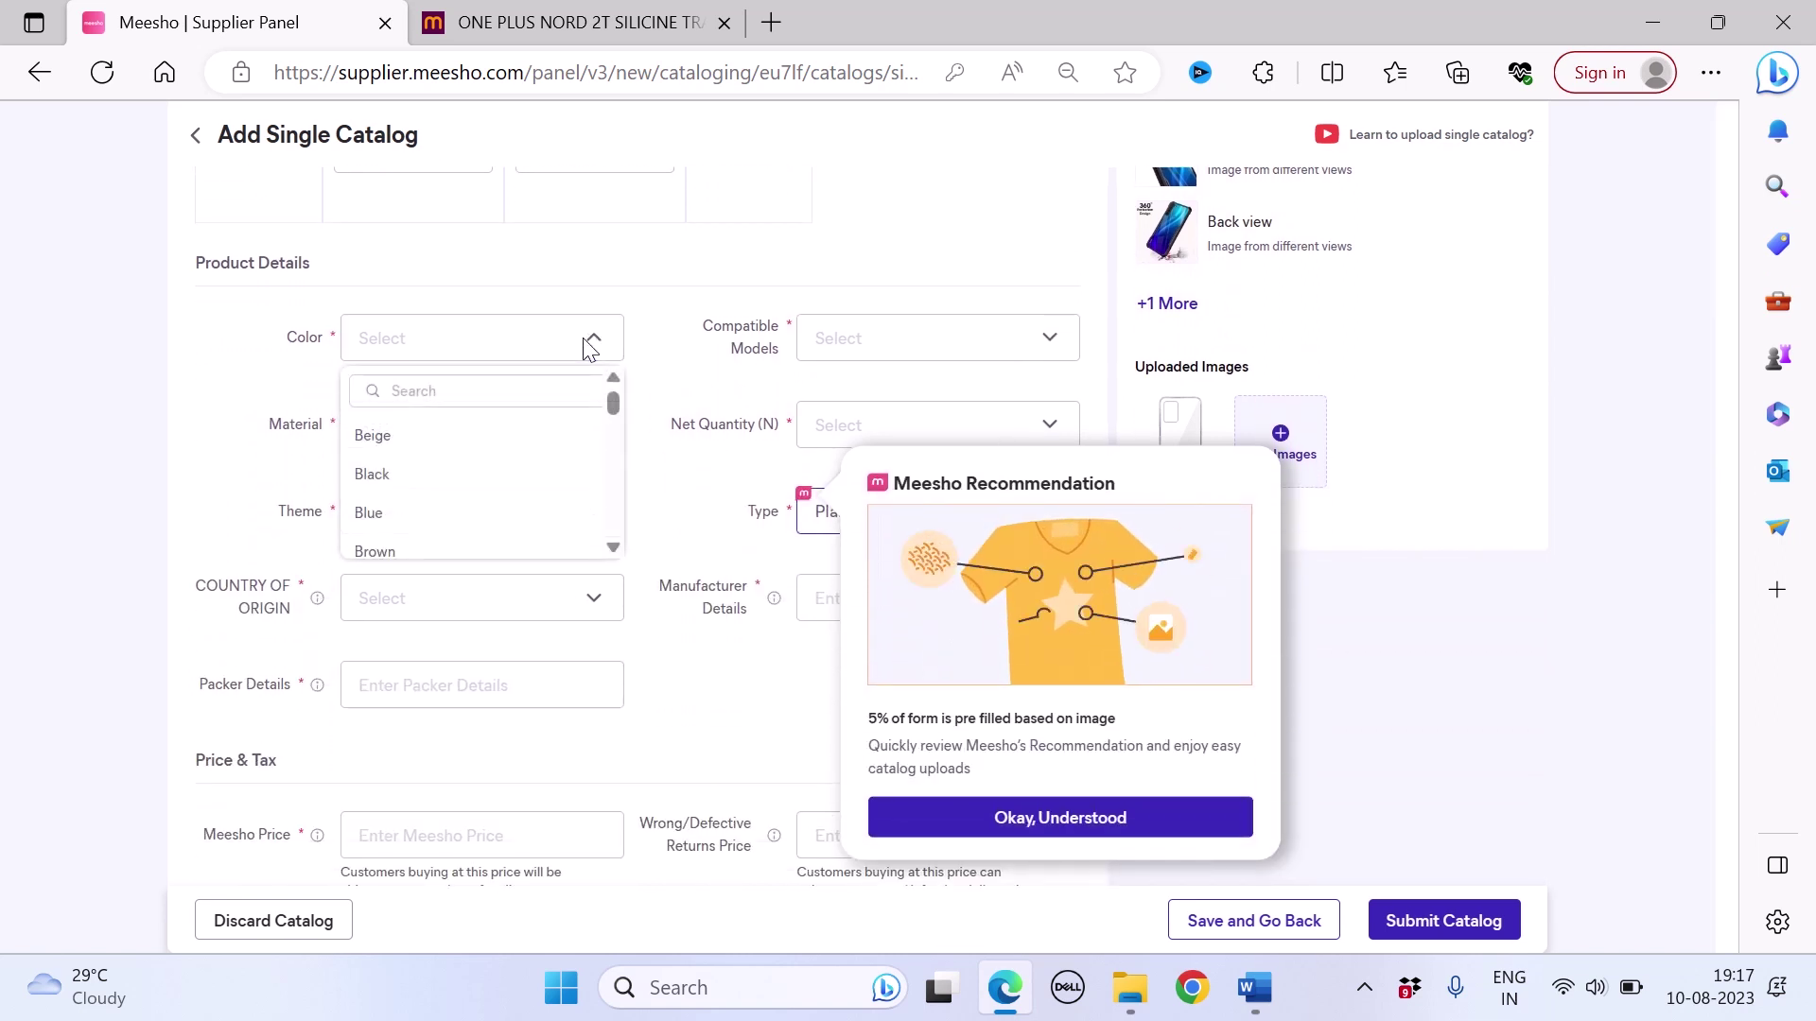
left_click(515, 392)
type("tr")
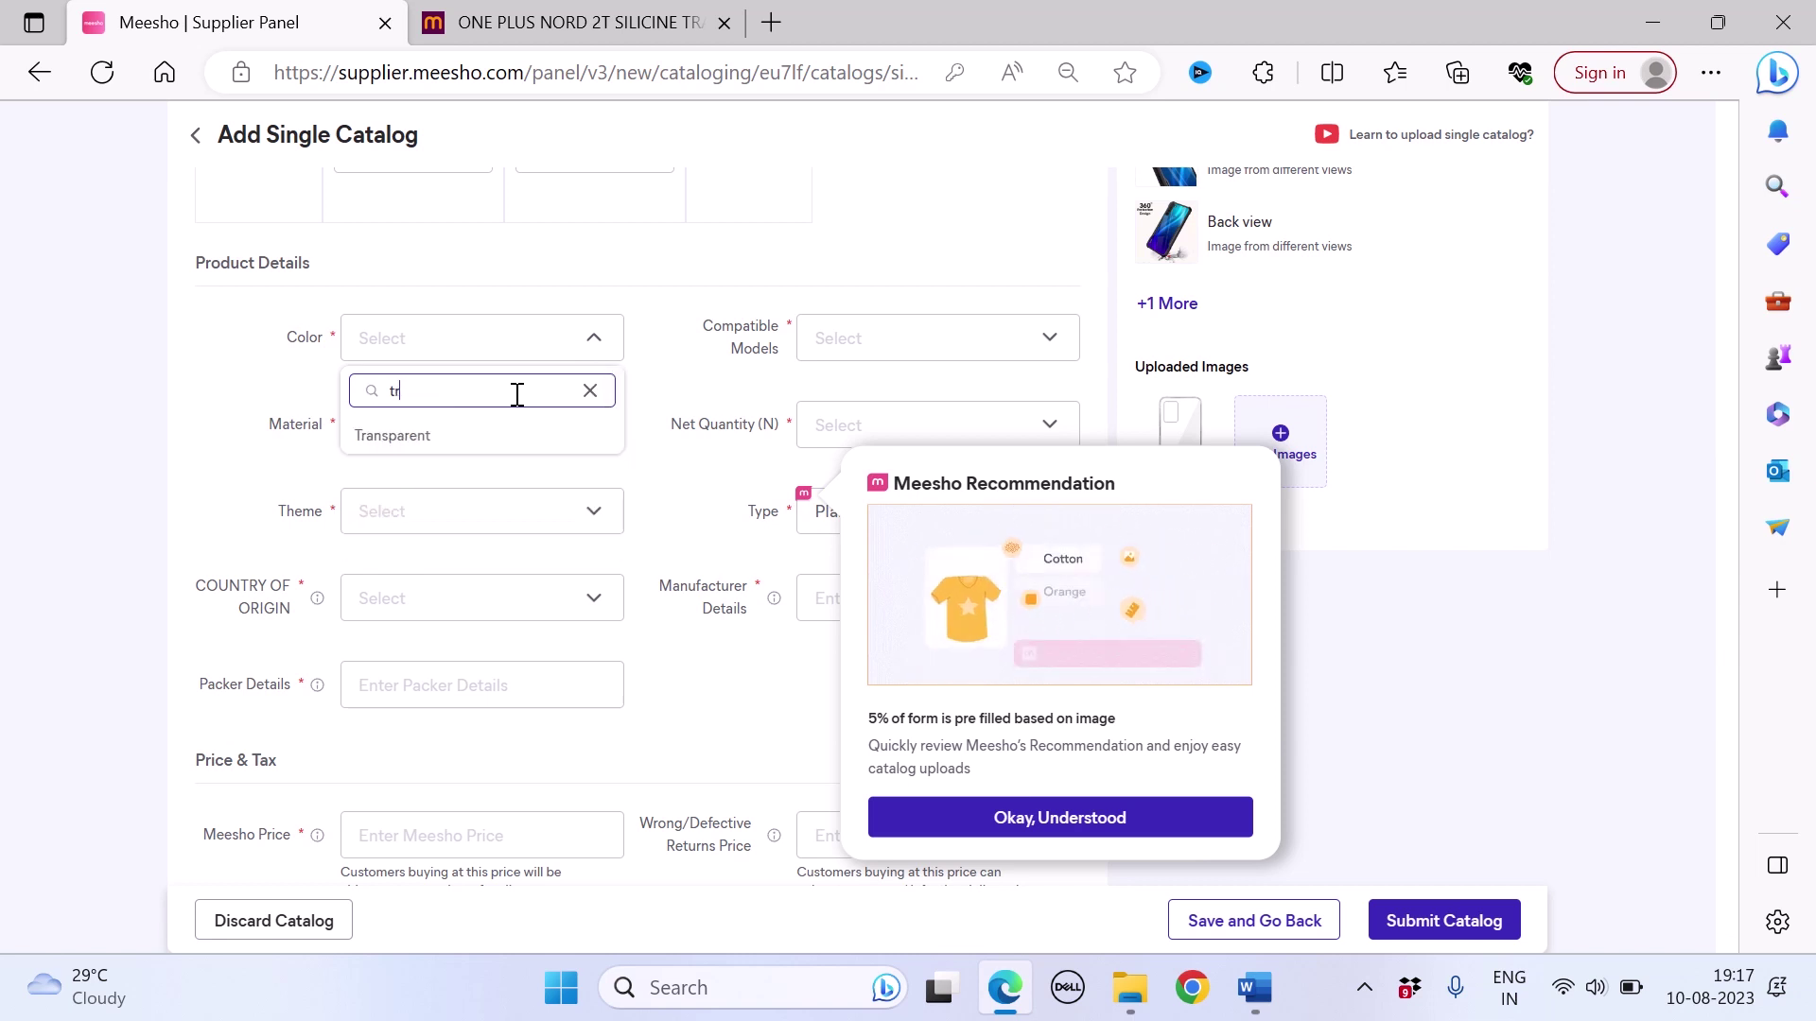
left_click(486, 438)
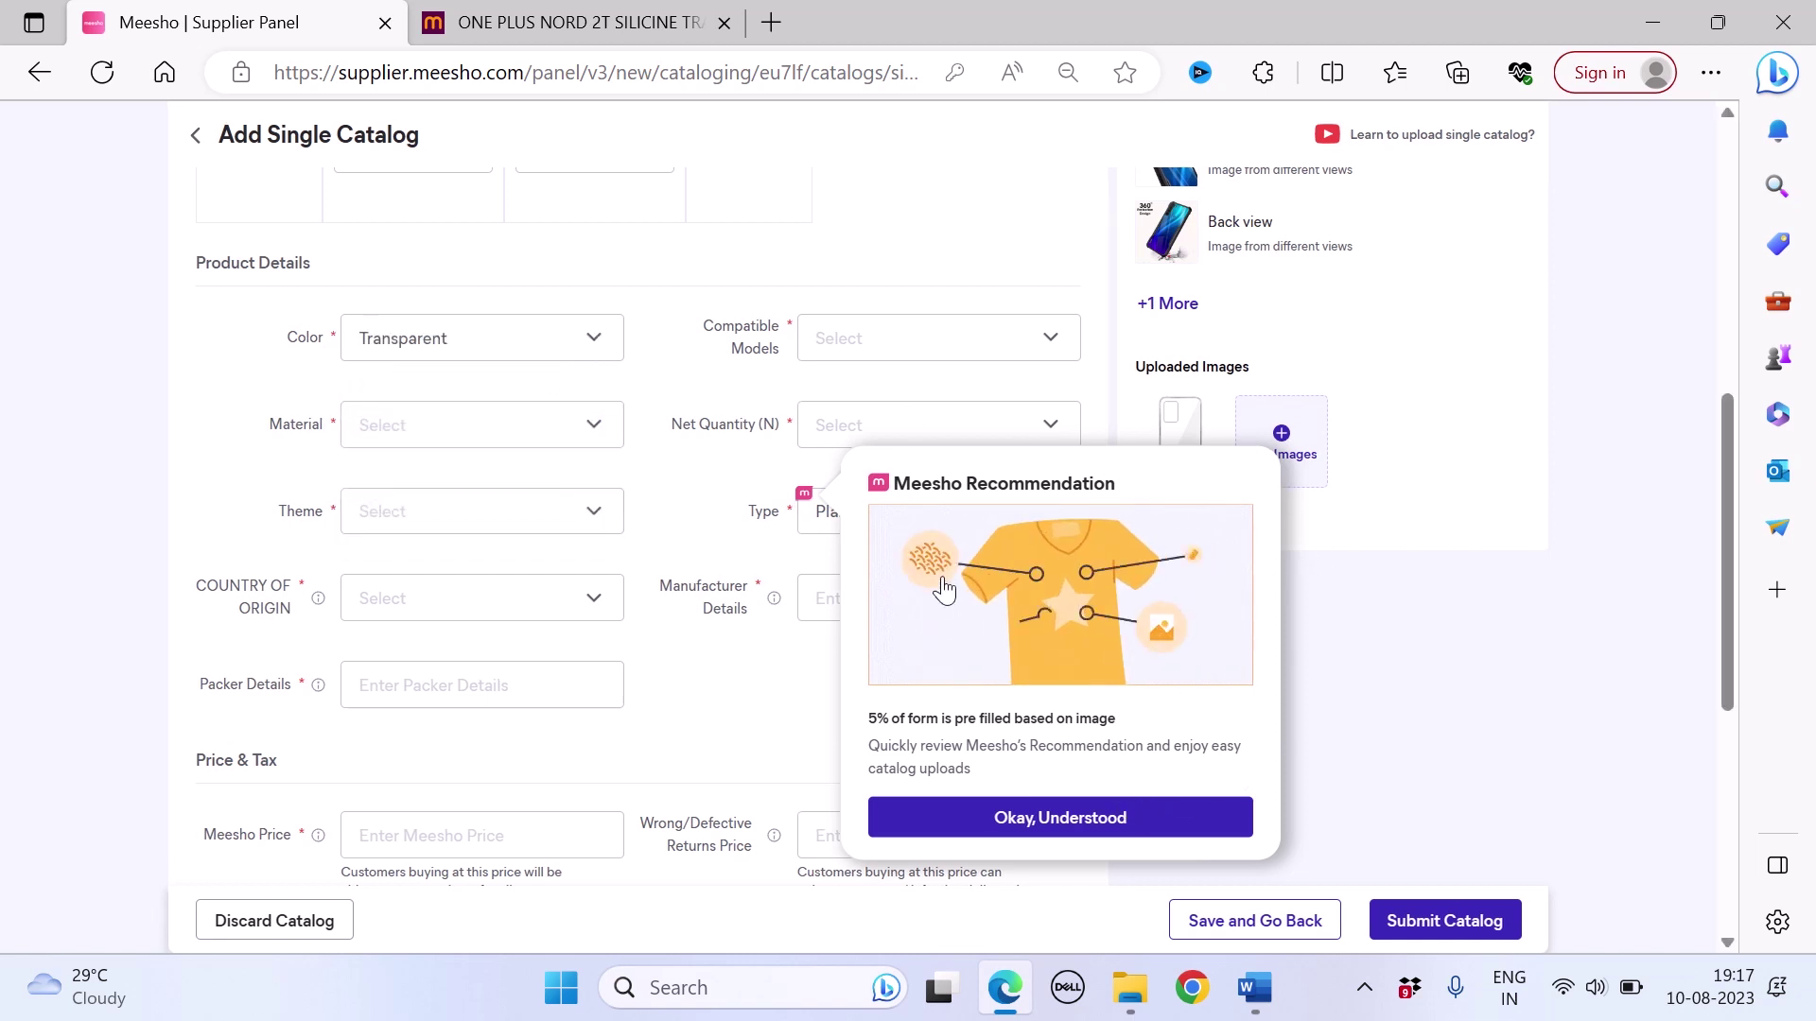
Step: Dismiss the Meesho recommendation notice and set the compatible model to Realme 8 4G
left_click(965, 819)
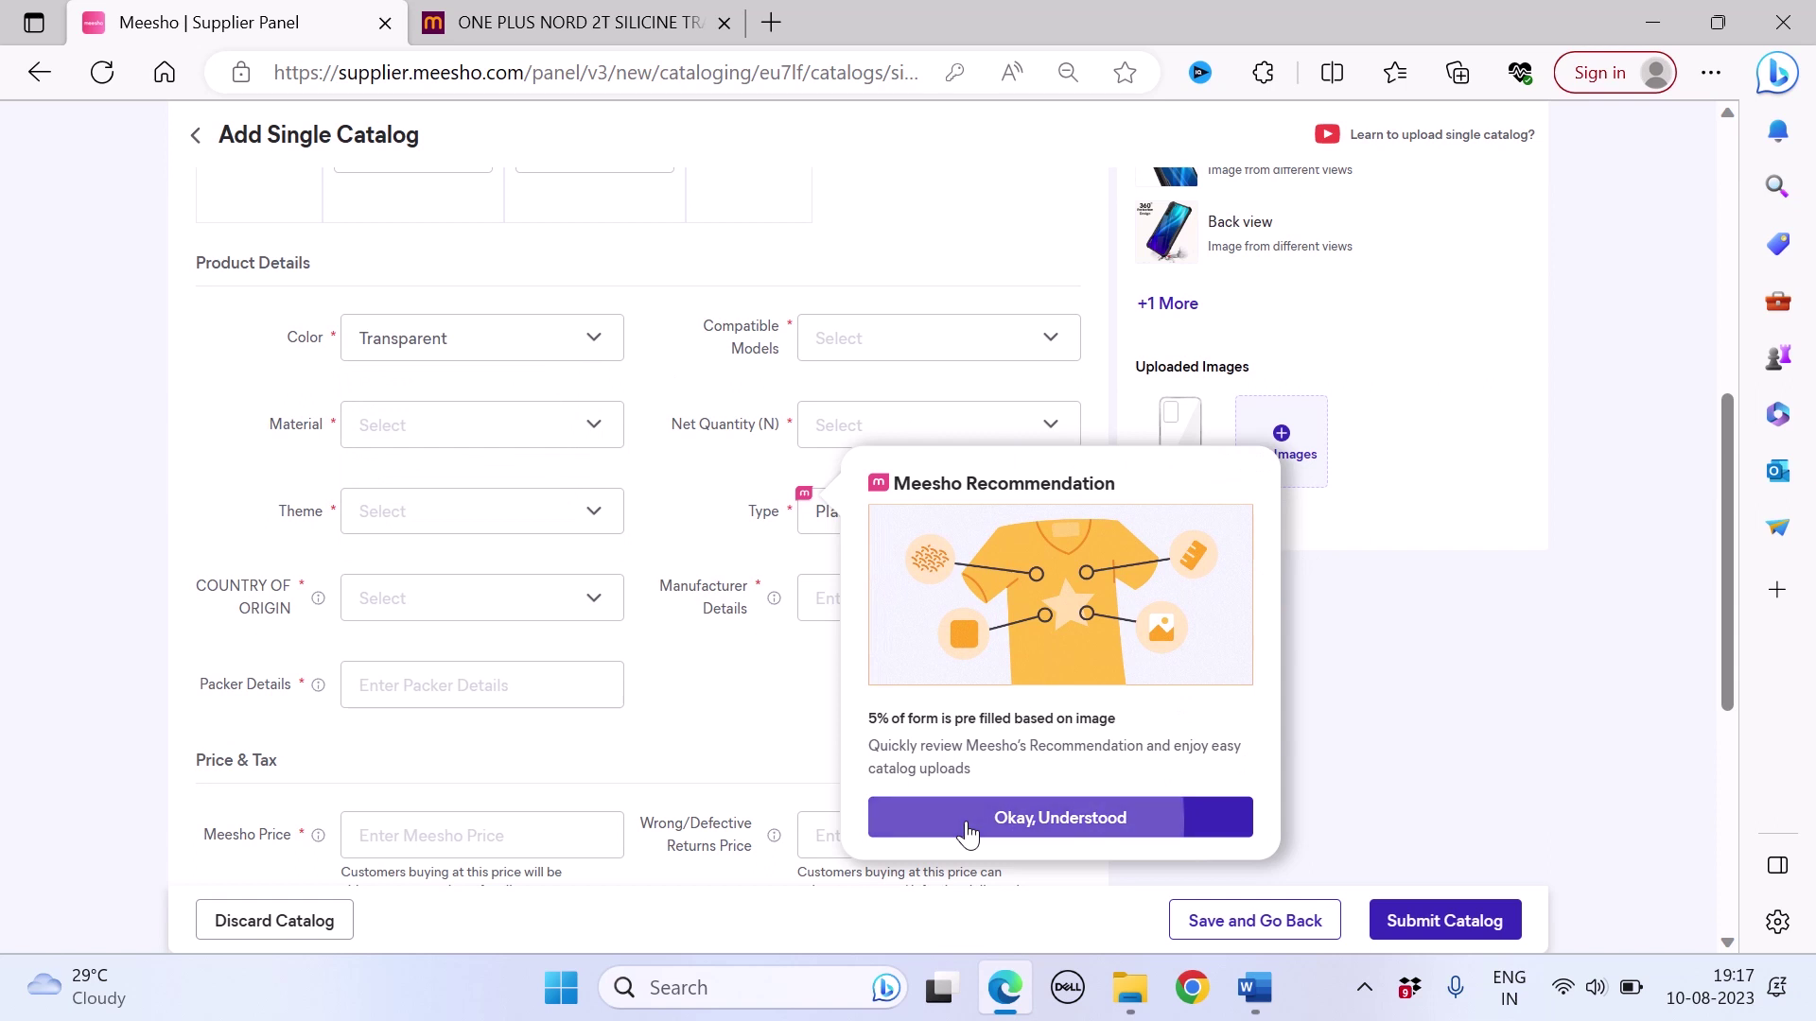
left_click(933, 337)
type("realme")
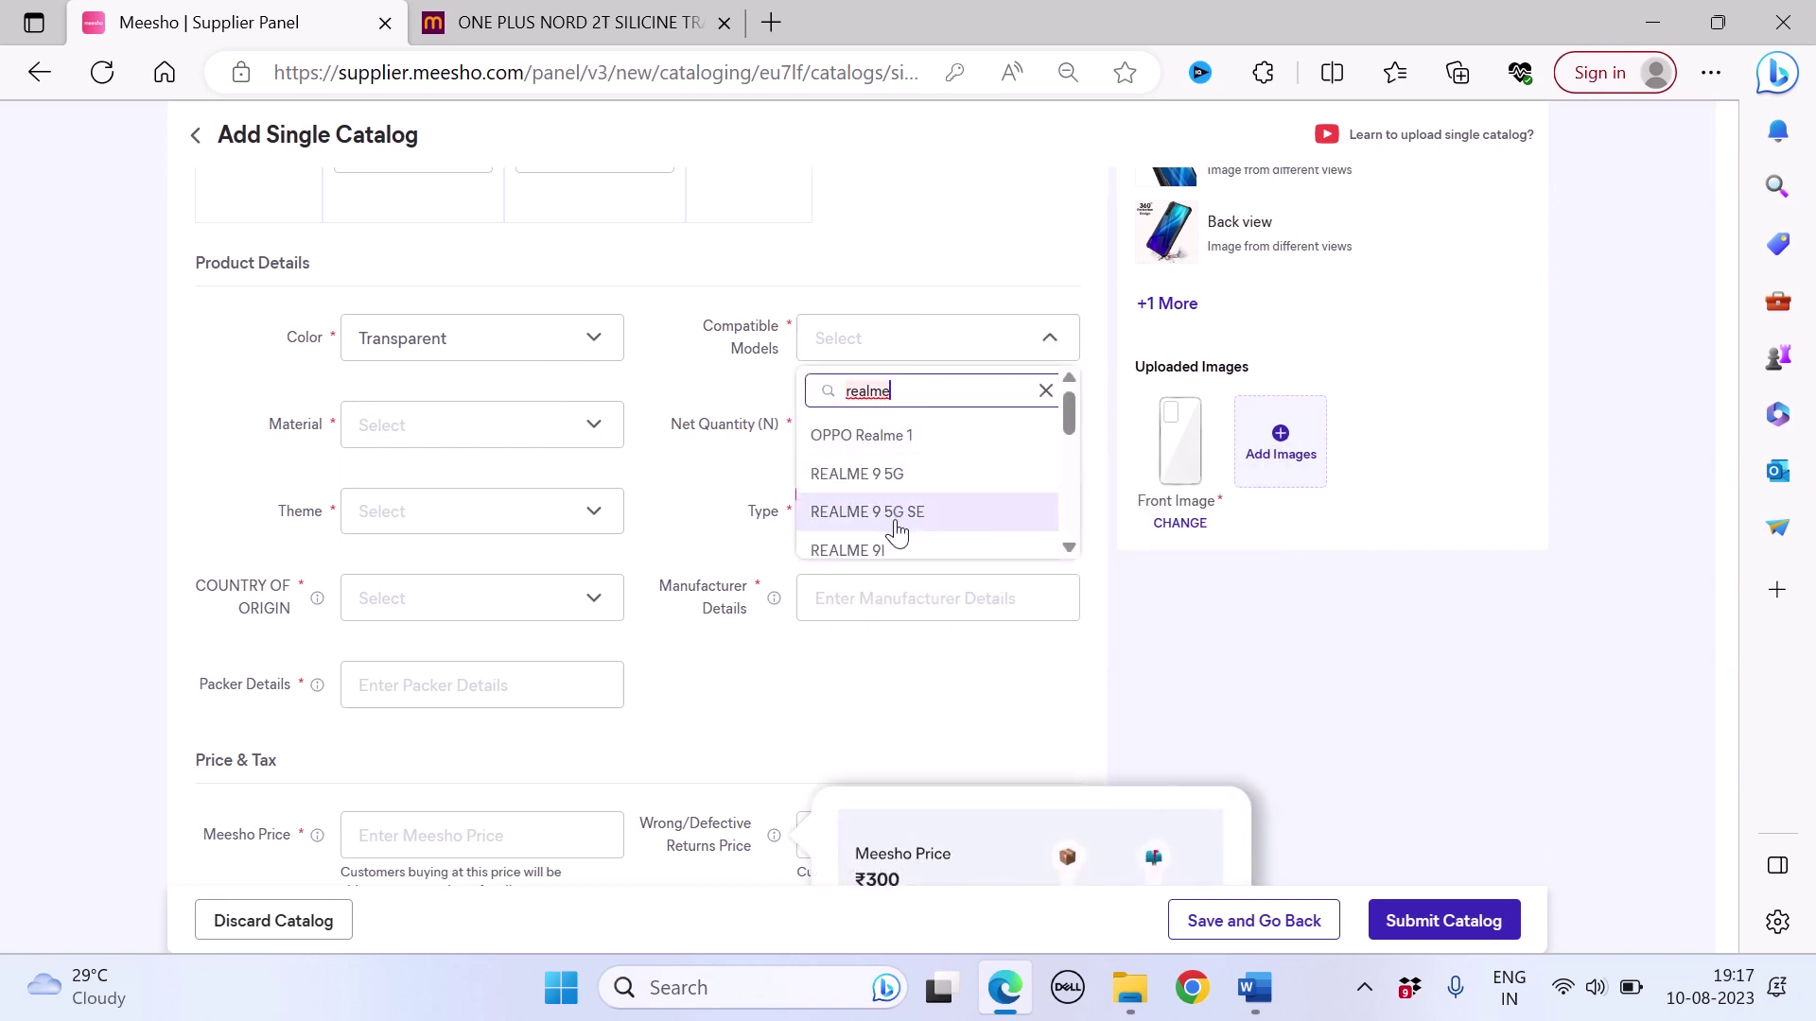
scroll(908, 539, "down", 5)
scroll(897, 532, "down", 5)
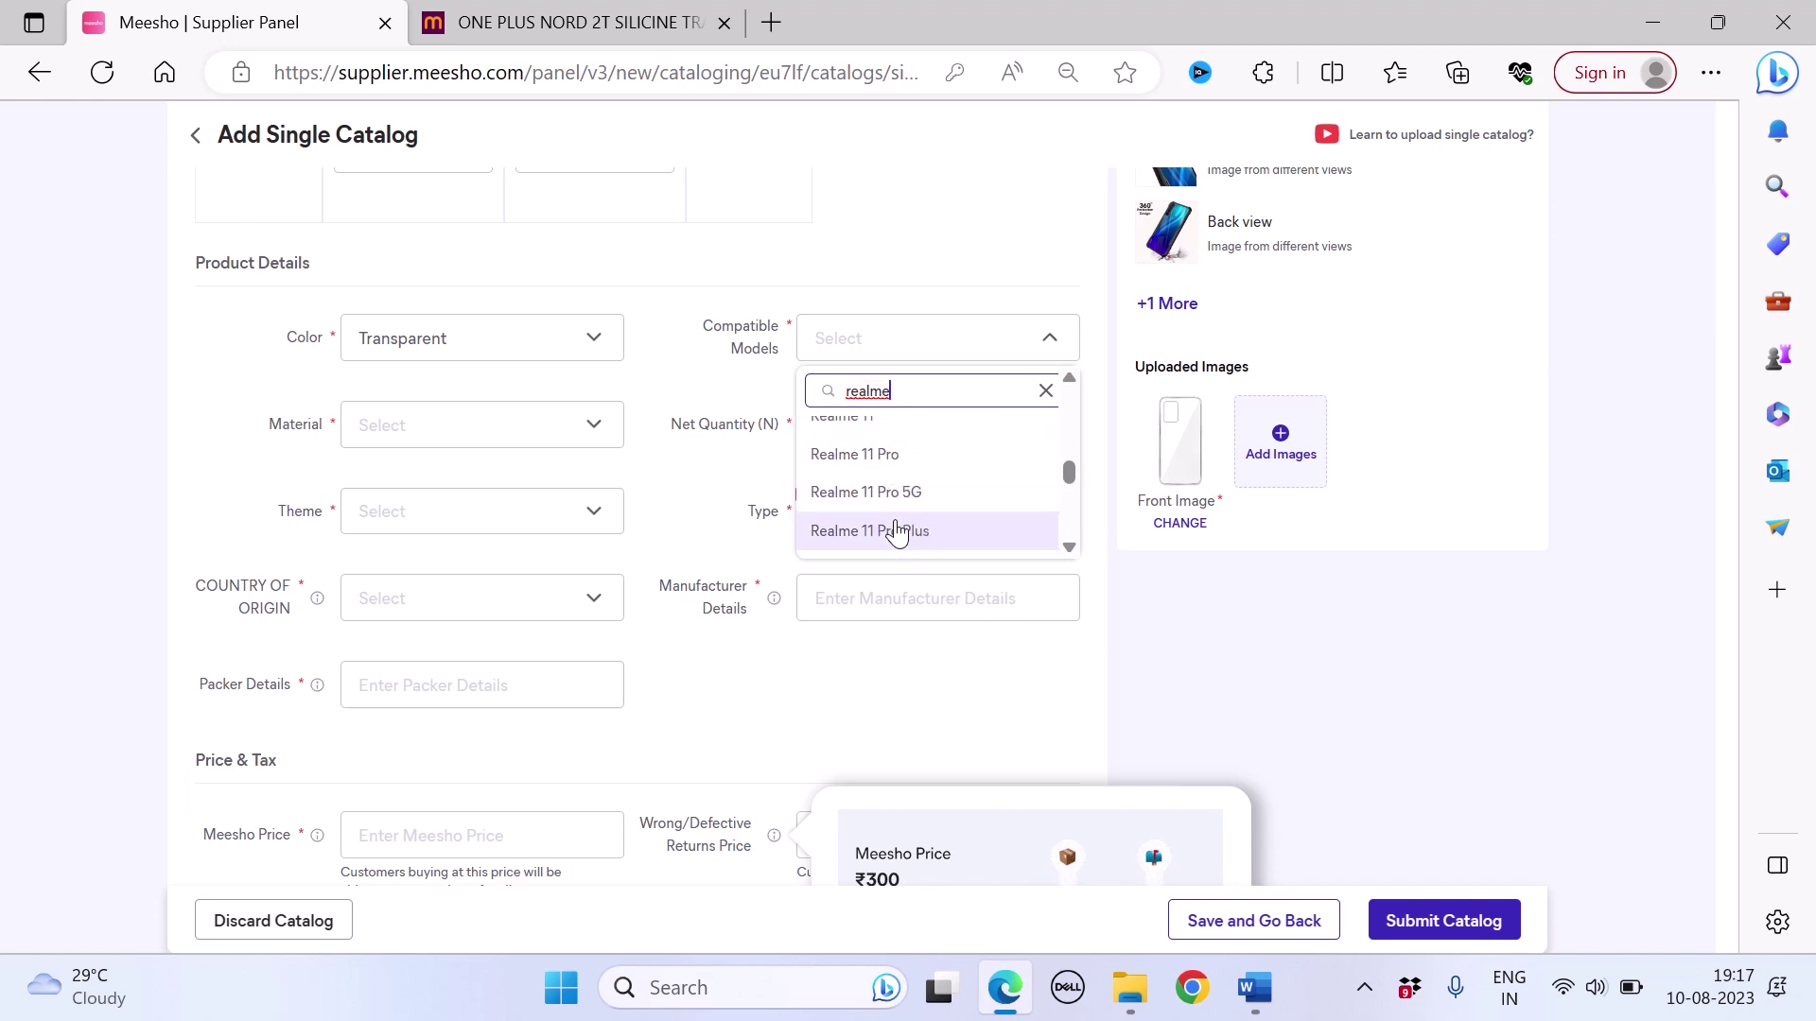
scroll(897, 531, "down", 4)
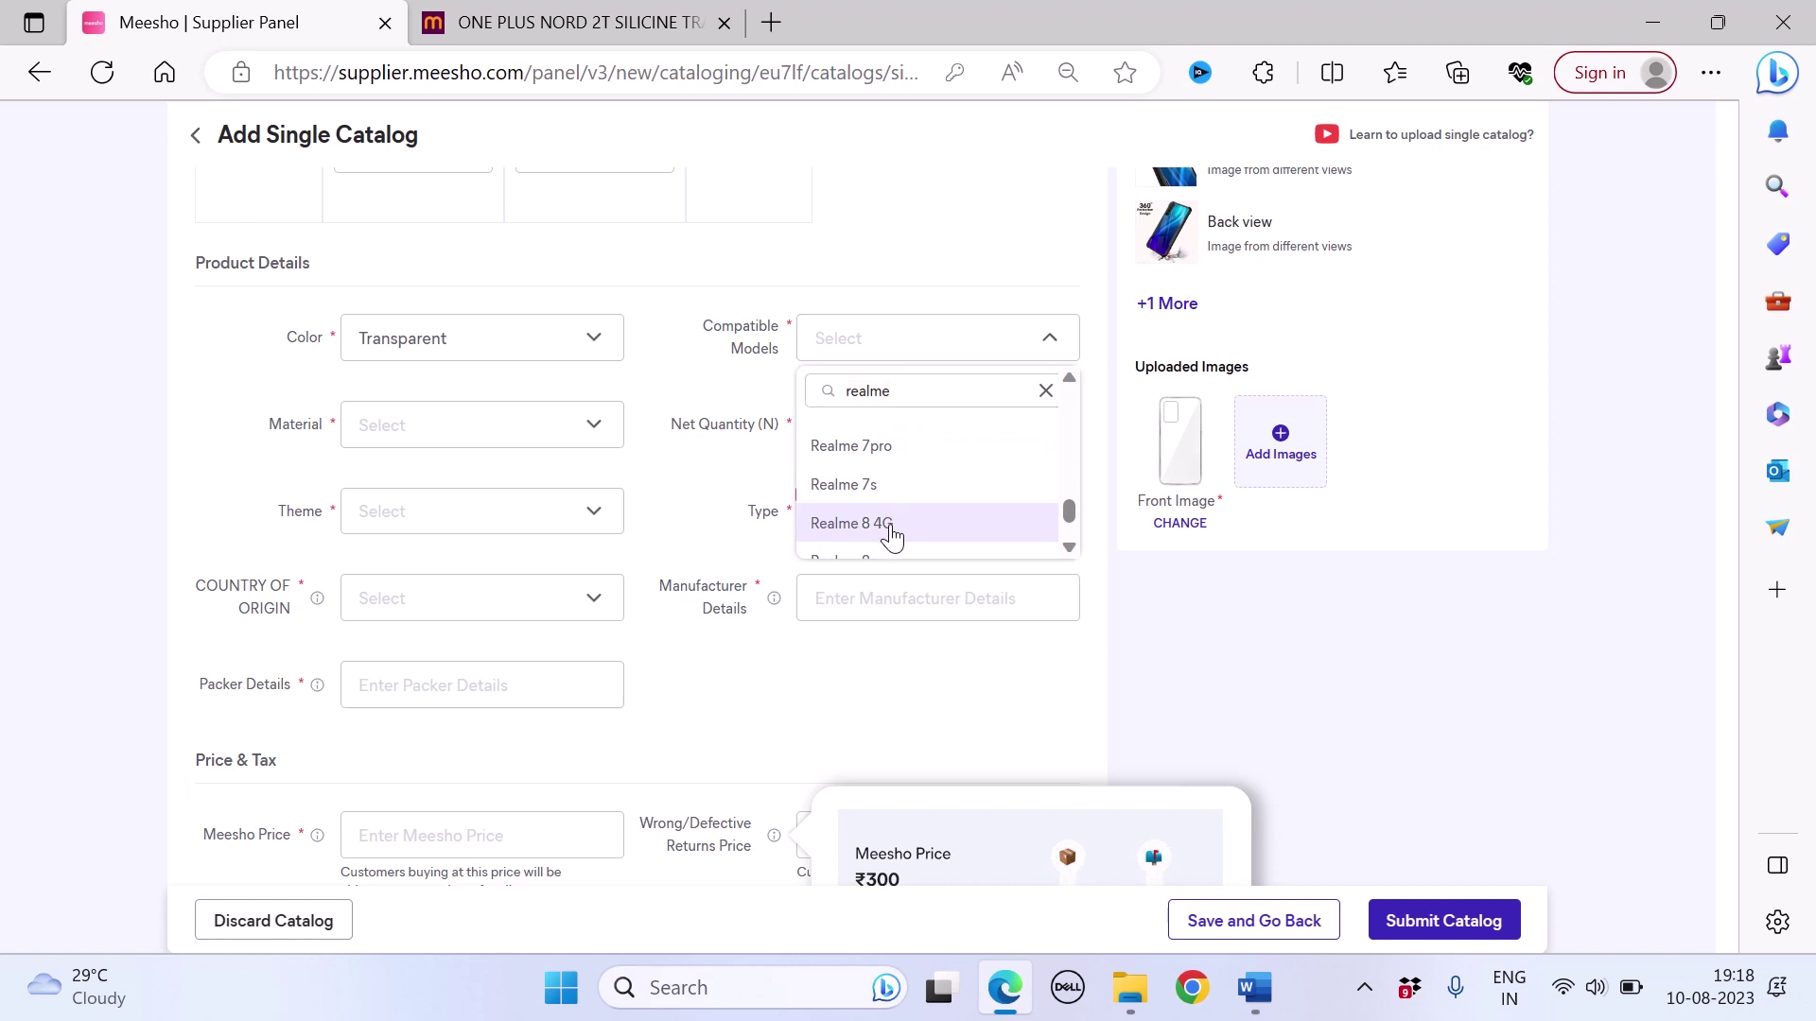
left_click(889, 523)
Step: Set the product's material to Silicon and its net quantity to 1
left_click(459, 430)
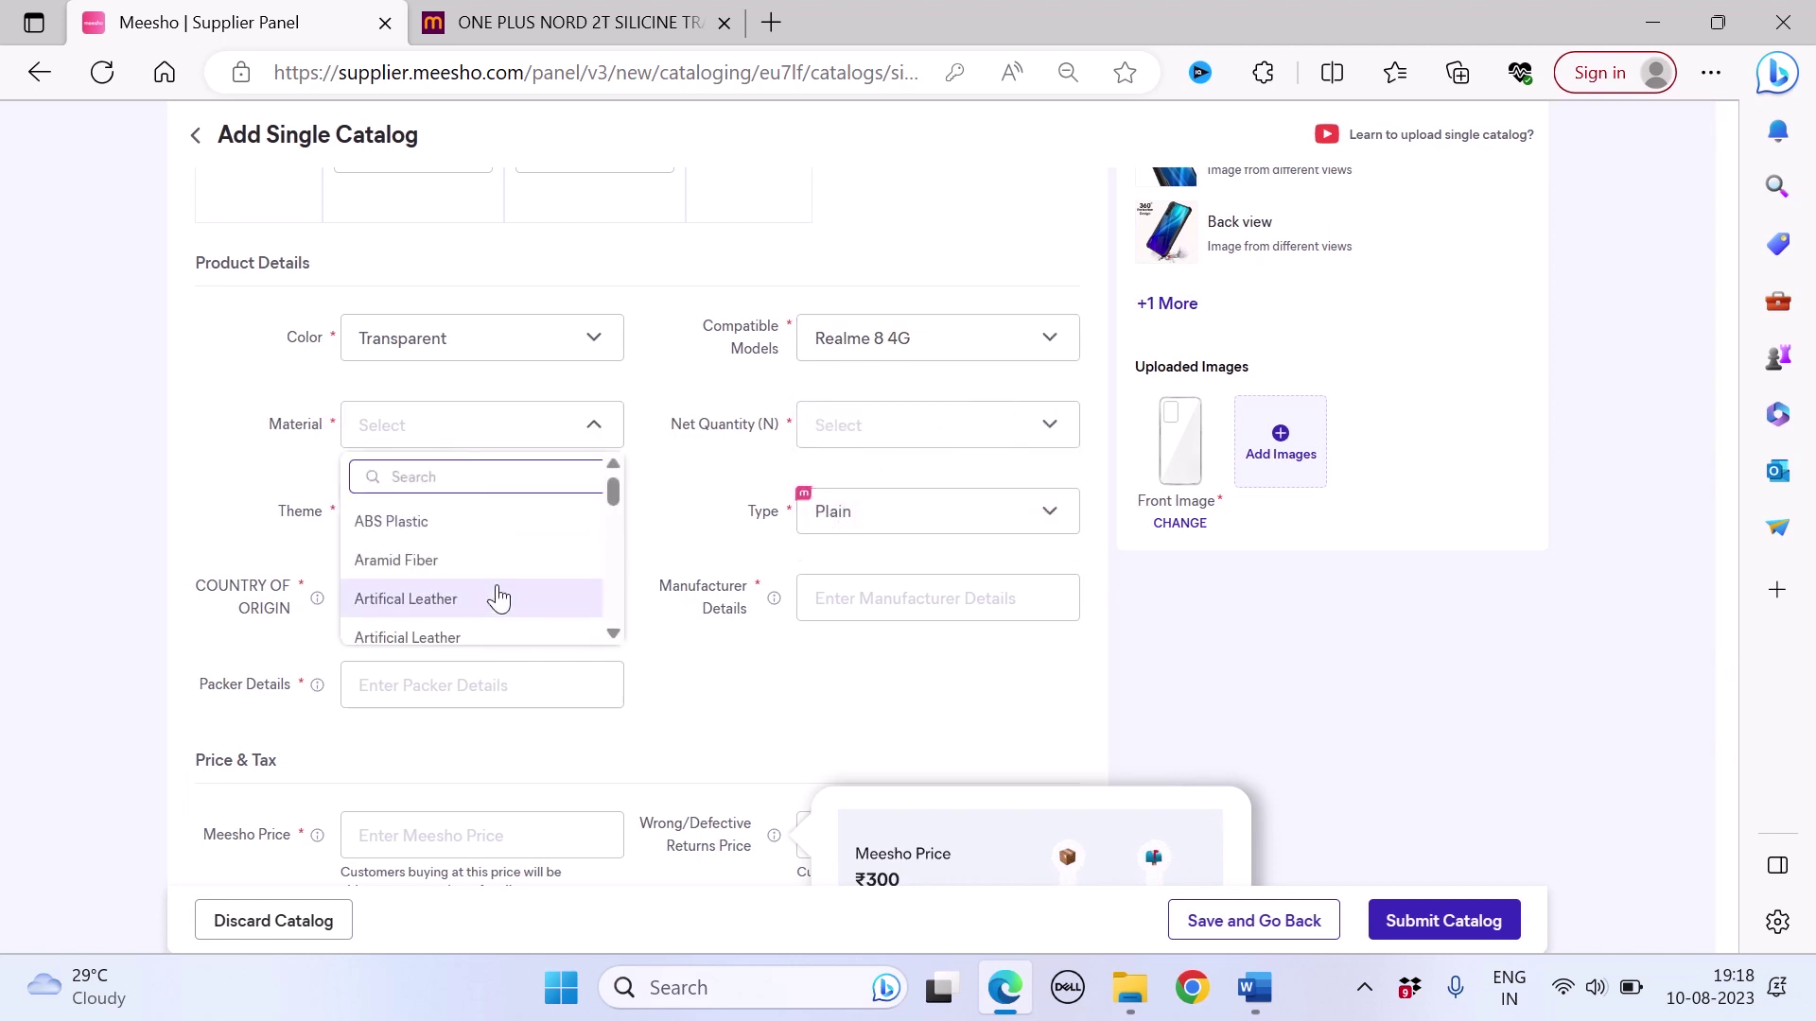
scroll(496, 596, "down", 5)
scroll(499, 596, "down", 4)
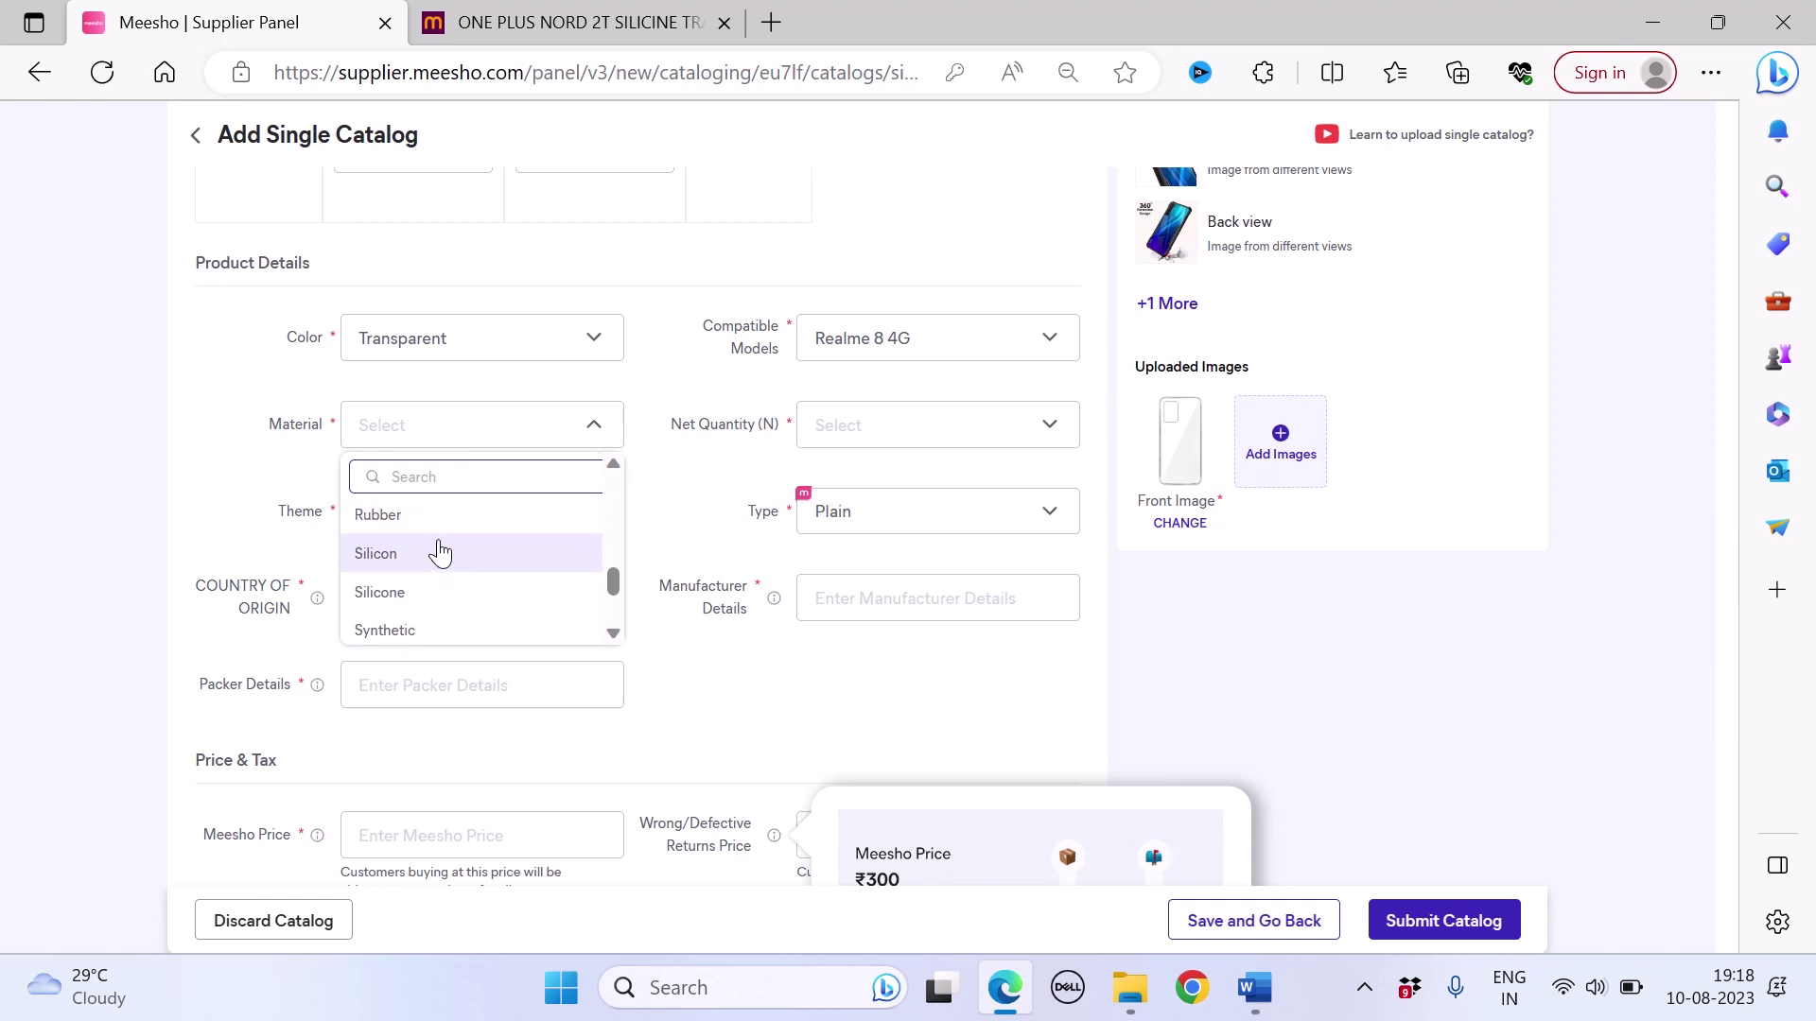
left_click(430, 560)
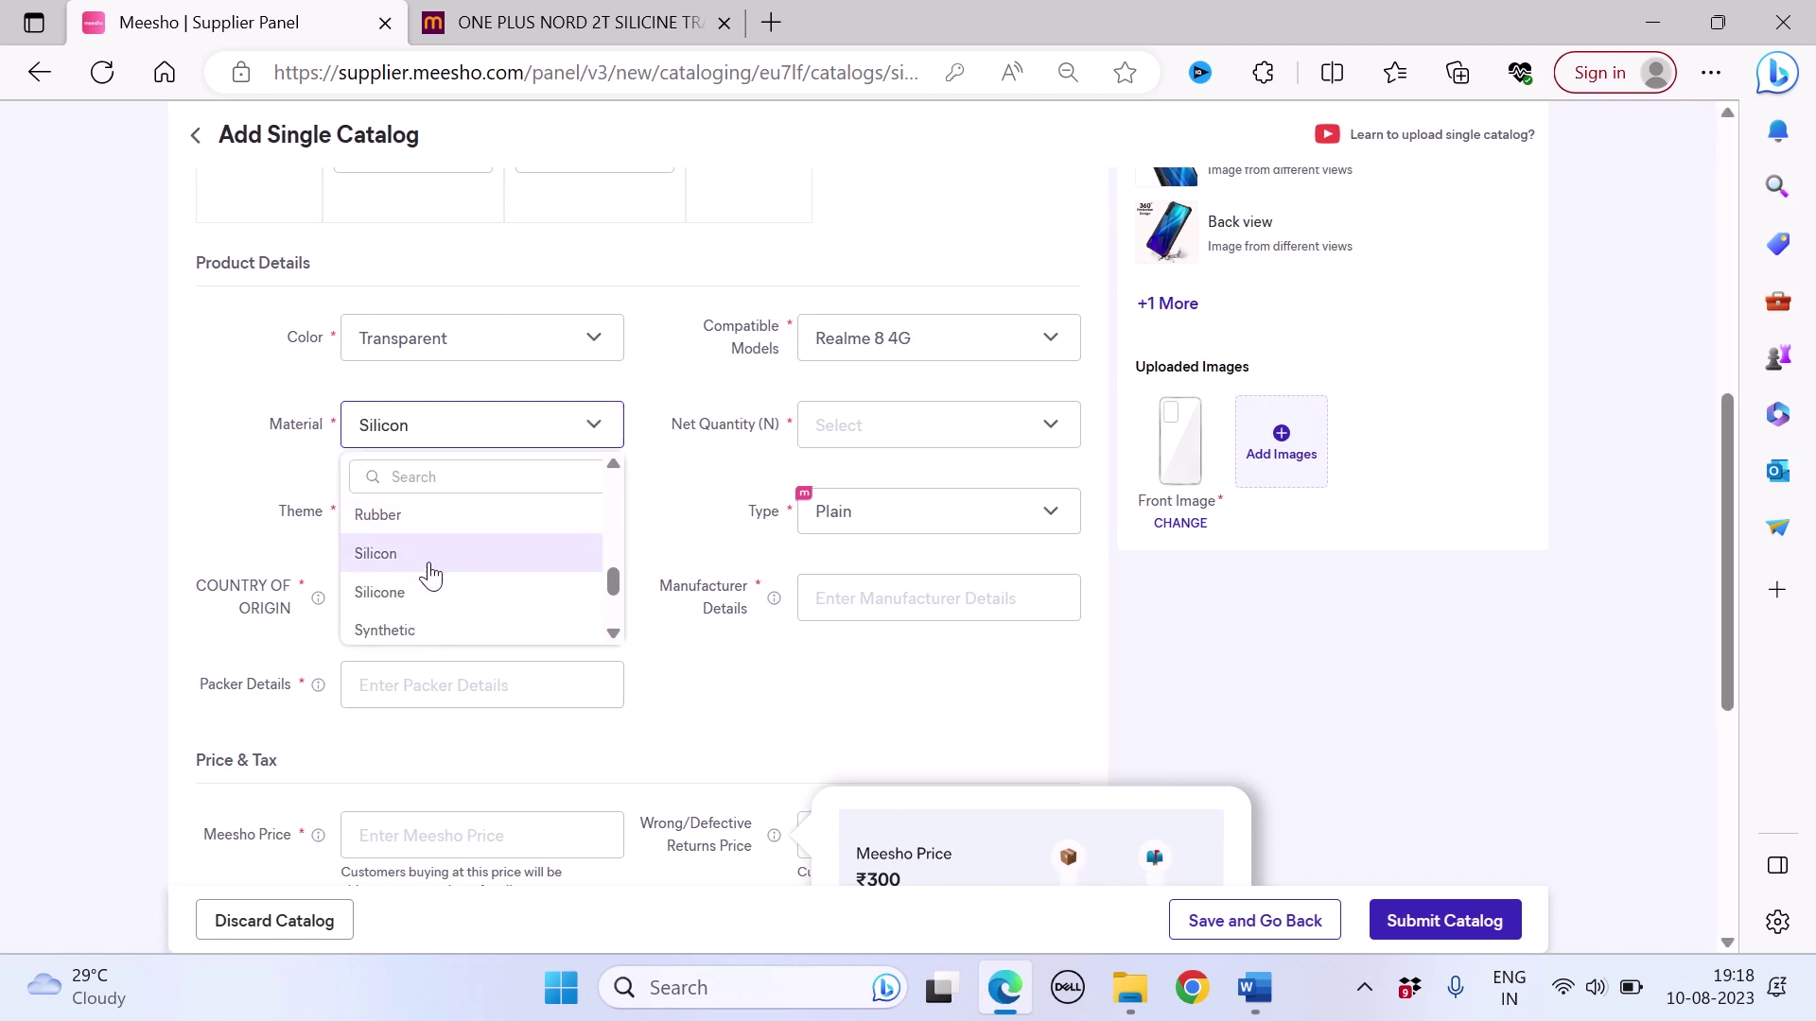
left_click(917, 441)
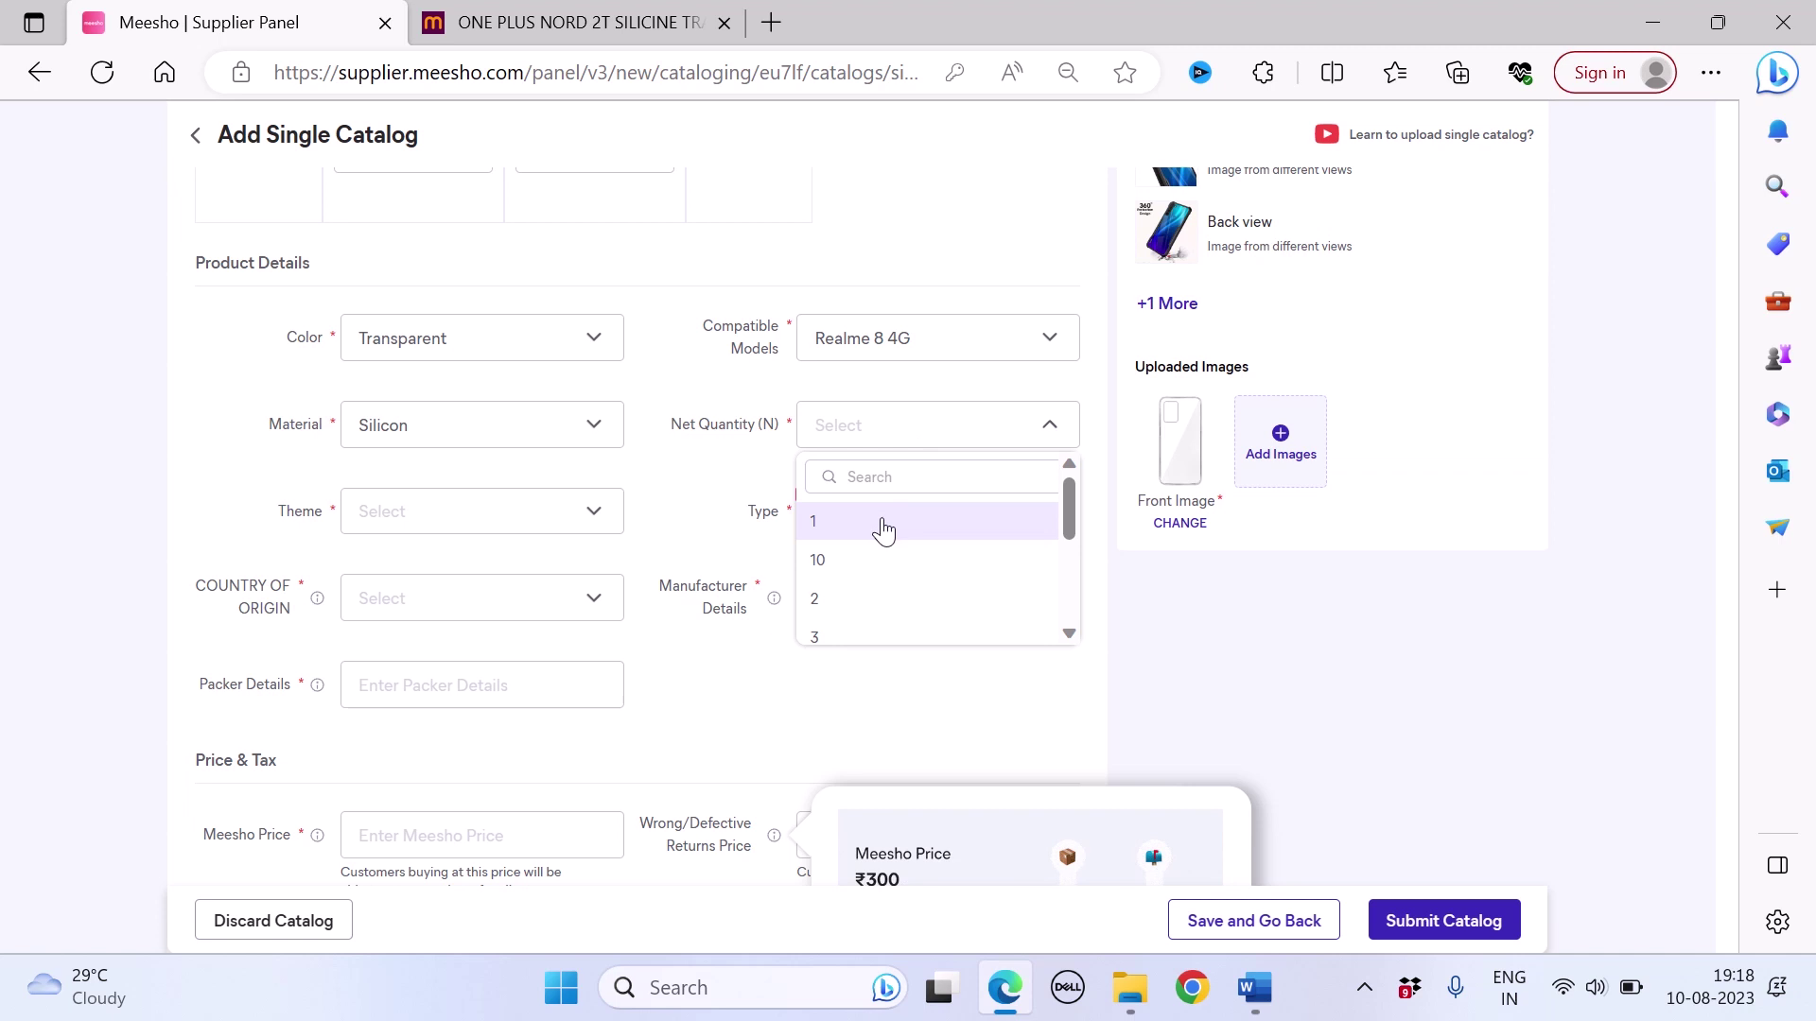
left_click(884, 529)
Step: Set the product's theme to No Theme in the product details
left_click(589, 511)
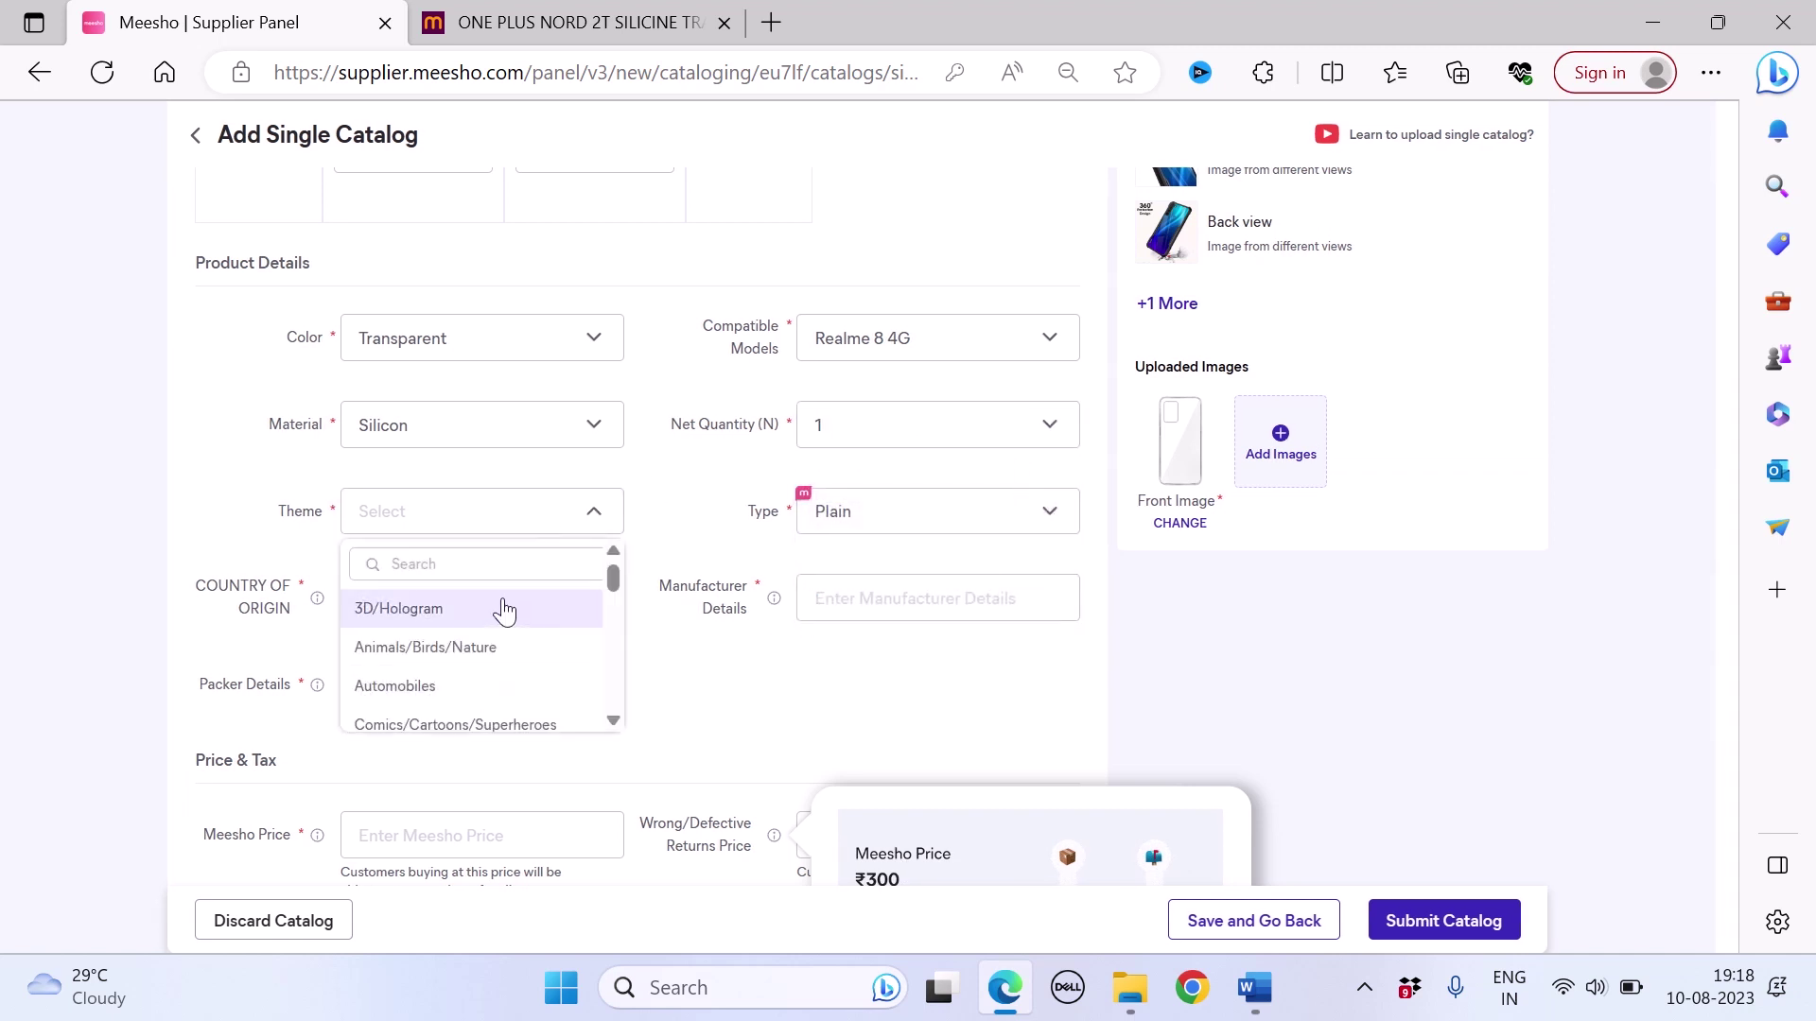
left_click(466, 558)
type("tr")
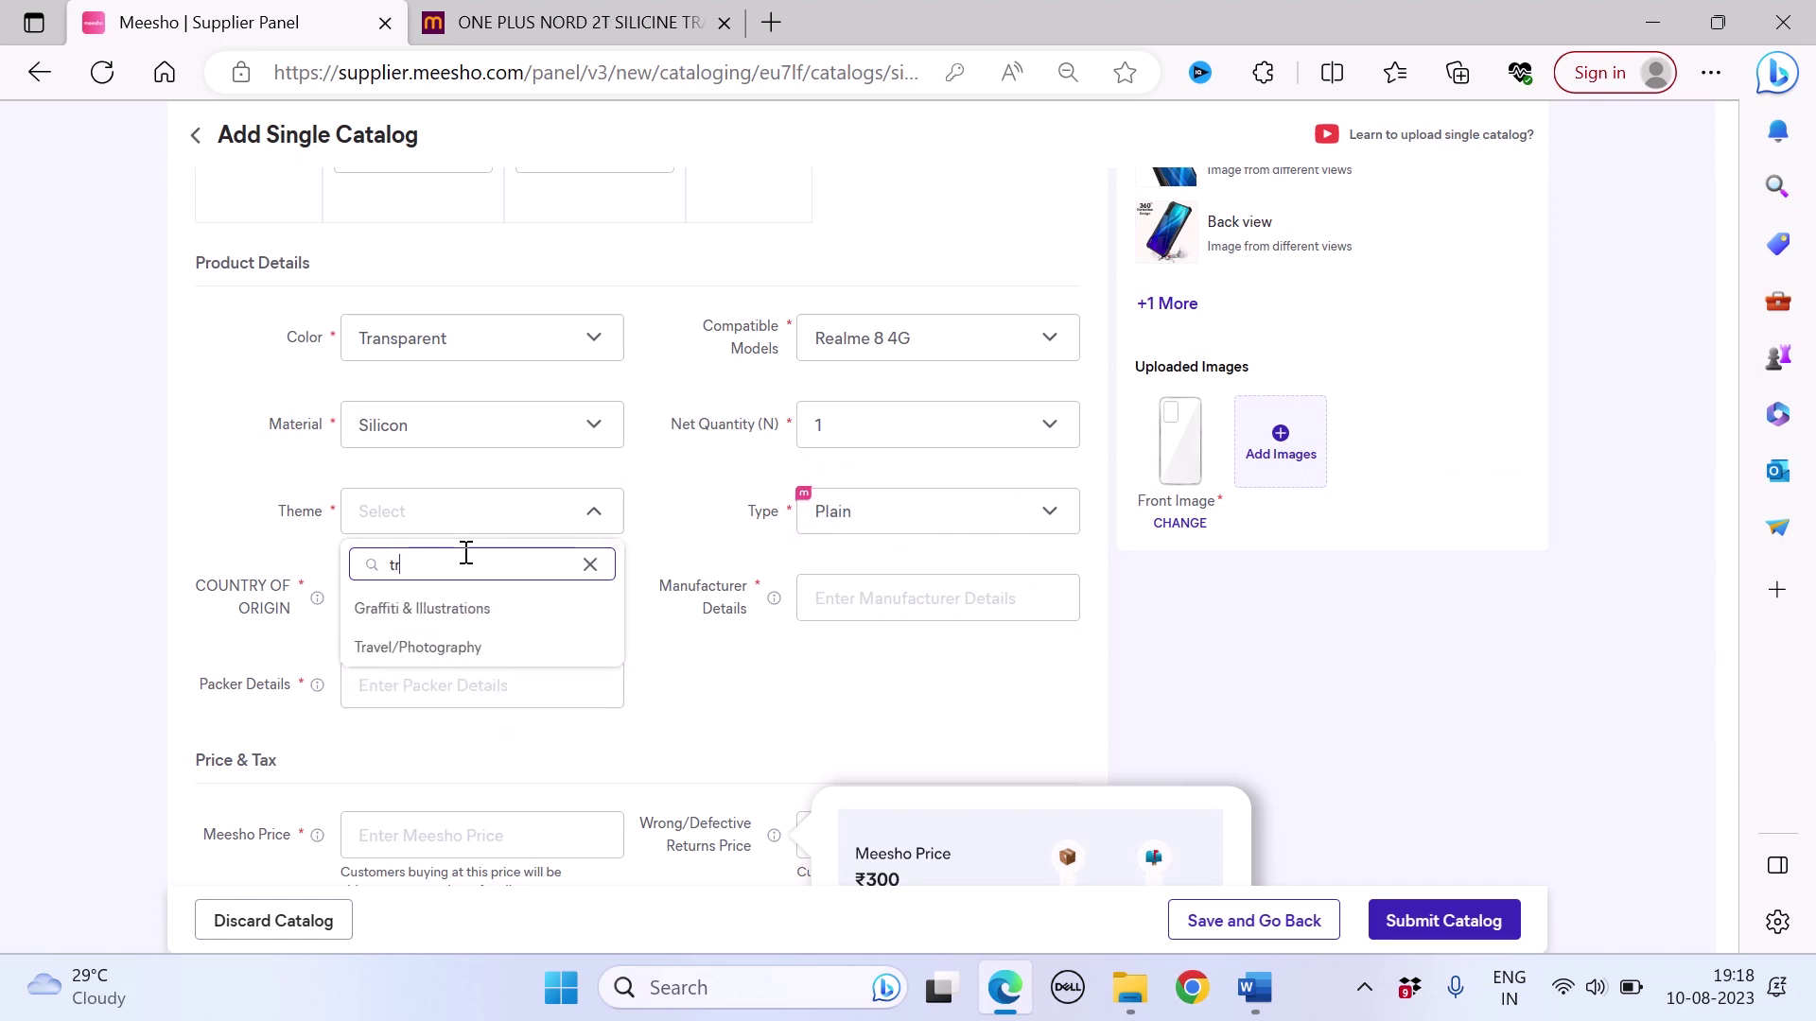
type("a")
key("BackSpace")
key("BackSpace")
key("BackSpace")
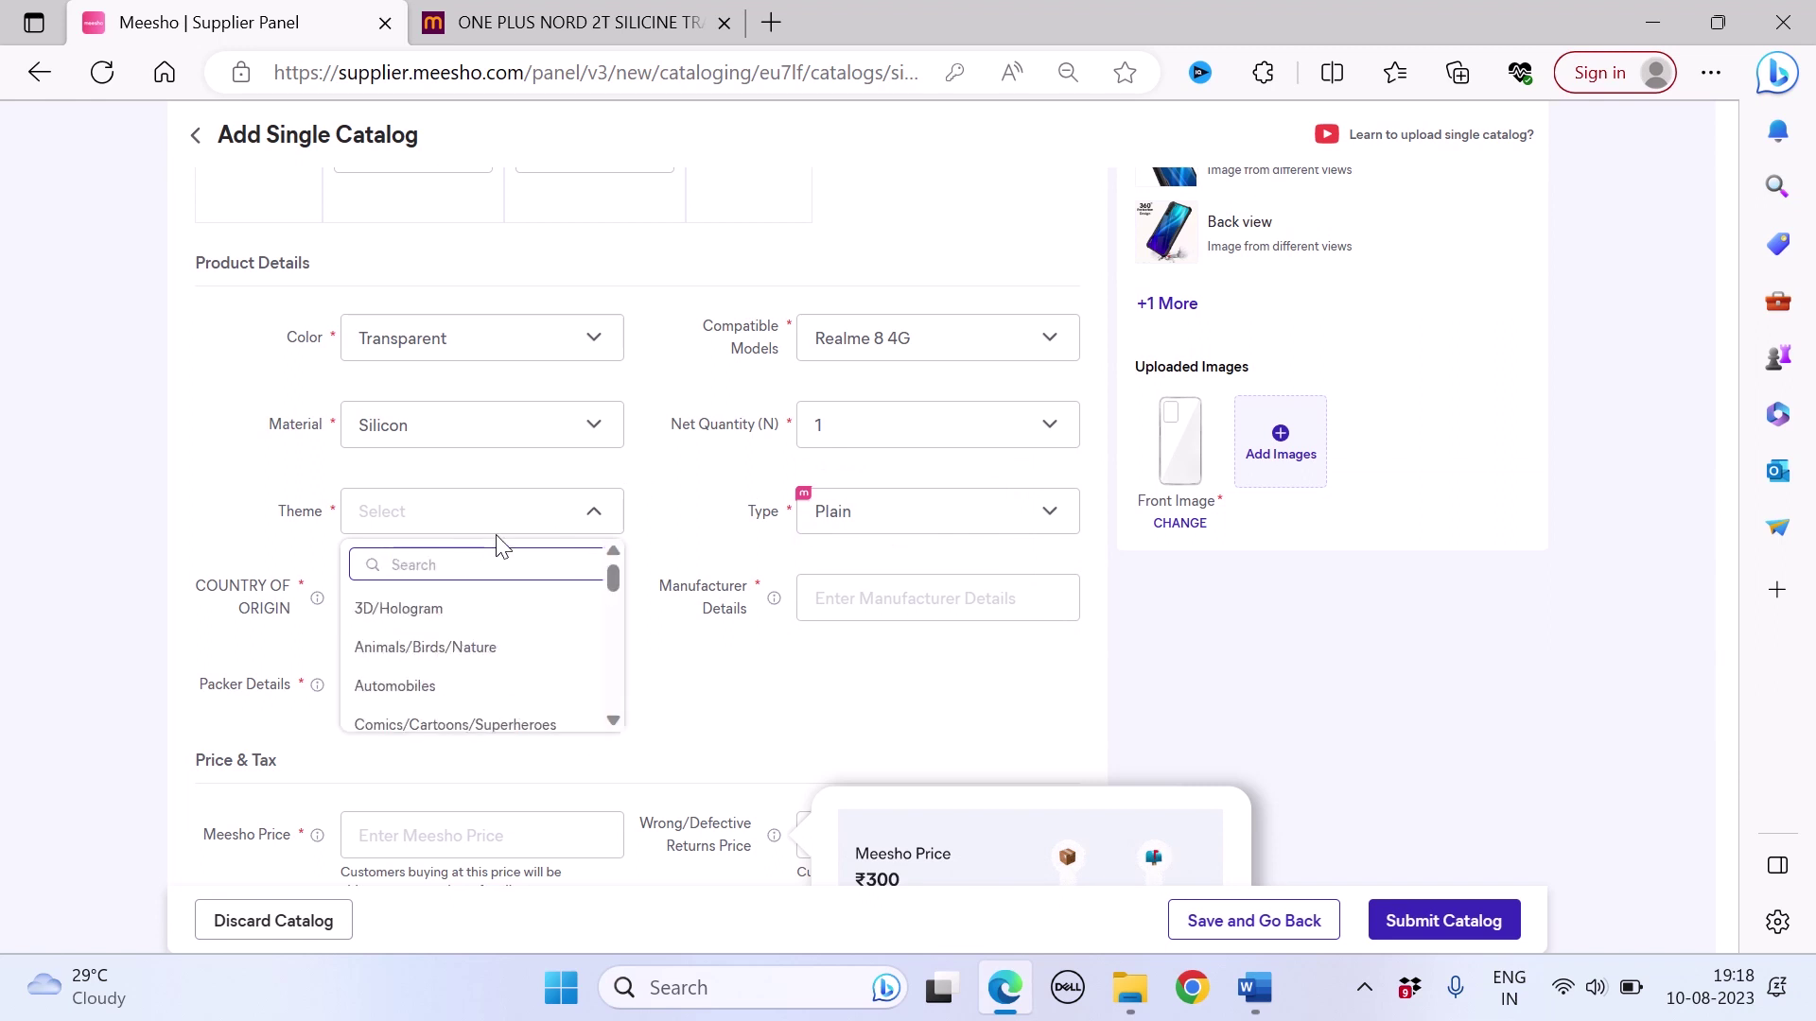
type("nmo")
key("BackSpace")
key("BackSpace")
type("o")
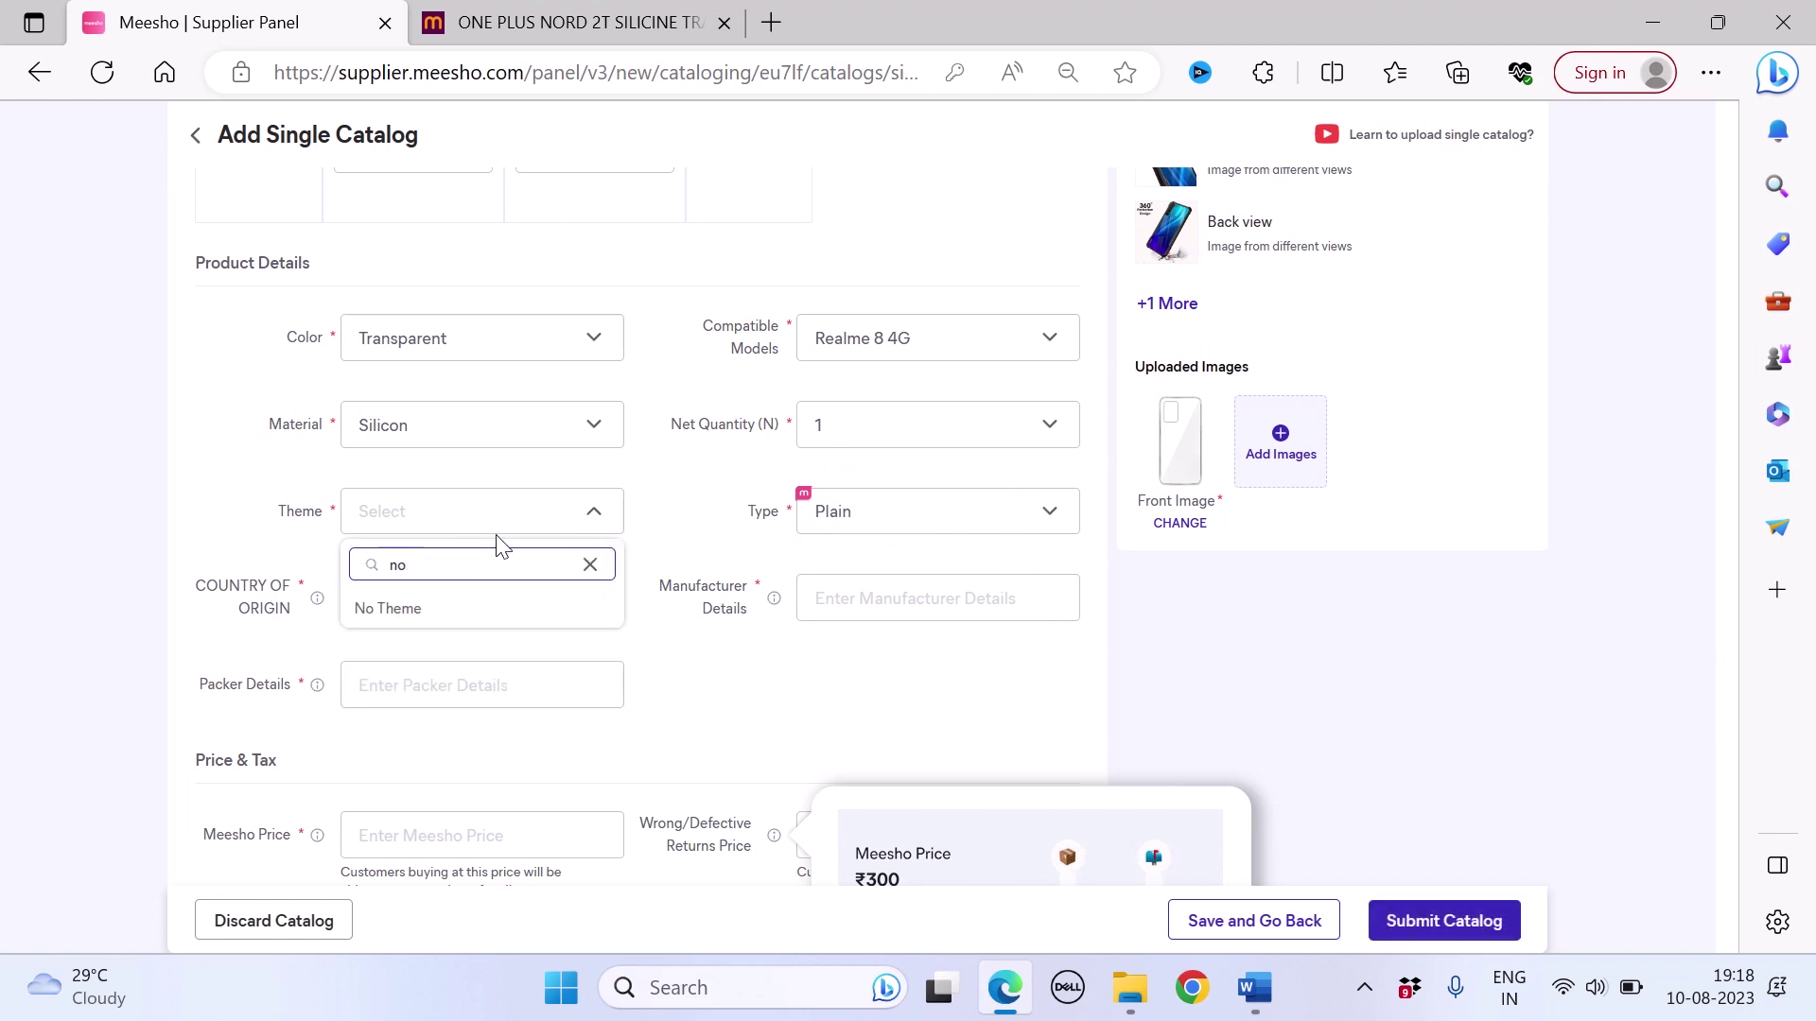
left_click(428, 612)
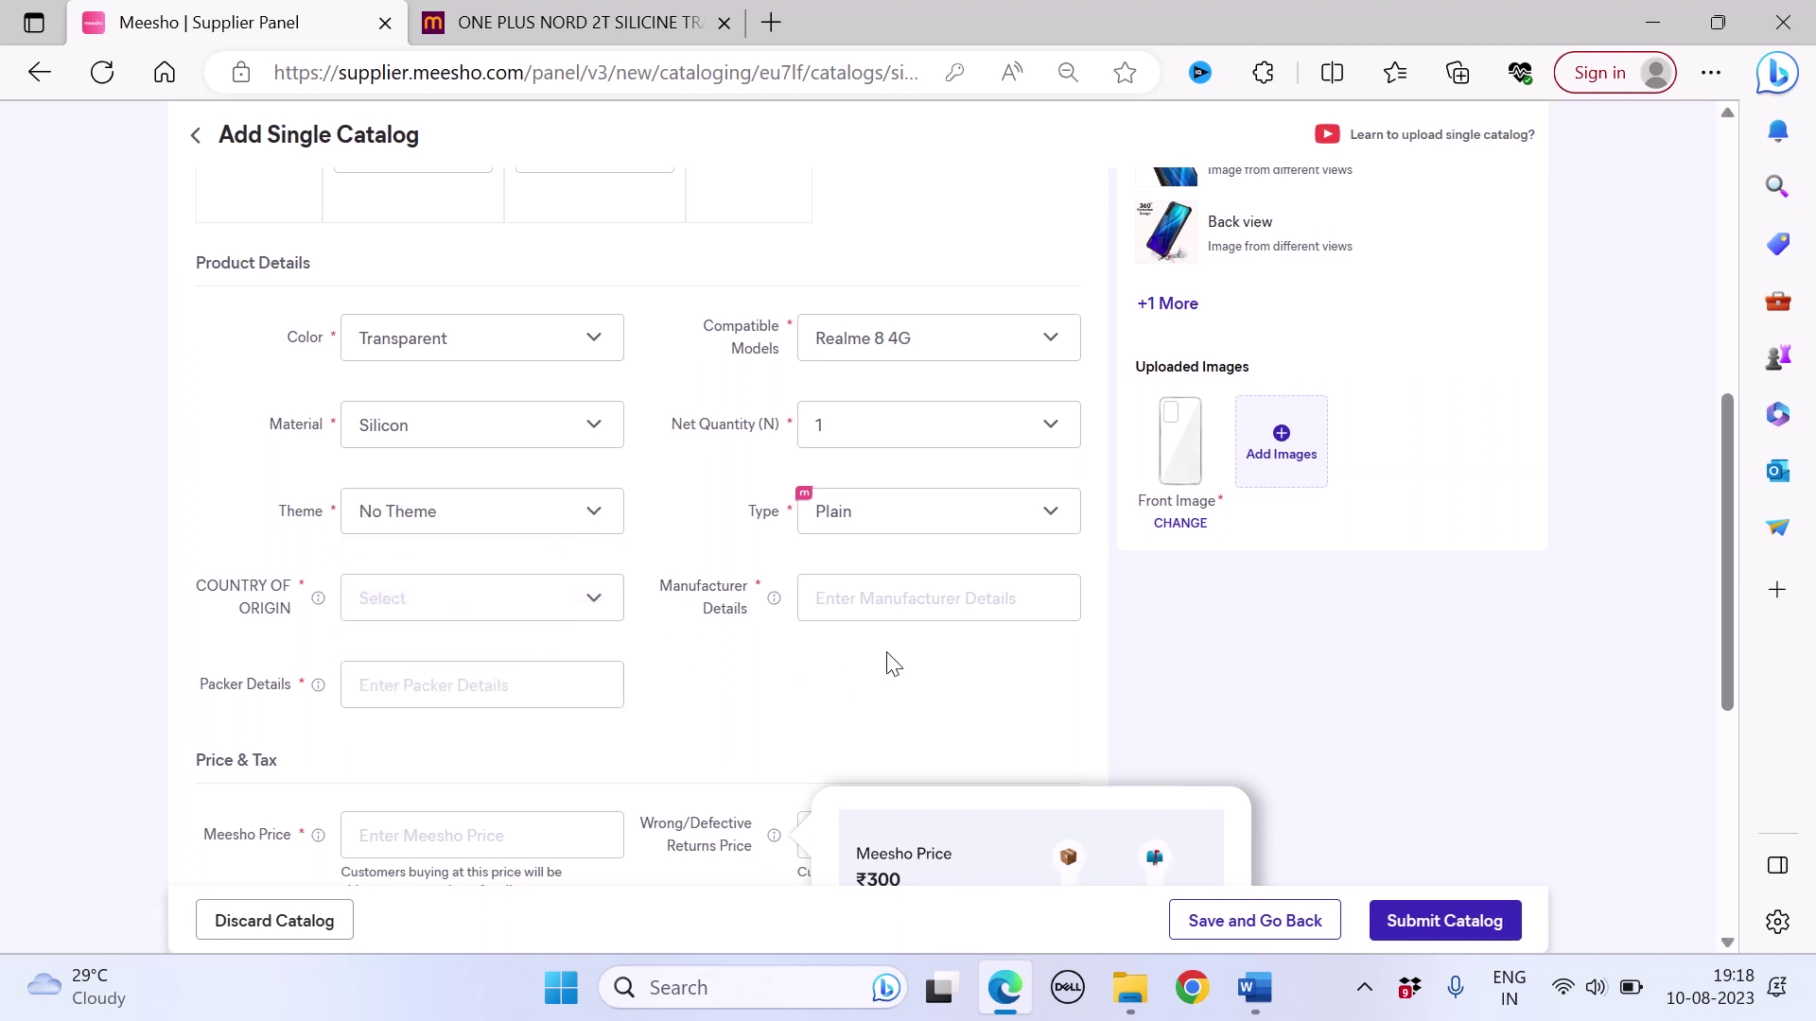
Step: Choose Plain as the product's type and India as its country of origin
left_click(621, 7)
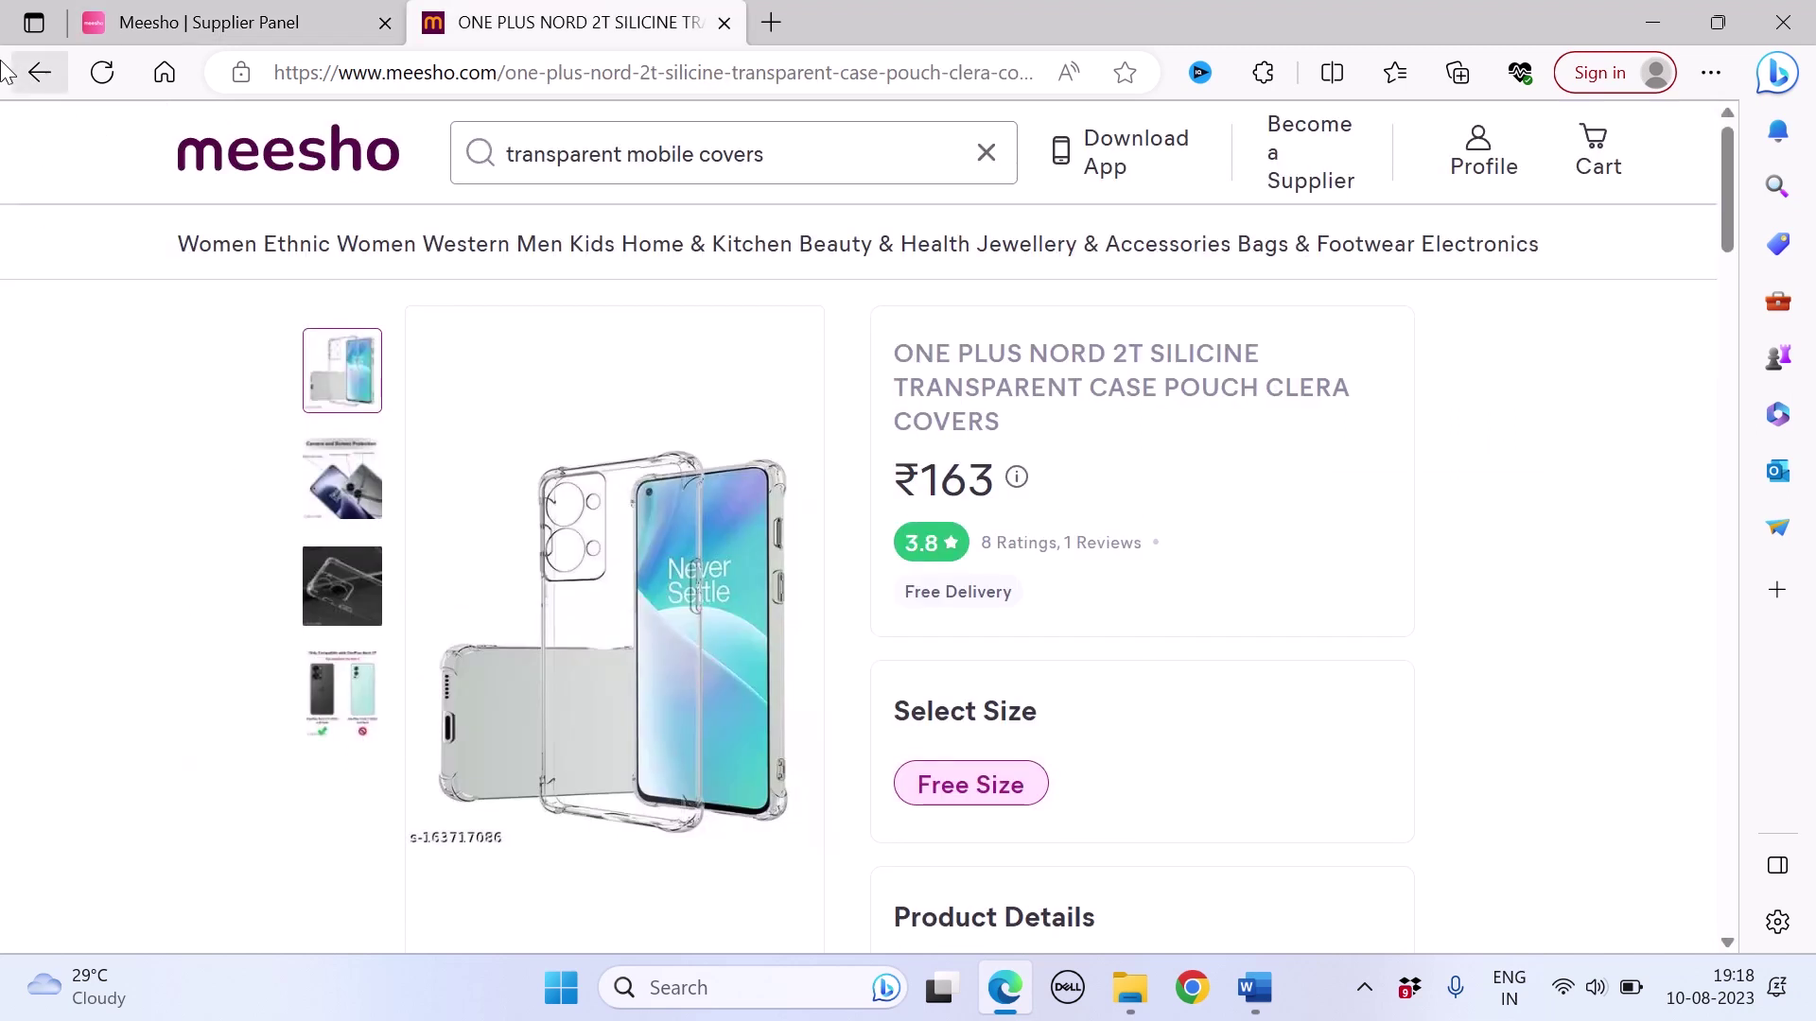
left_click(173, 9)
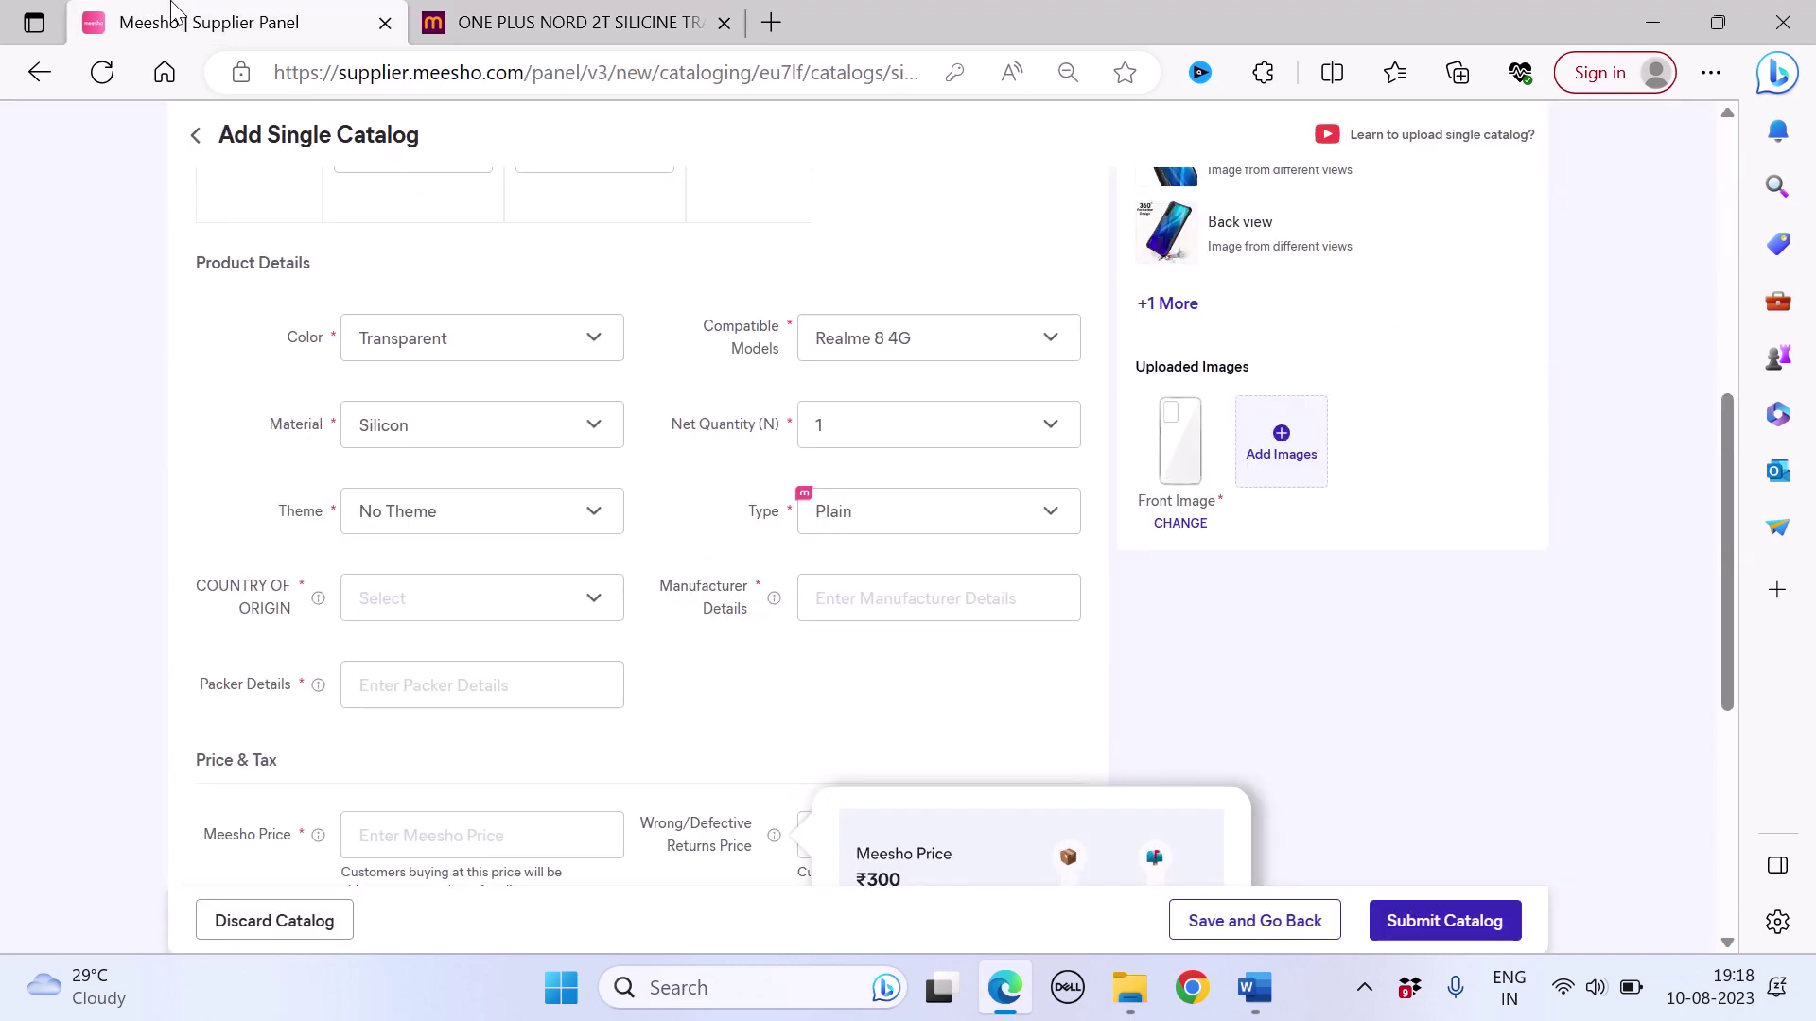
left_click(914, 503)
left_click(832, 608)
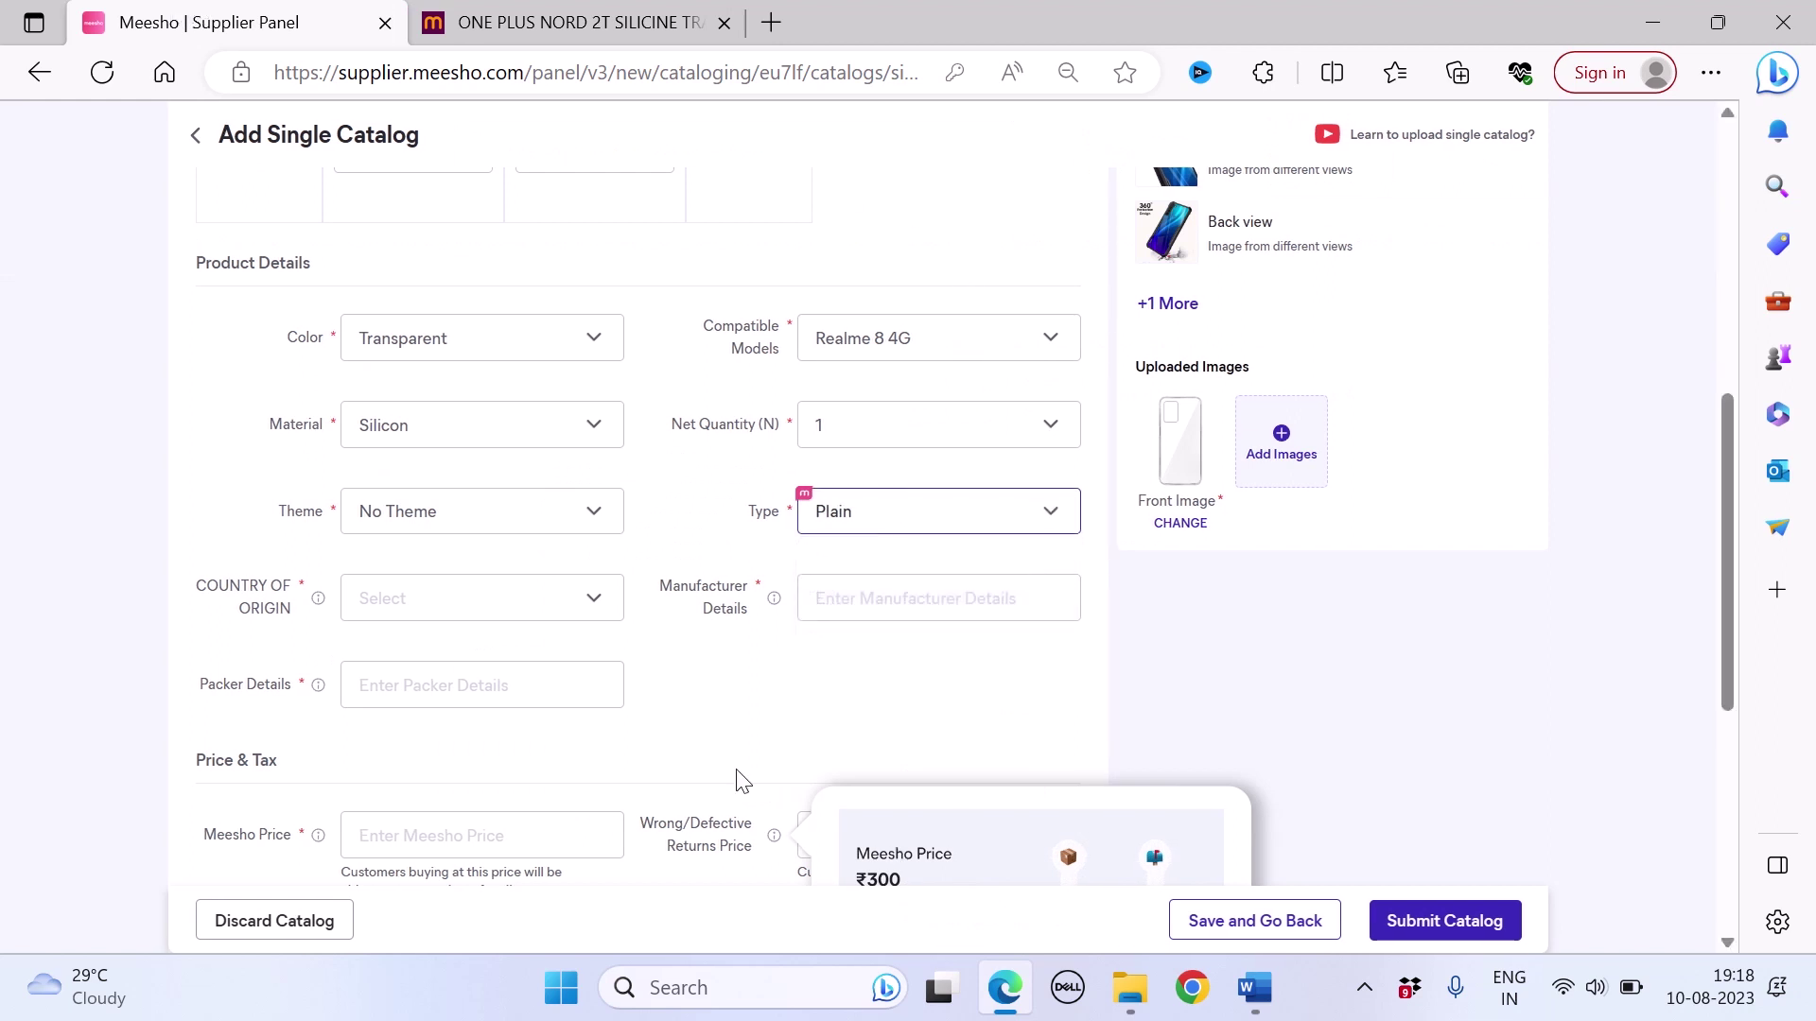
scroll(514, 348, "down", 3)
left_click(514, 348)
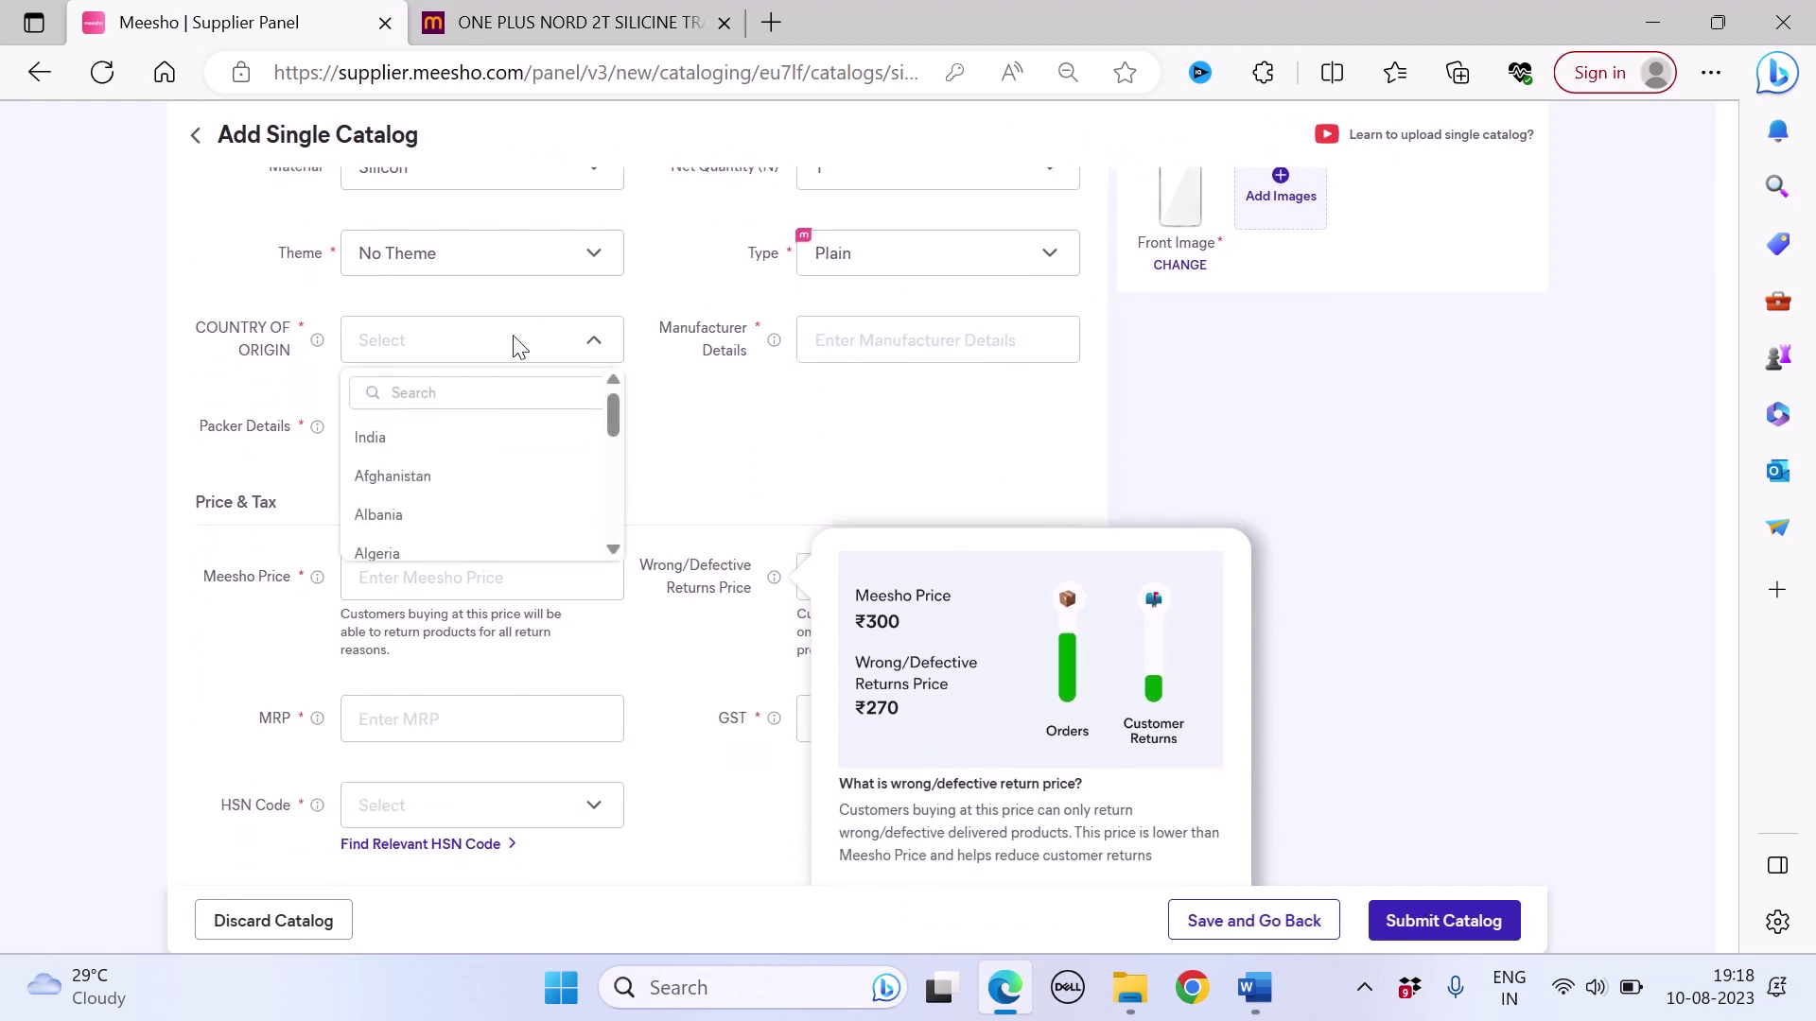
left_click(406, 435)
Step: Enter "who ever is the manufacture" as the manufacturer details, correcting the misspelled last word with the spelling suggestion
left_click(928, 347)
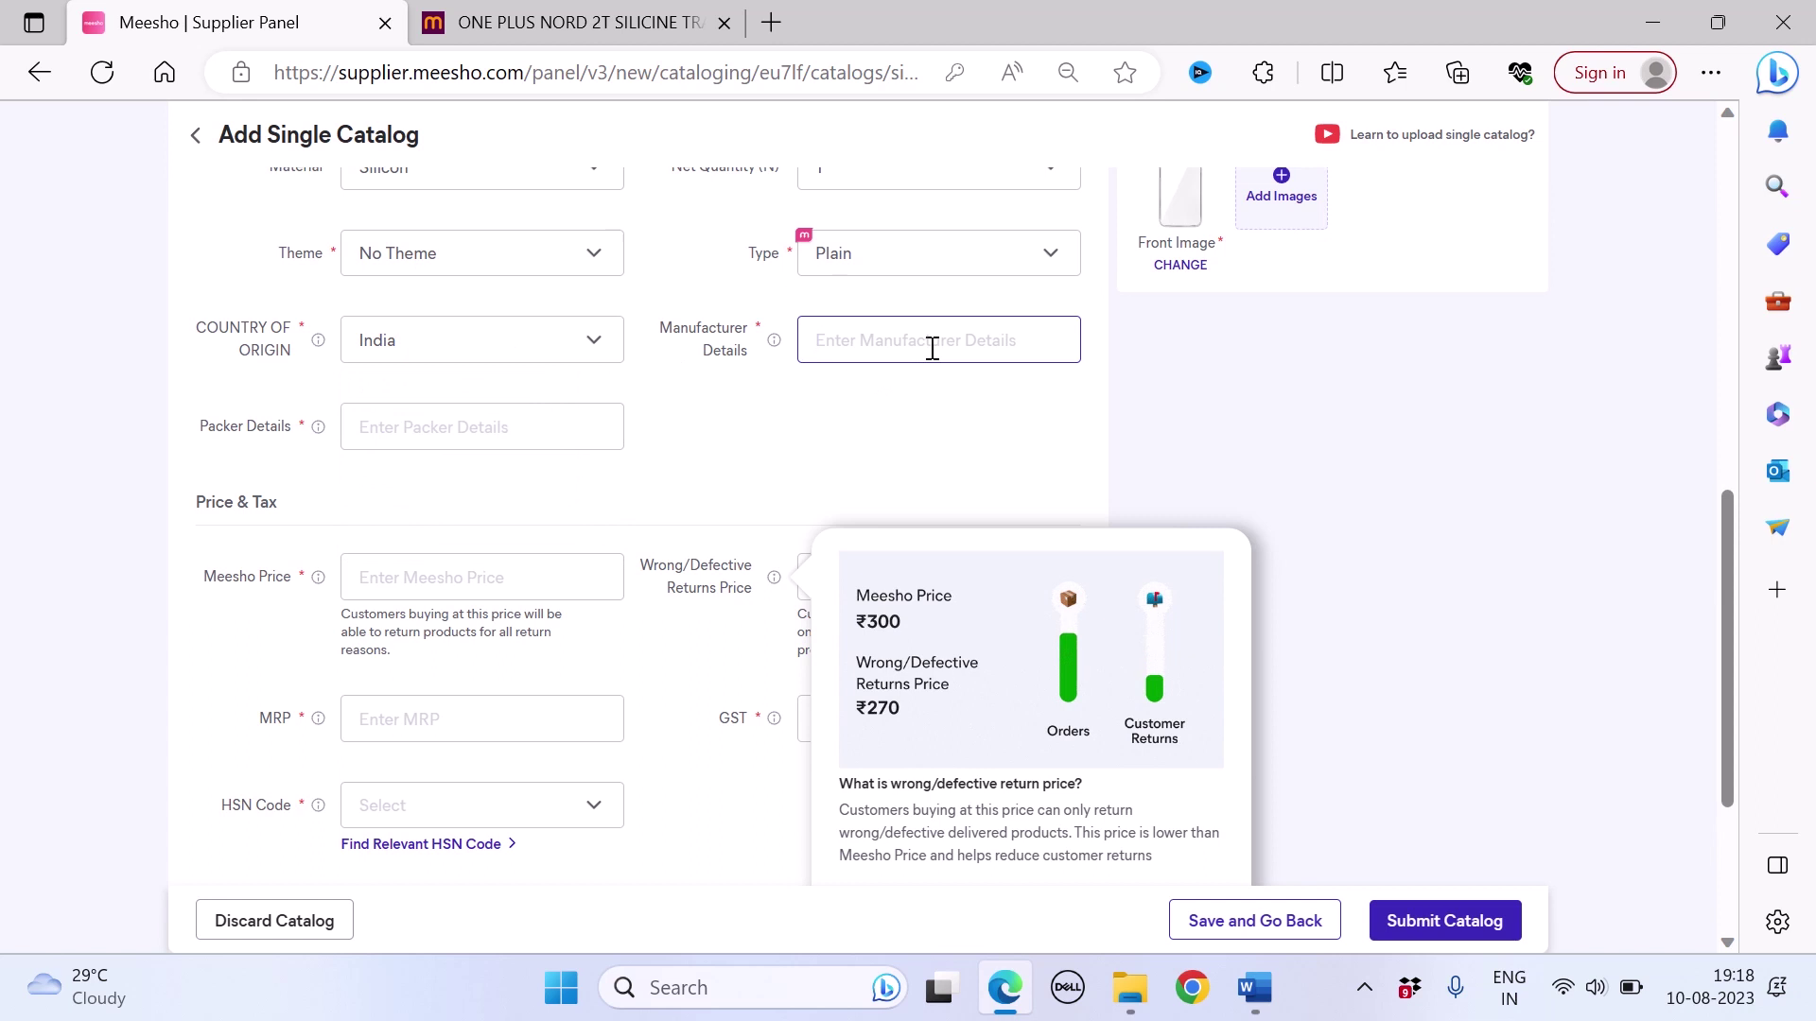
type("who")
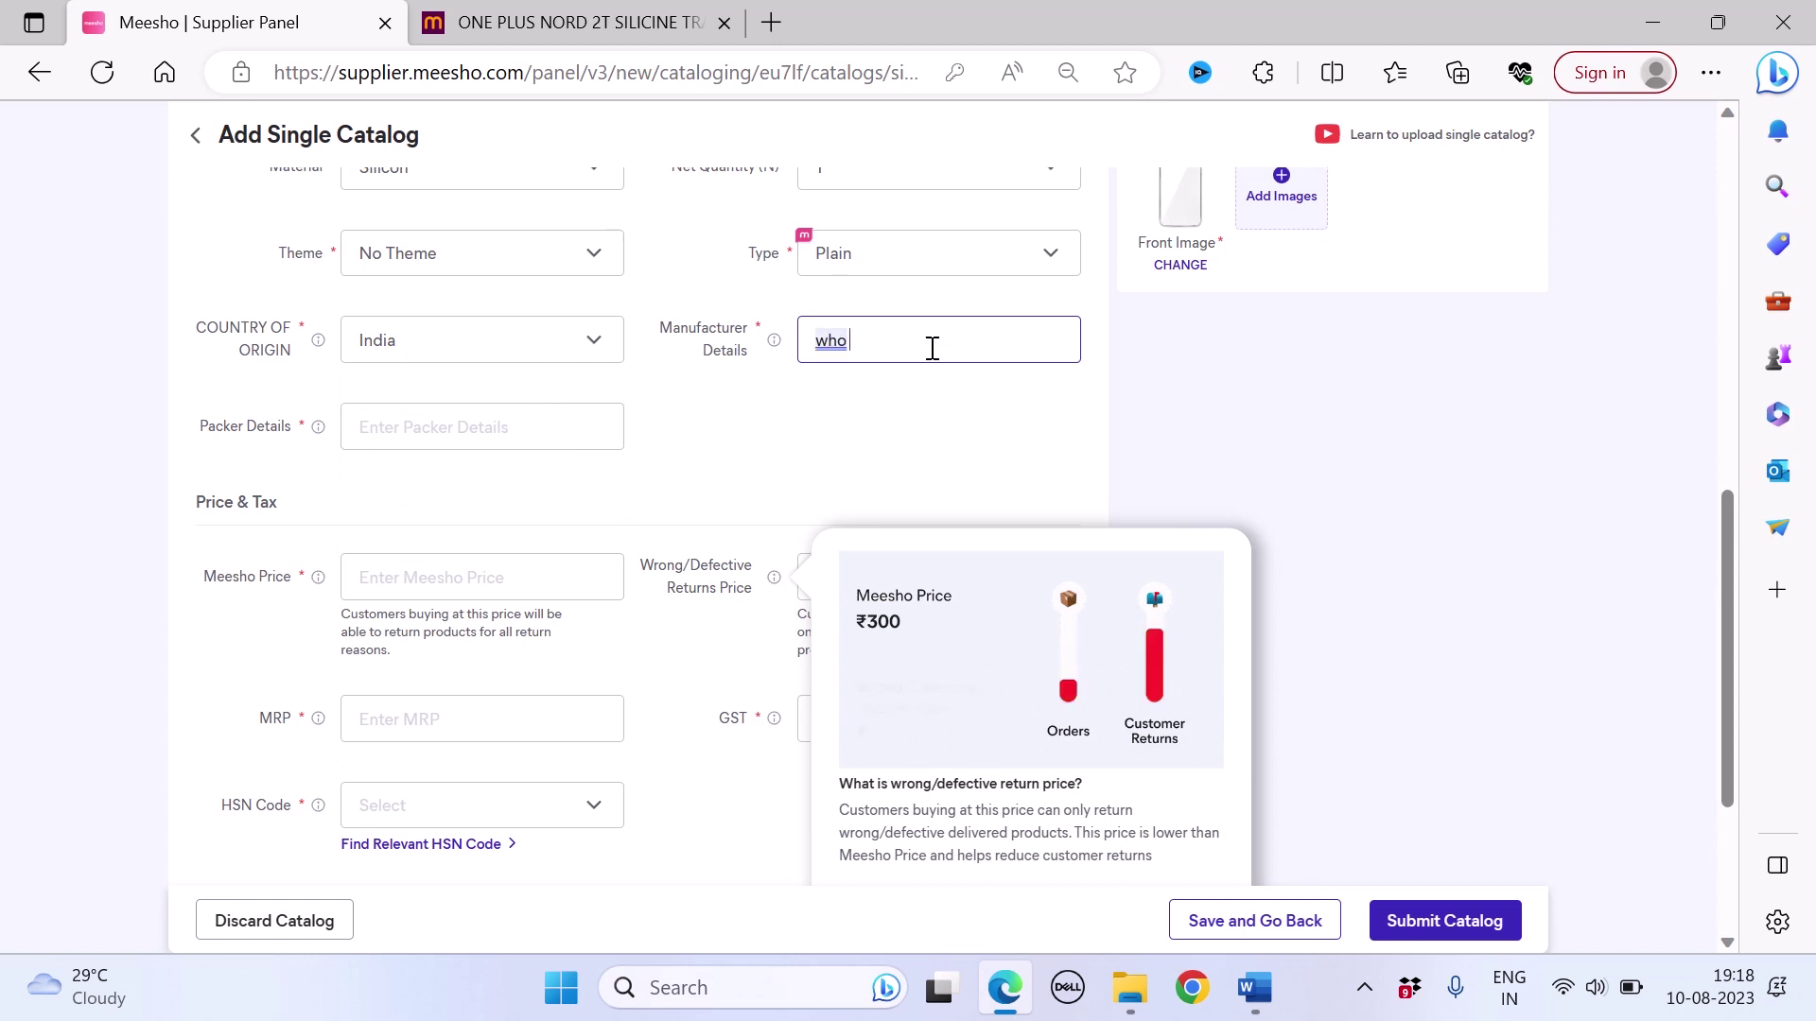
type(" even")
key("BackSpace")
type("r is")
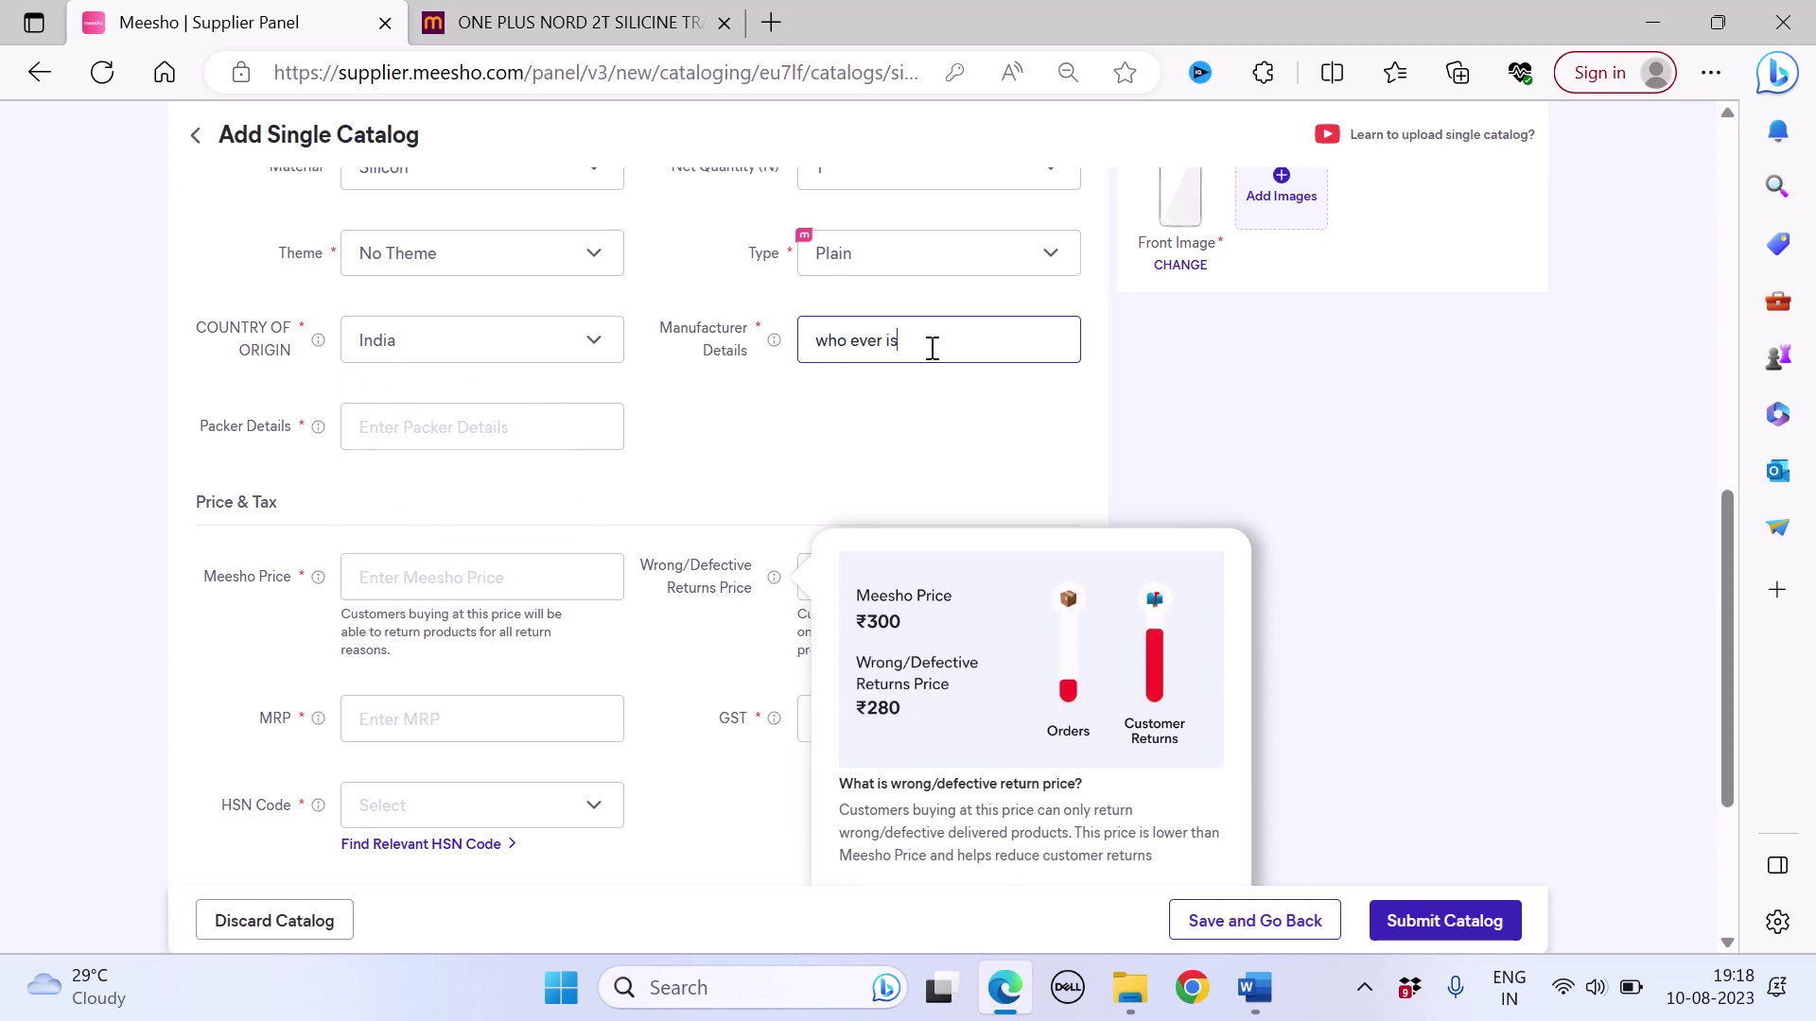
type(" the manuf")
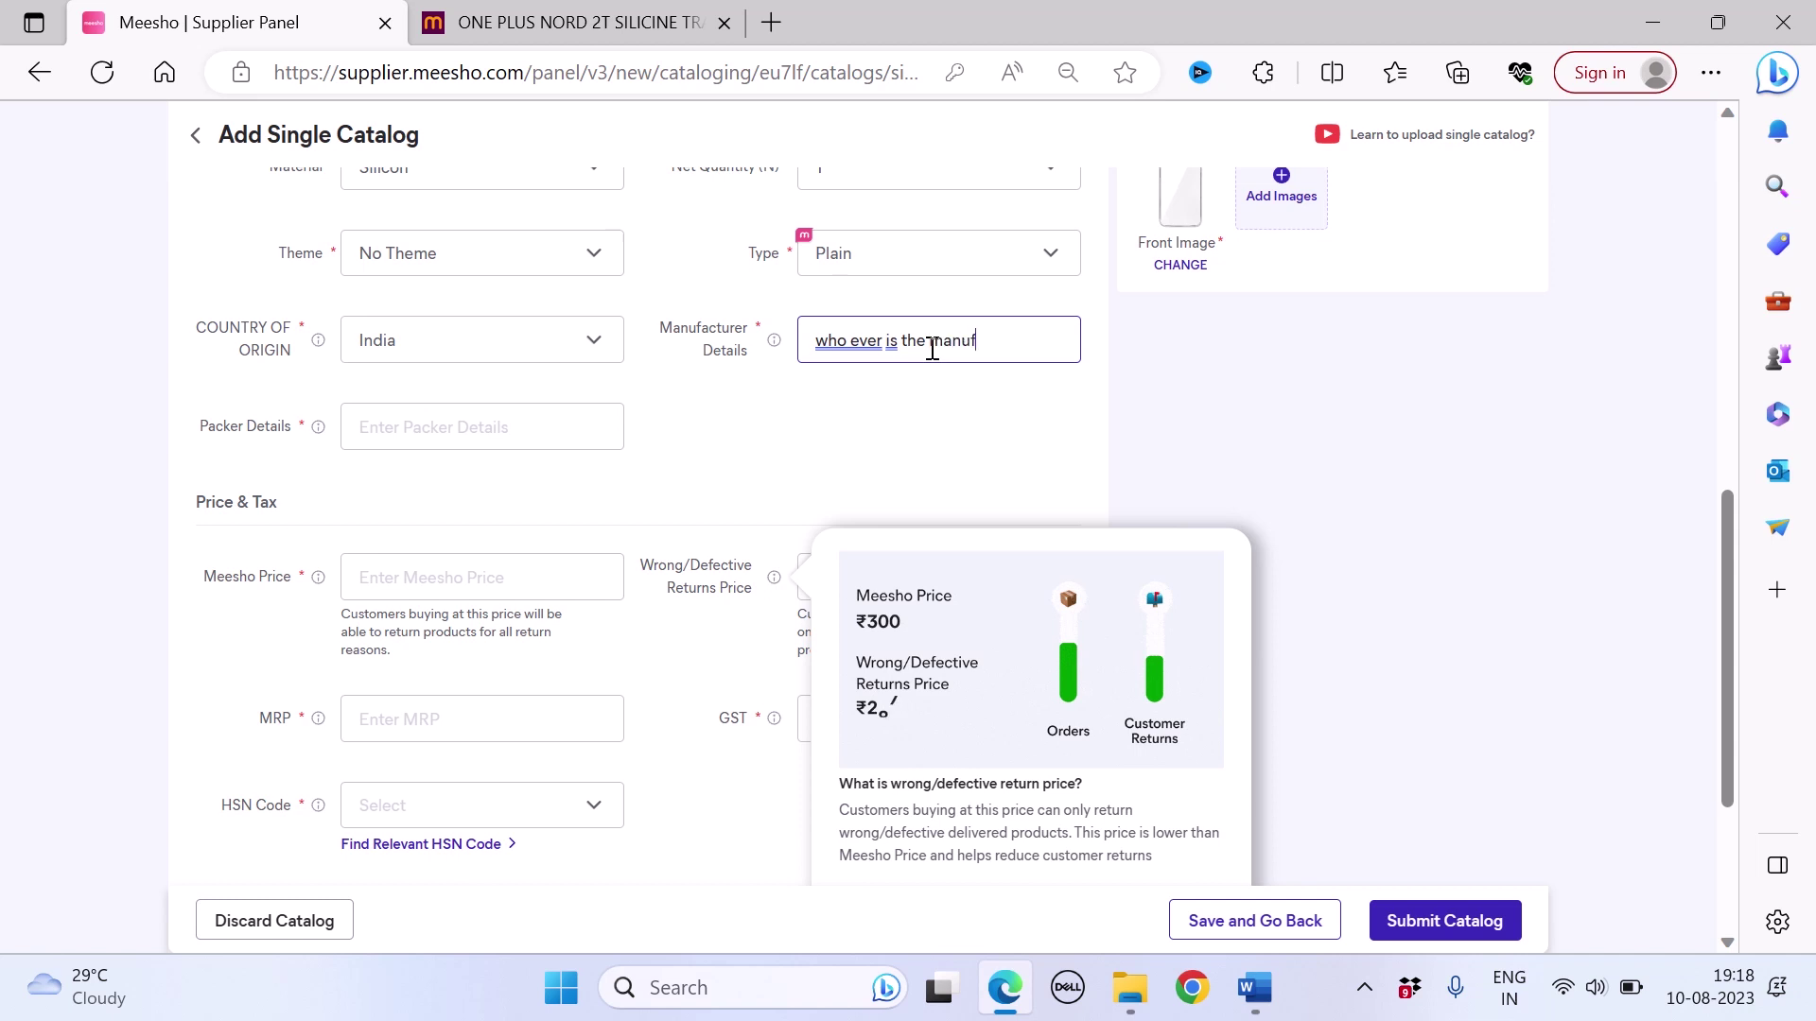
type("acutre")
right_click(1018, 346)
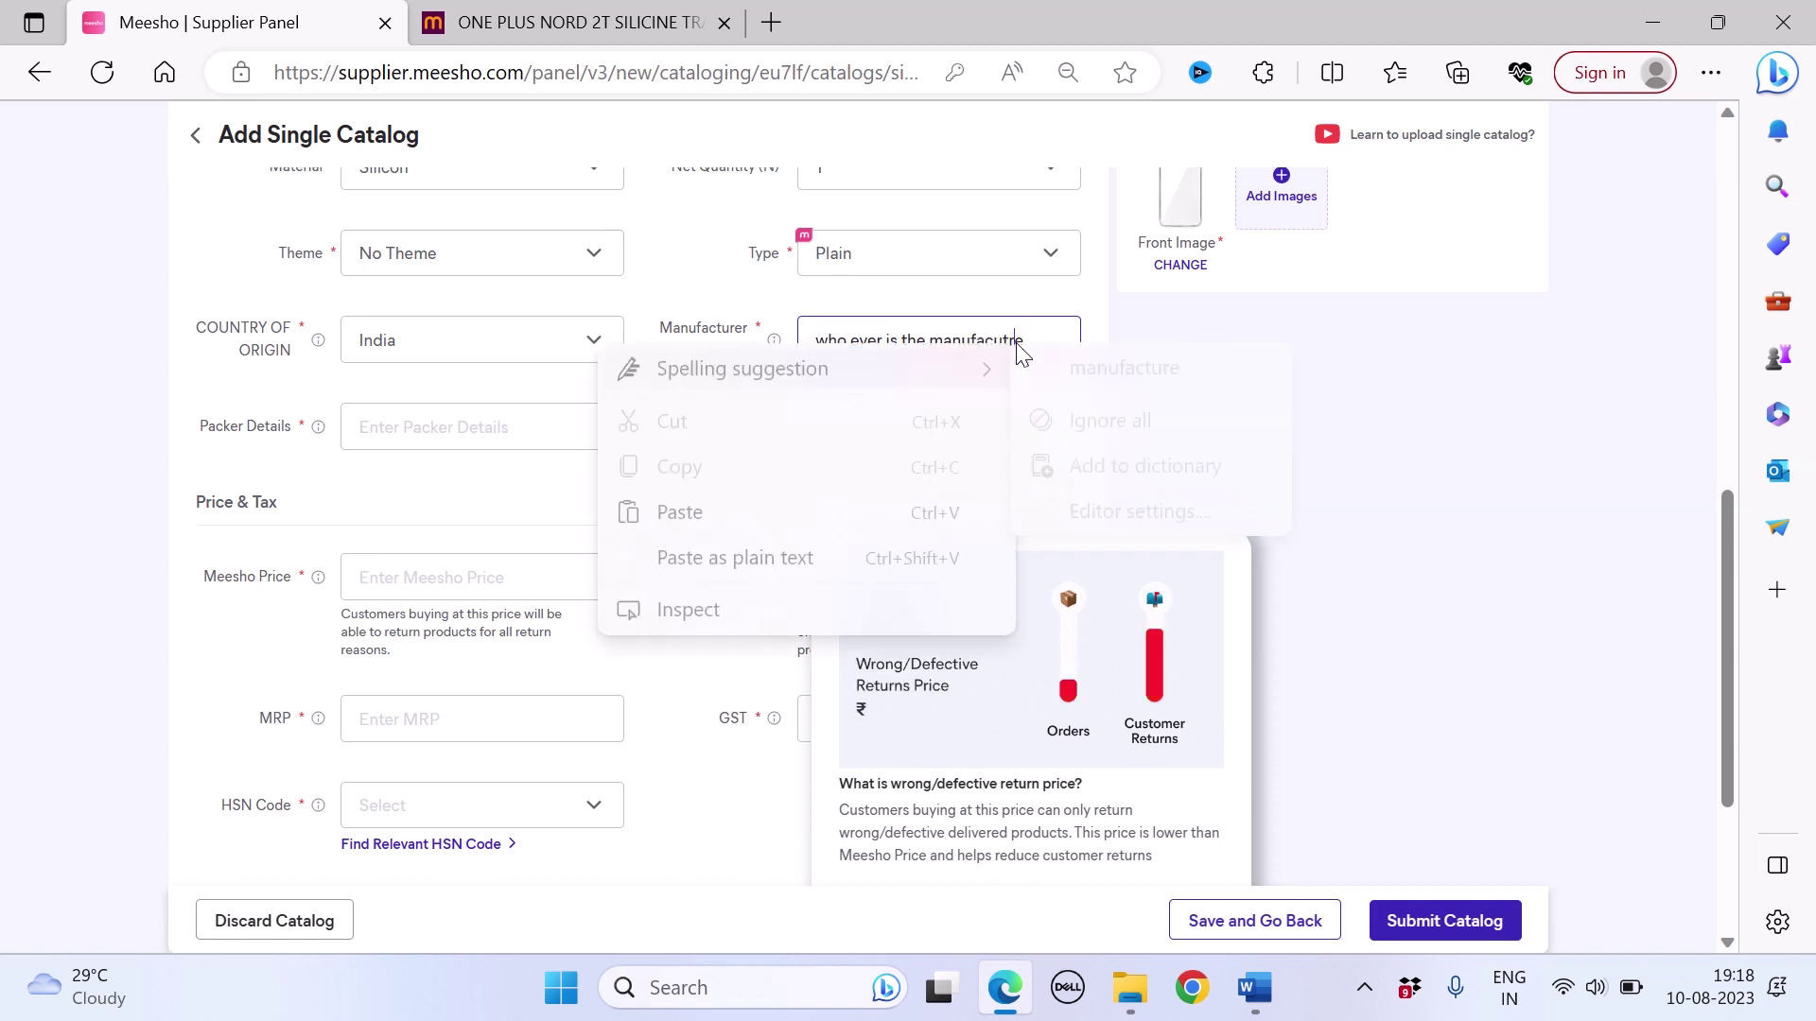
left_click(1087, 377)
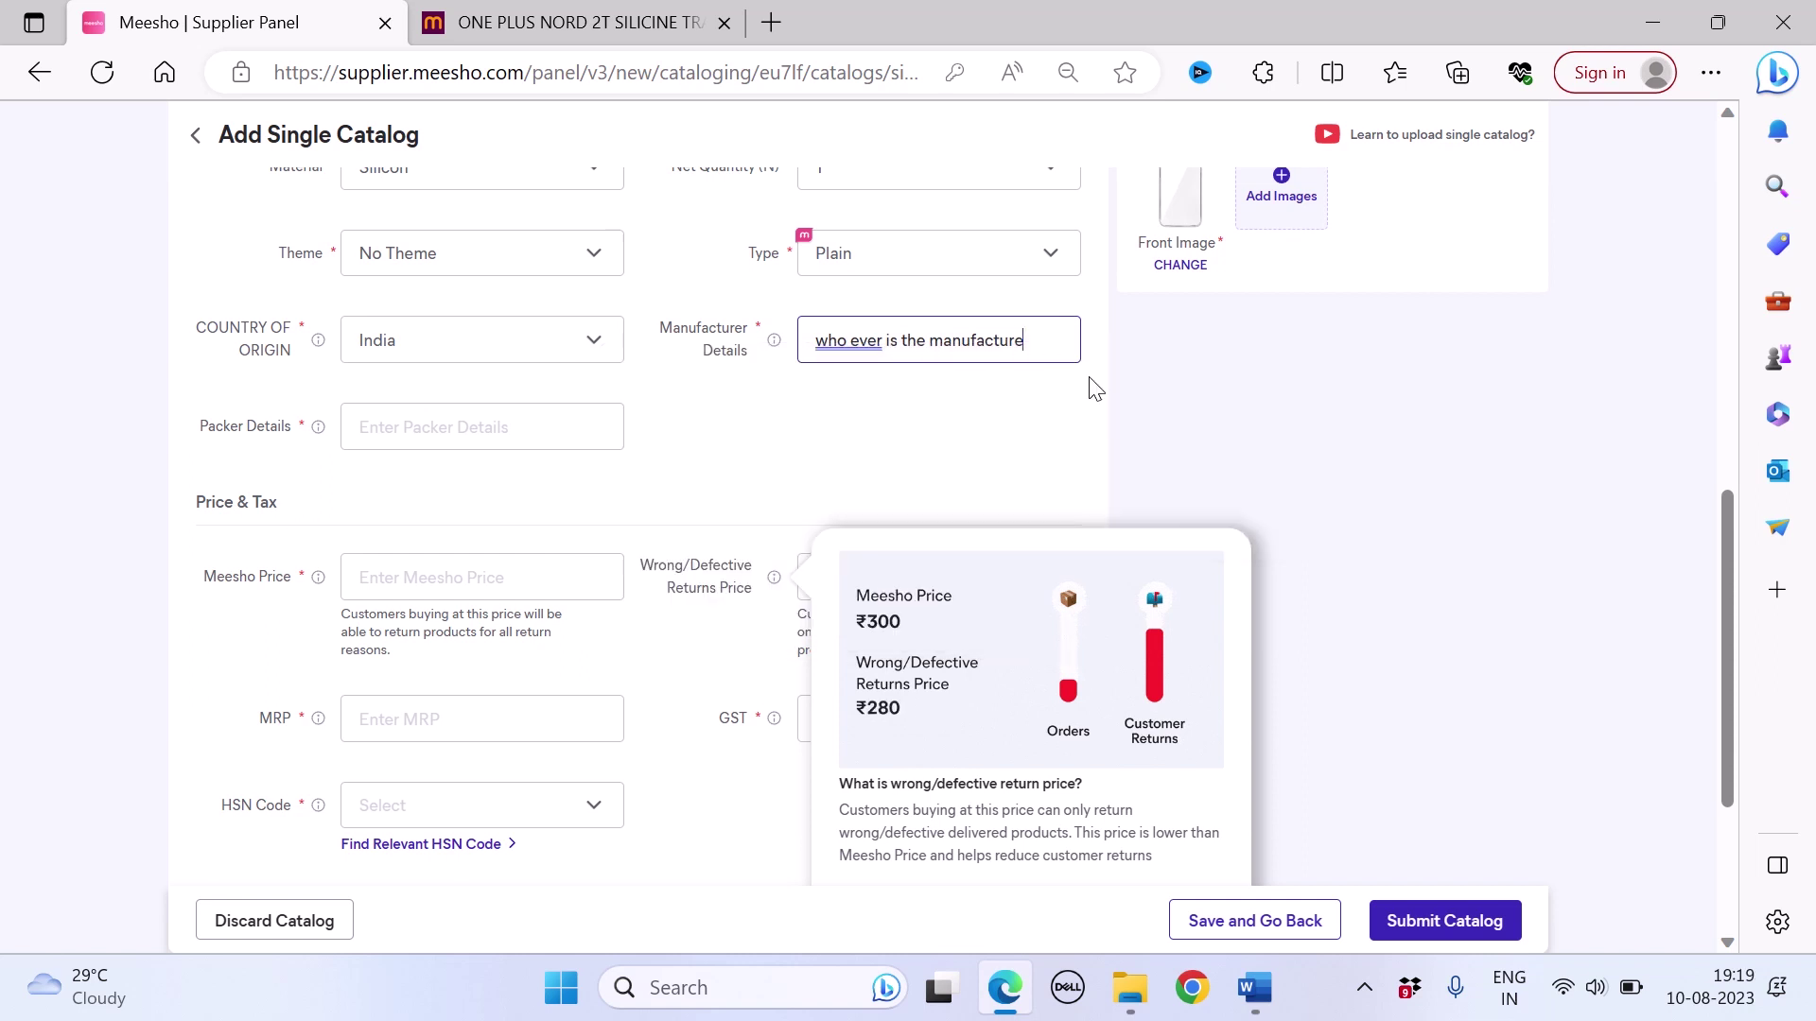
Step: Enter the placeholder "your name" as the packer details
left_click(564, 426)
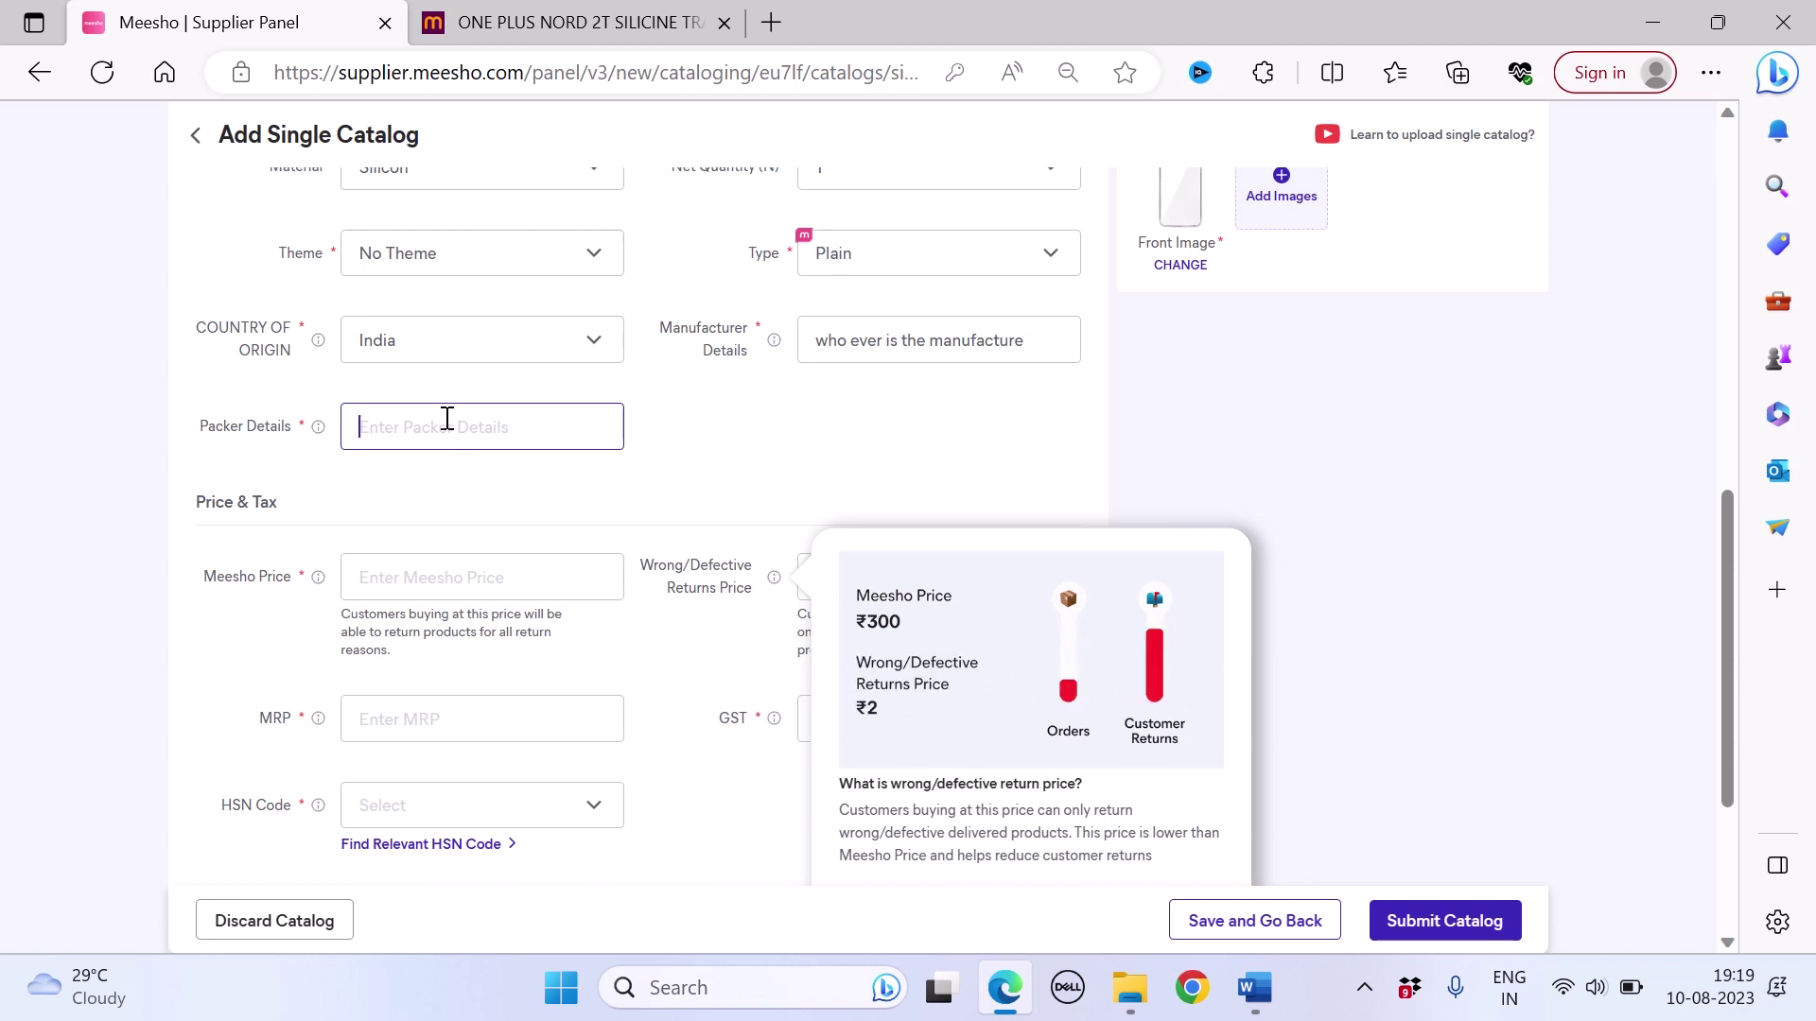
type("yo")
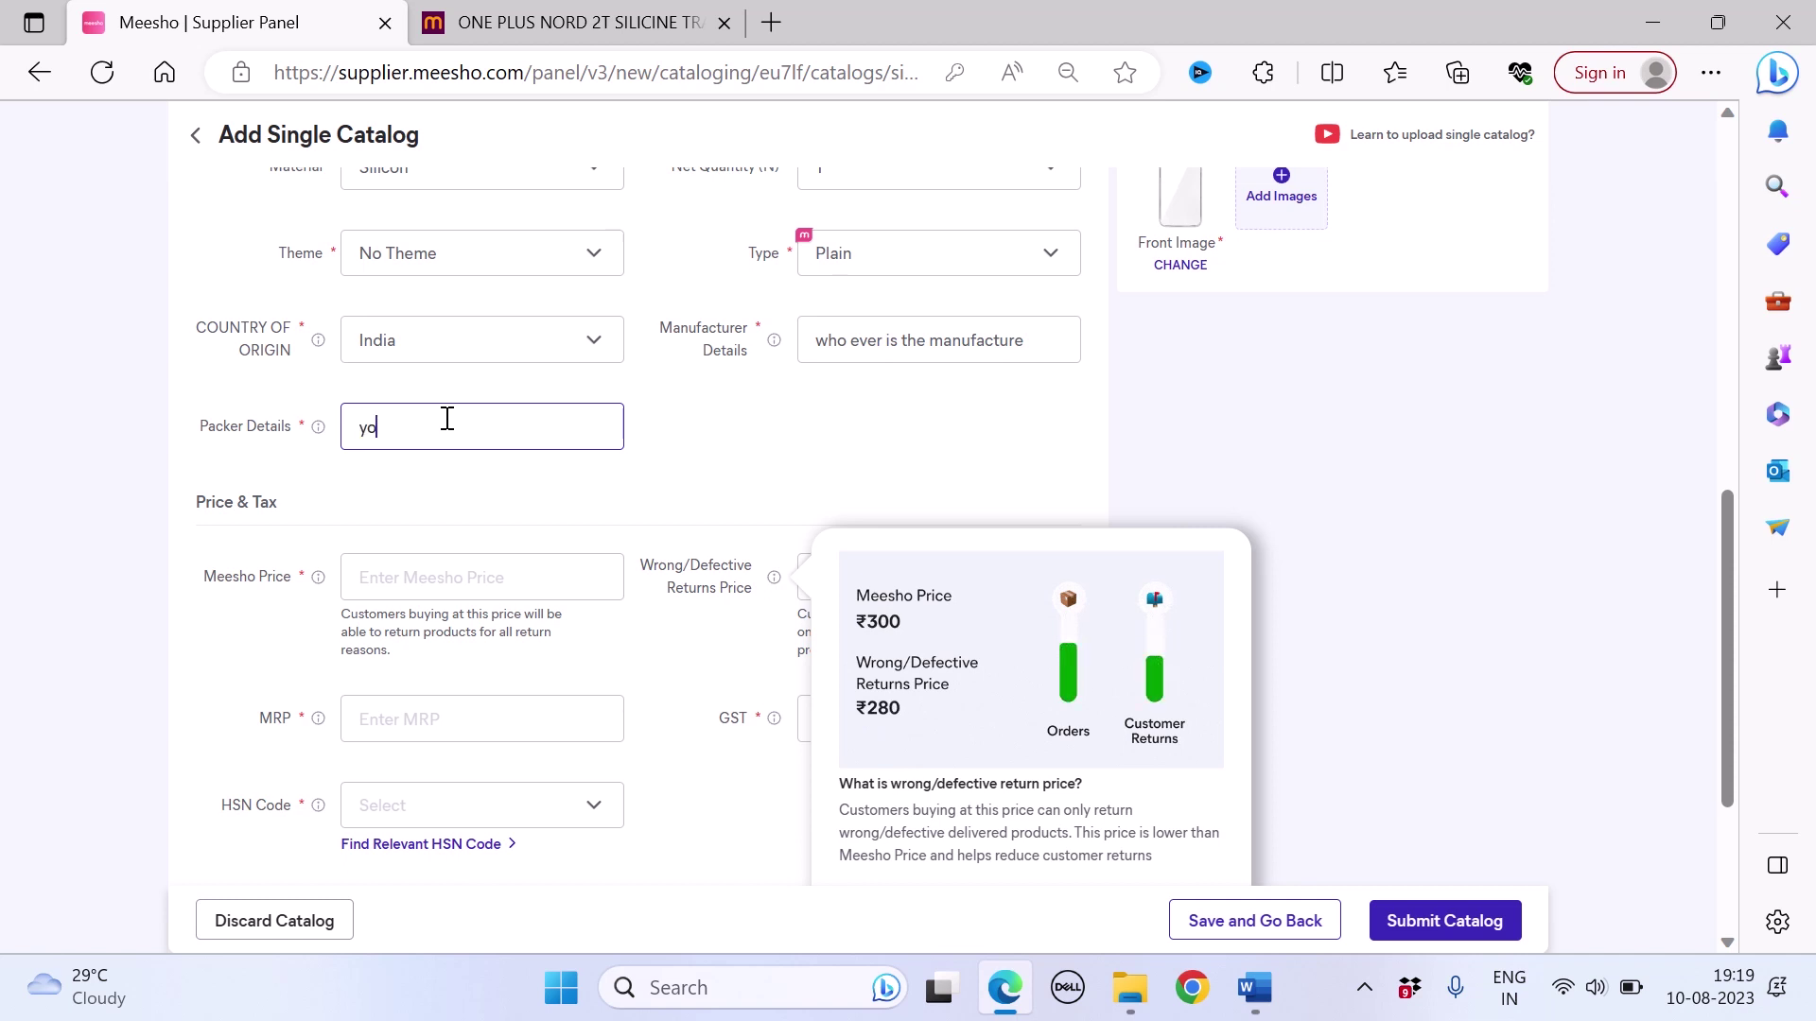
type("ur name")
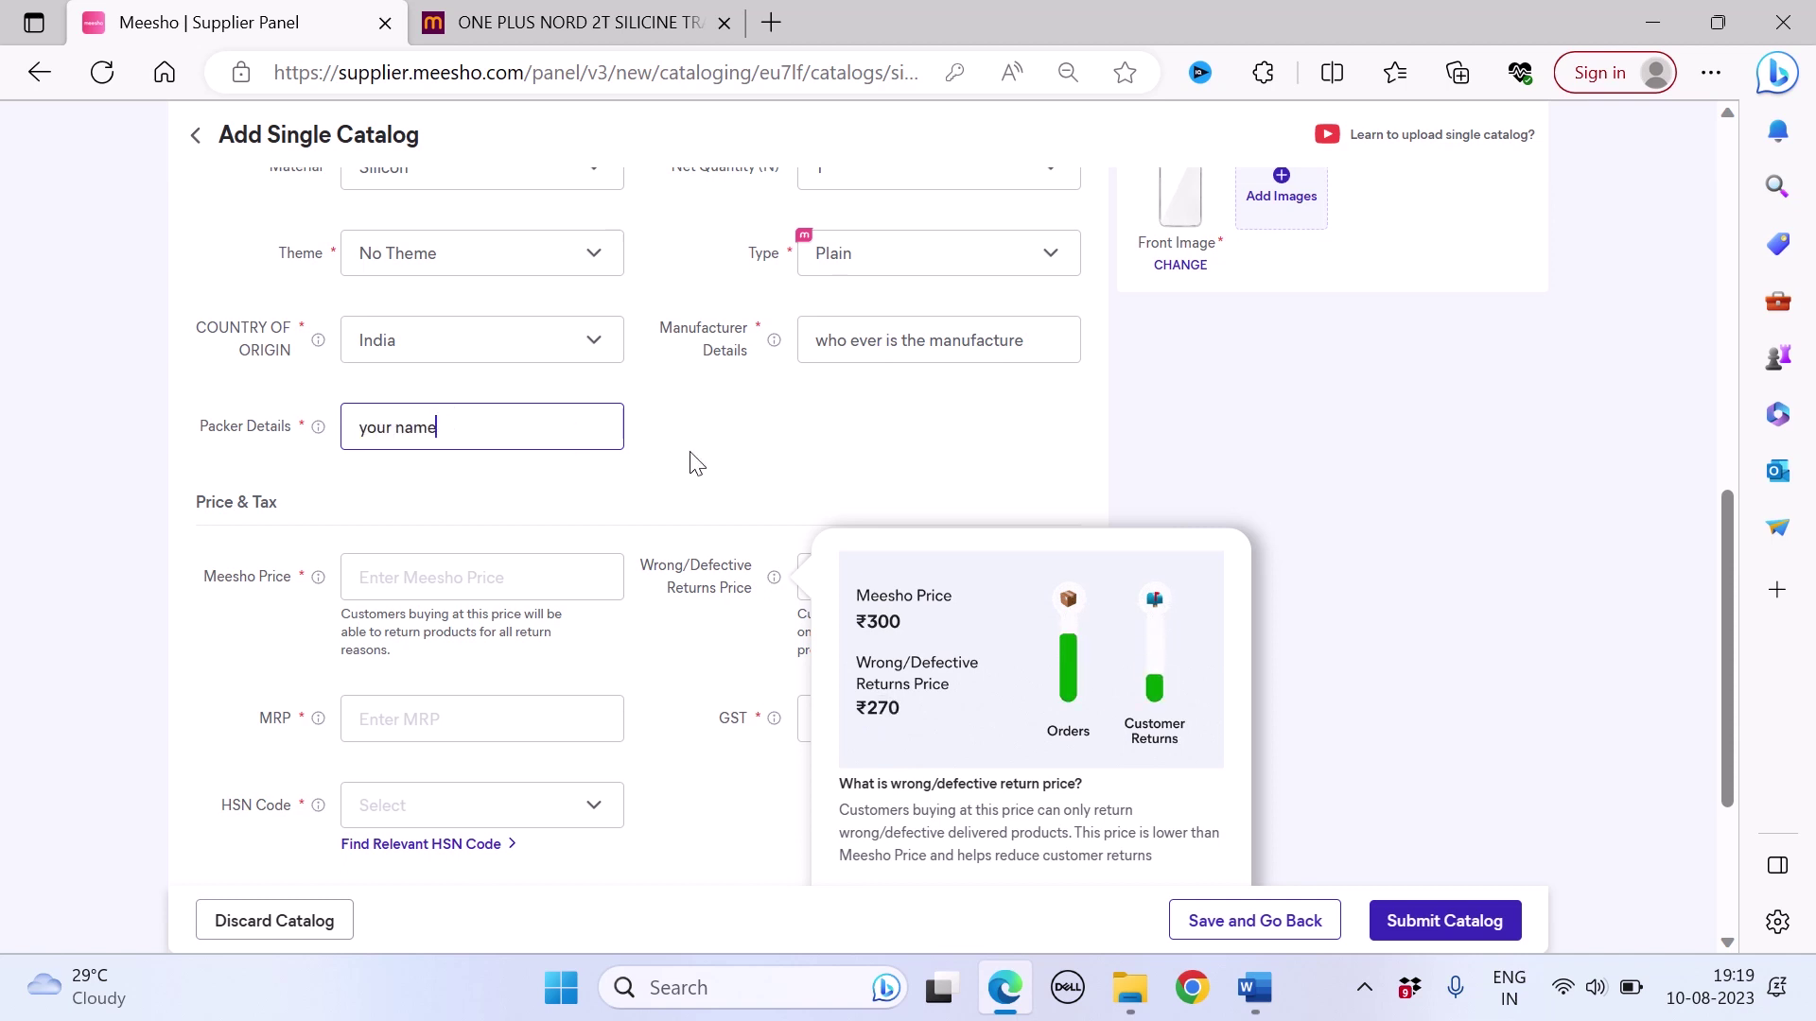
Step: Set the Meesho Price of the mobile cover to 150
scroll(697, 459, "down", 2)
left_click(518, 358)
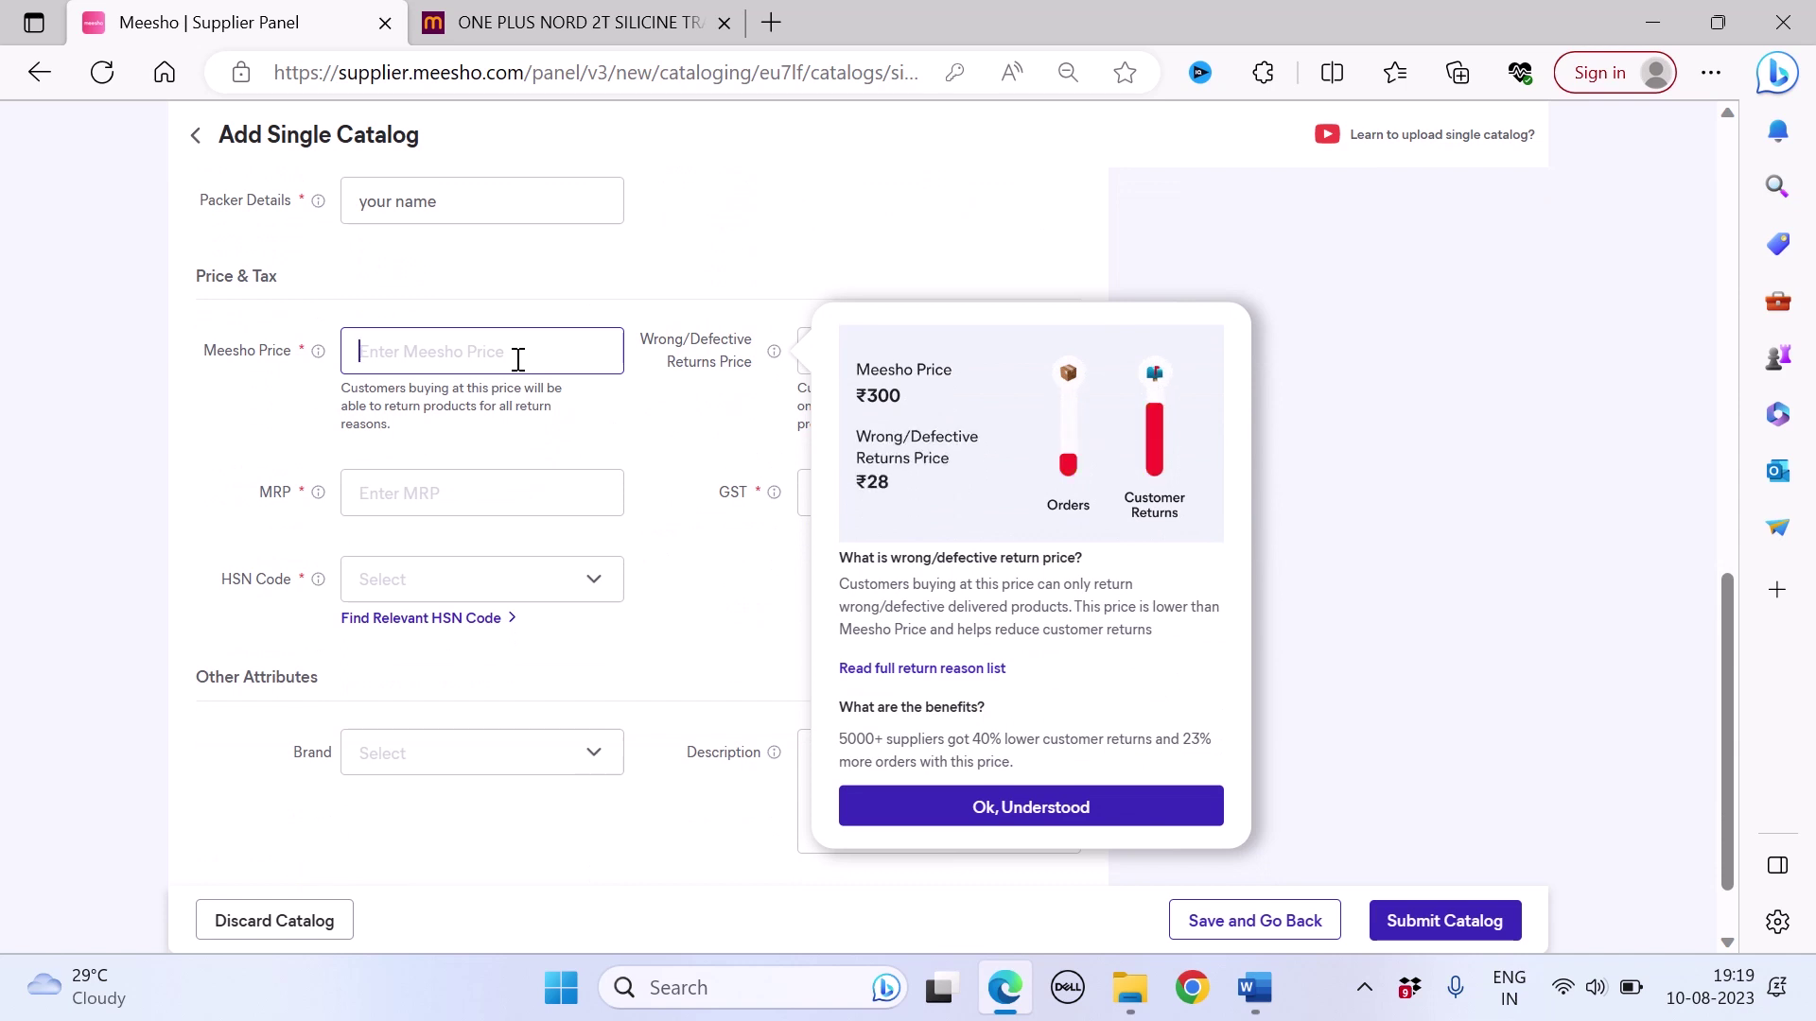
type("150")
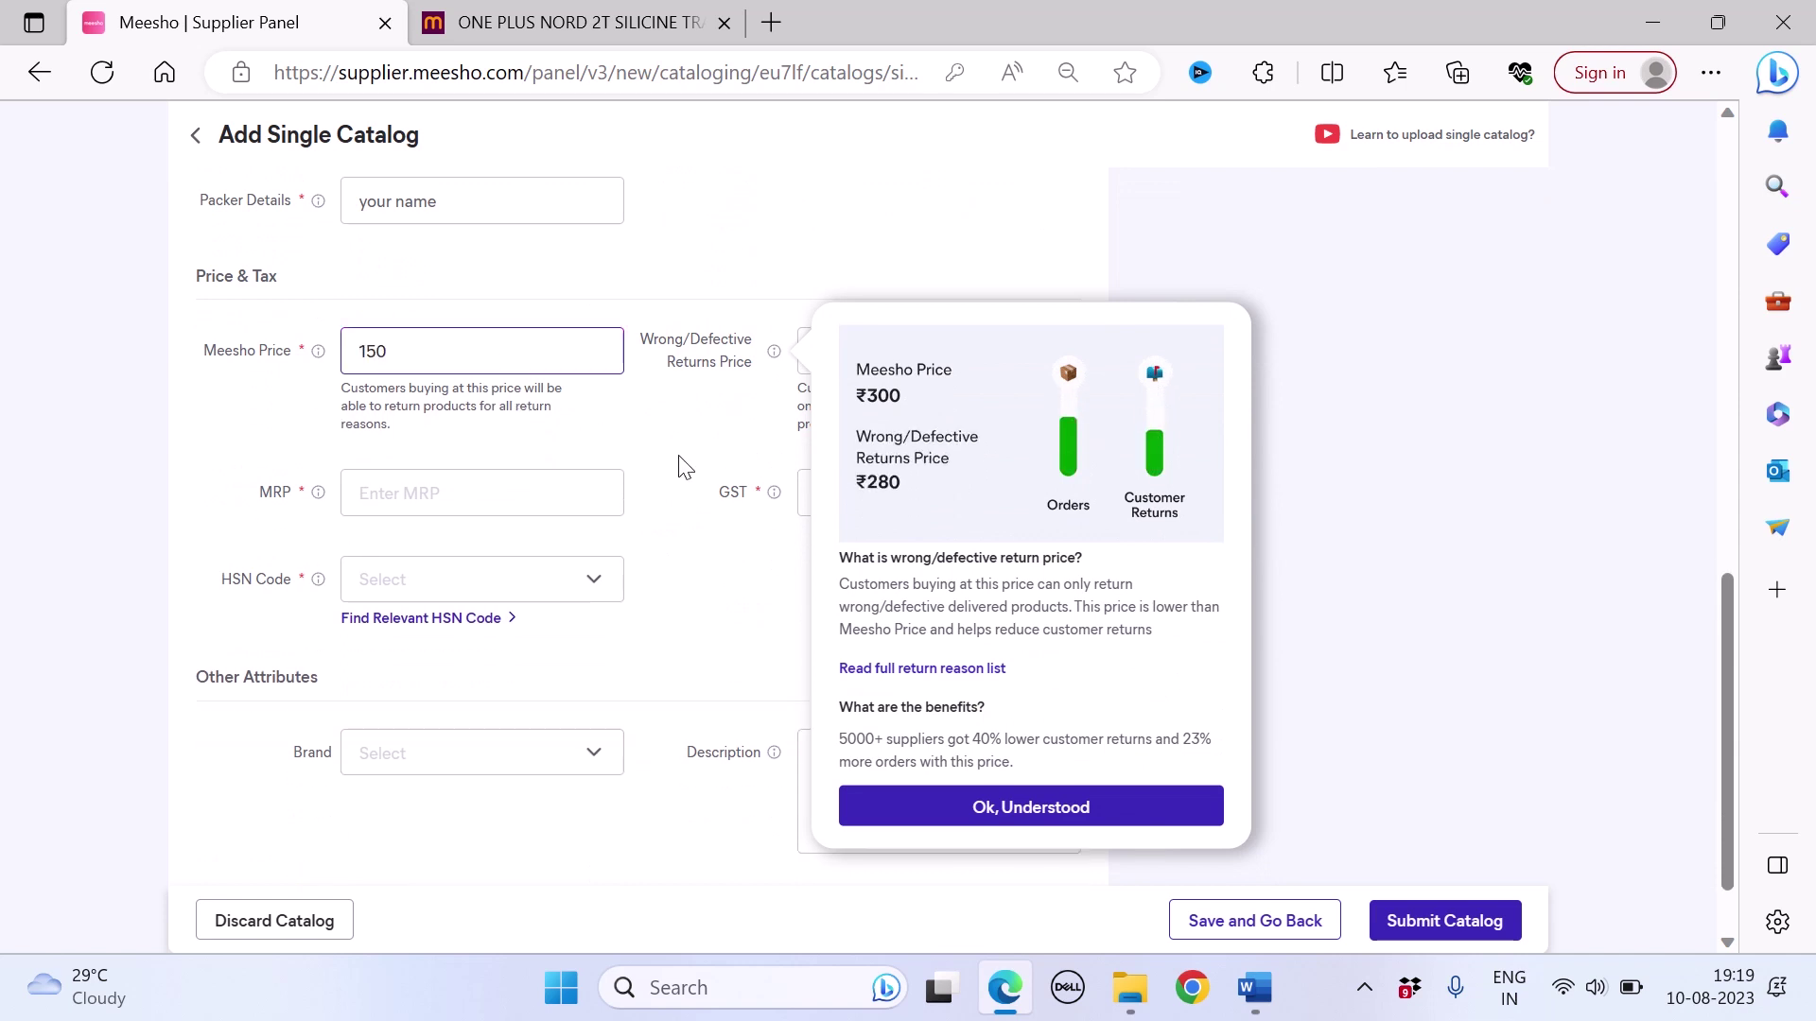
Step: Dismiss the explanation of the returns price and set the Wrong/Defective Returns Price to 140
left_click(889, 805)
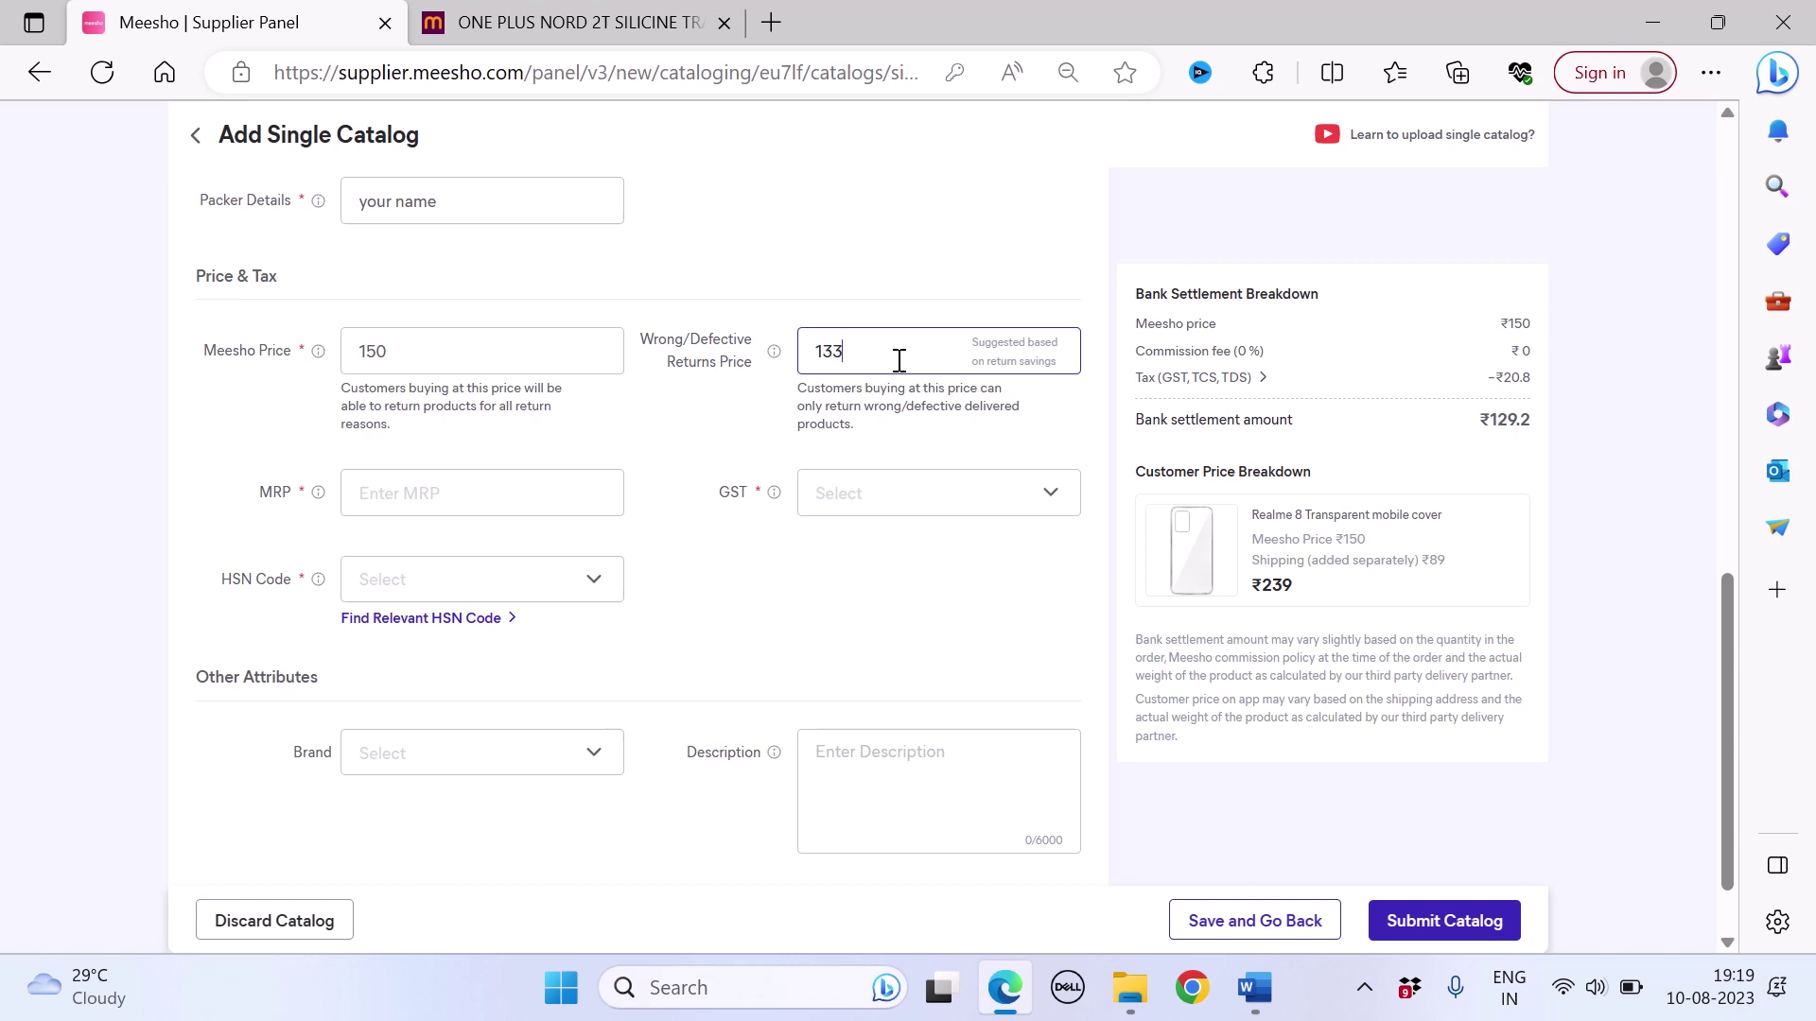
key("BackSpace")
key("BackSpace")
key("BackSpace")
type("1")
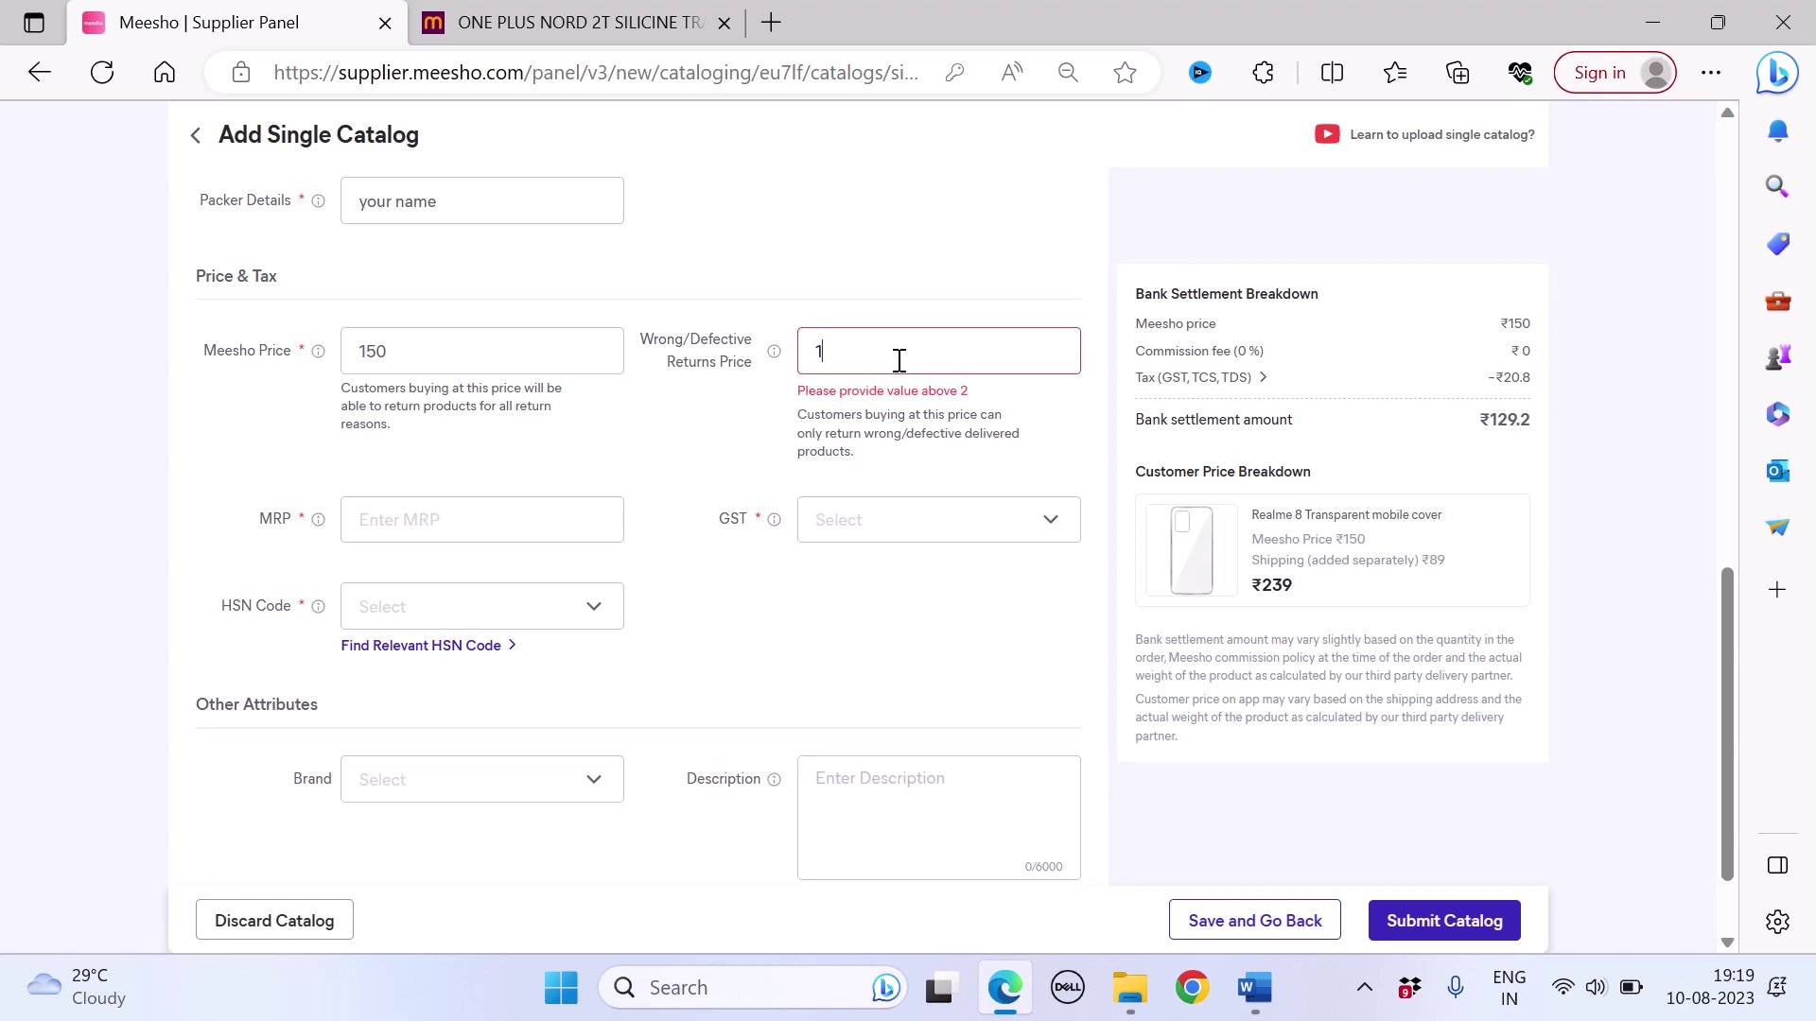
type("40")
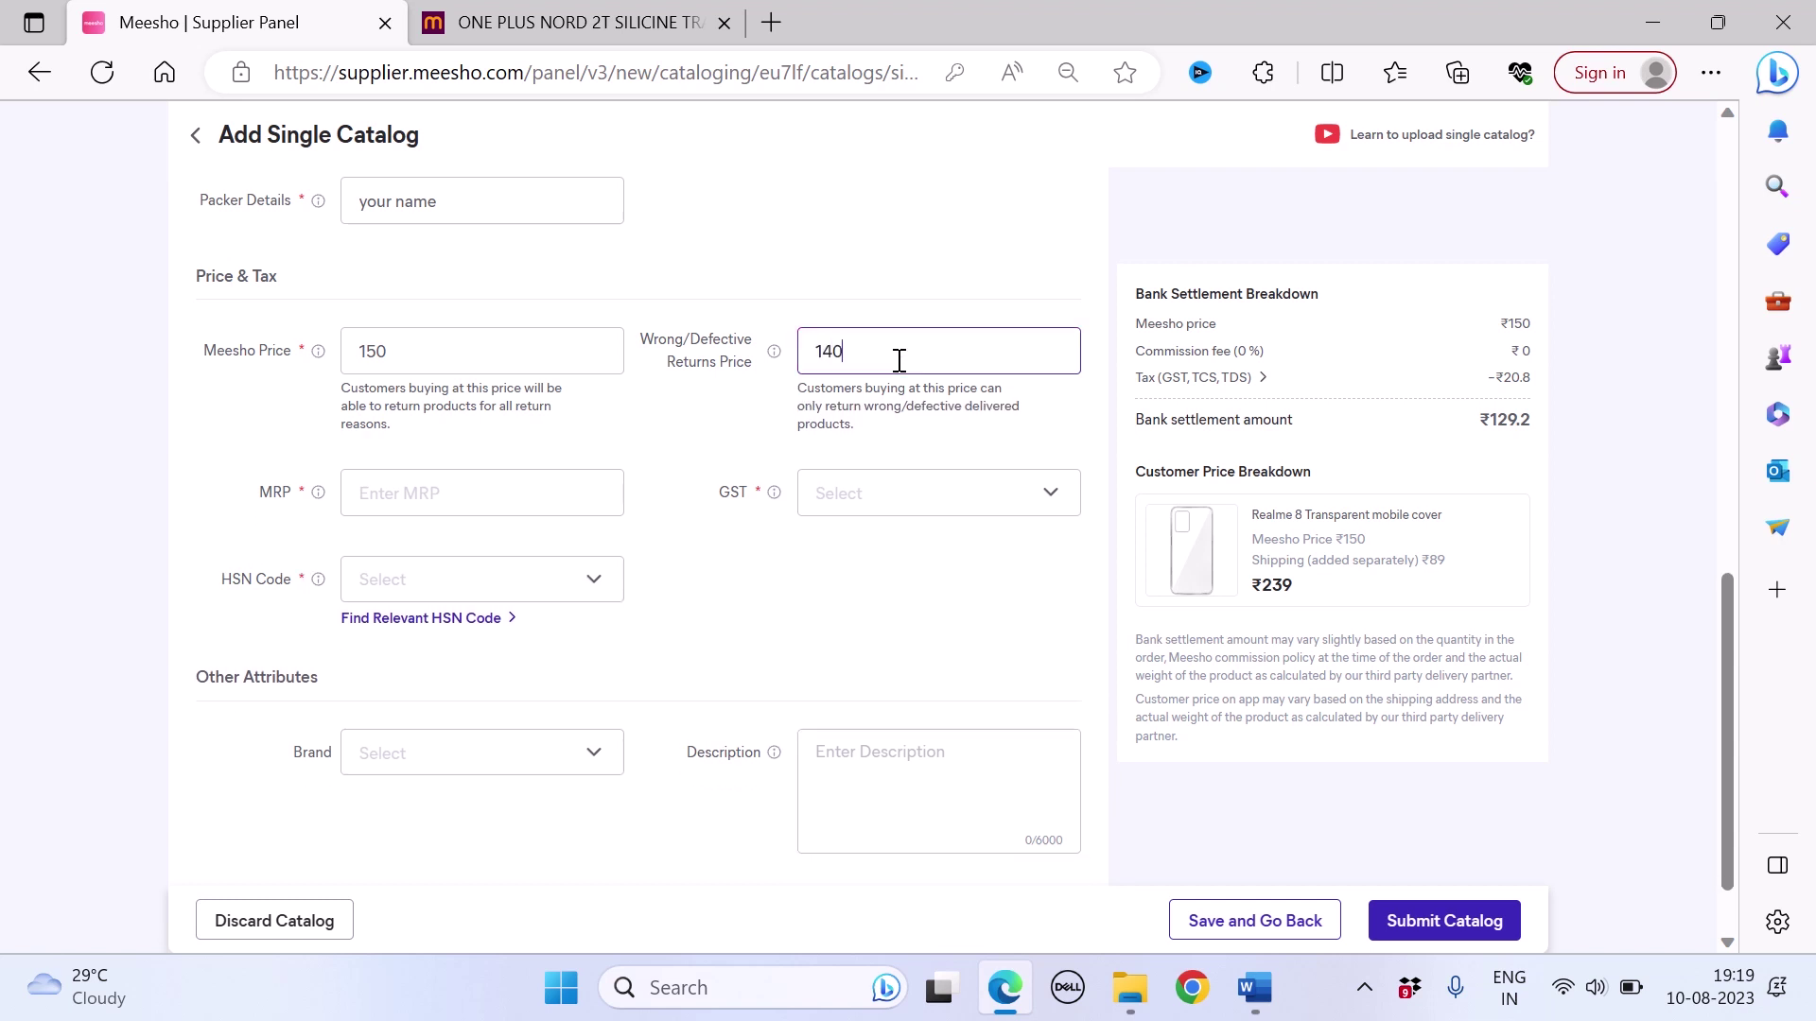
left_click(1100, 440)
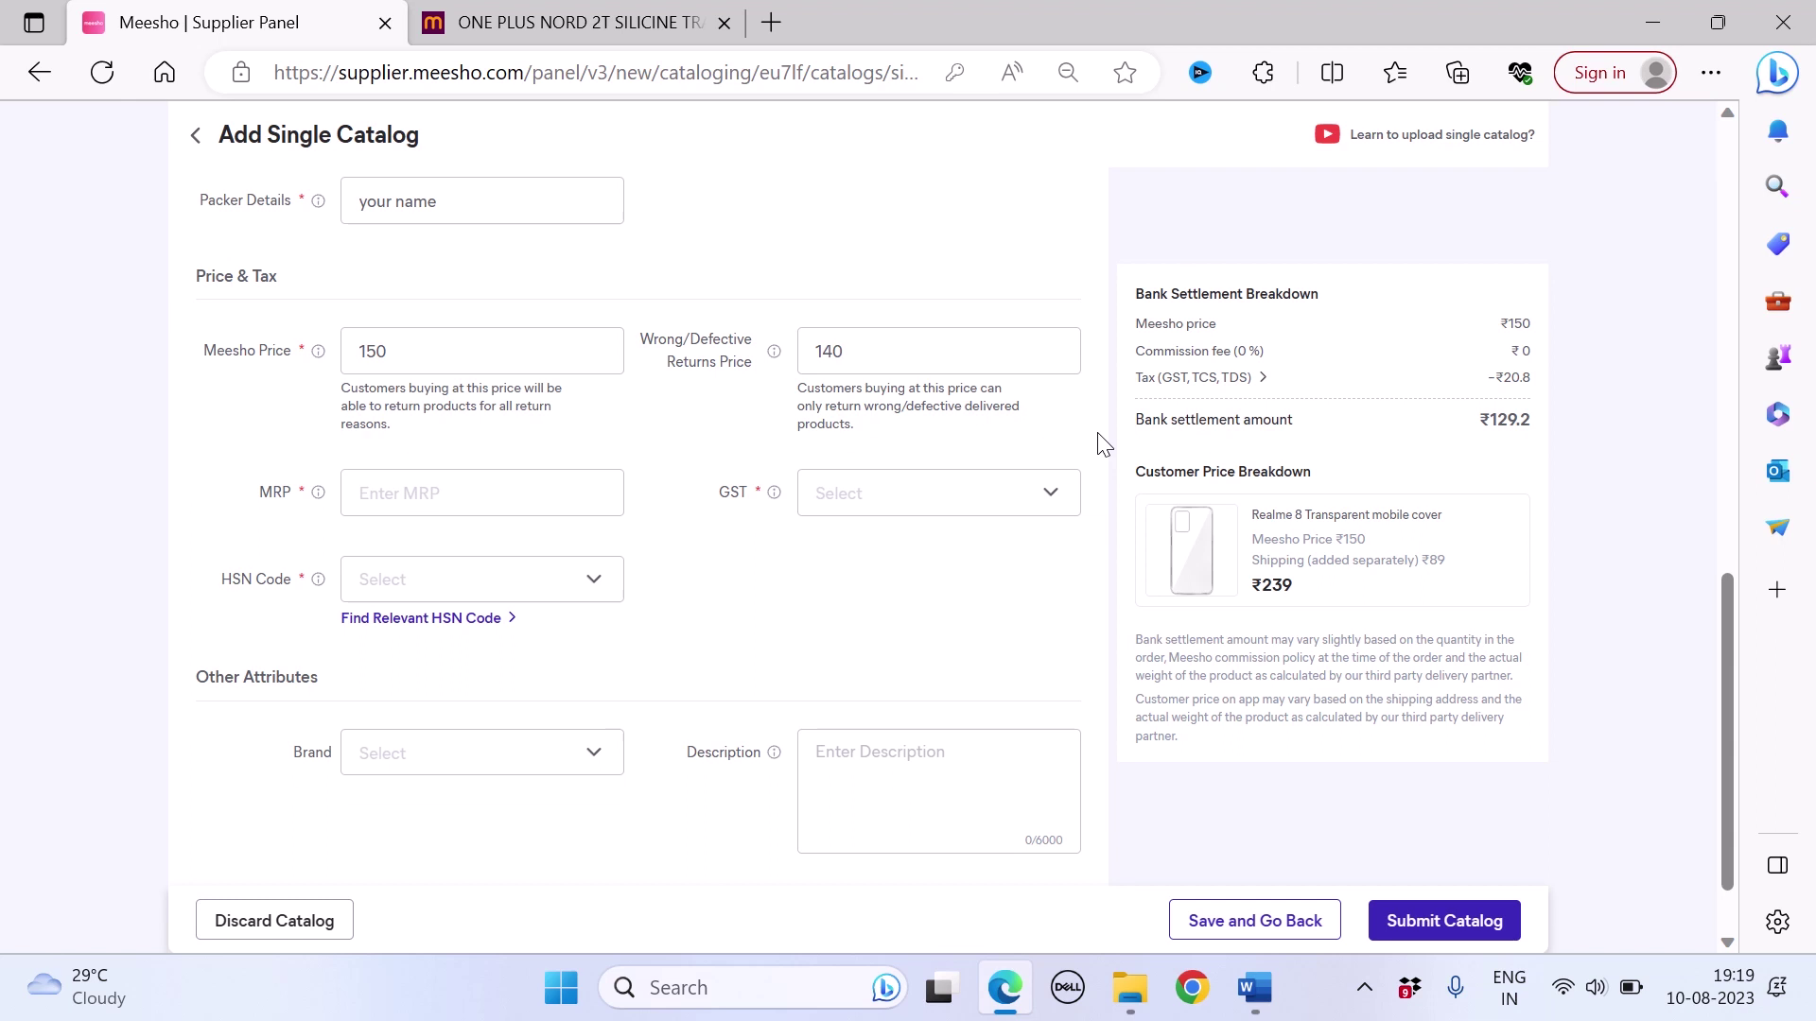
Step: Set the product's MRP to 499 and its GST rate to 18
left_click(421, 506)
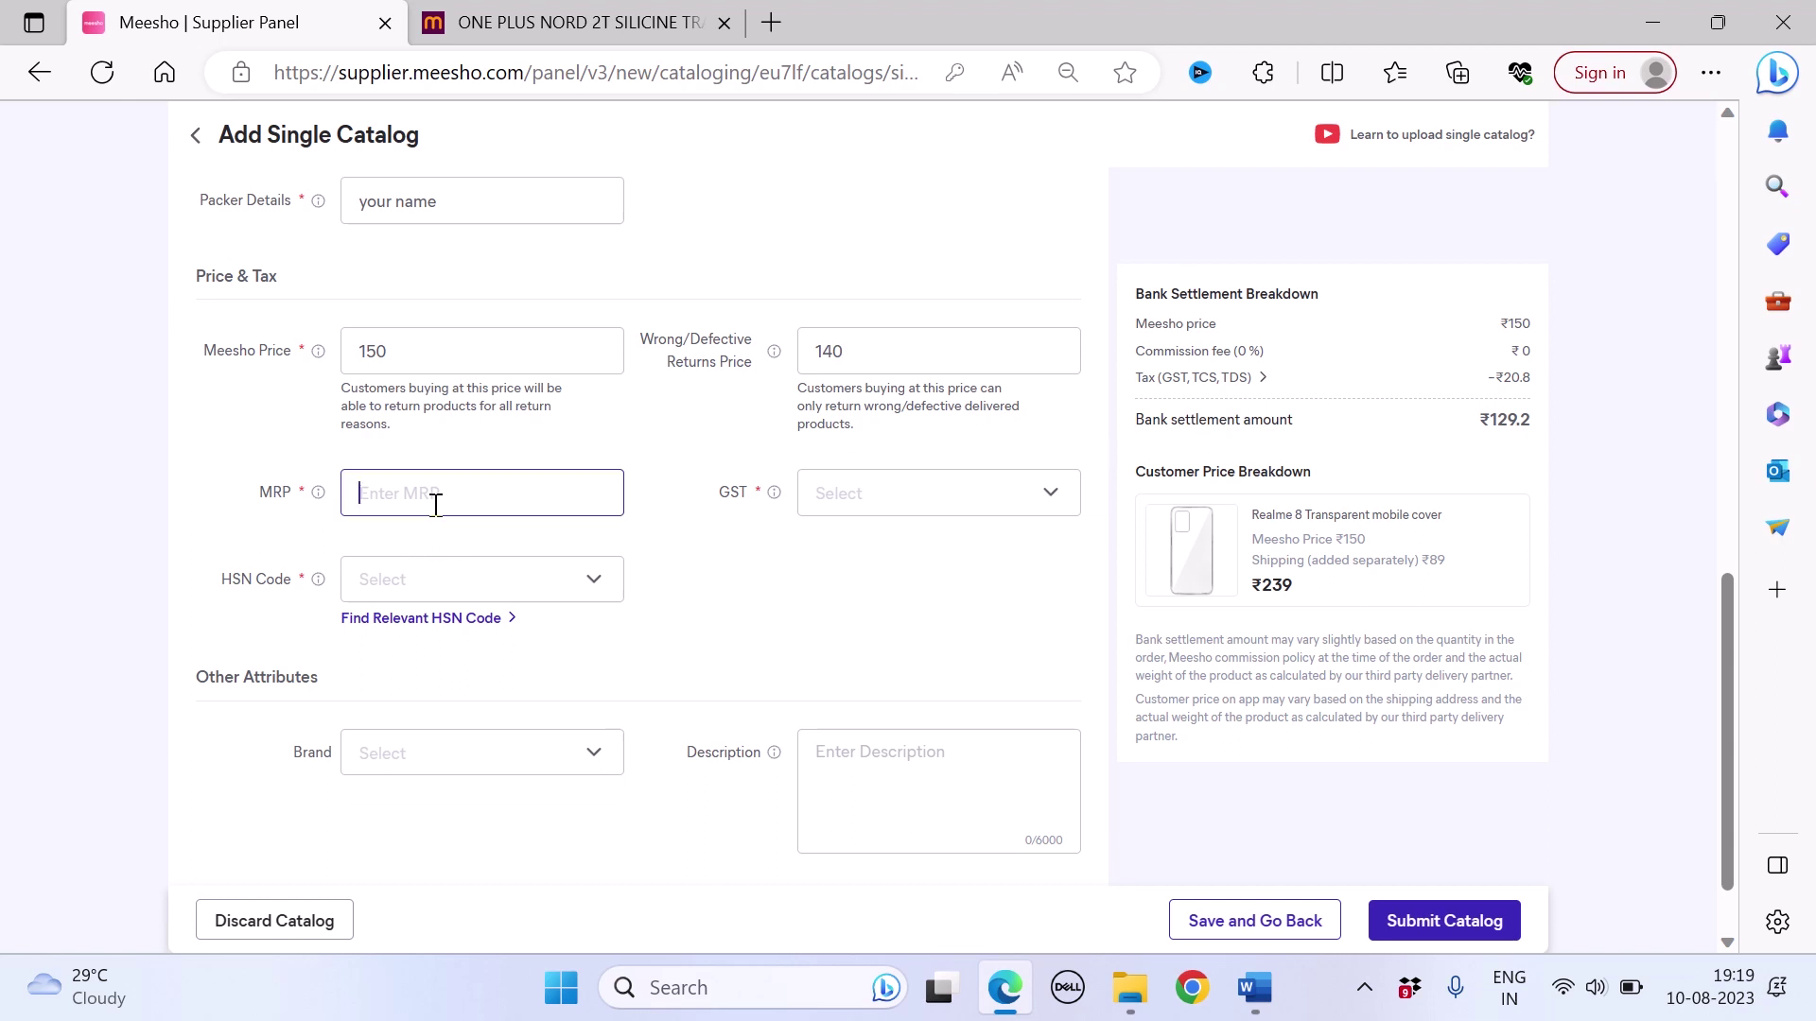
type("499")
left_click(967, 502)
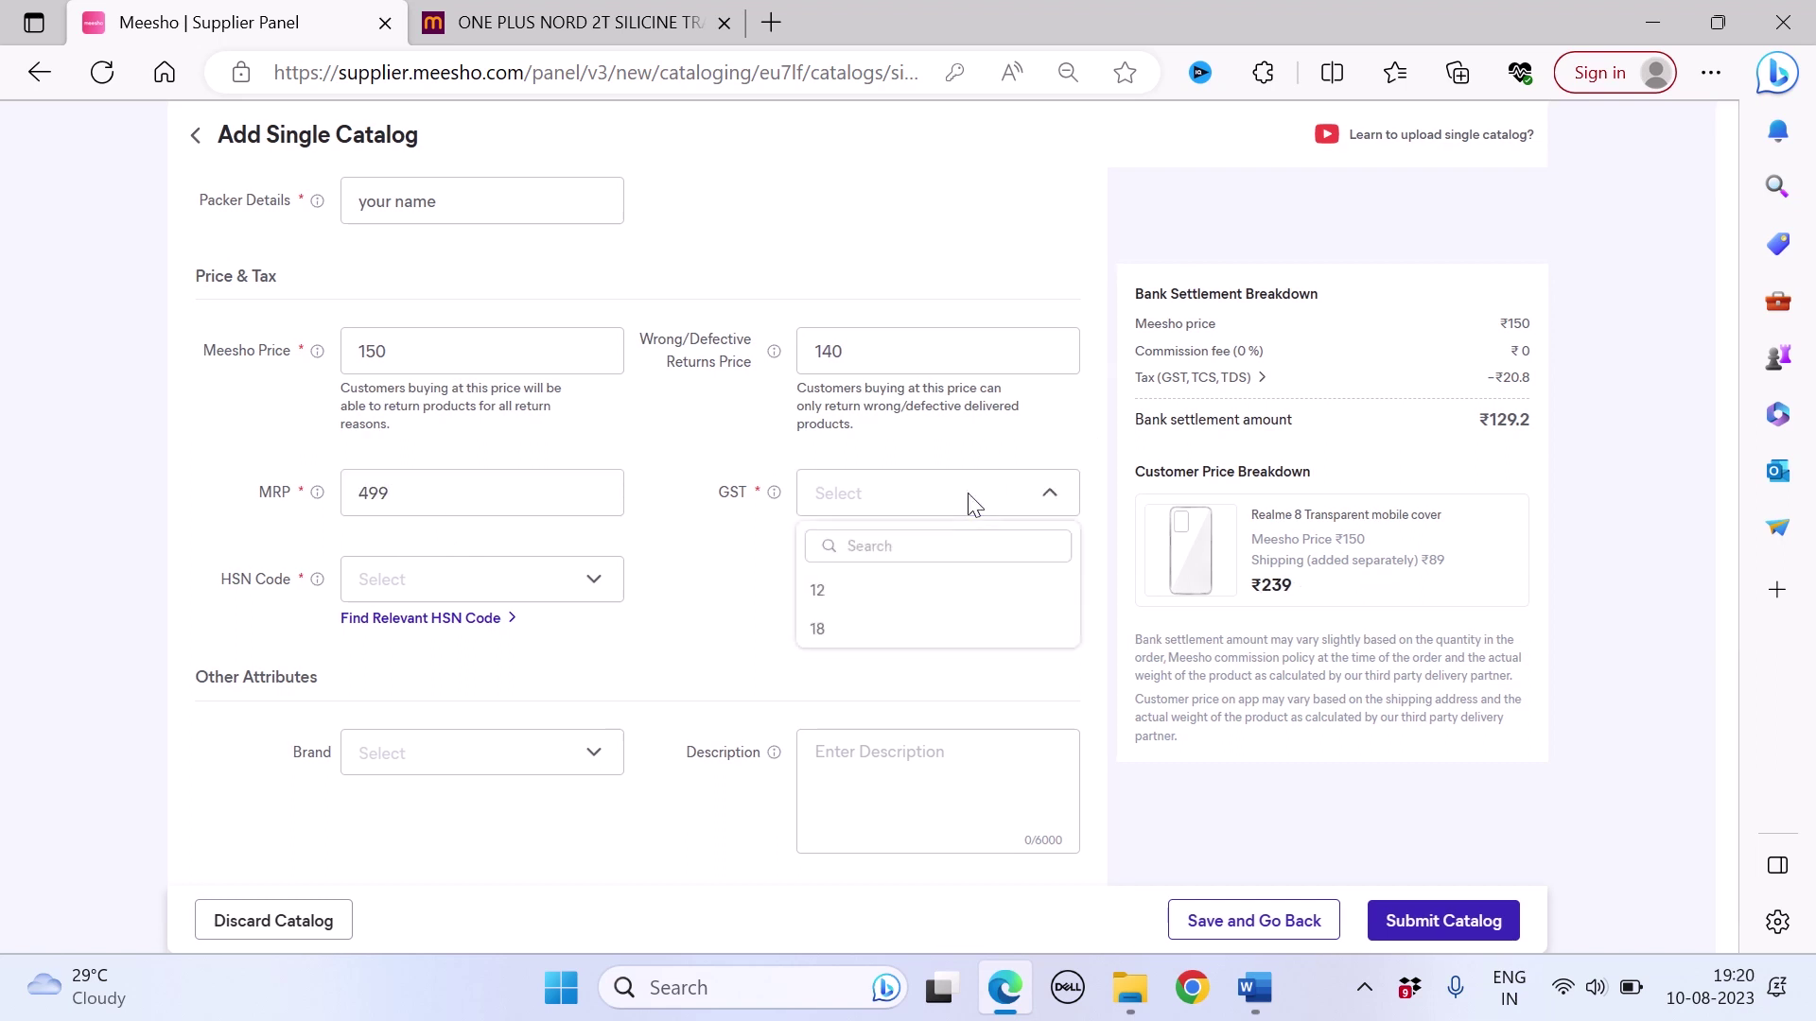
left_click(871, 631)
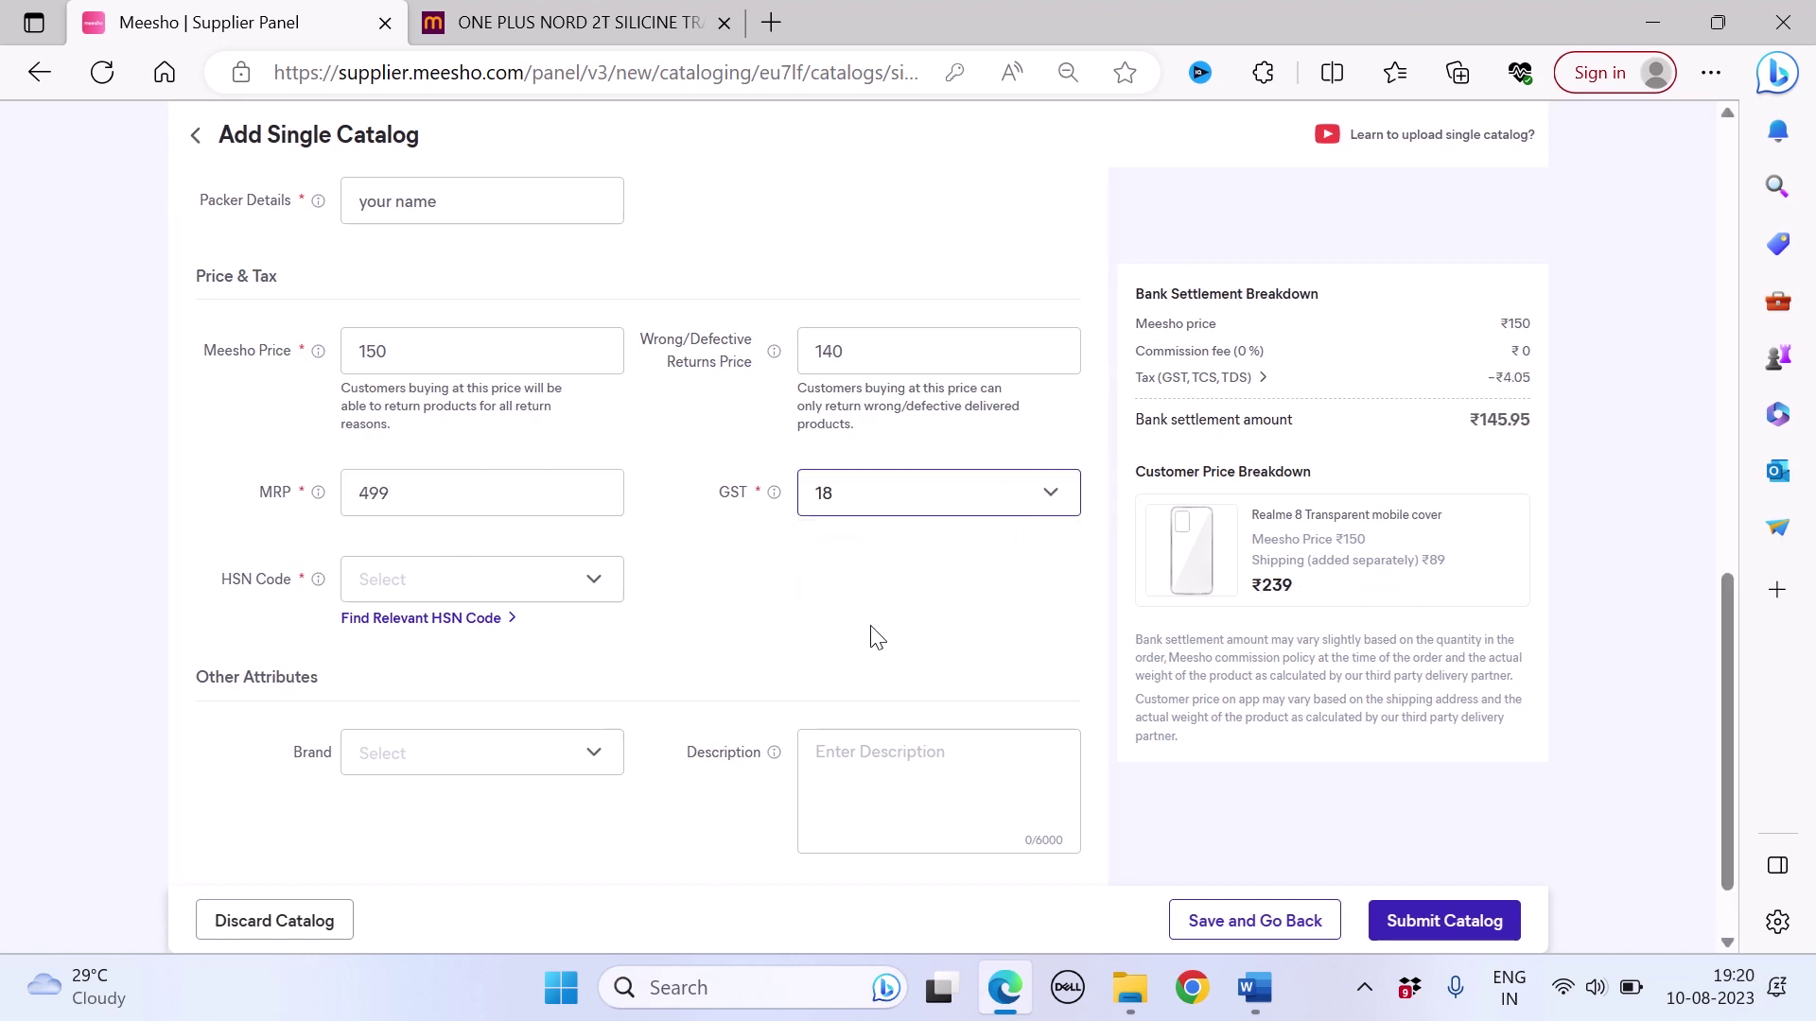
Step: Browse the available HSN codes and set the mobile cover's HSN Code to 392690
scroll(871, 632, "down", 1)
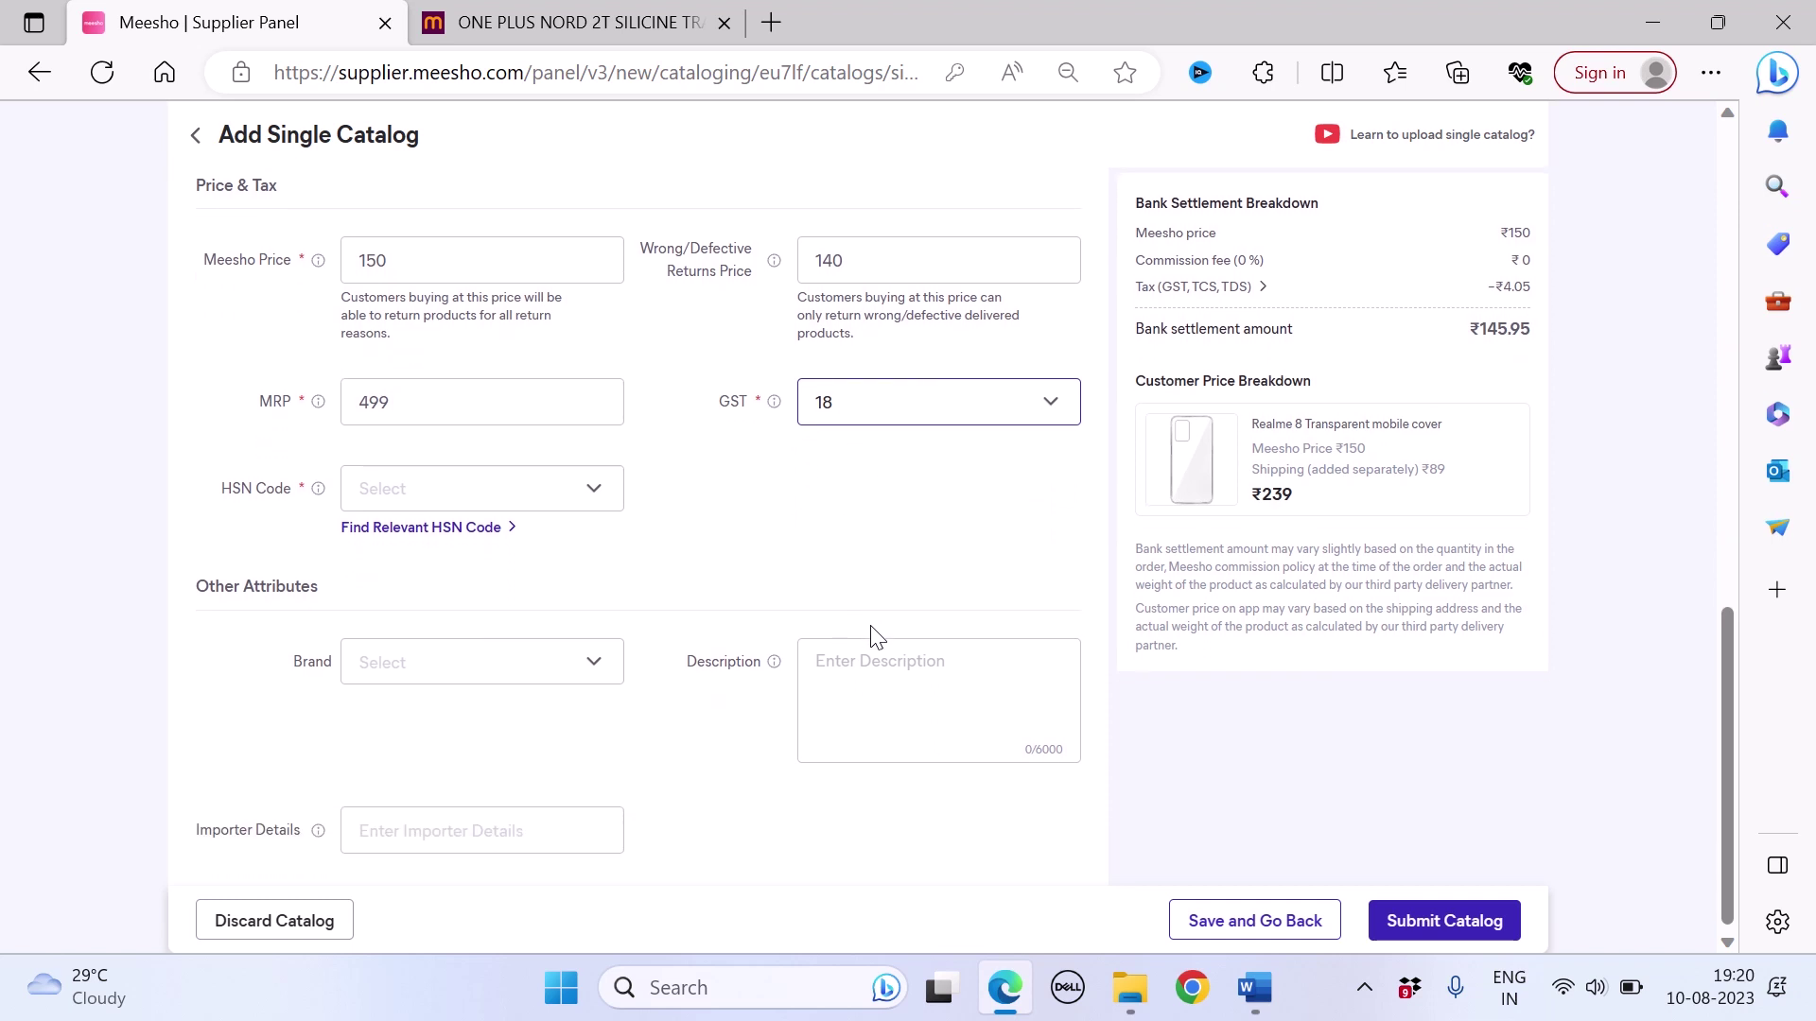
left_click(555, 498)
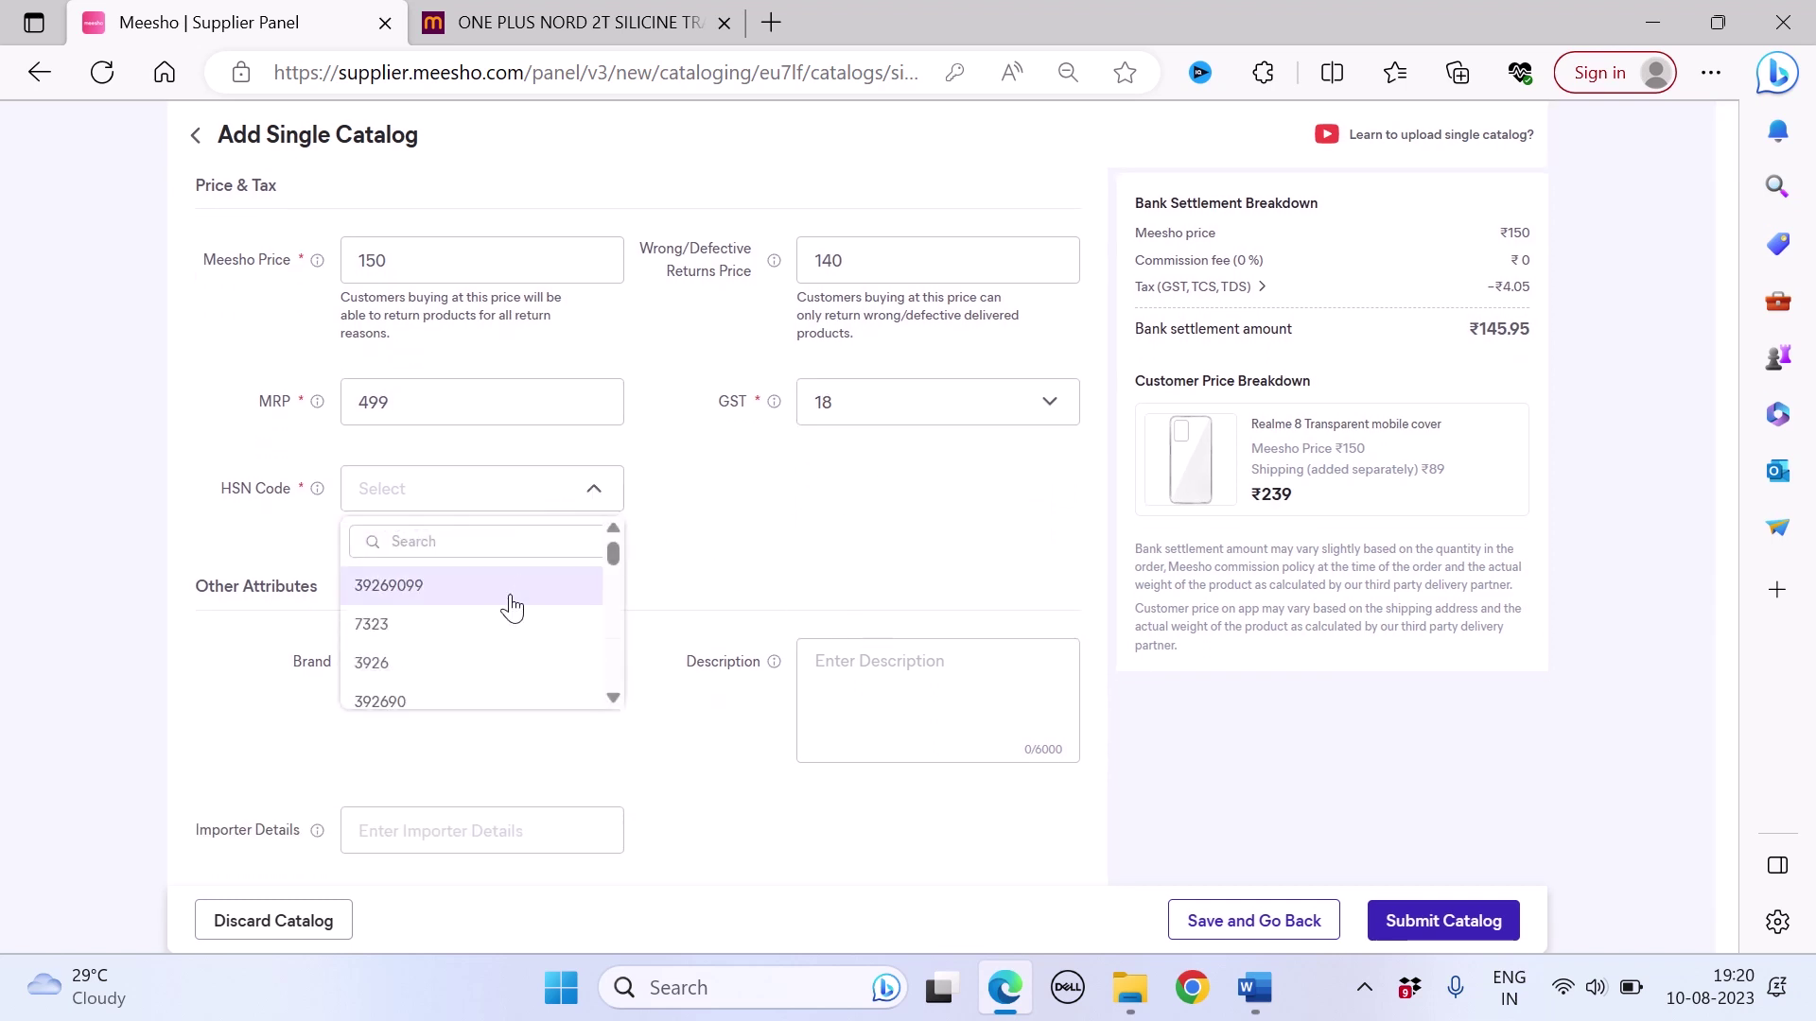
scroll(509, 613, "down", 3)
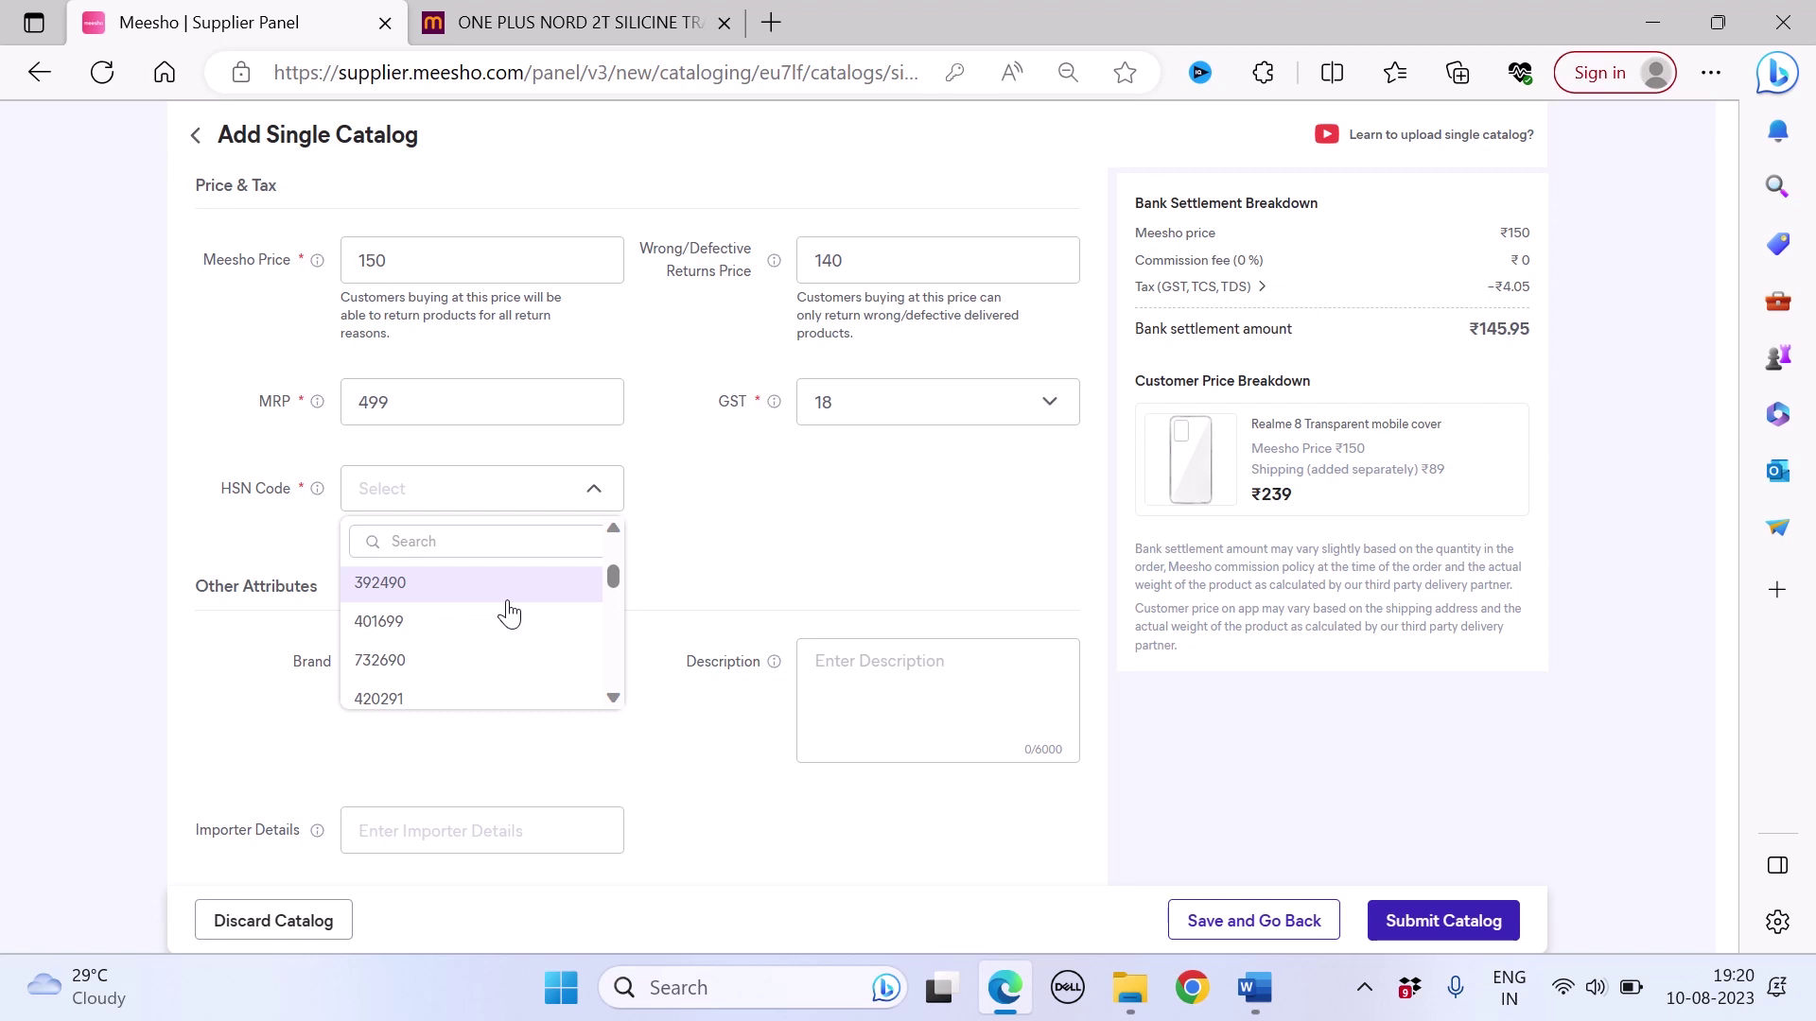
scroll(506, 643, "down", 4)
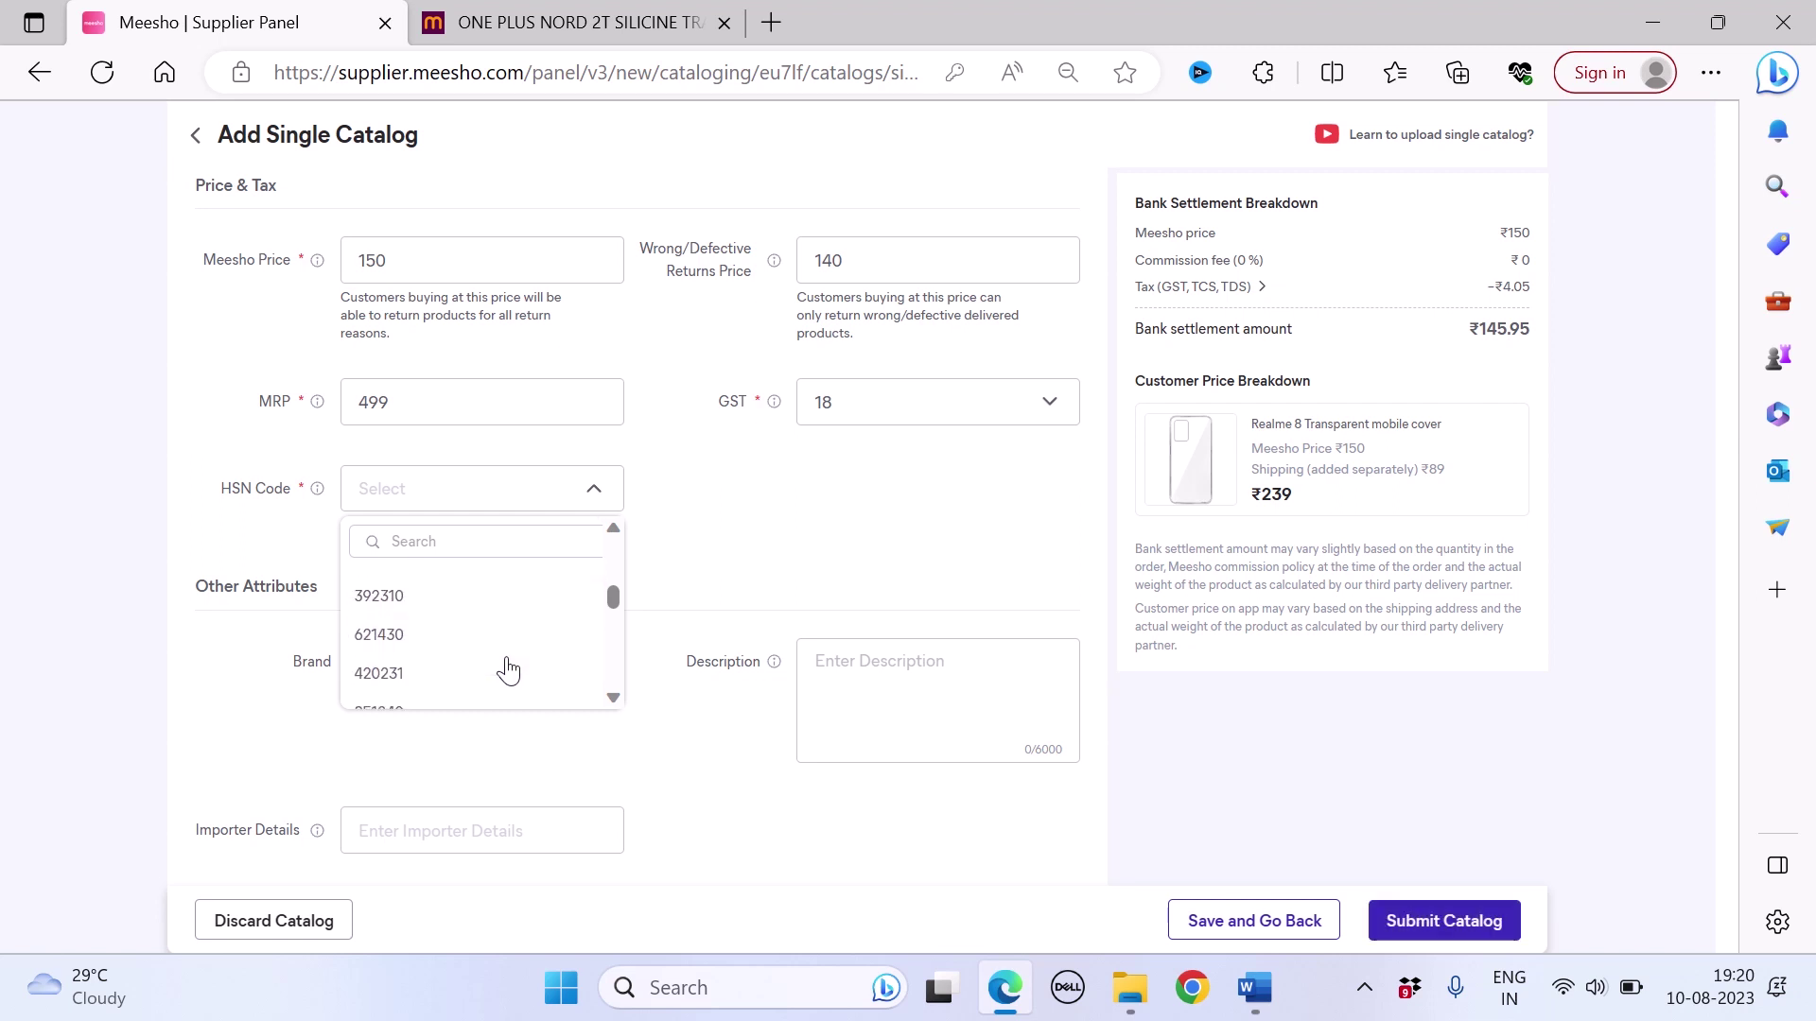
scroll(473, 624, "up", 5)
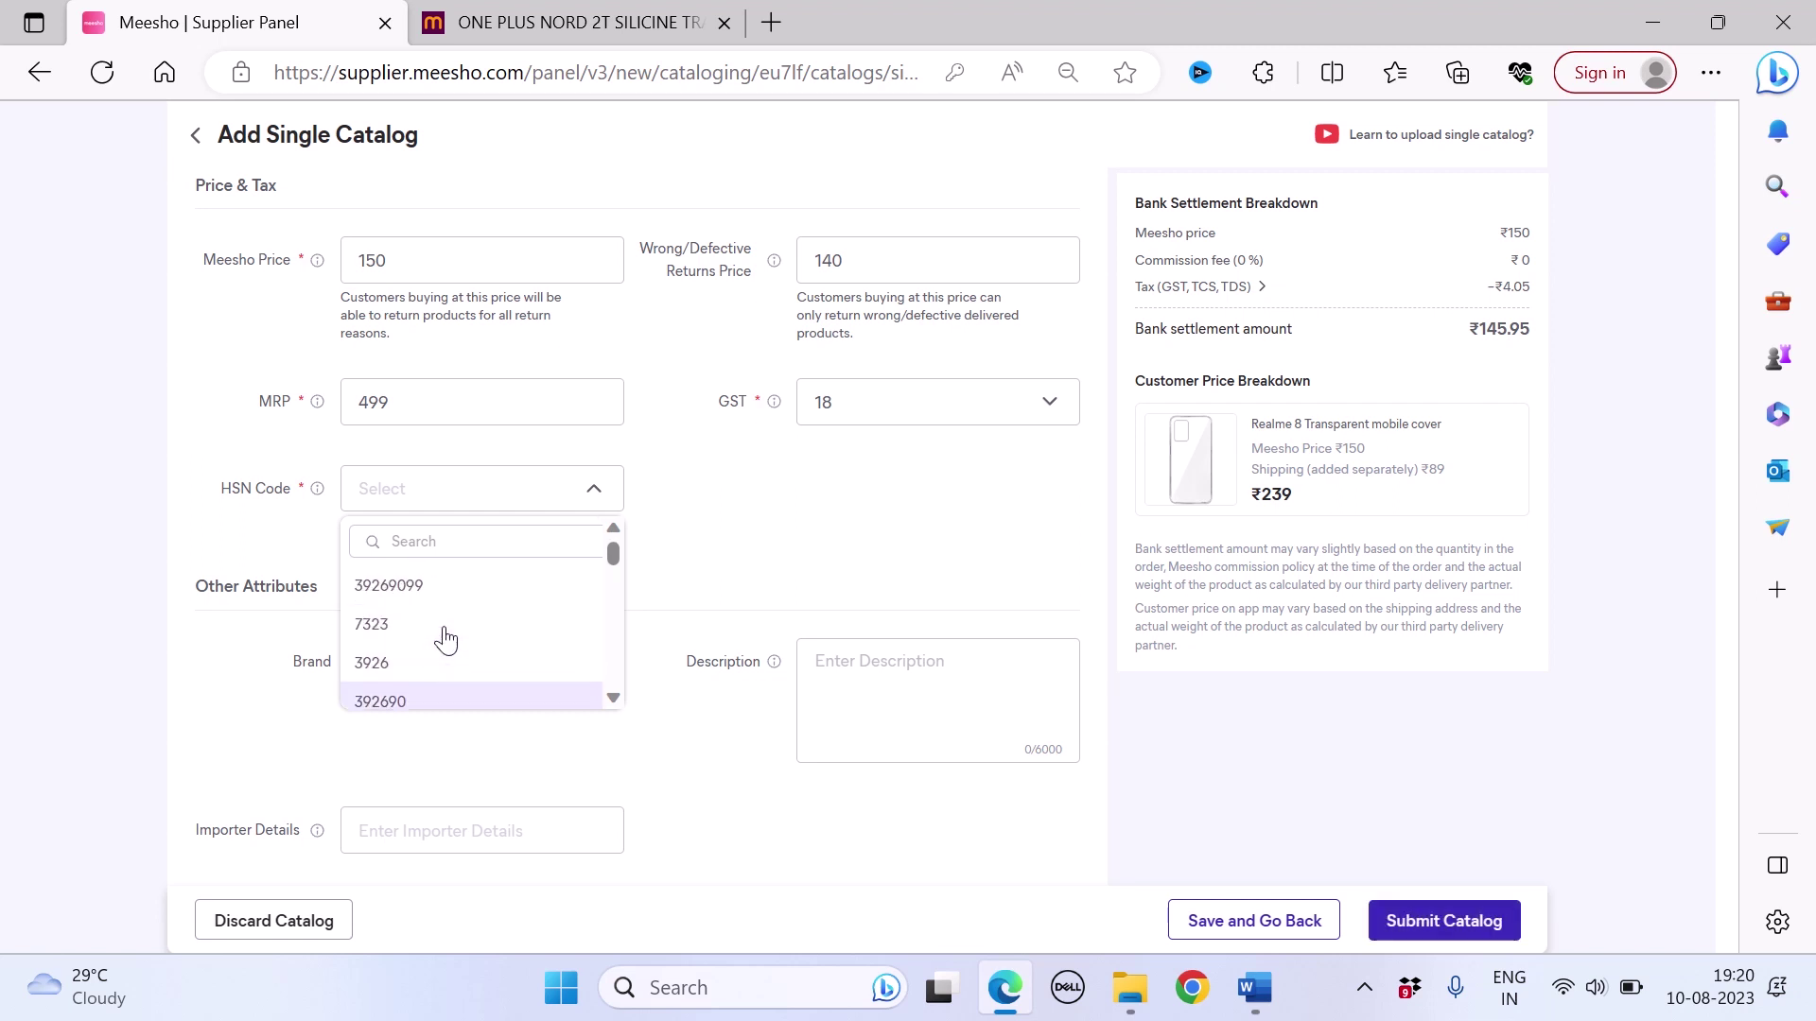
left_click(419, 702)
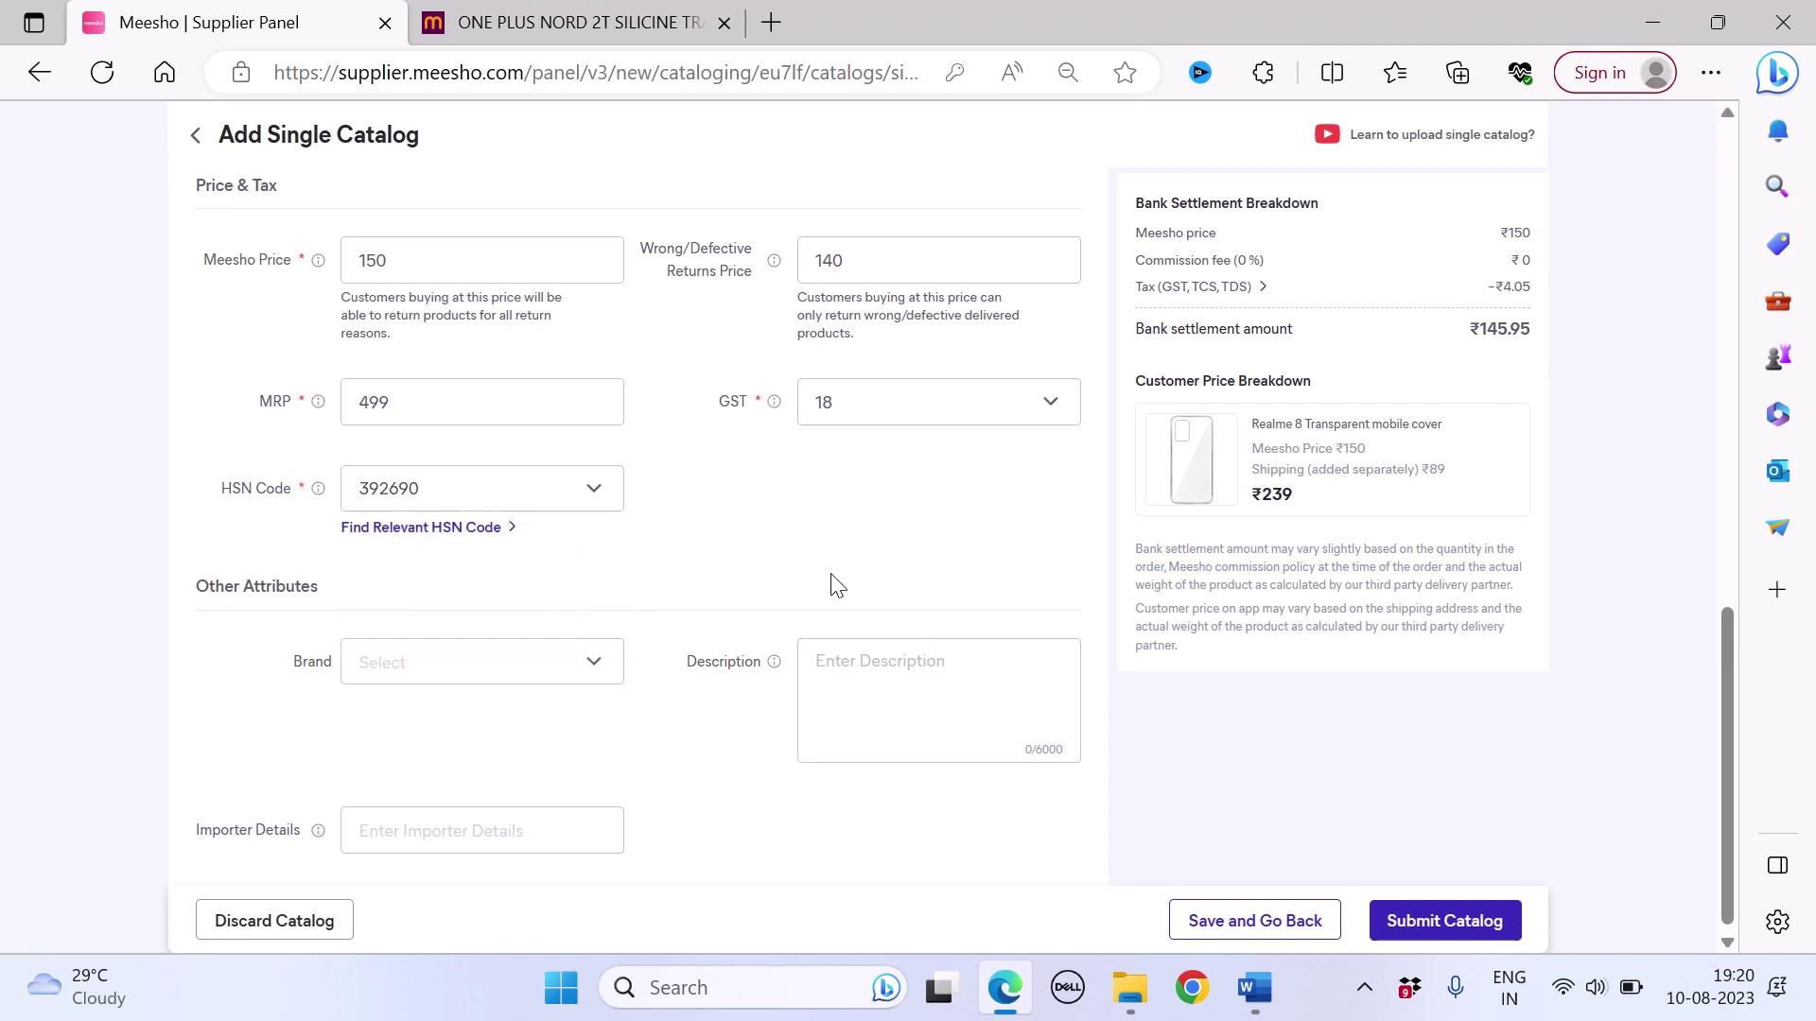
Step: Look at the available Brand options and close the list without choosing a brand
scroll(833, 581, "down", 1)
scroll(832, 583, "up", 1)
left_click(576, 667)
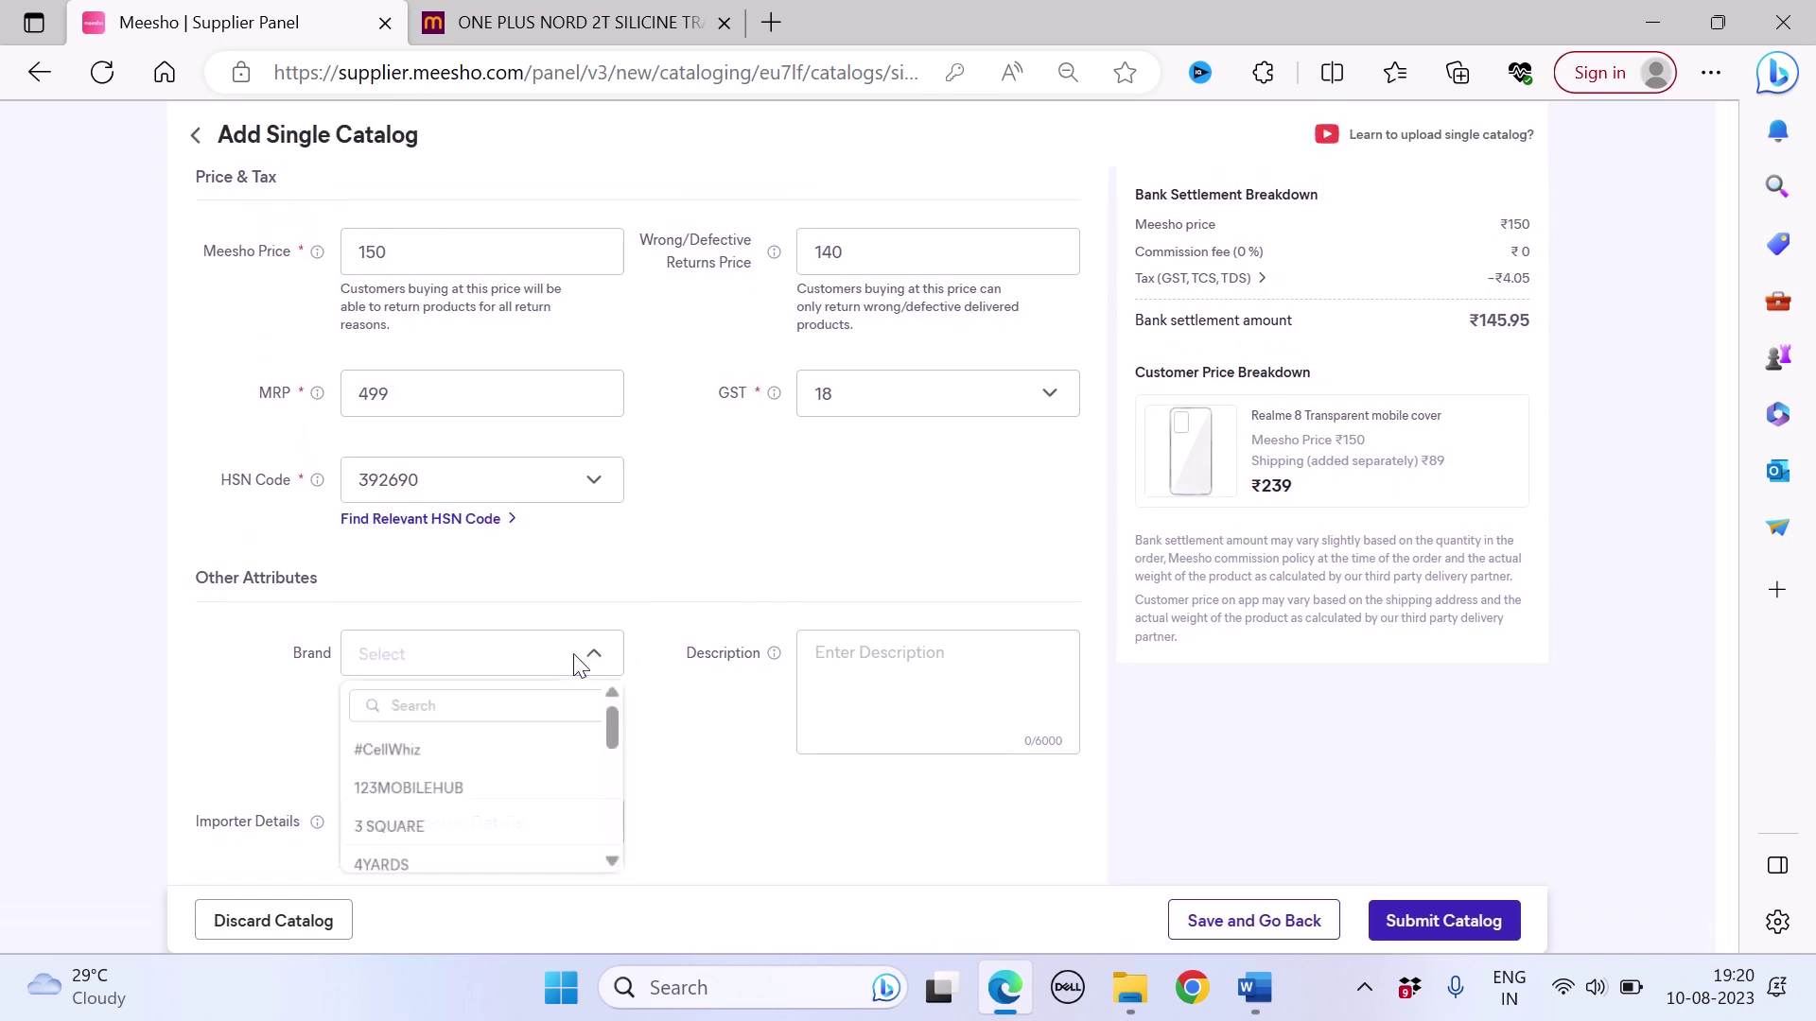
left_click(578, 665)
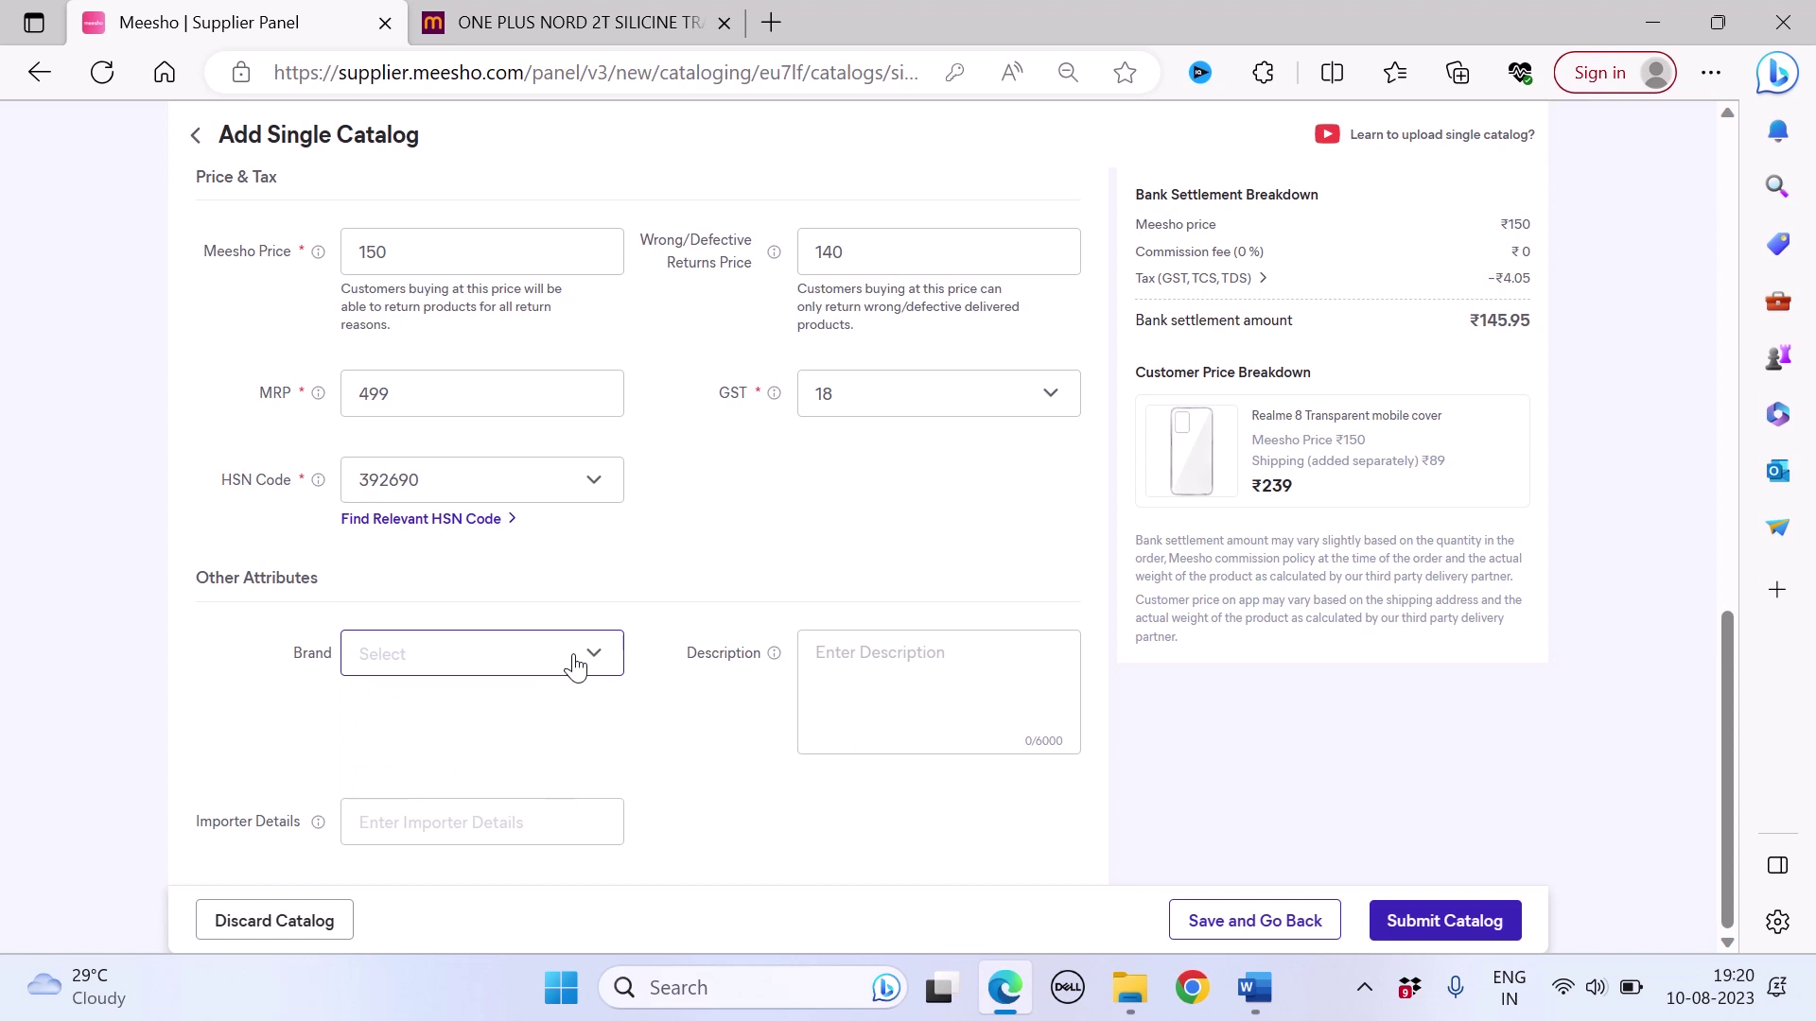
Step: On the open OnePlus Nord 2T cover product page, select the whole Product Details text from Name to Country of Origin
left_click(843, 630)
left_click(606, 9)
scroll(1281, 446, "down", 6)
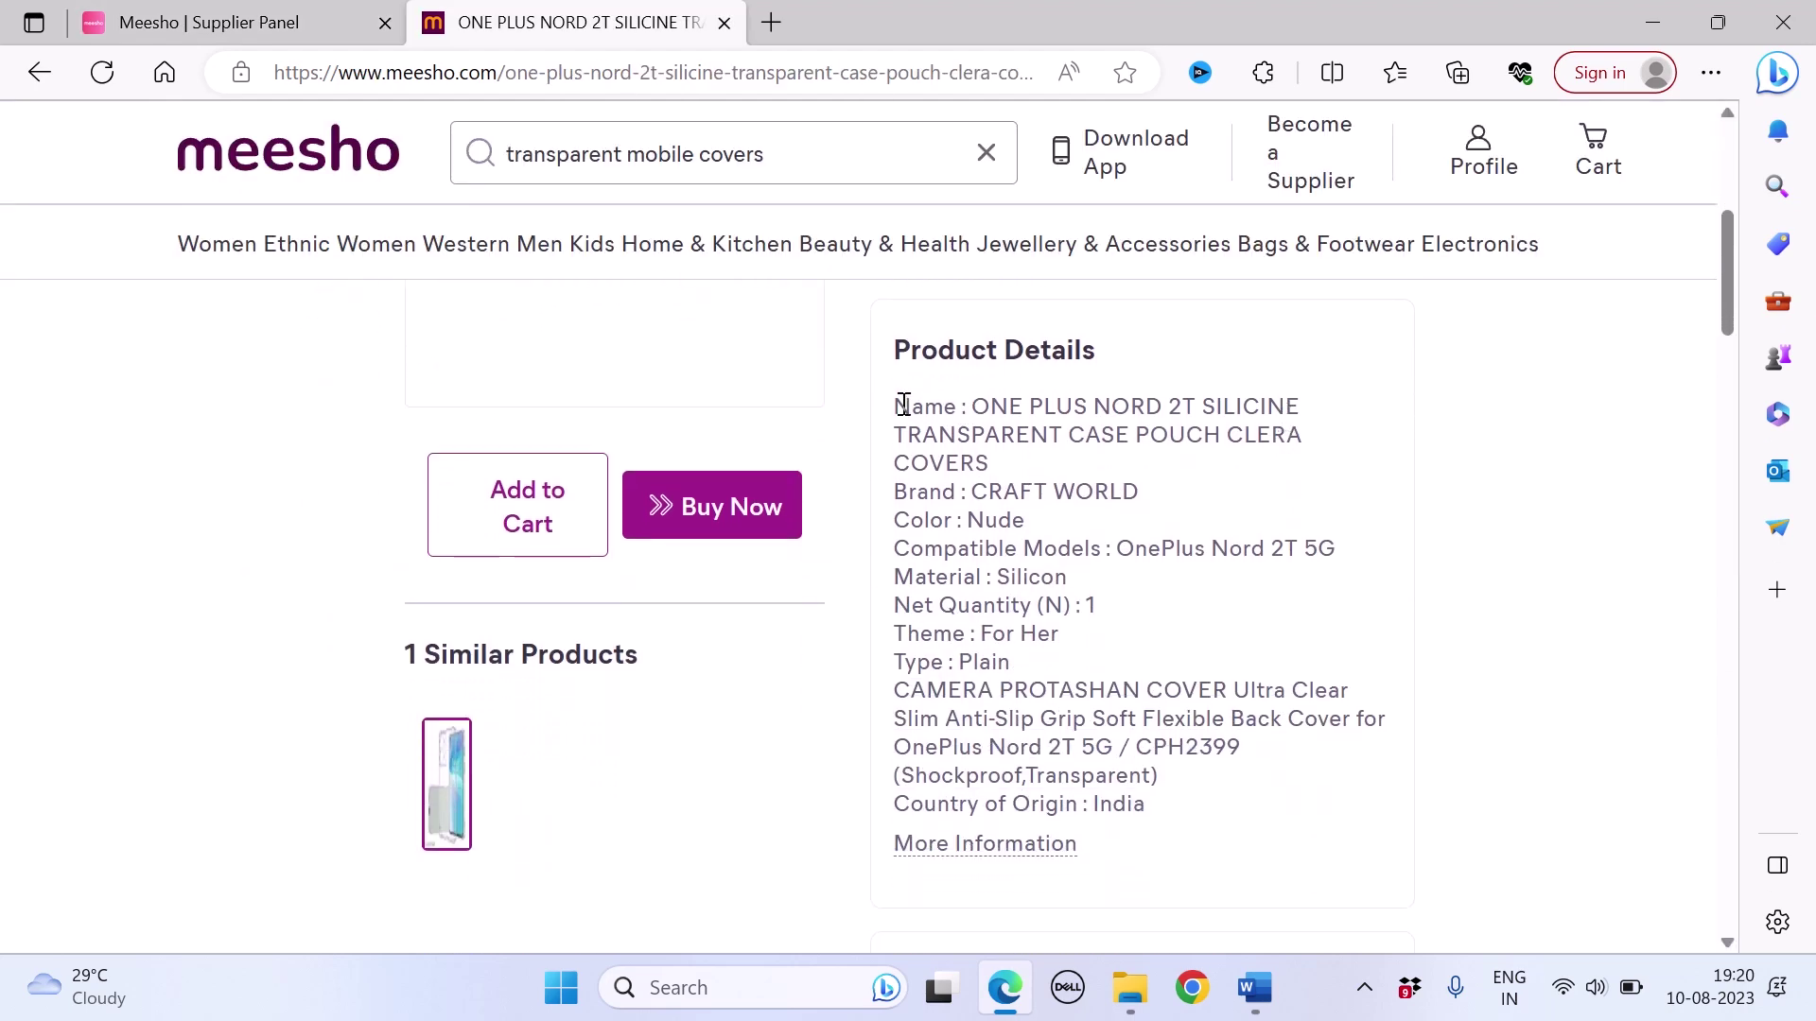
left_click_drag(897, 404, 1237, 806)
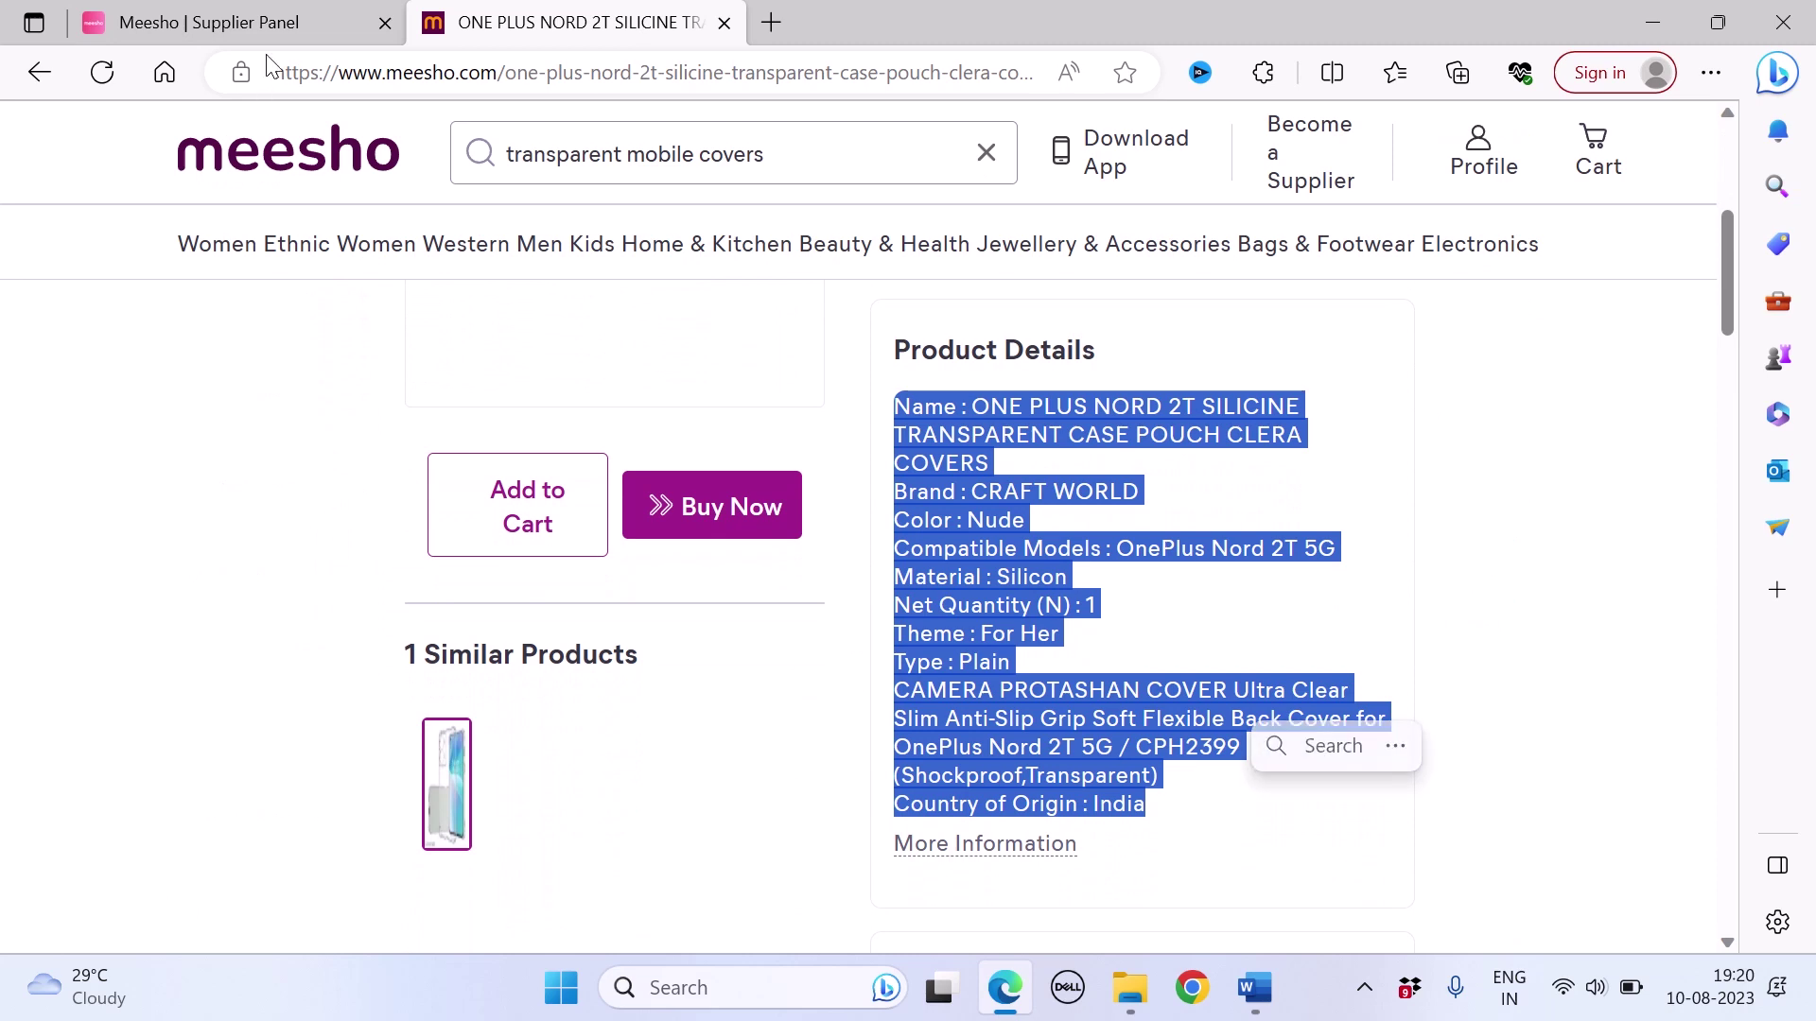
left_click(227, 10)
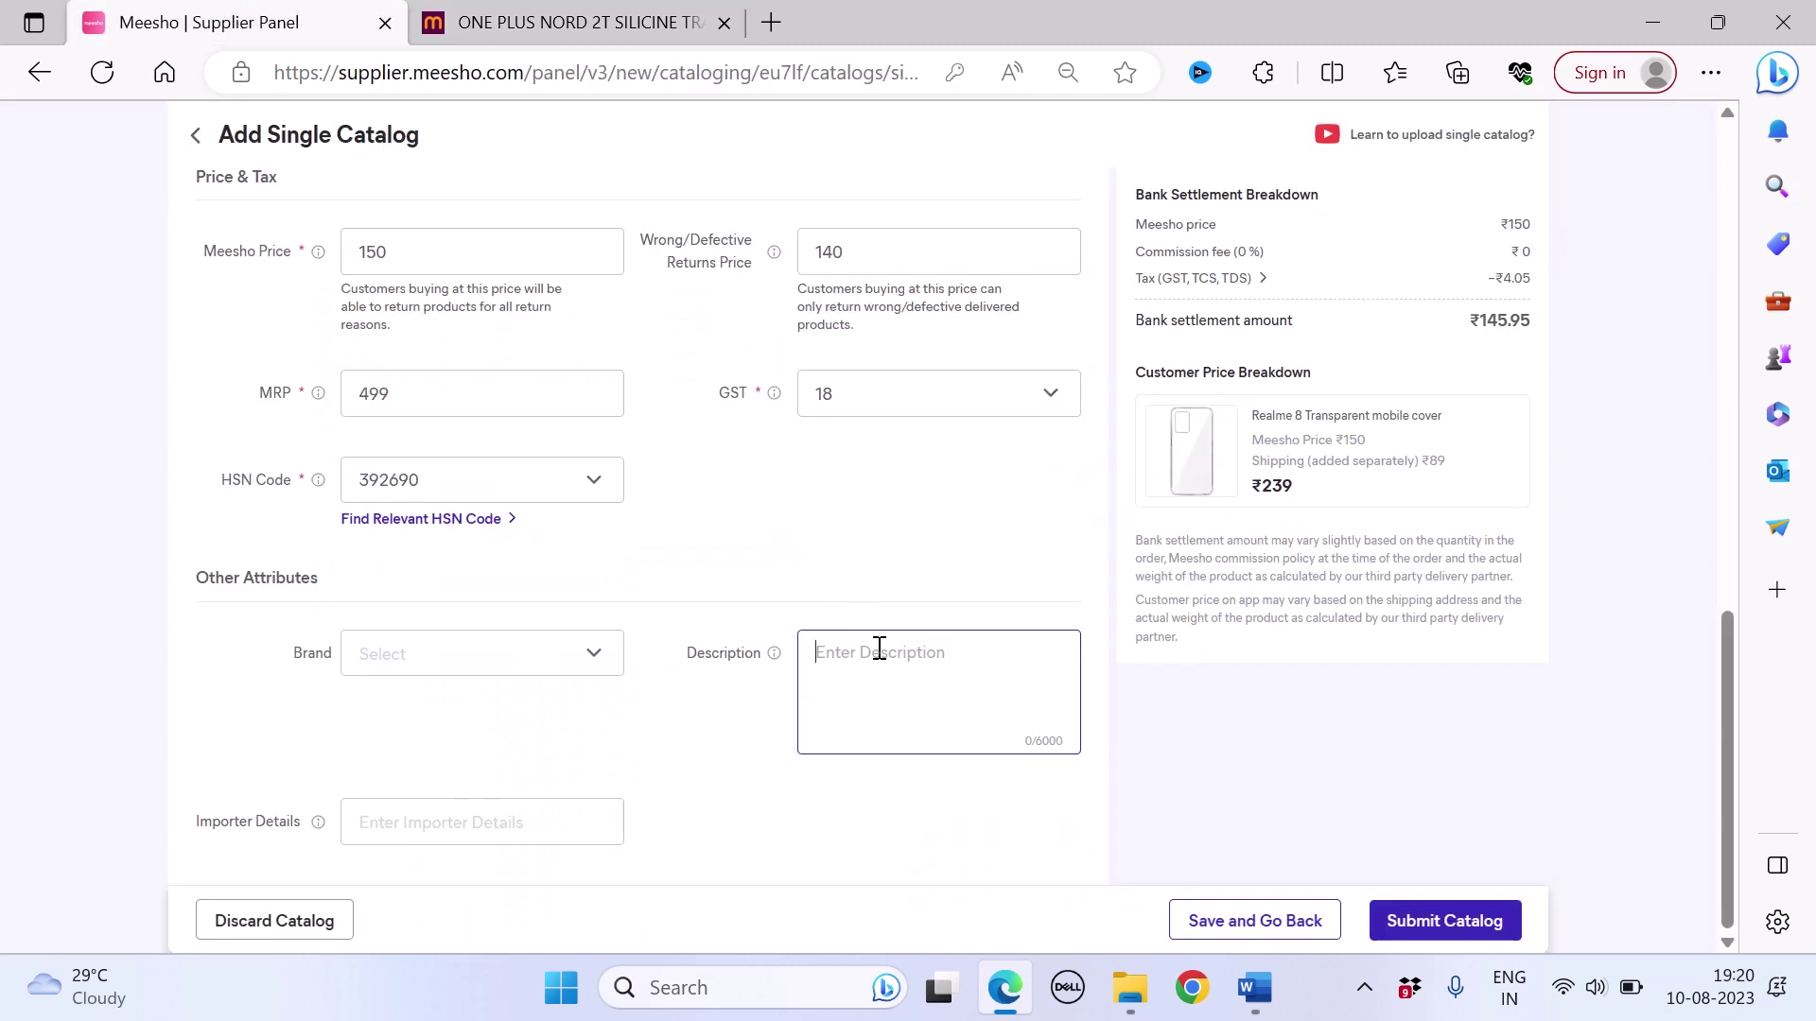
type("Realme 8 - centerary")
key("ctrl+z")
left_click(607, 10)
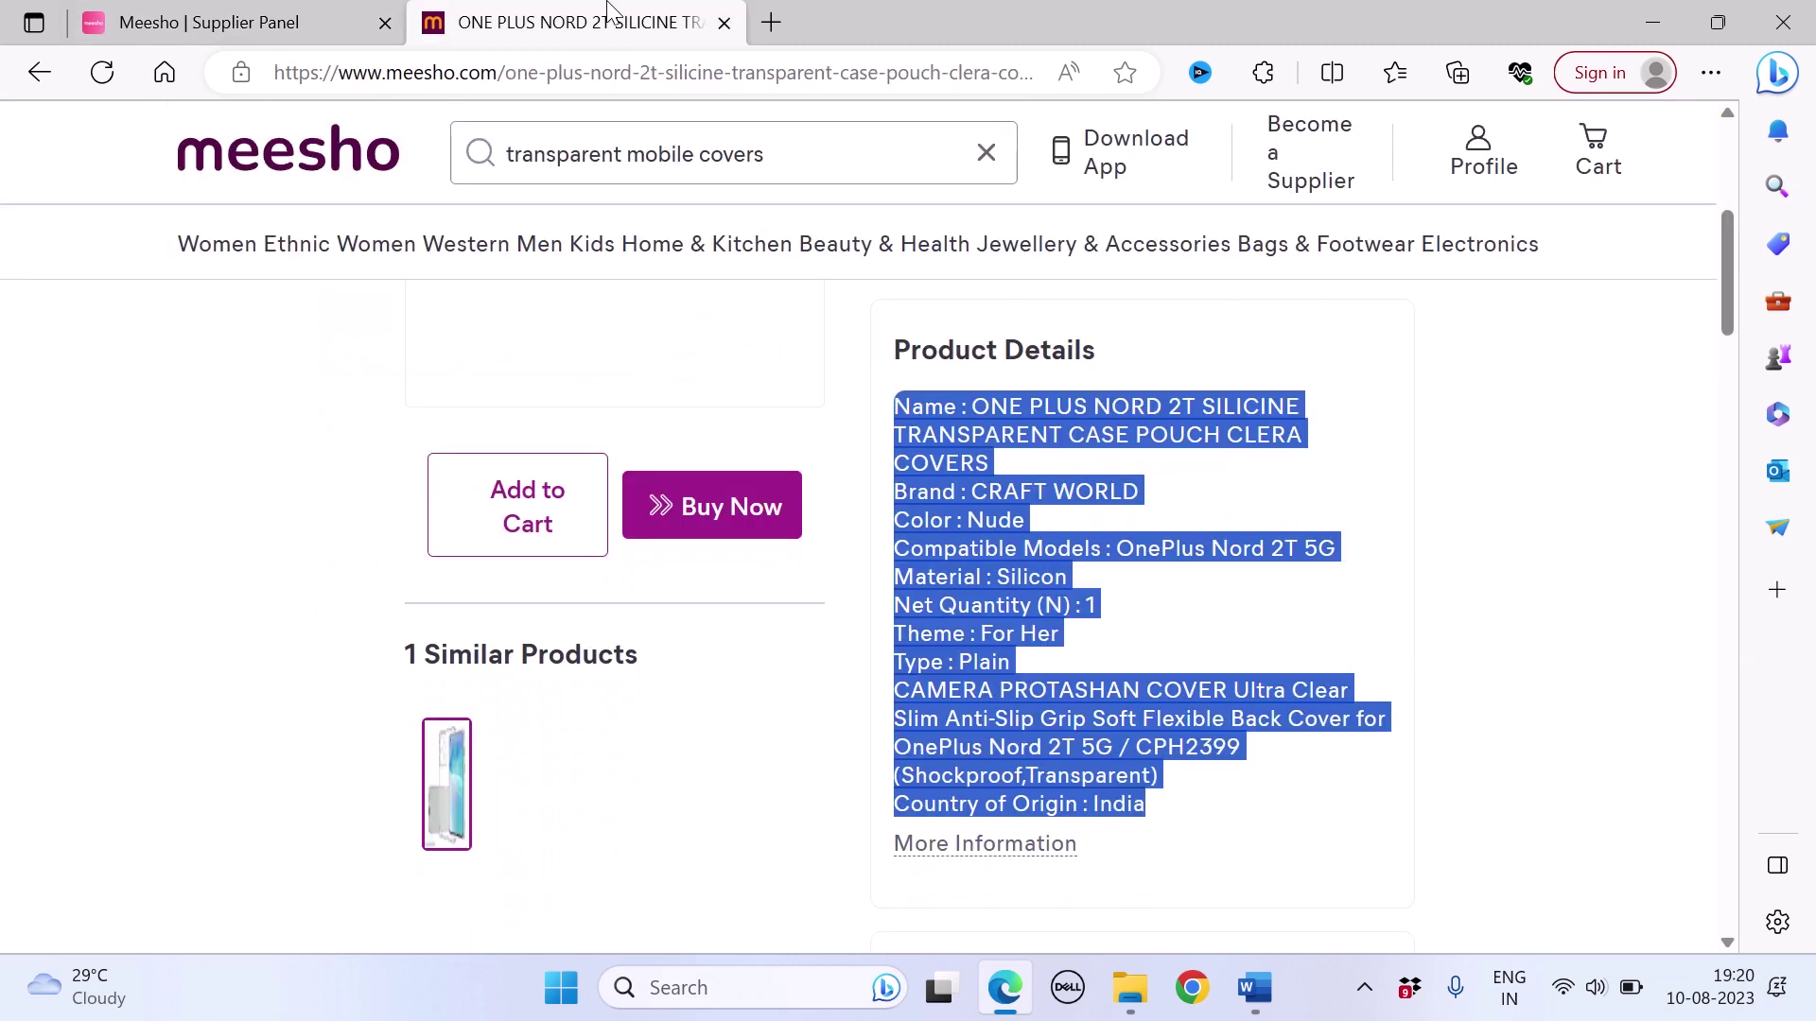
Step: Copy the selected product details, paste them into the catalog's Description, and check the beginning of the pasted text
right_click(991, 496)
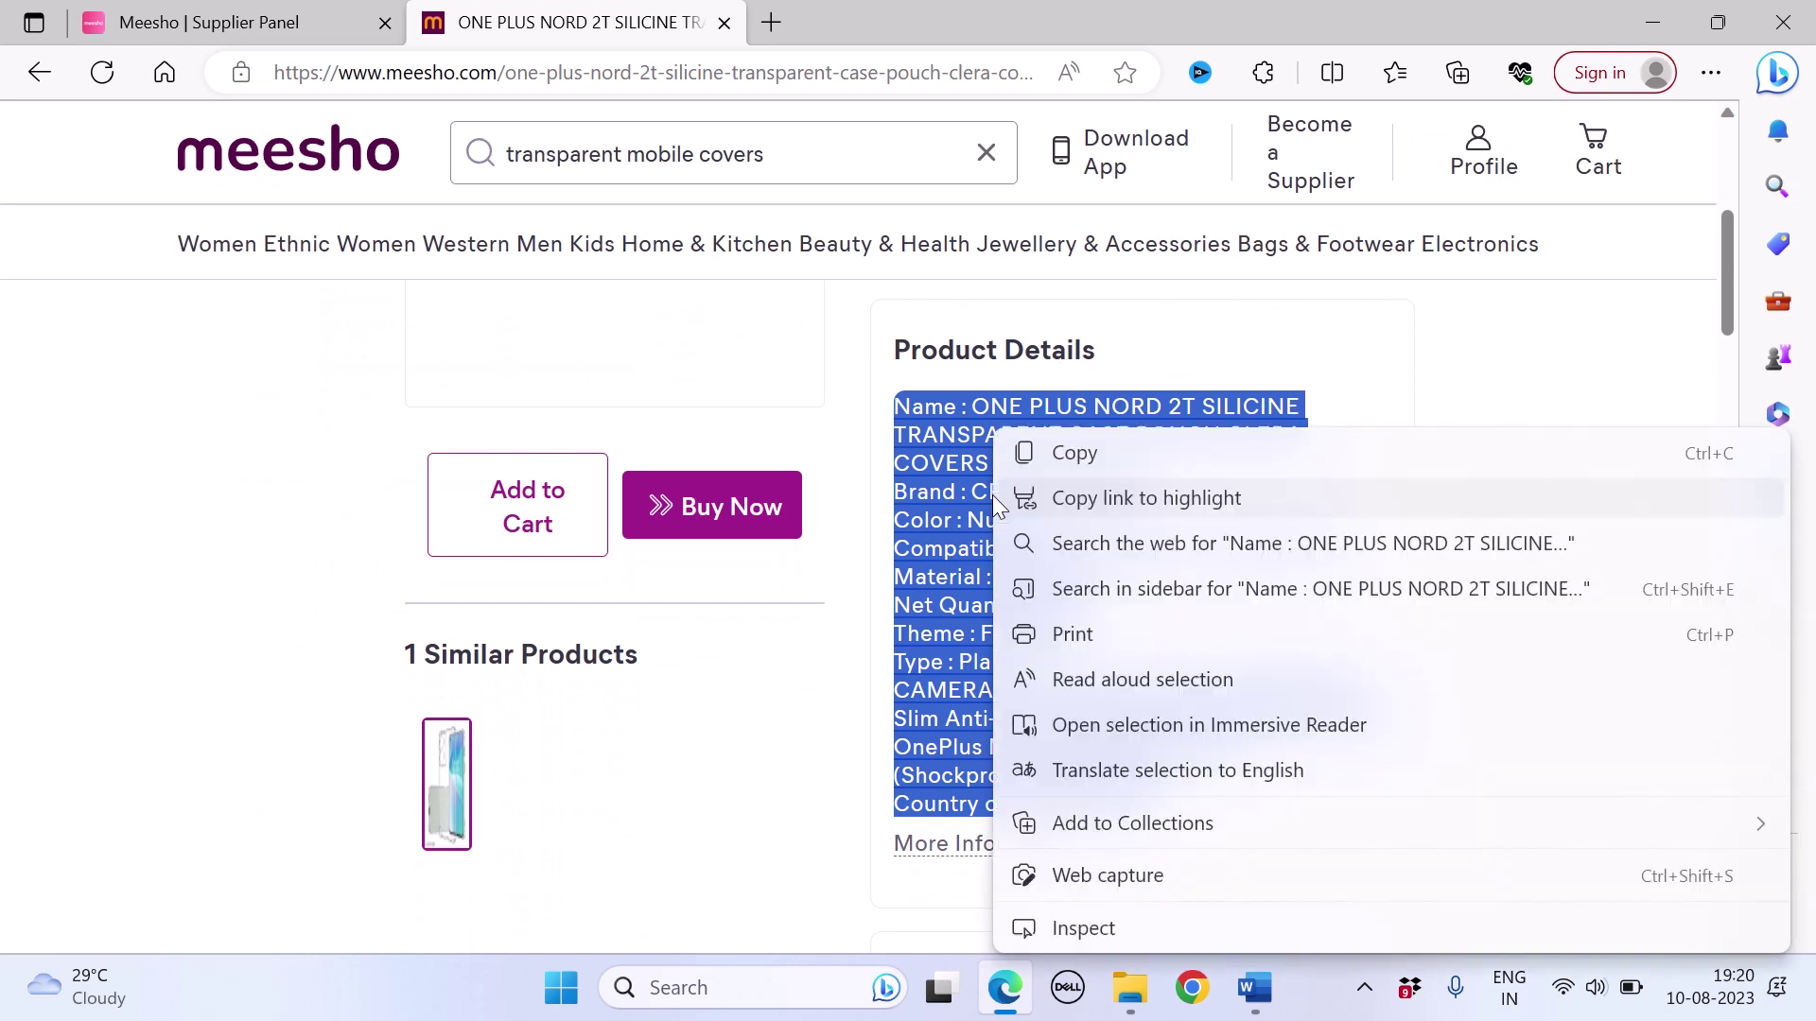
left_click(1112, 471)
left_click(317, 17)
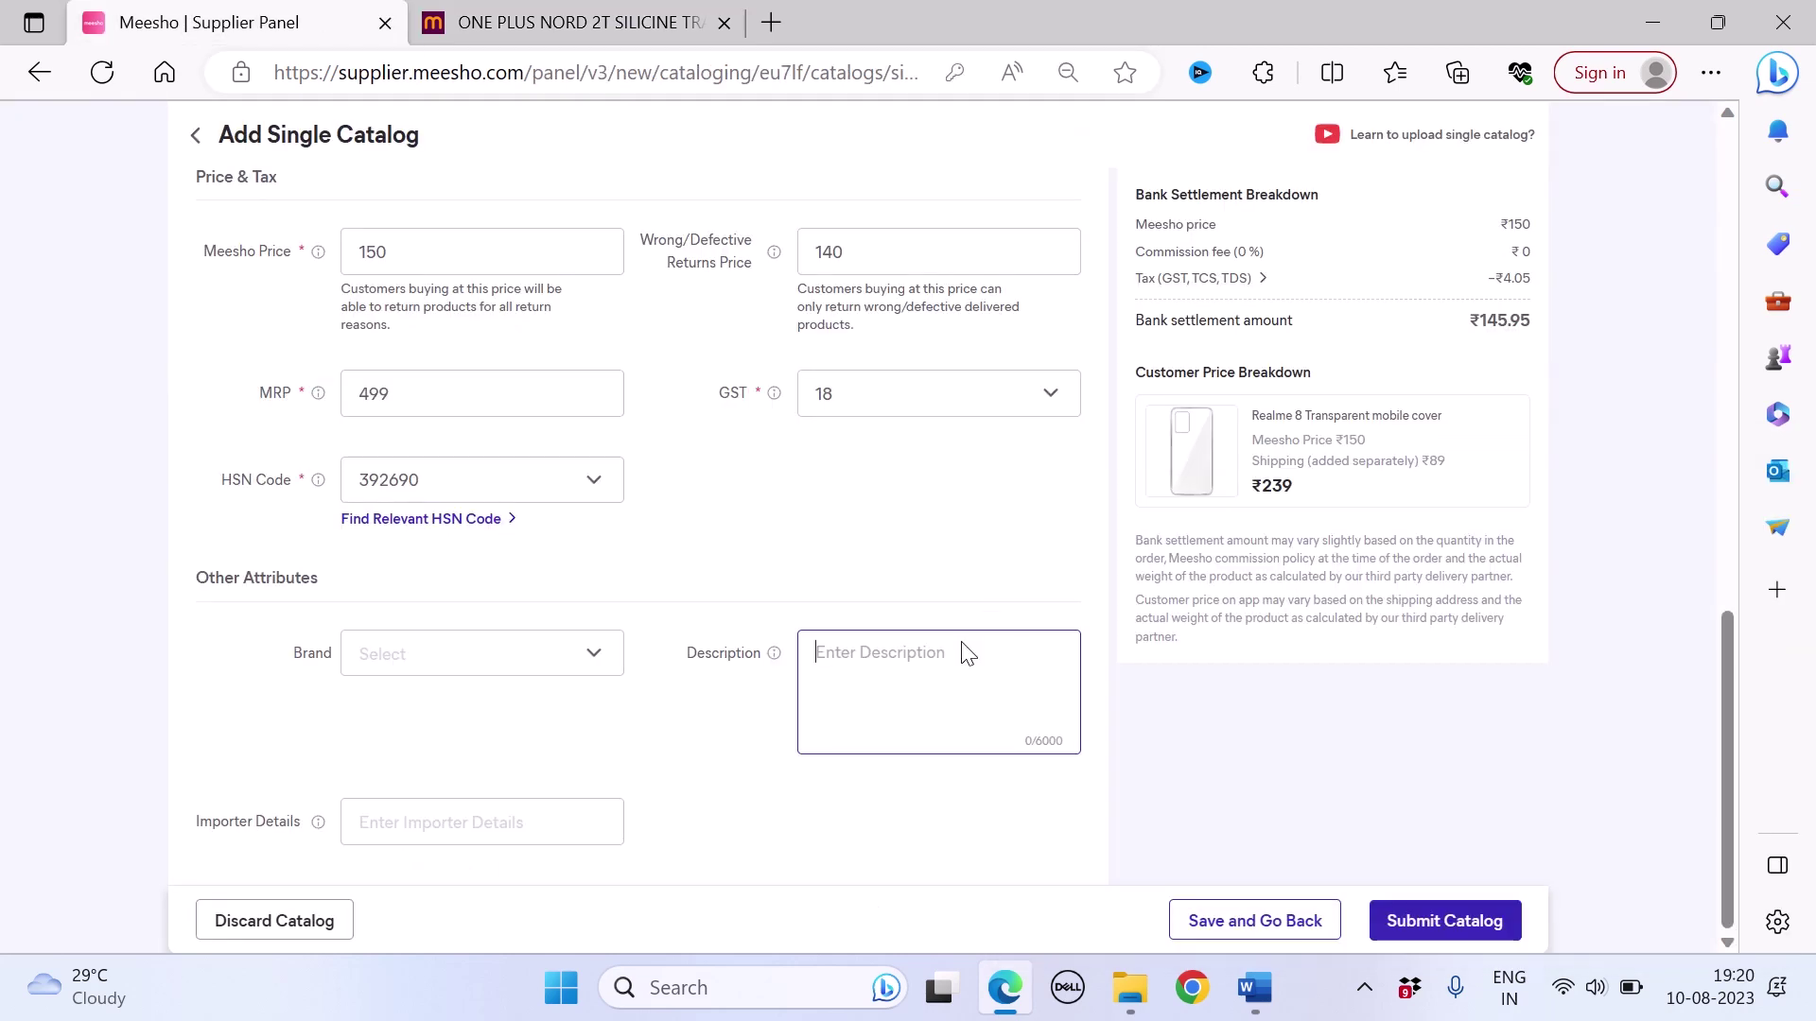
key("ctrl+v")
scroll(1035, 708, "up", 5)
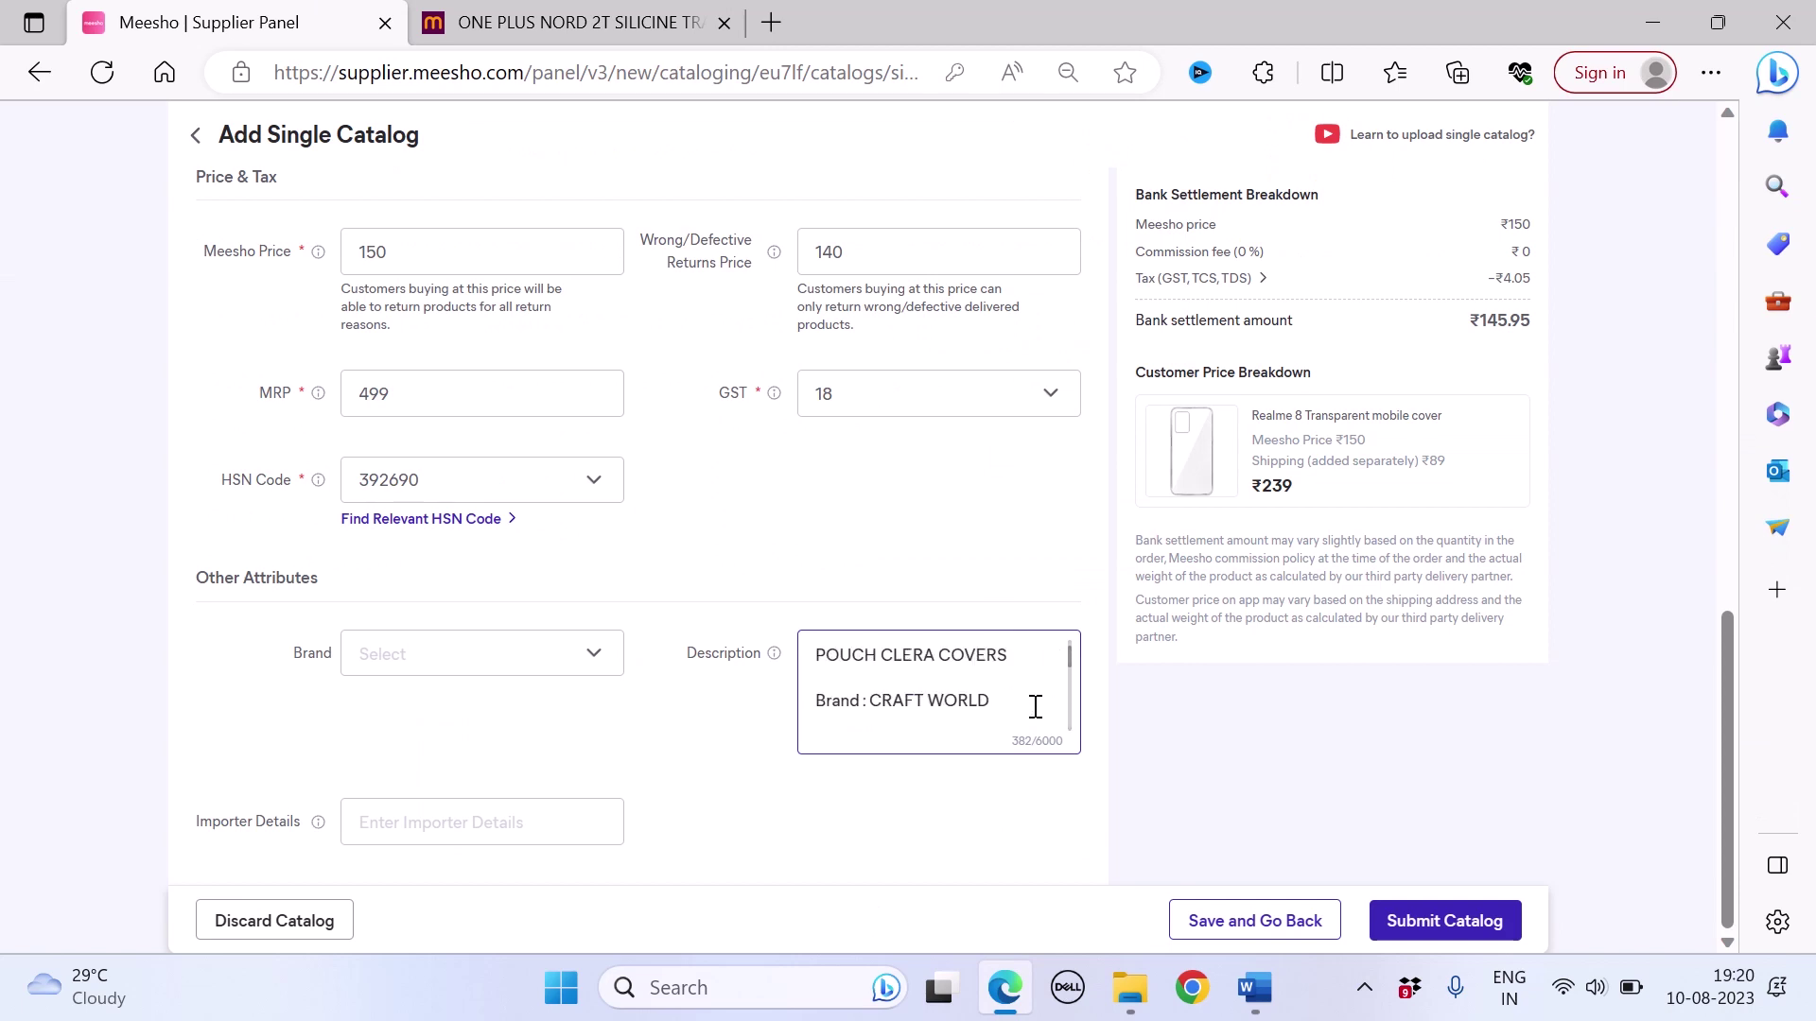
scroll(1035, 707, "up", 5)
scroll(1034, 709, "down", 3)
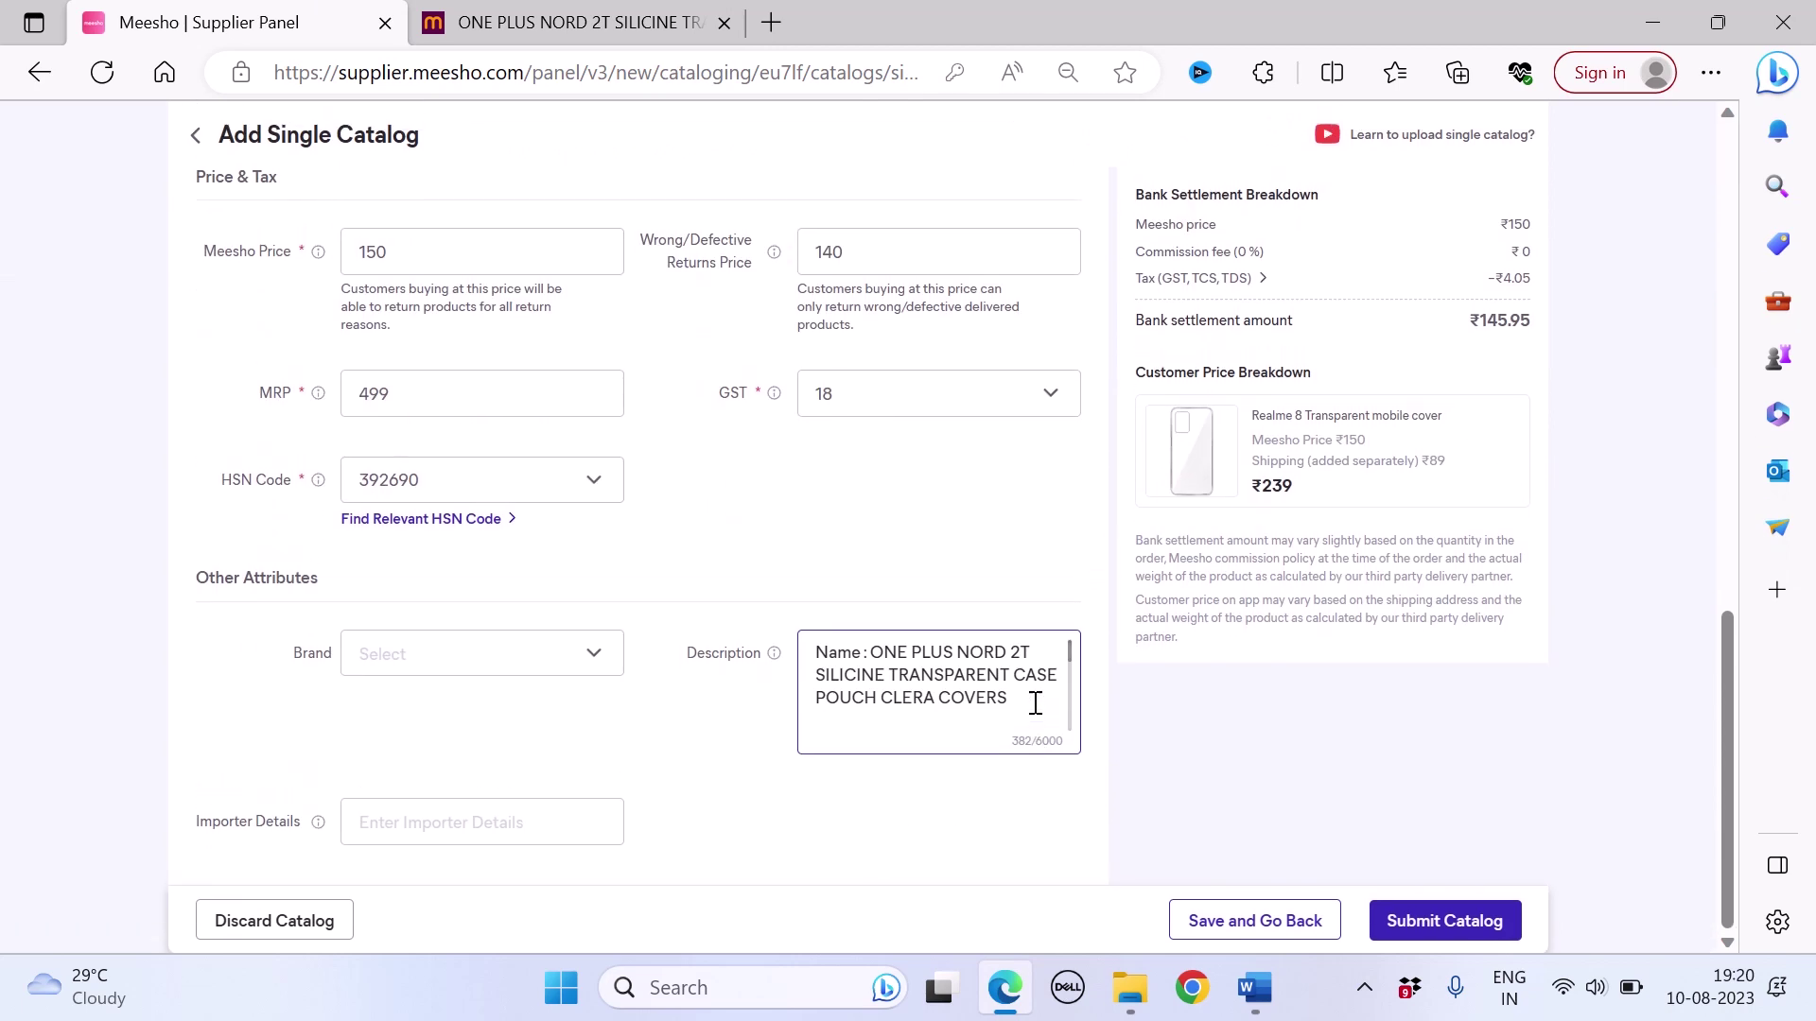
left_click(1124, 764)
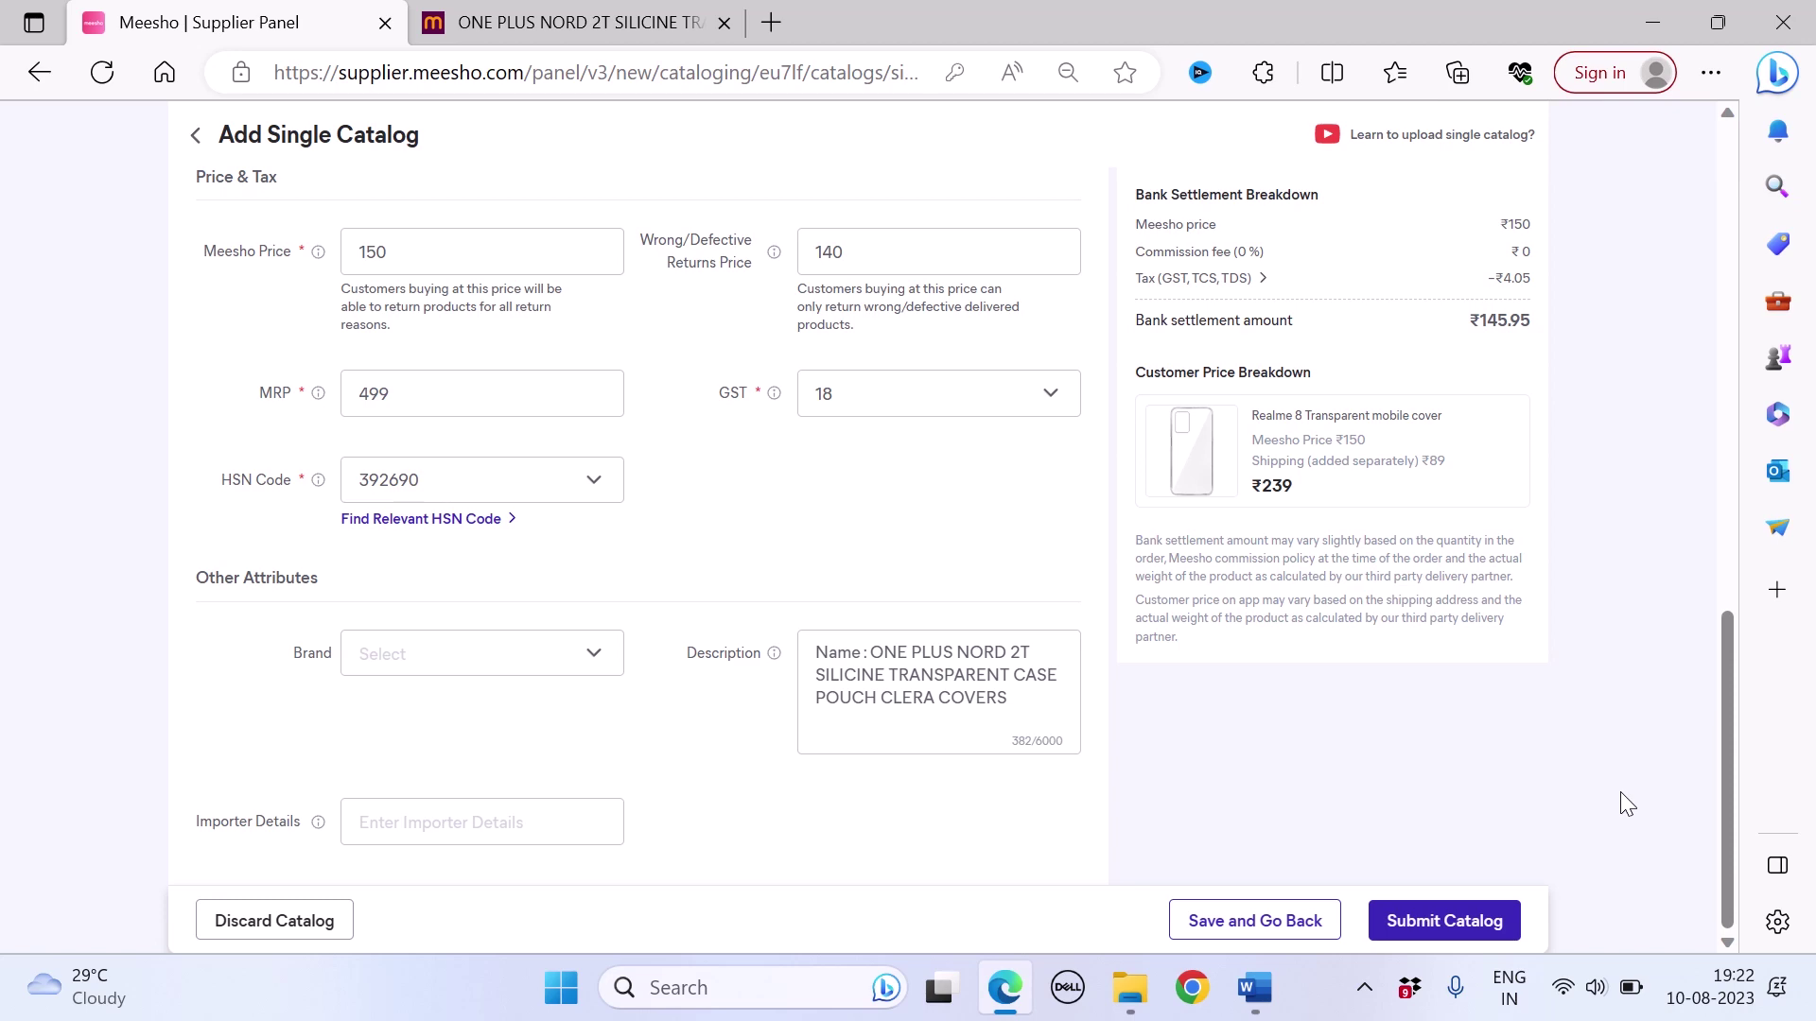
Step: Review the filled-in product details and prices of the single catalog
scroll(1620, 792, "up", 15)
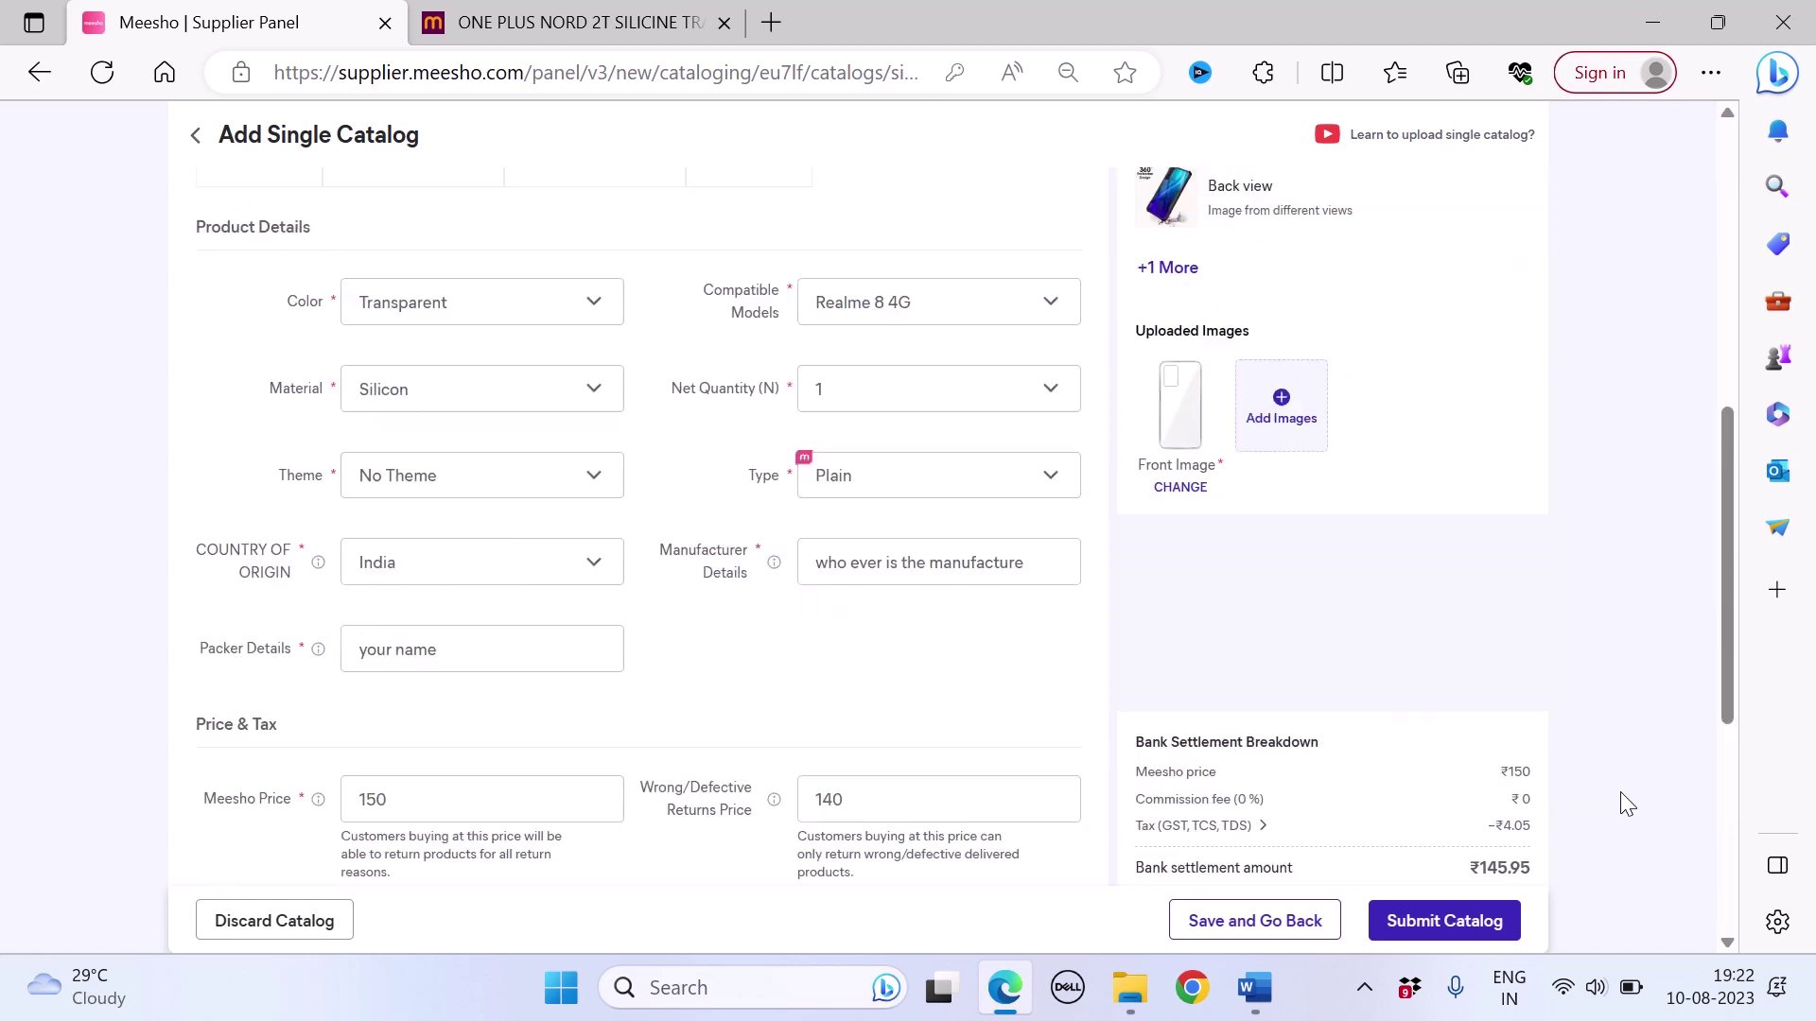